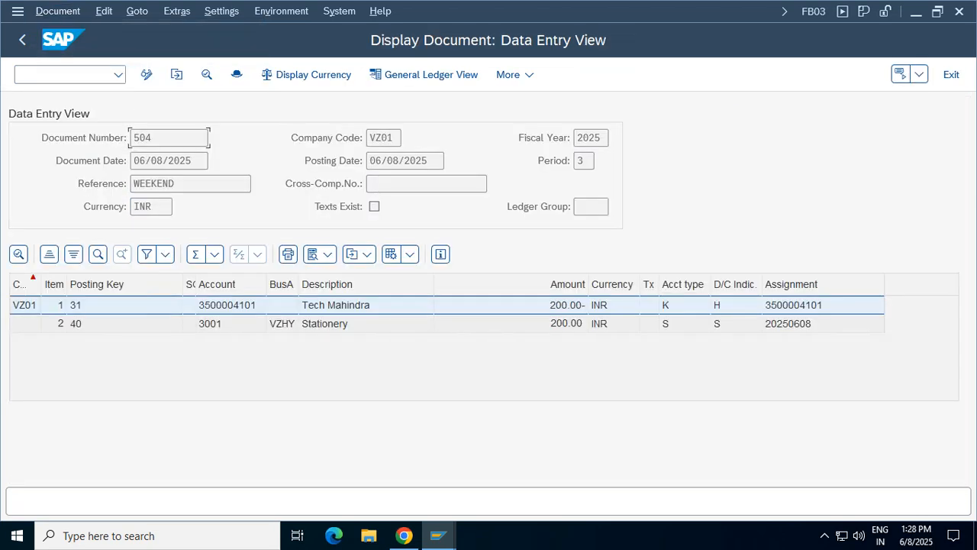
- Examine the vendor and Stationery line items of the posted document, including their posting keys
click(336, 323)
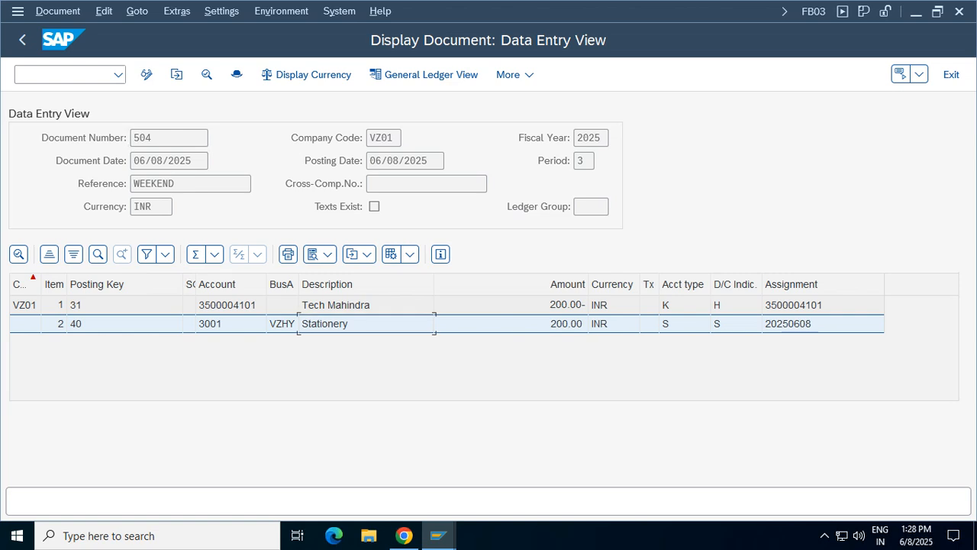
click(336, 304)
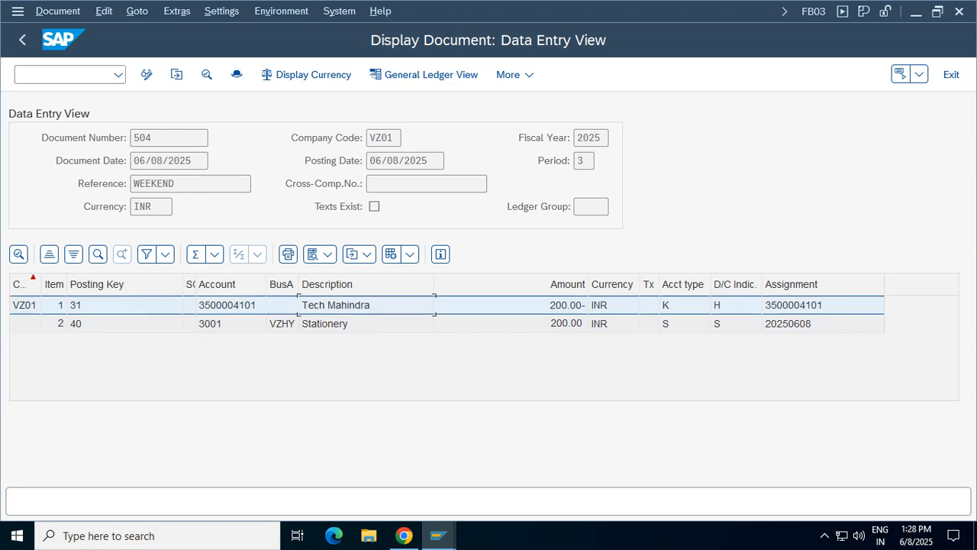
click(186, 305)
click(189, 324)
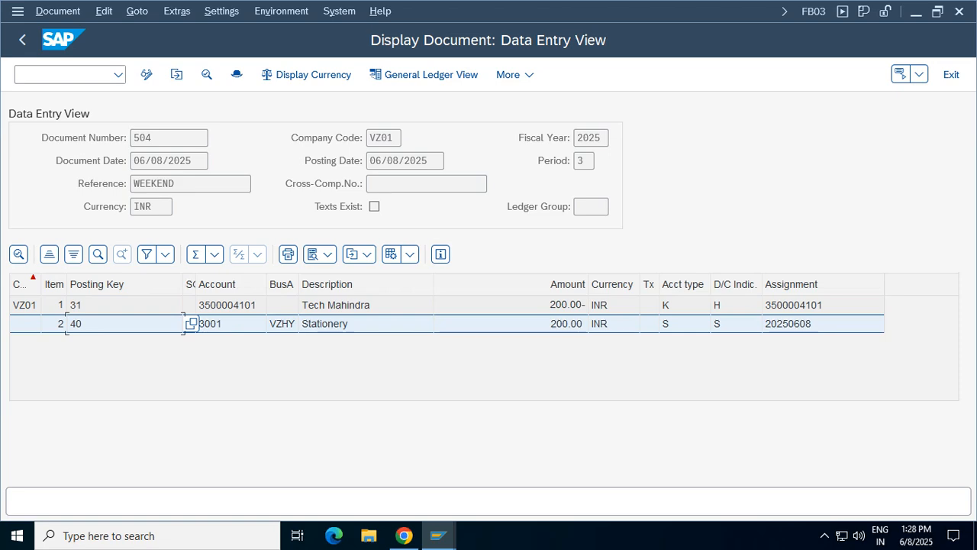
click(336, 323)
click(352, 323)
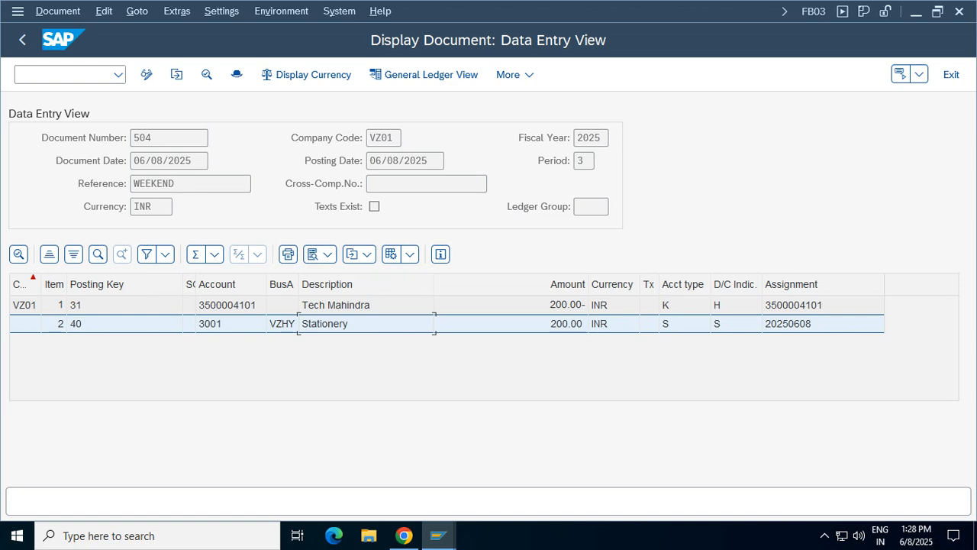
- Show the document in General Ledger View for ledger 0L and check its document header details
click(424, 75)
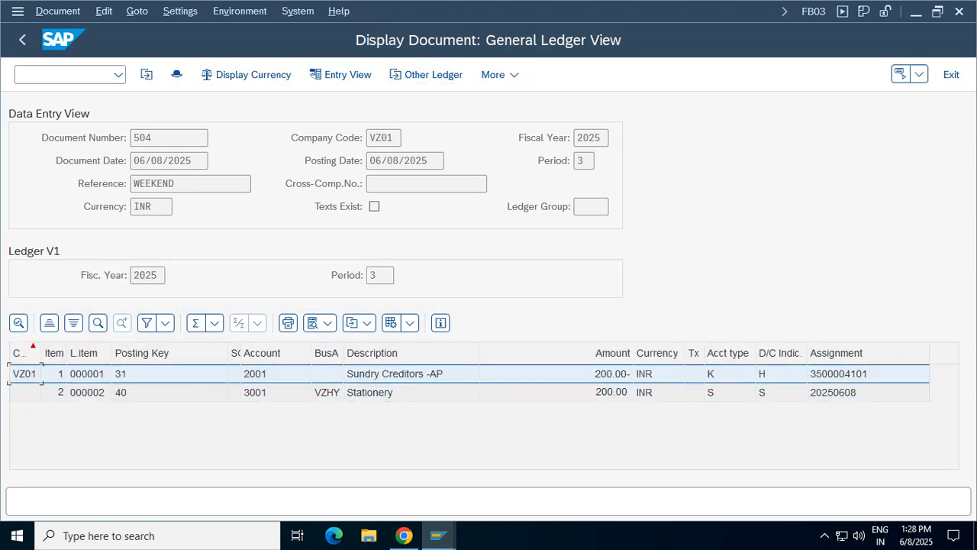
click(63, 75)
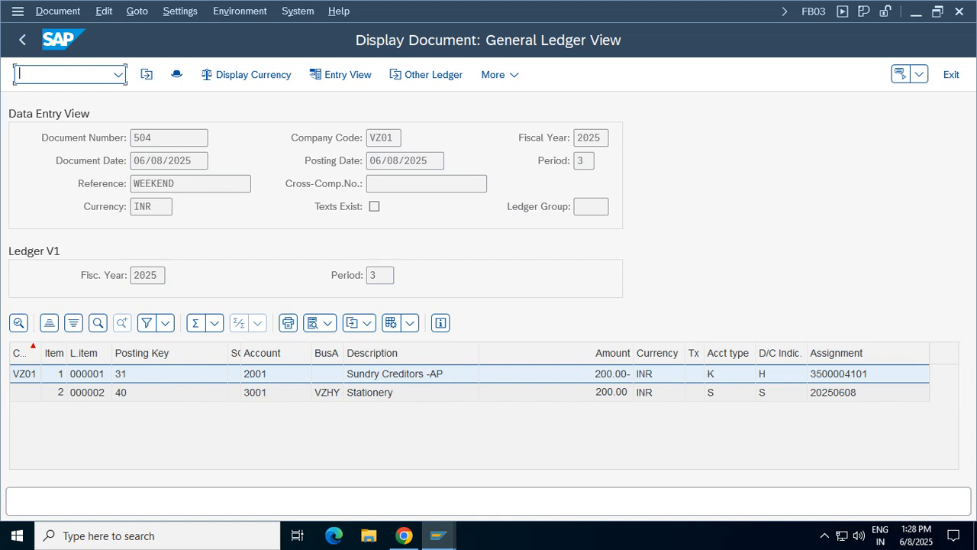
click(426, 75)
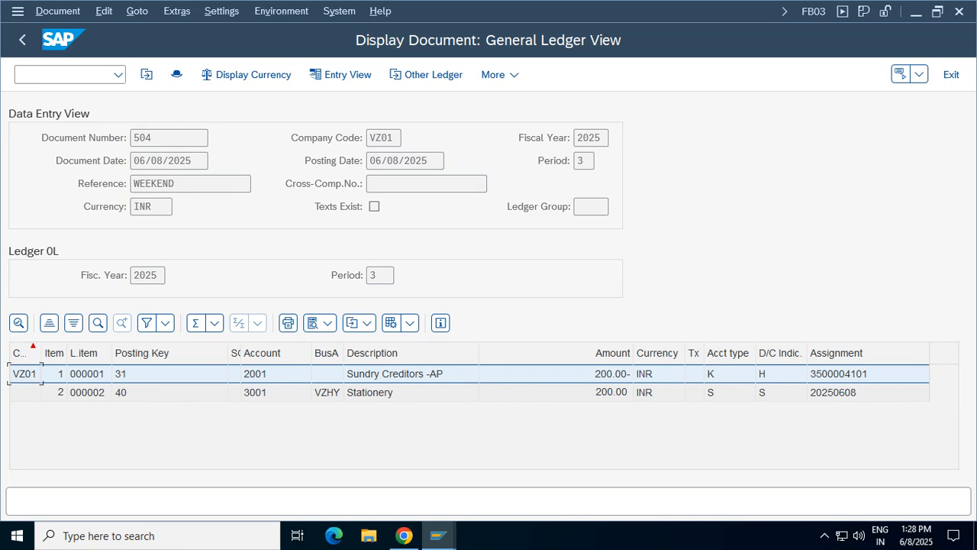
click(177, 74)
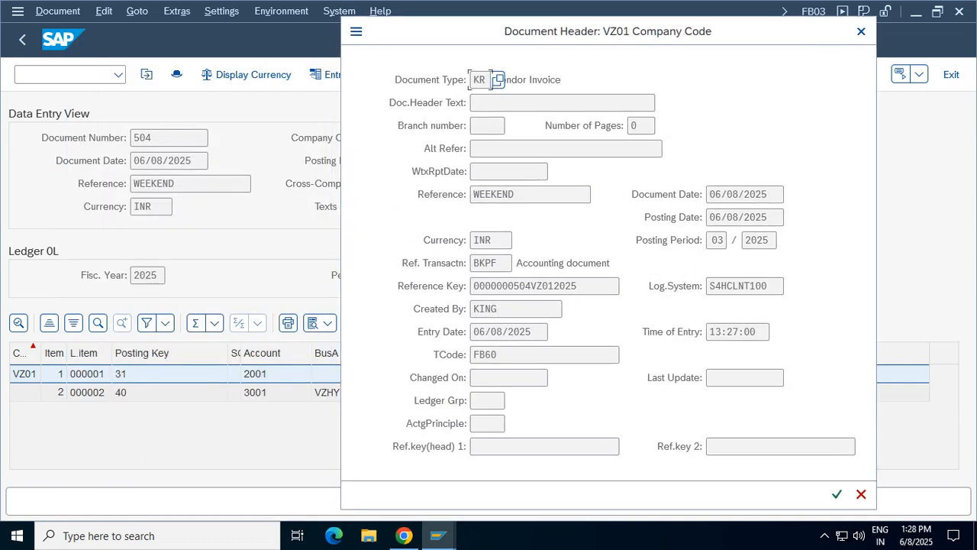
click(861, 32)
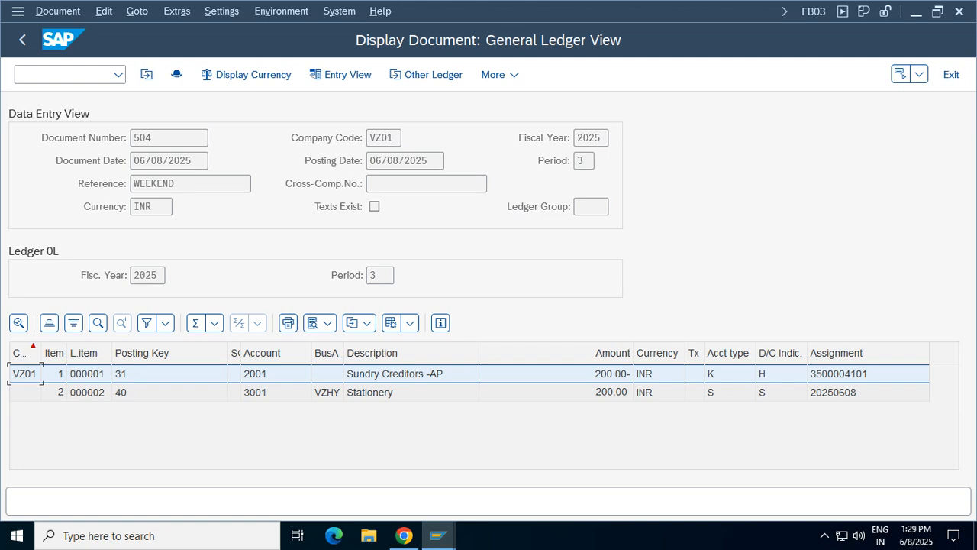
- Leave the document display and vendor invoice entry, and start transaction SE16N
click(951, 75)
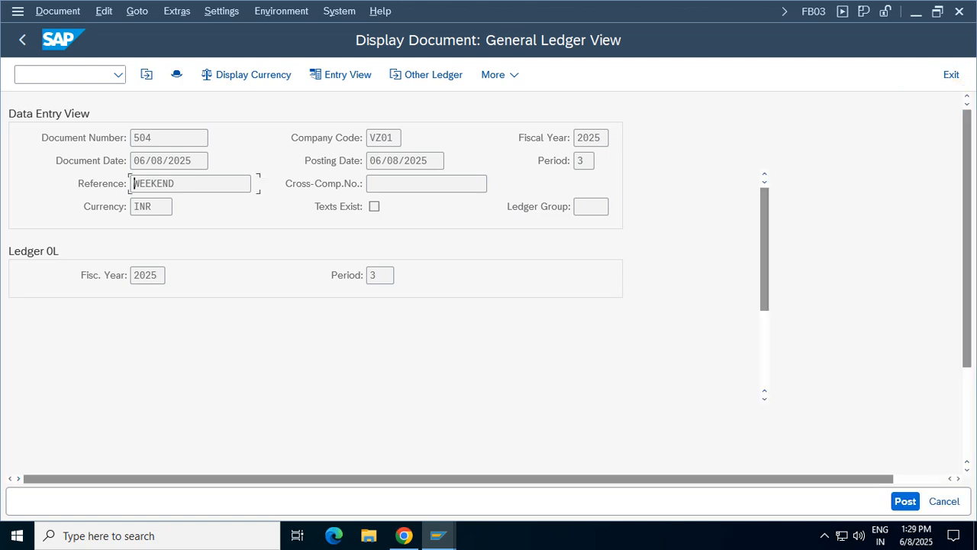
click(951, 75)
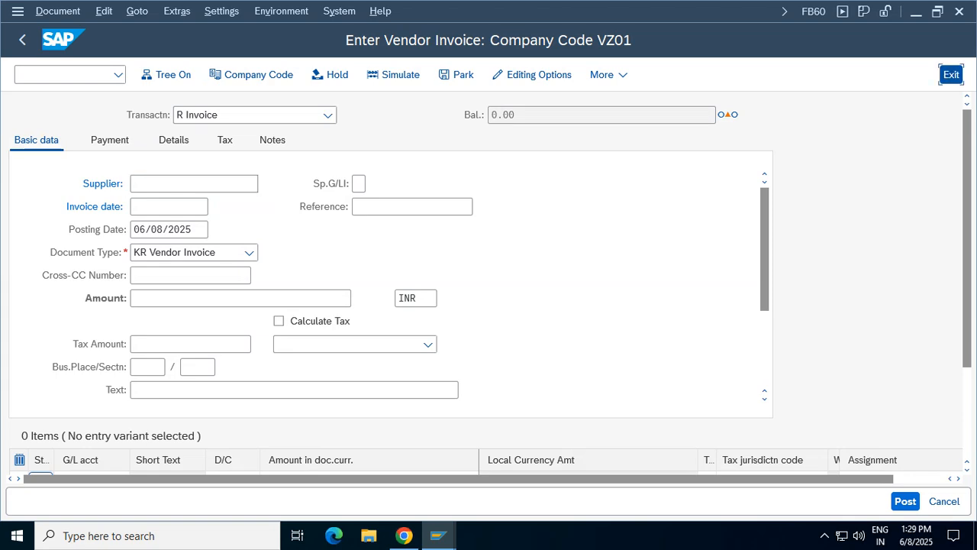
click(295, 399)
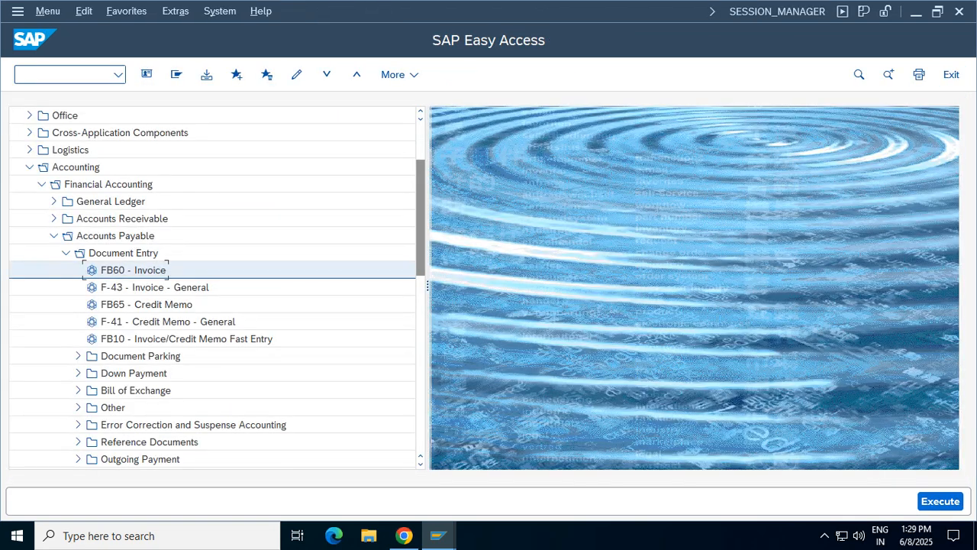
text(se16n)
key(Return)
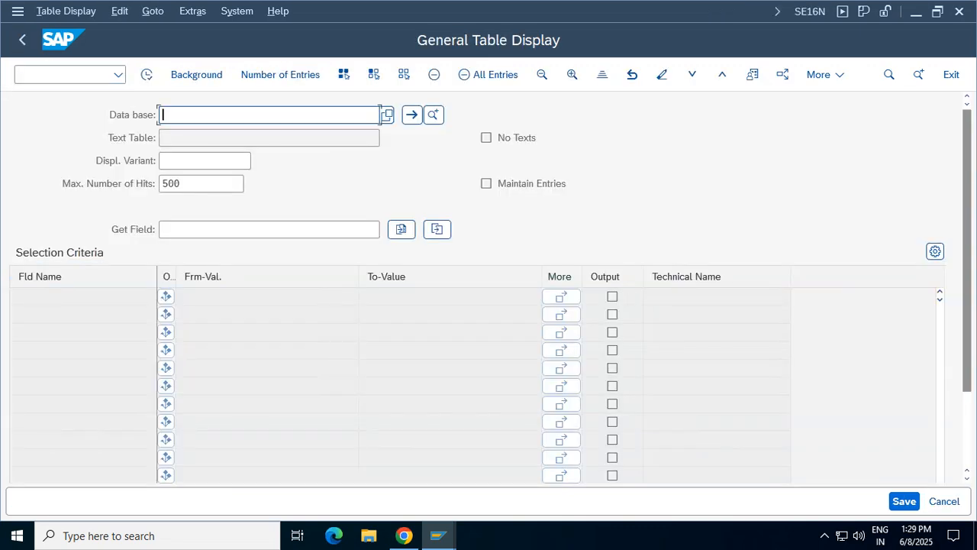
- Display the entries of table LFA1 with no selection criteria
text(l)
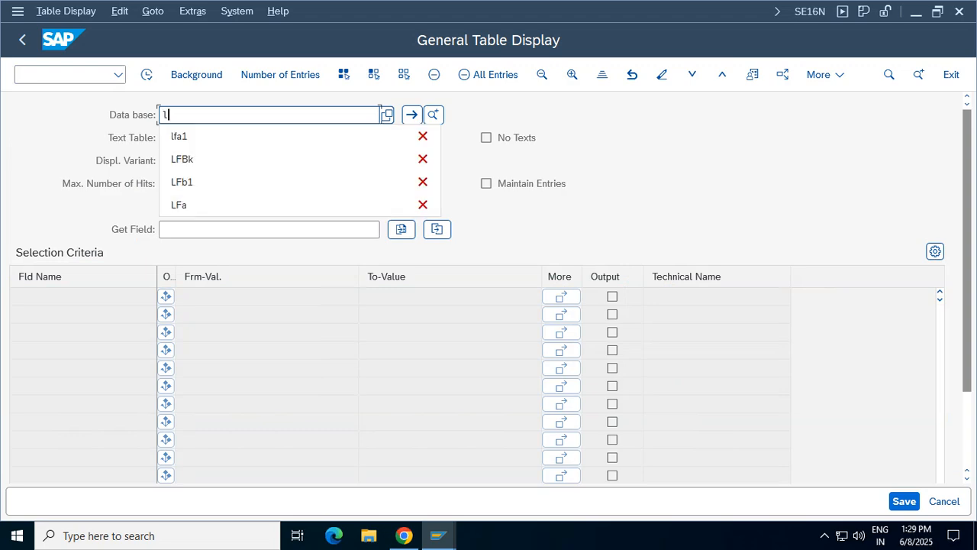
text(fa1)
key(Return)
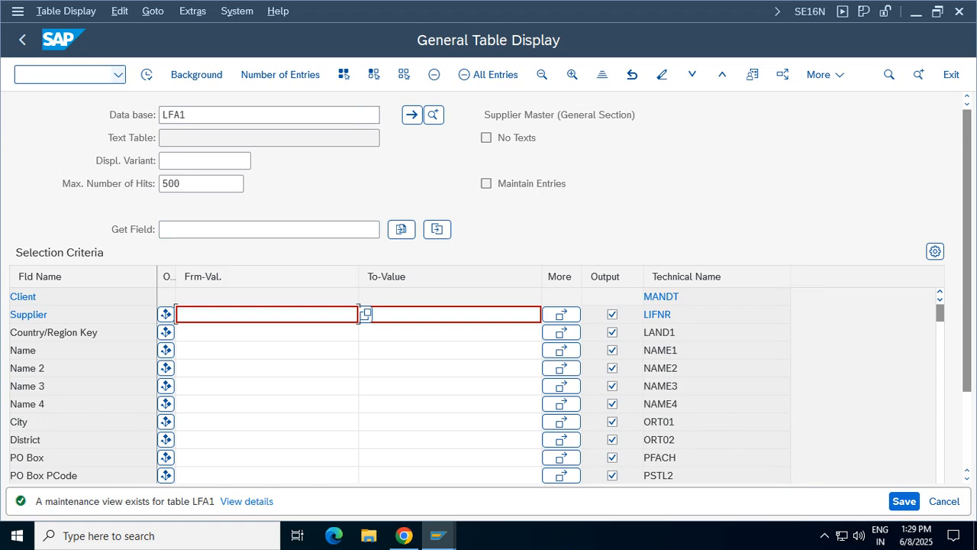
key(F8)
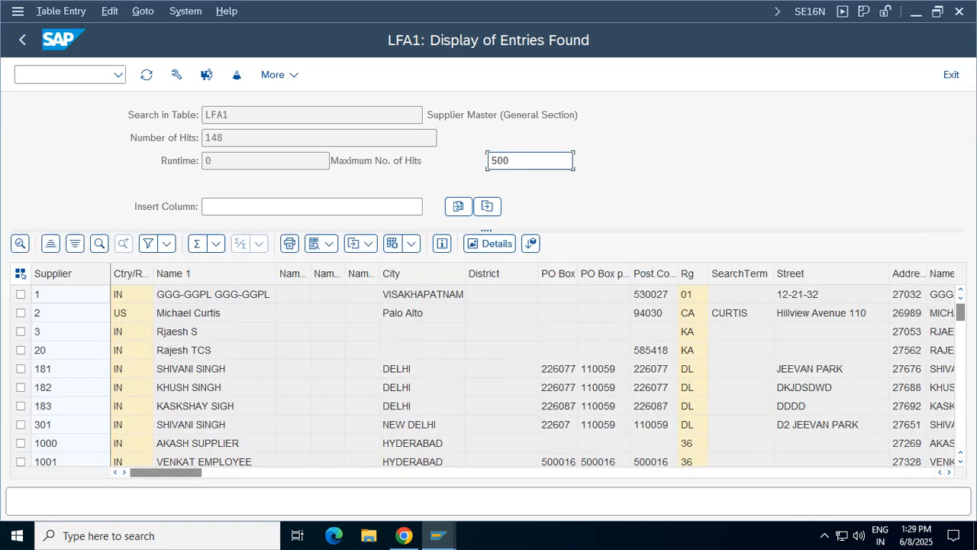
- Return to the table selection and load table LFB1 in place of LFA1
click(22, 39)
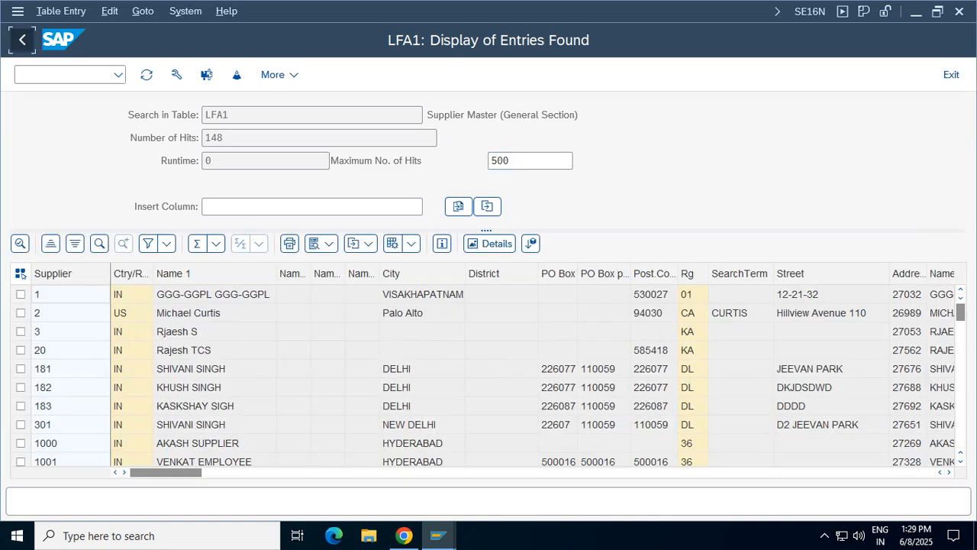
key(BackSpace)
key(BackSpace)
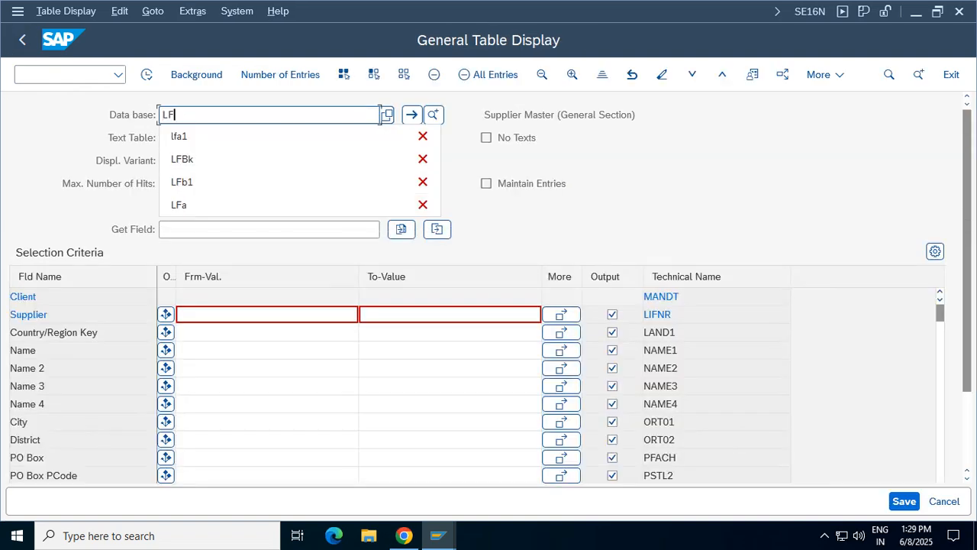
text(B1)
key(Return)
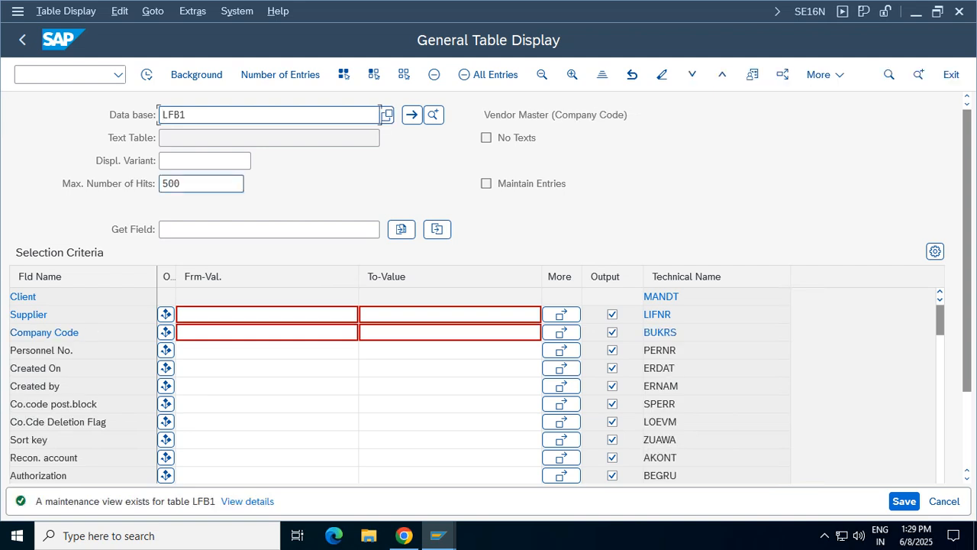
drag(627, 114, 484, 114)
- List the LFB1 entries for company code VZ01 and check the second supplier's reconciliation account
click(266, 332)
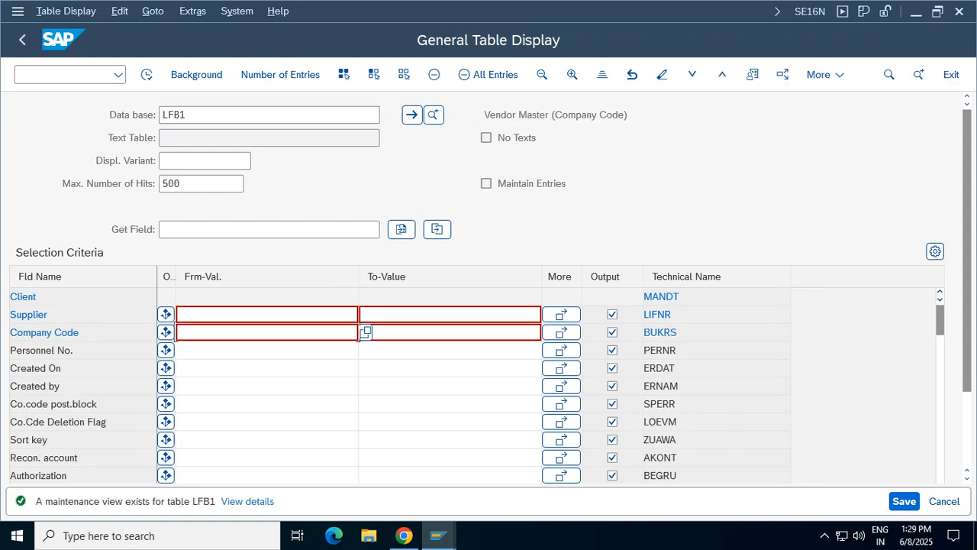
text(vz01)
key(Return)
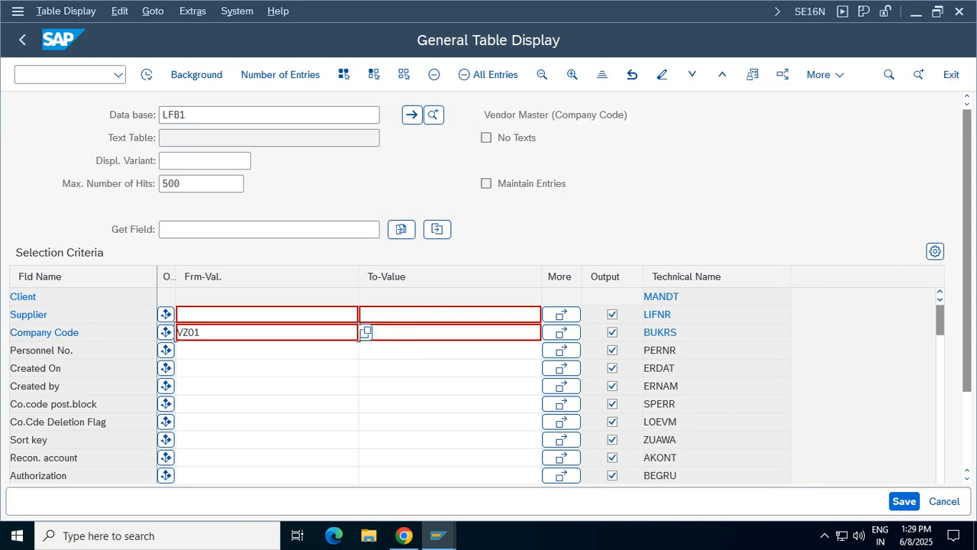
click(146, 75)
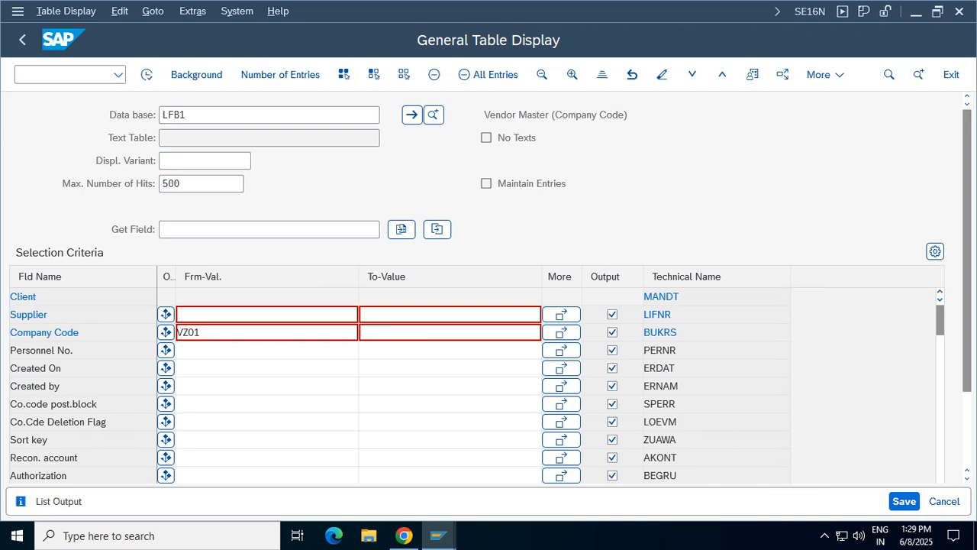
click(64, 313)
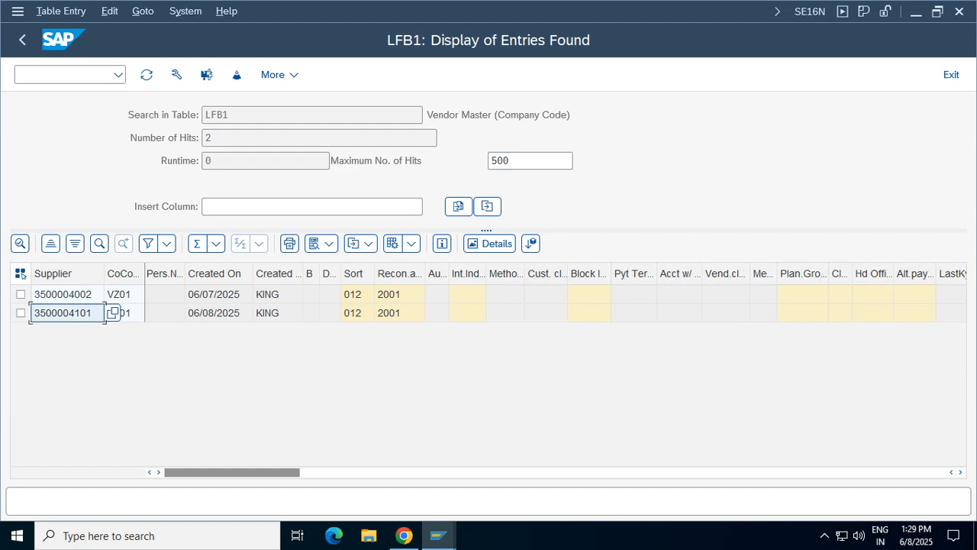
click(398, 313)
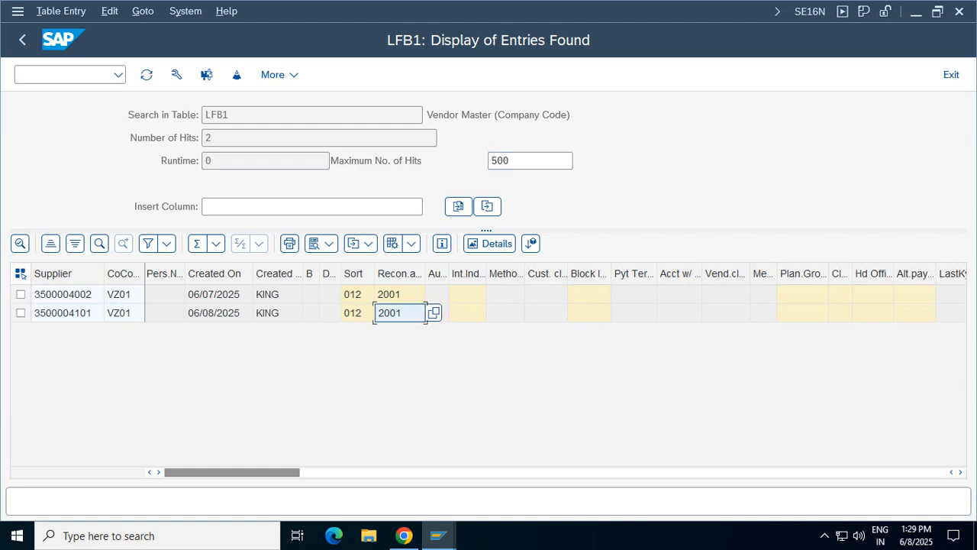
- Go back to the table selection, load table LFBK and check its description
click(22, 40)
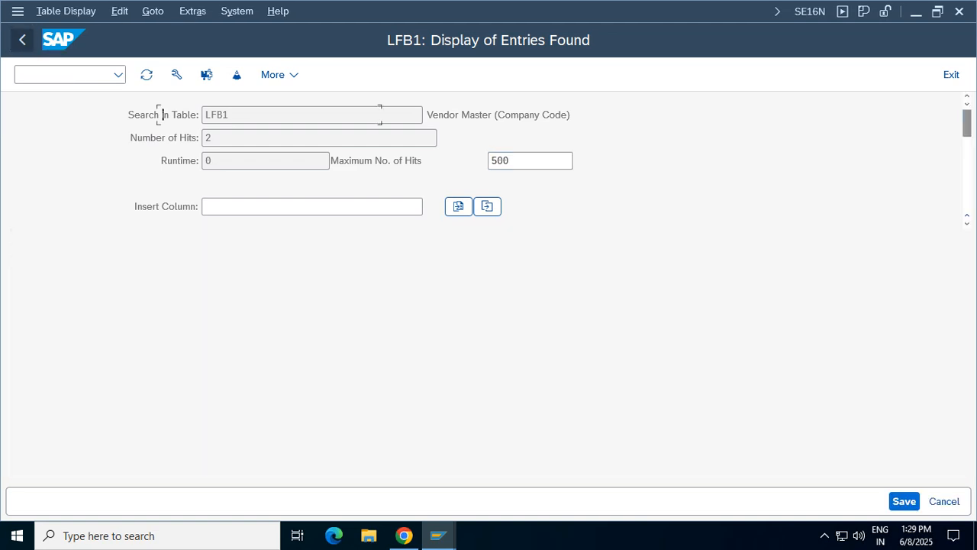
key(BackSpace)
key(BackSpace)
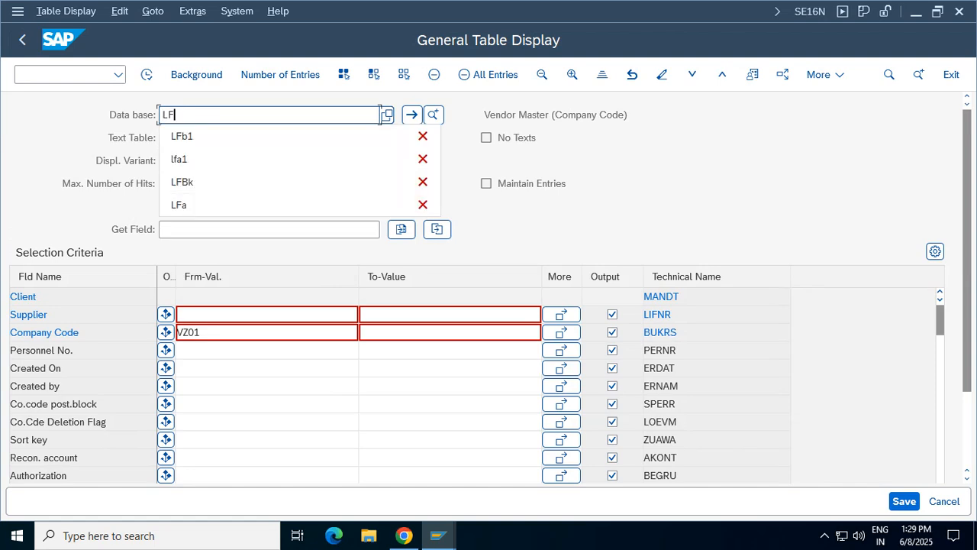
text(bk)
key(Return)
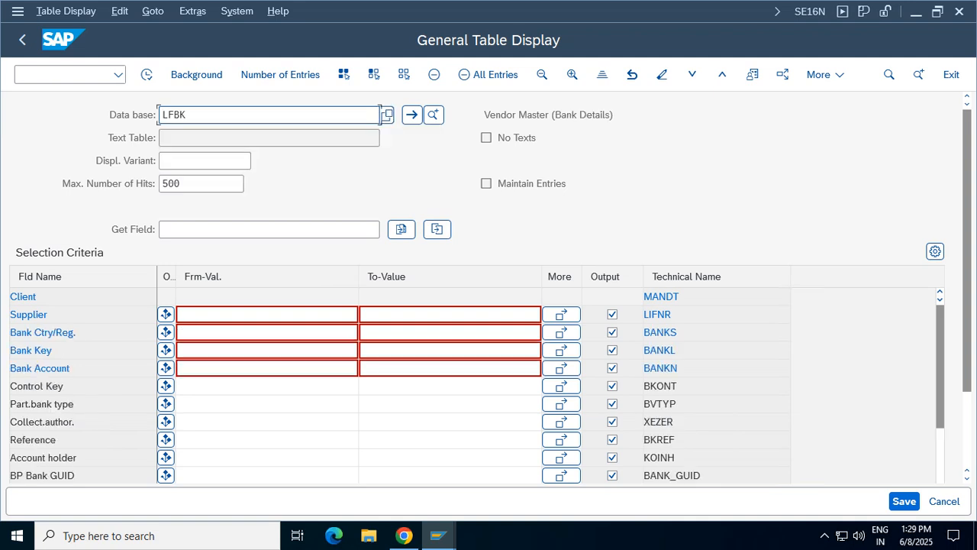
triple_click(567, 115)
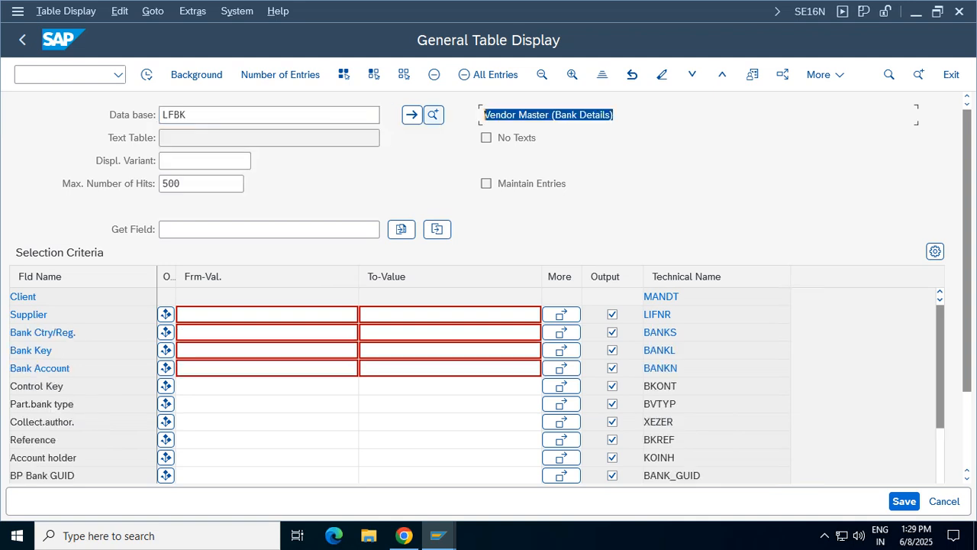
- Replace the table name with BUT000 and load its selection fields
click(380, 114)
key(BackSpace)
key(BackSpace)
key(BackSpace)
key(BackSpace)
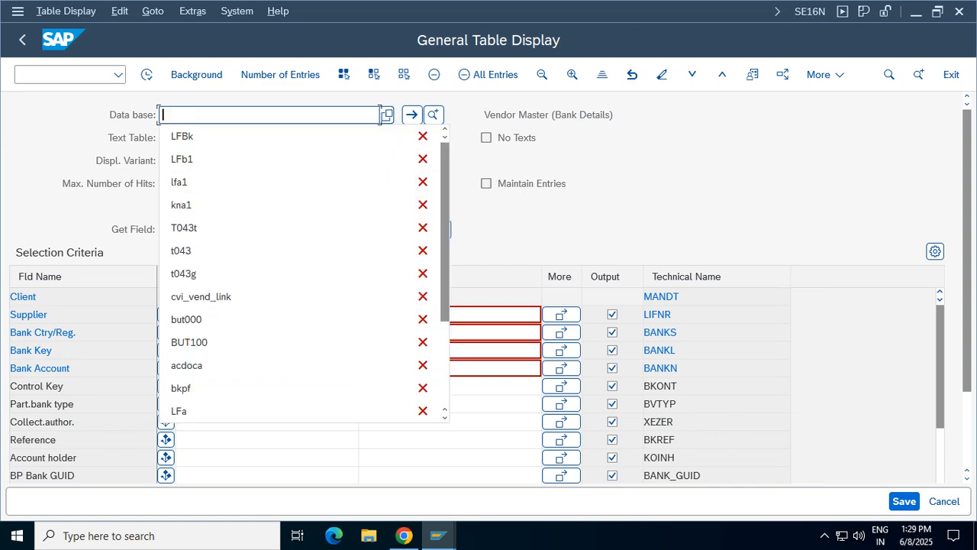
text(but00)
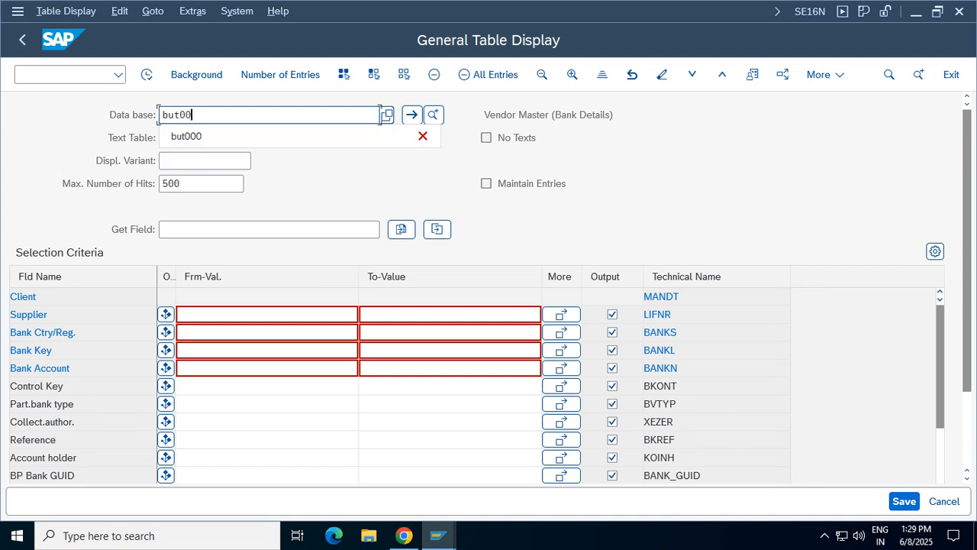
key(BackSpace)
key(BackSpace)
text(000)
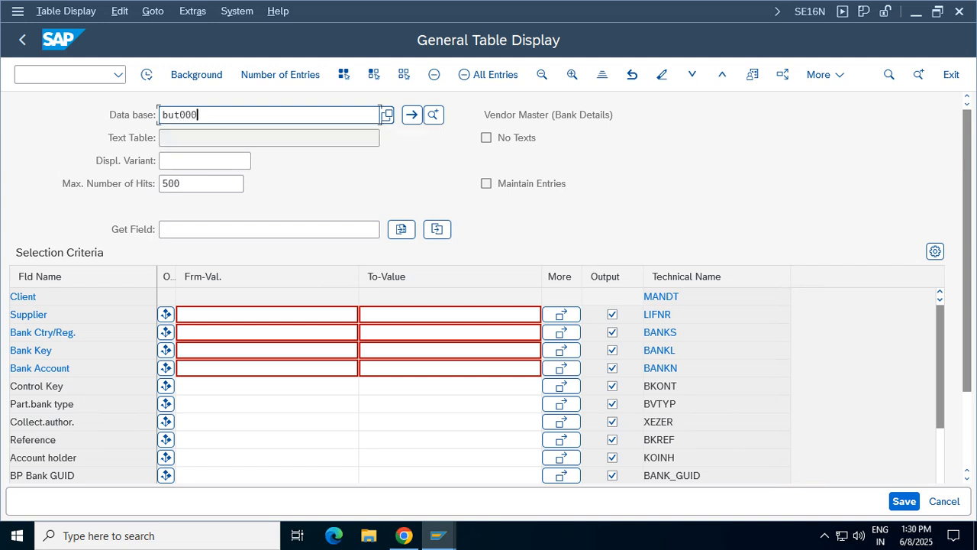
key(Return)
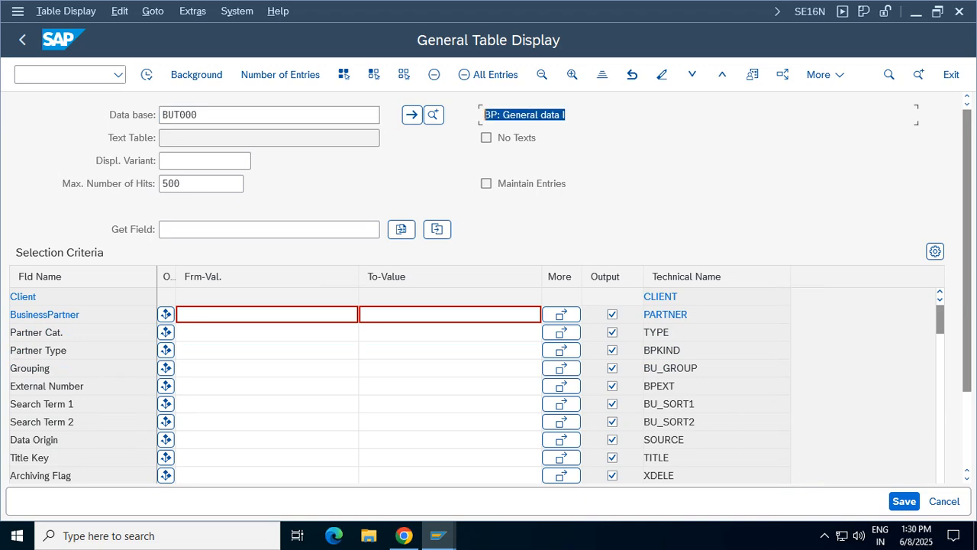
- Filter BUT000 by the Google supplier's business partner number, display the matching entry and check its partner and name
click(229, 315)
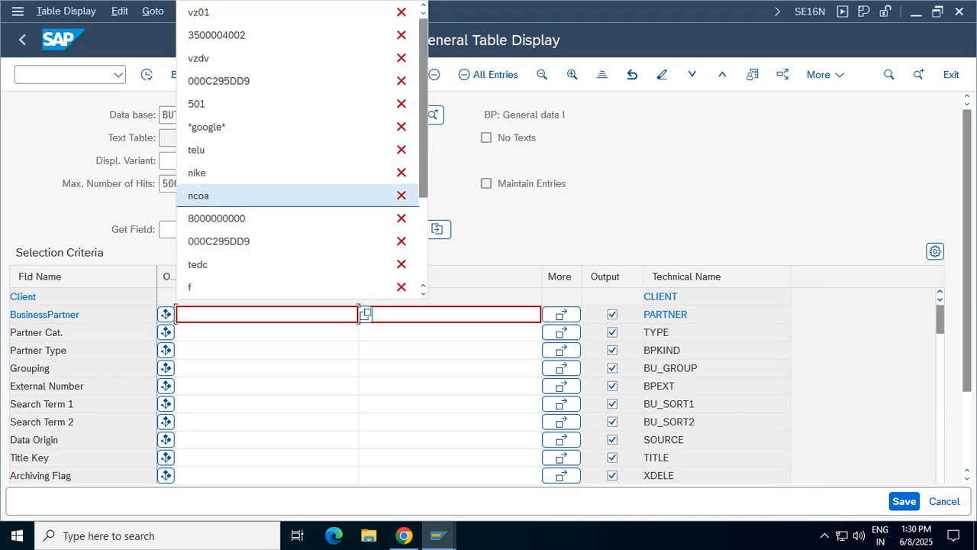
click(221, 35)
click(146, 74)
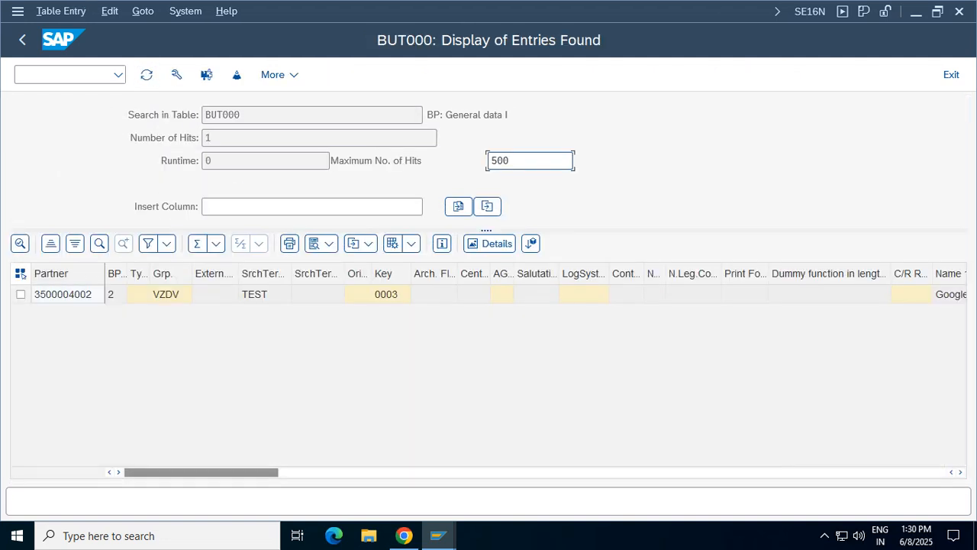
click(949, 295)
click(67, 294)
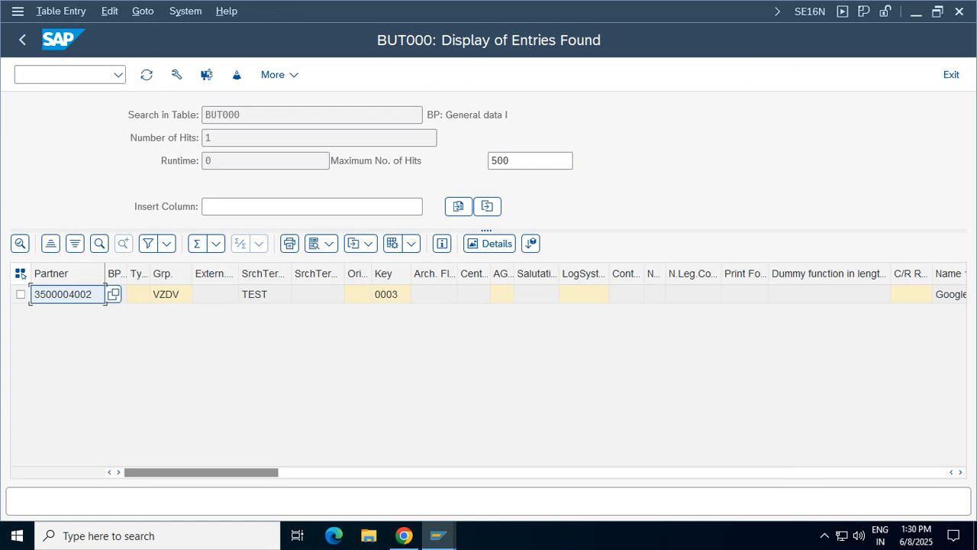
- Return to the table selection, load table BUT100 and check its description
click(22, 39)
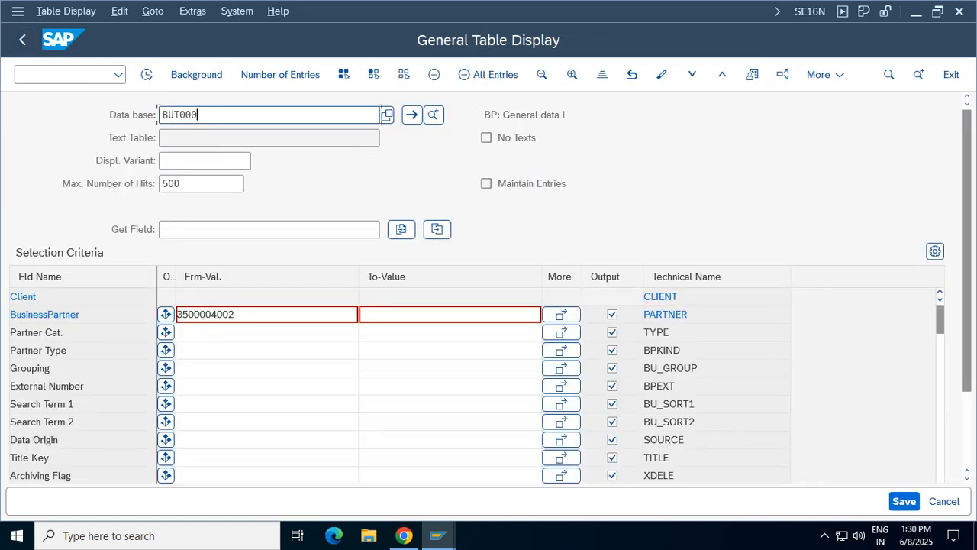
key(BackSpace)
key(BackSpace)
key(BackSpace)
text(100)
key(Return)
drag(537, 115, 484, 115)
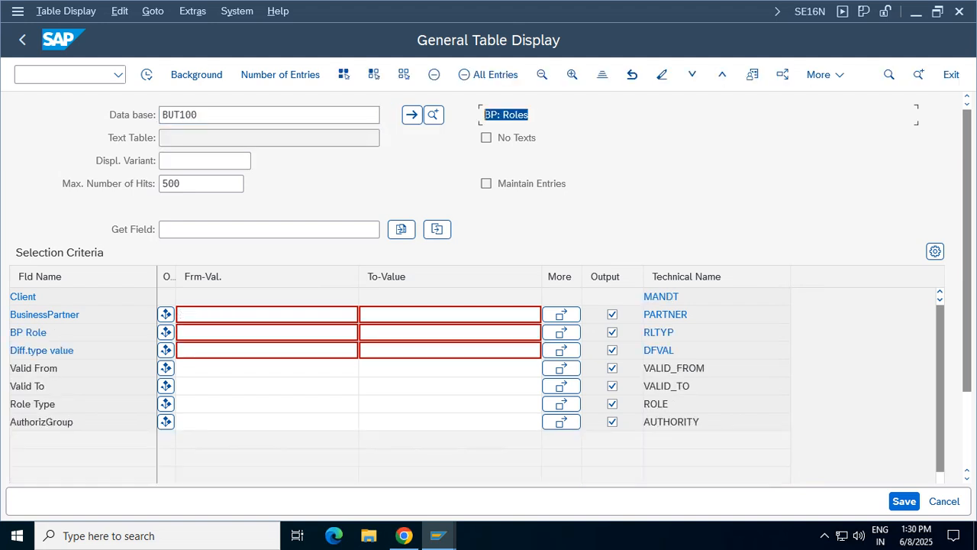
- Filter BUT100 by the Google supplier's business partner number, display the matching entry and check its BP role
click(365, 313)
key(Down)
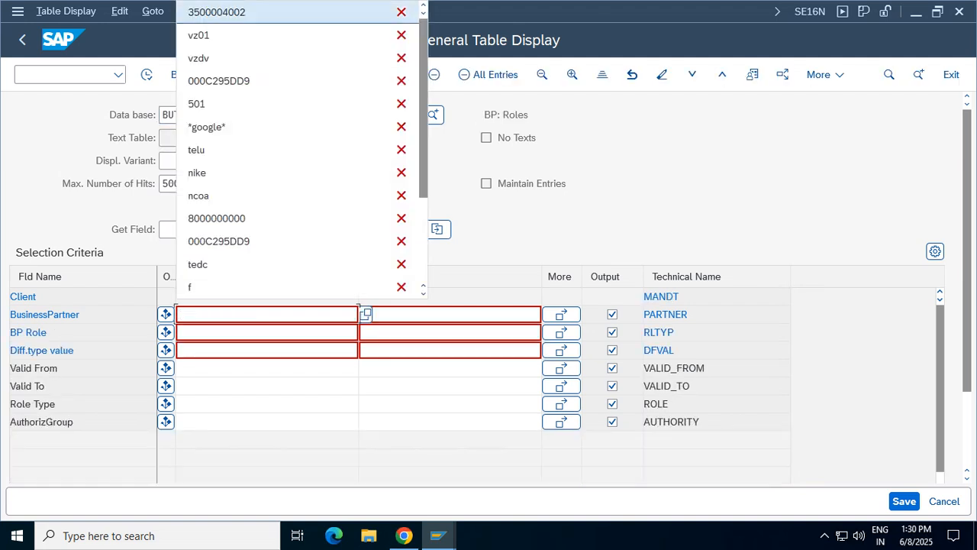
key(Return)
key(F8)
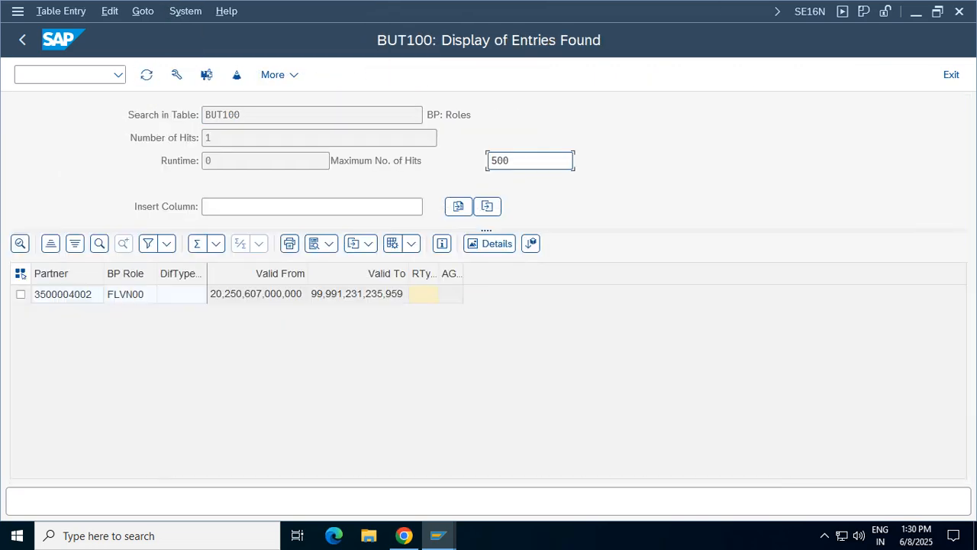
click(132, 294)
click(134, 273)
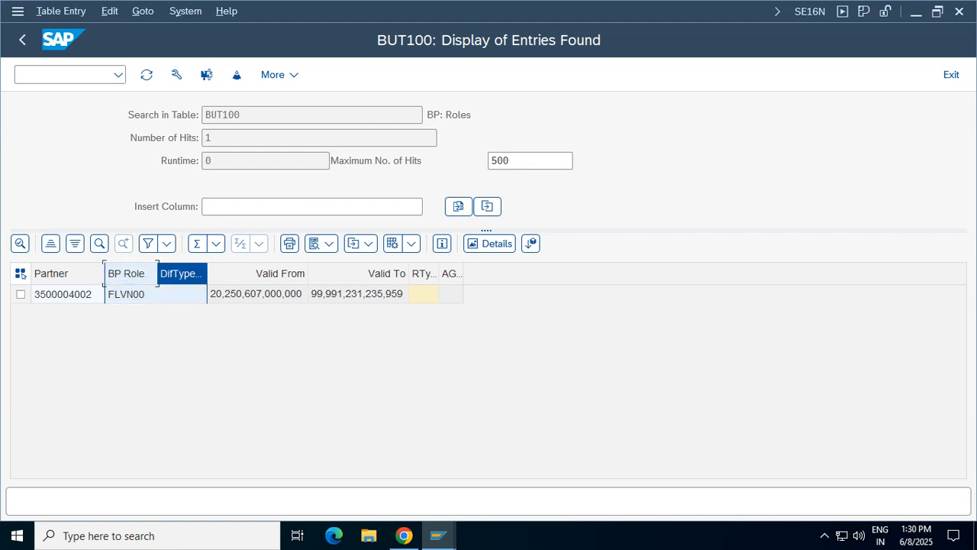
click(132, 294)
key(Left)
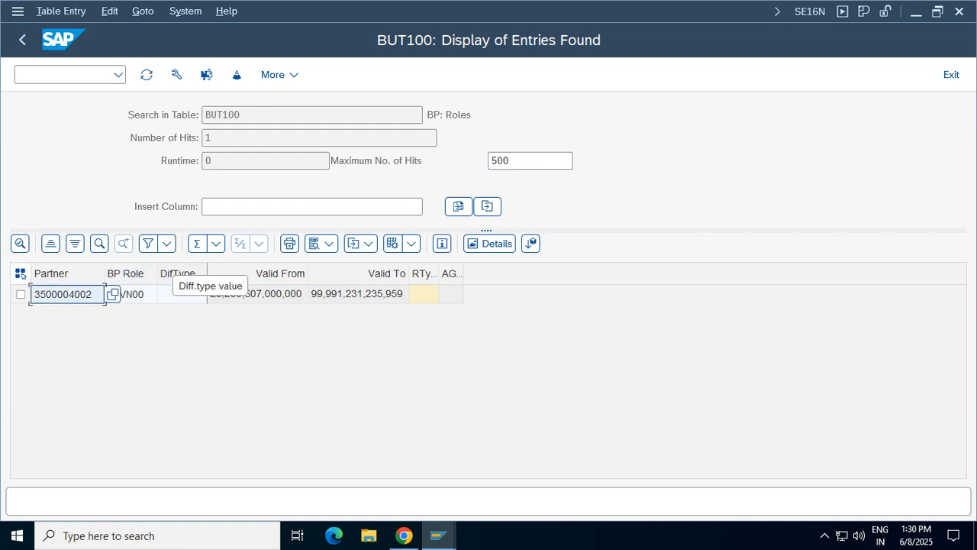
key(Right)
- Leave SE16N, switch to Google Drive in Chrome and open FI Working Notes and Configuration Settings.xlsx
key(F3)
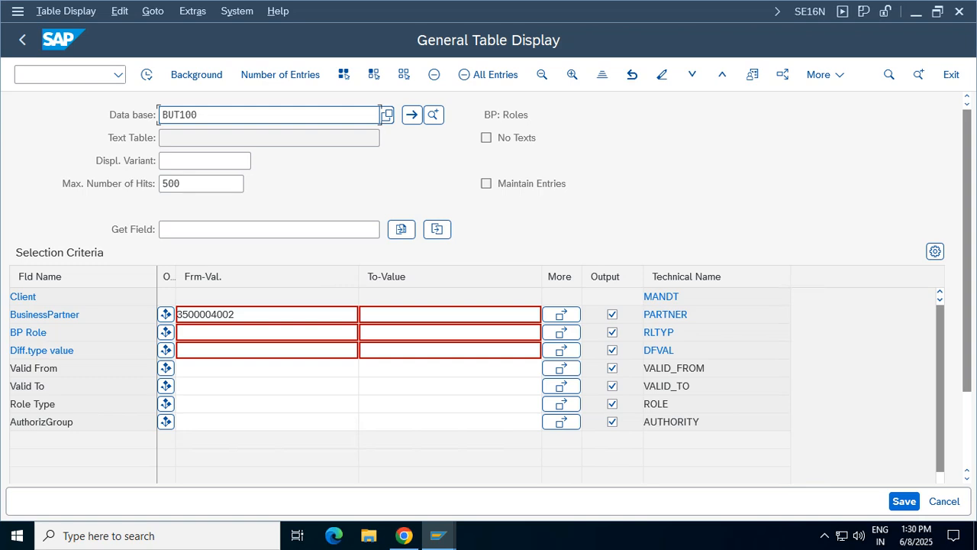
click(951, 74)
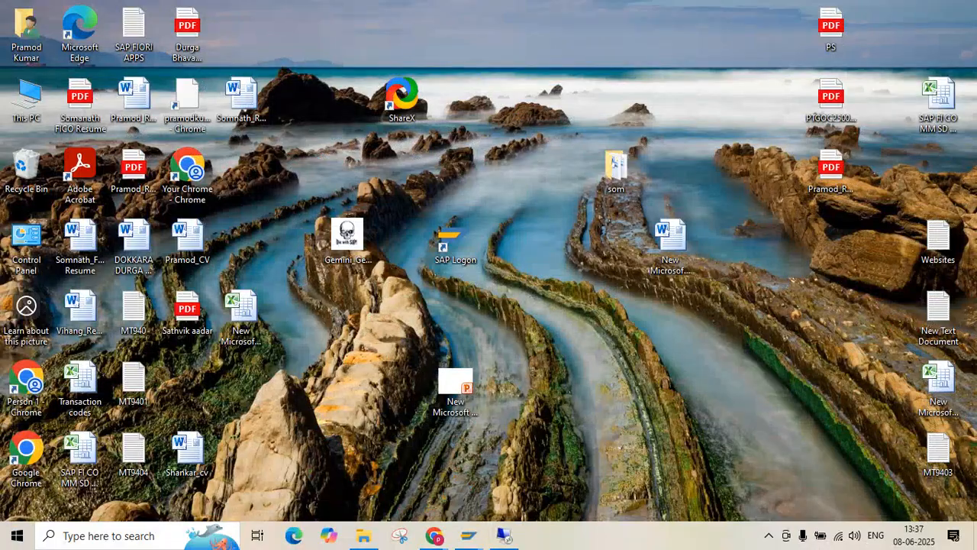
mouse_move(434, 535)
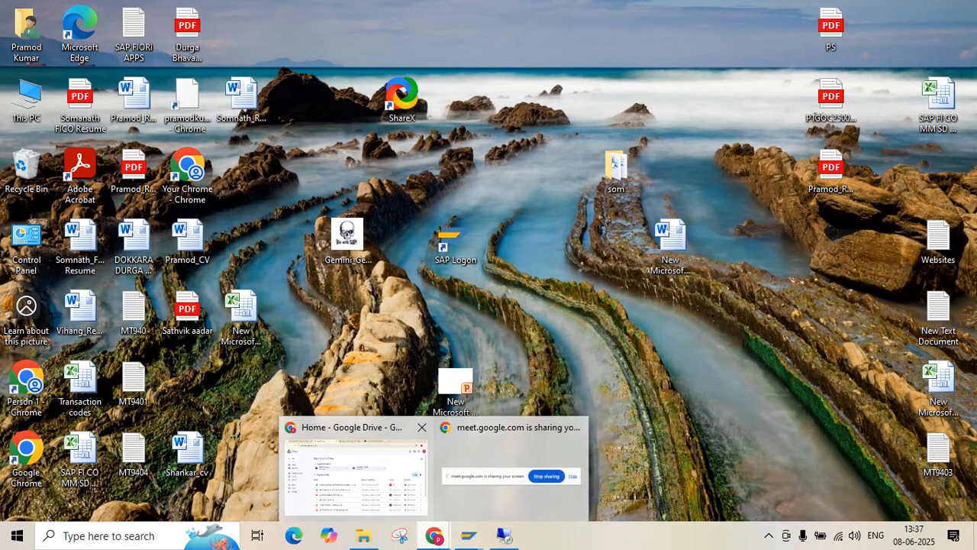
click(360, 477)
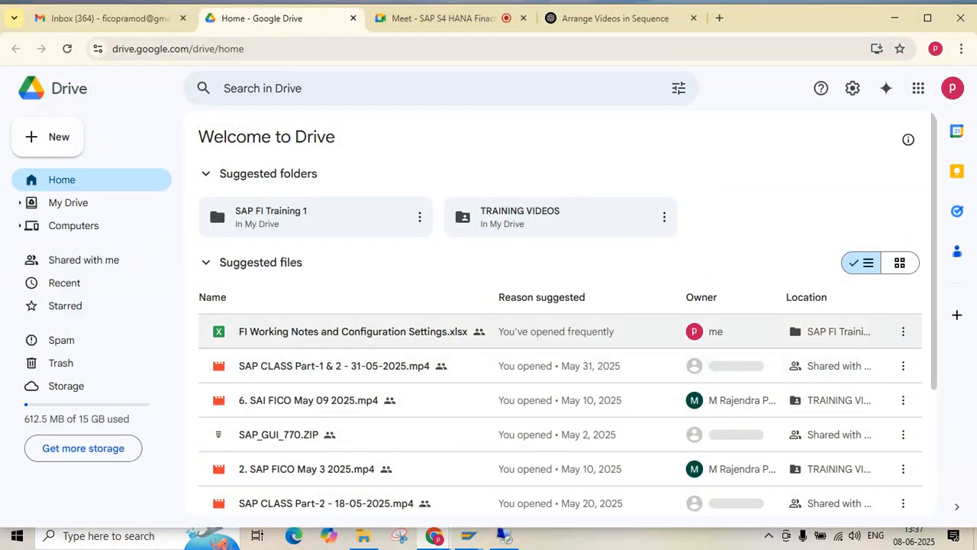
click(352, 331)
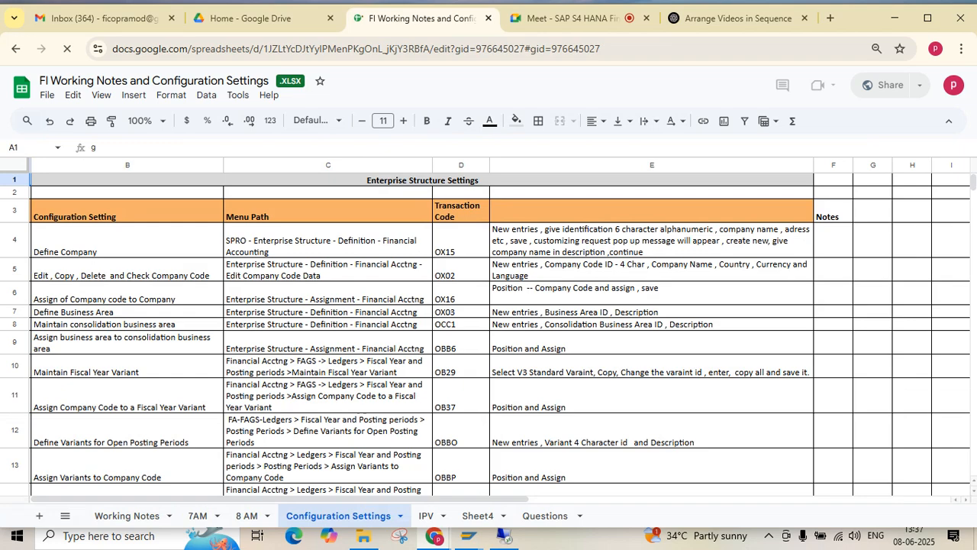
- Switch back to SAP, start transaction OBYR and open Down Payment Requests (K, F) for chart of accounts VCOA
click(504, 536)
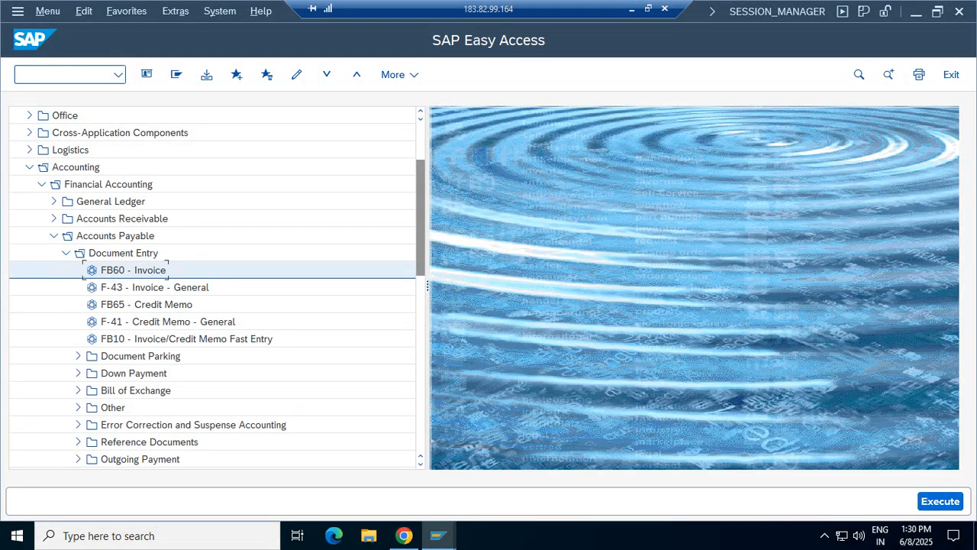
text(oby)
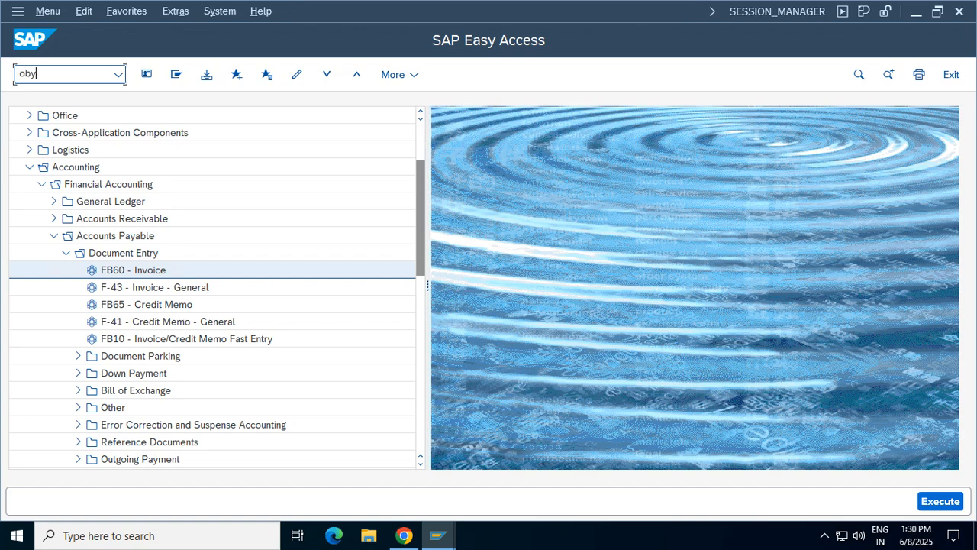
text(r)
key(Return)
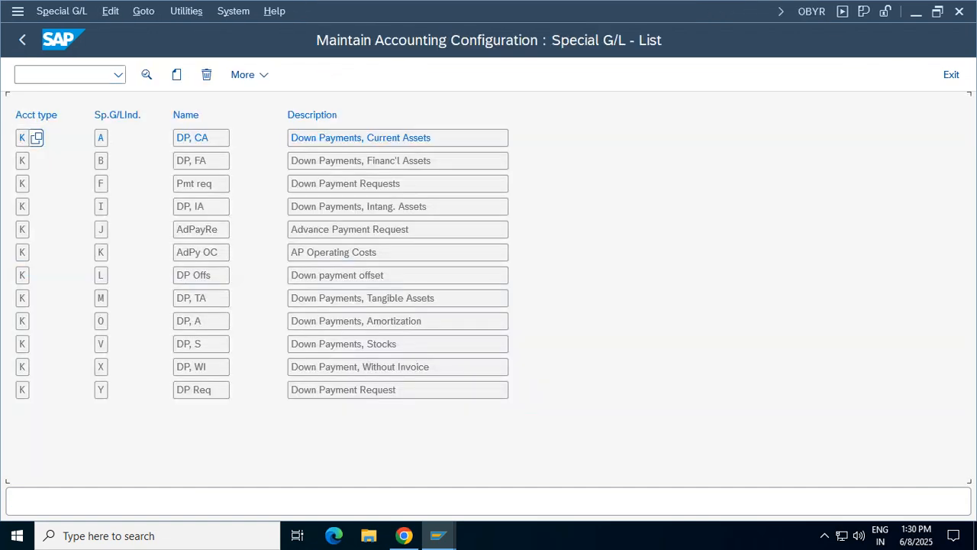
double_click(206, 183)
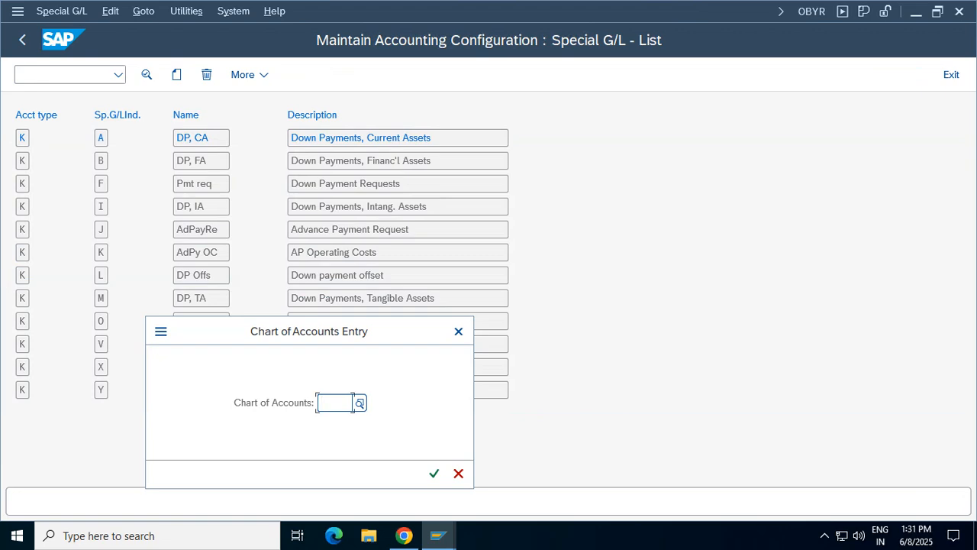
text(VCOA)
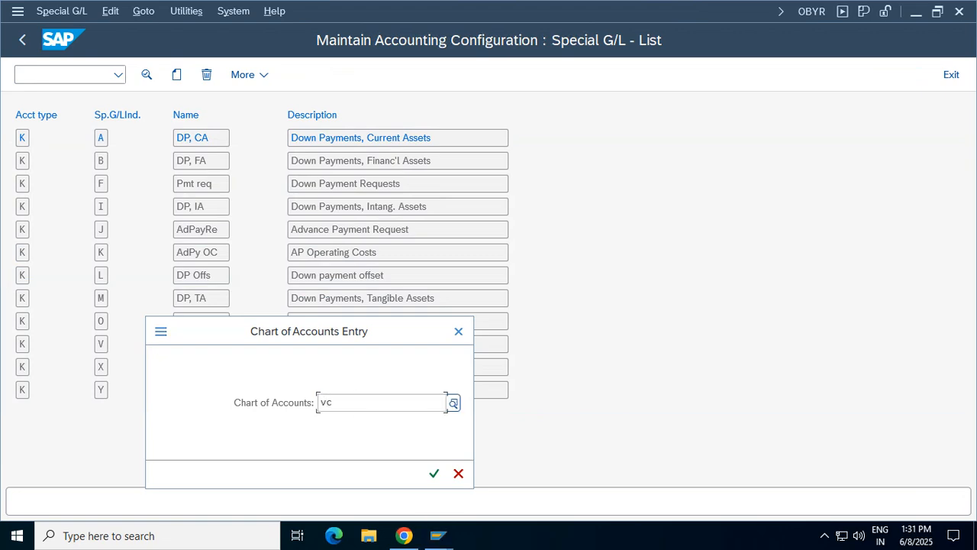
key(Return)
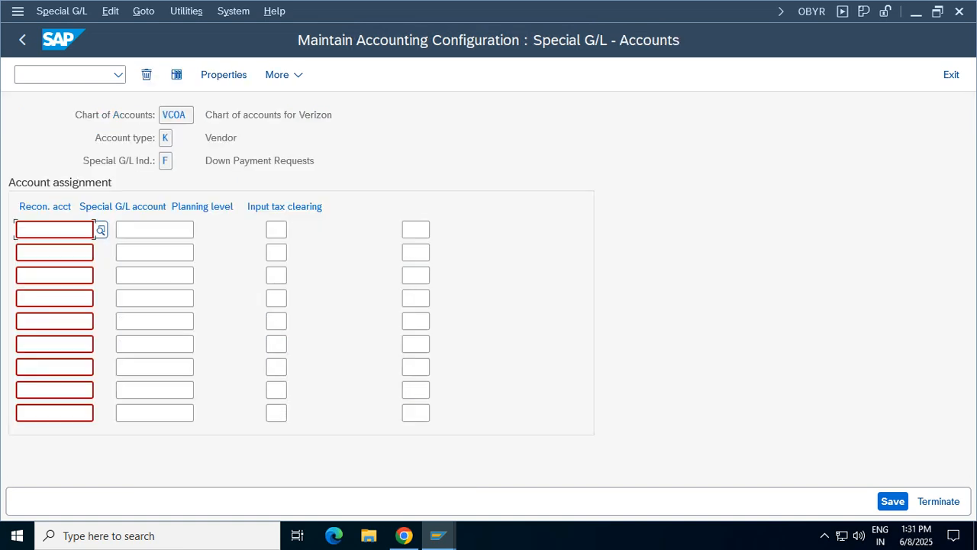
- Examine the properties and posting keys of the Down Payment Requests special G/L indicator, and exit OBYR
click(223, 75)
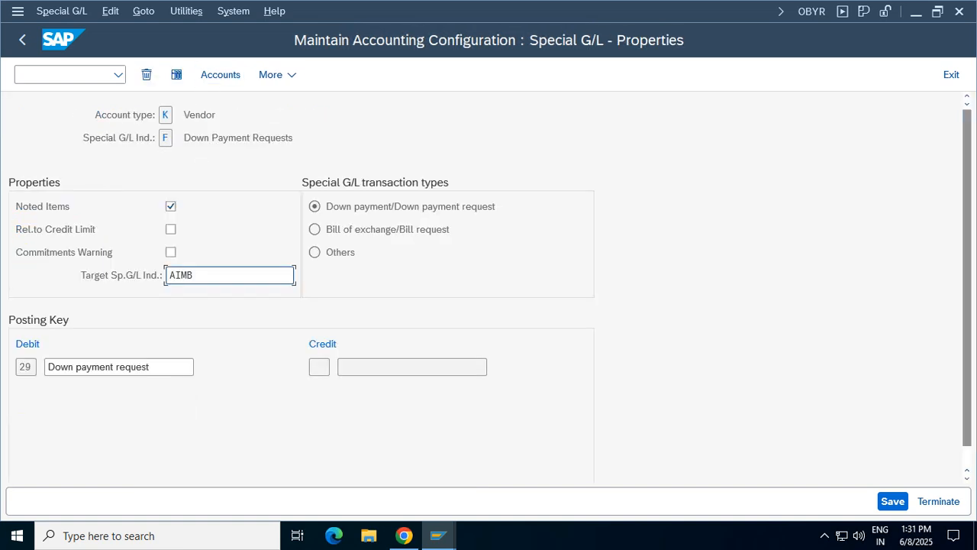
click(341, 366)
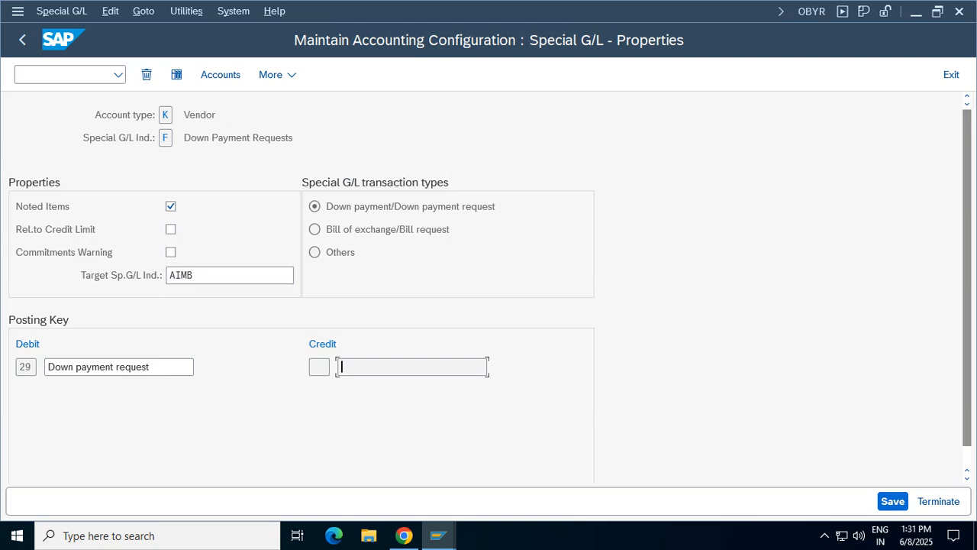
click(951, 74)
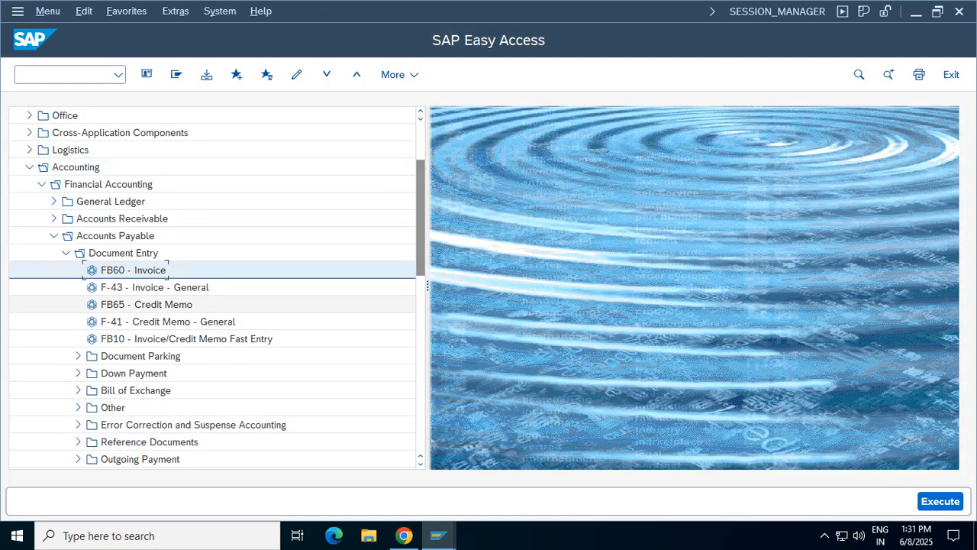
key(Return)
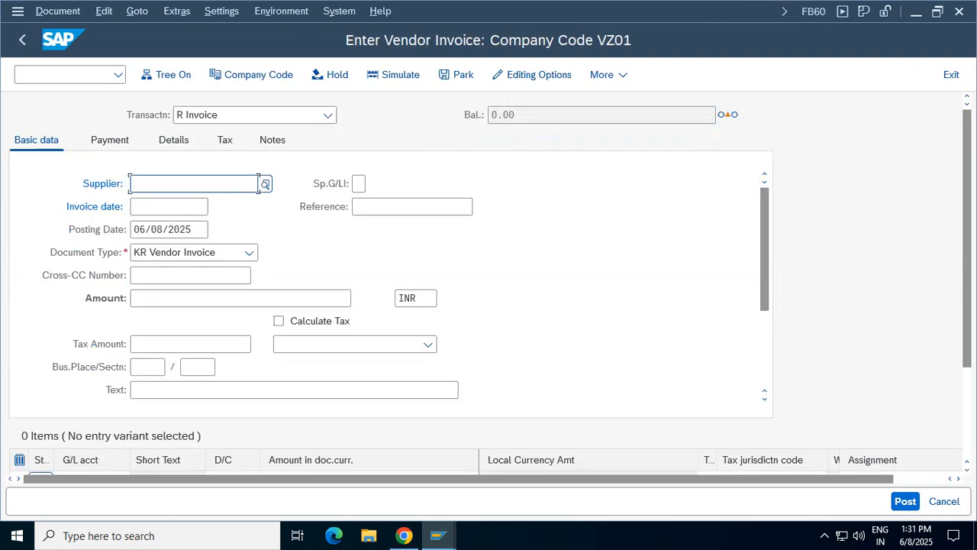
click(951, 75)
click(295, 399)
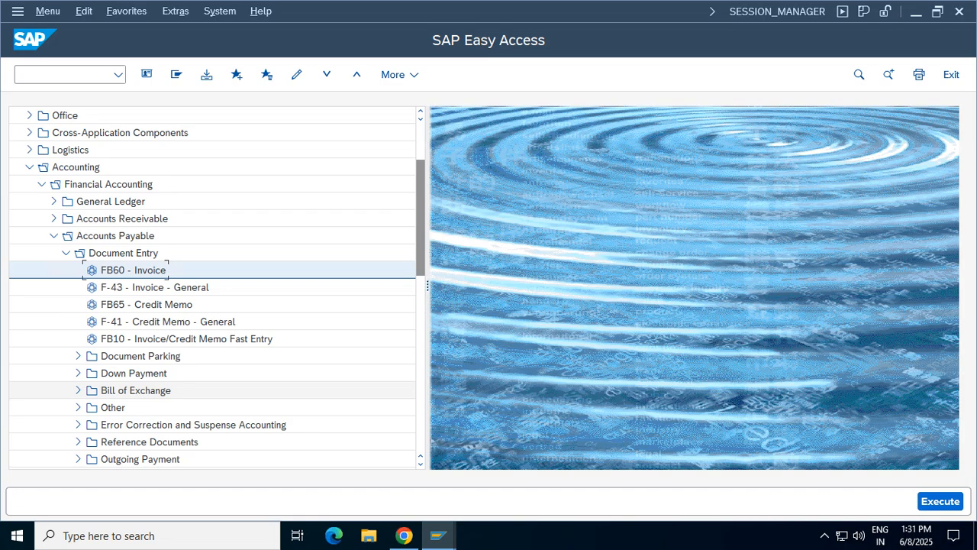
- Collapse the Document Entry and Accounts Payable folders and switch to the FI working notes spreadsheet in Chrome
click(67, 253)
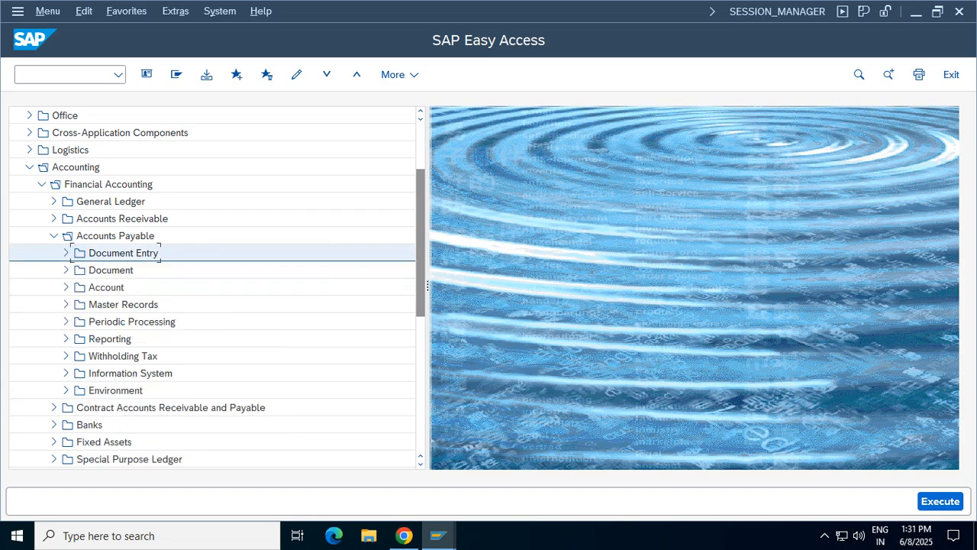
click(54, 235)
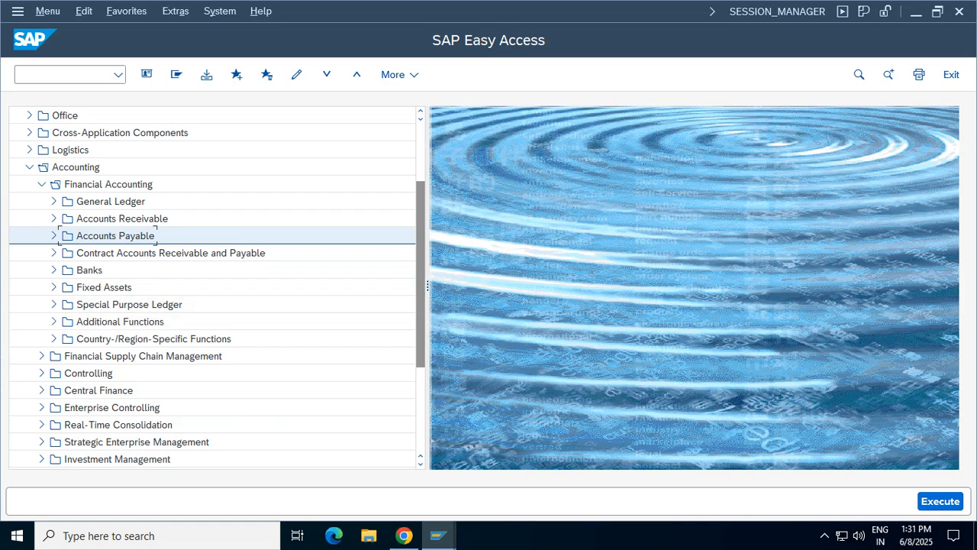
click(632, 9)
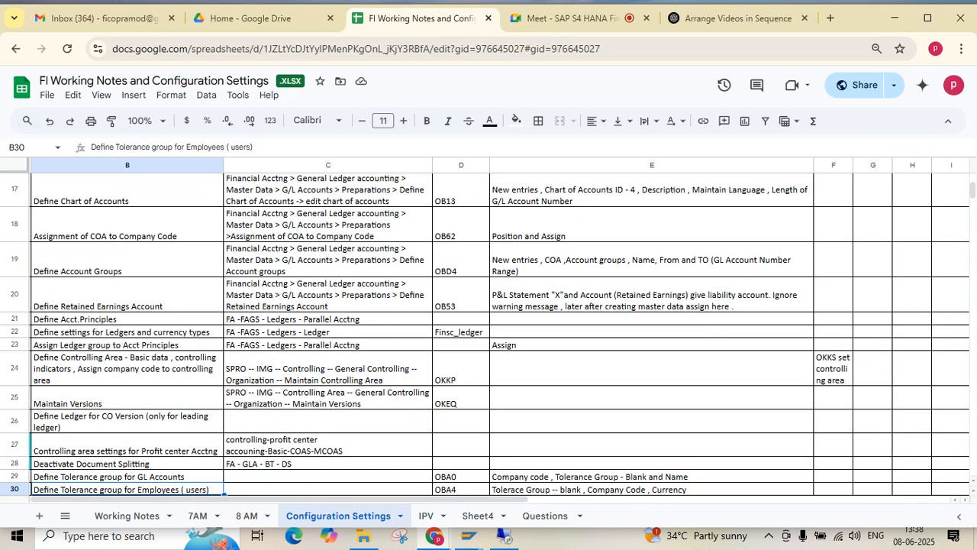
- Look through the Configuration Settings sheet from the tolerance group rows down to the Accounts Payable section
click(127, 421)
key(Page_Down)
key(Page_Down)
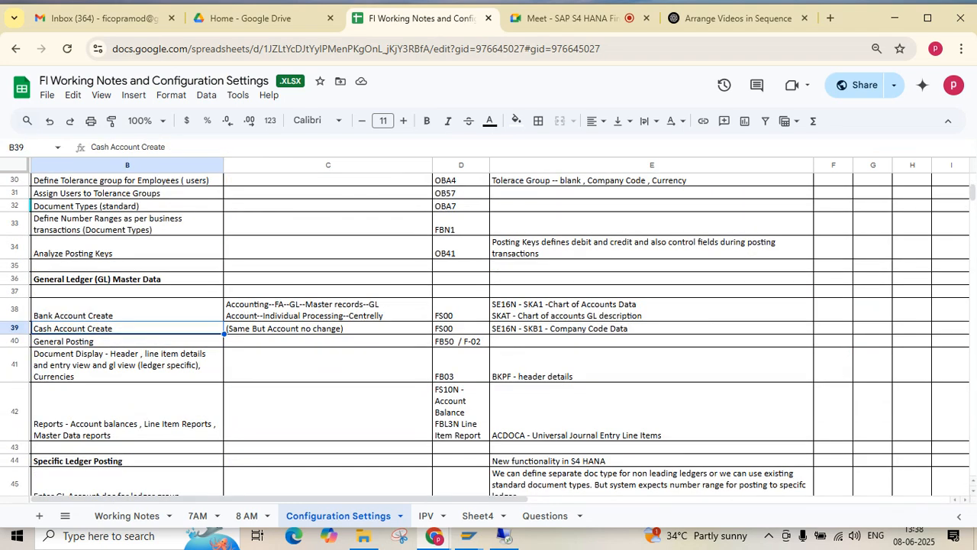
key(Page_Down)
key(Page_Down)
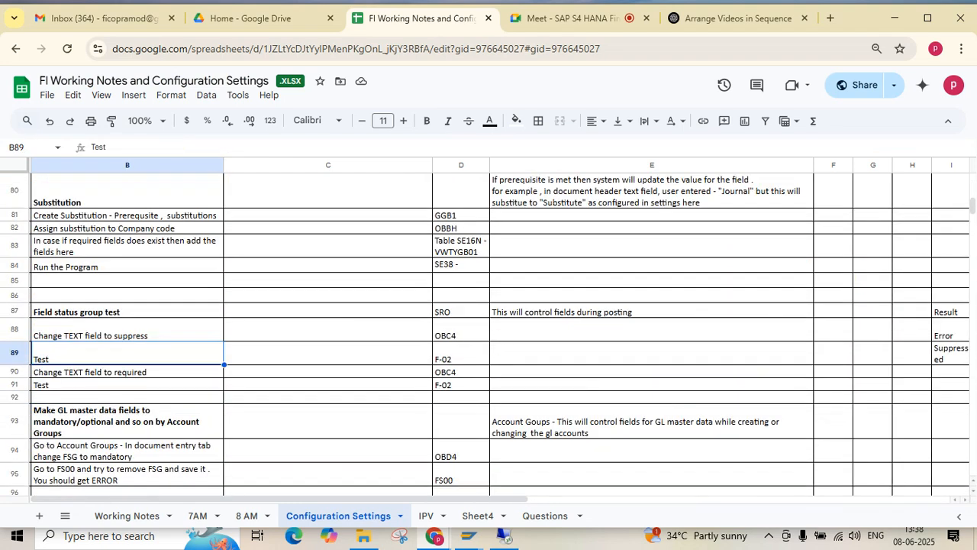
key(Page_Down)
key(Page_Down)
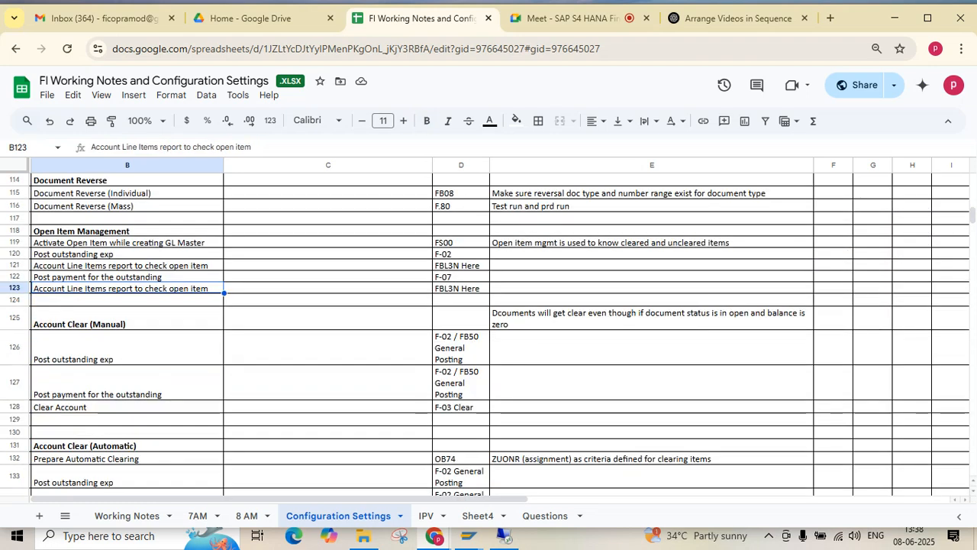
key(Page_Down)
key(Page_Down)
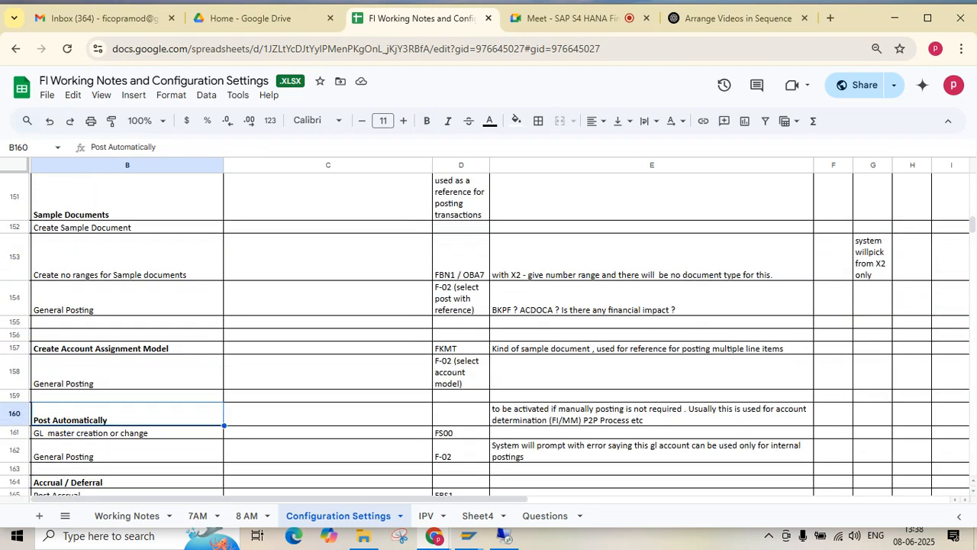
key(Page_Down)
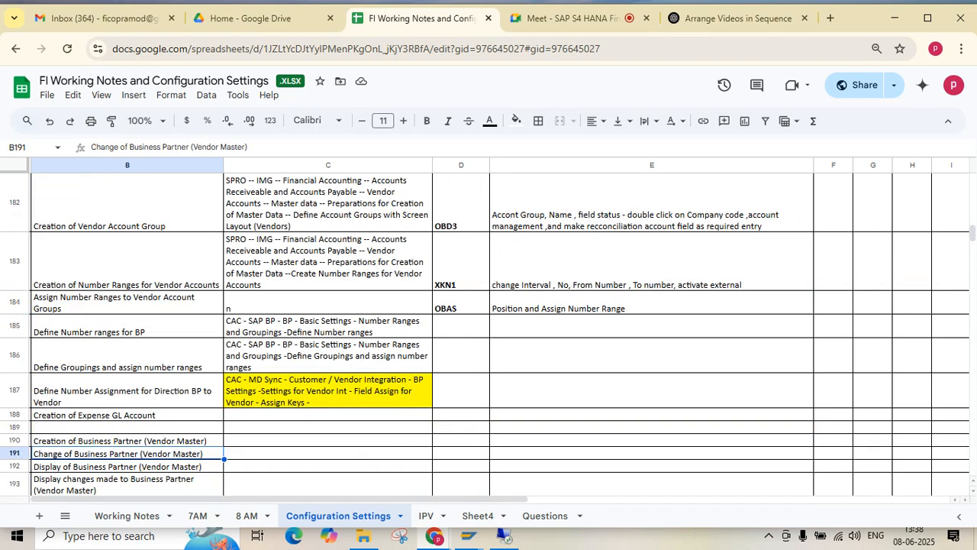
key(Page_Down)
key(Page_Up)
key(Page_Up)
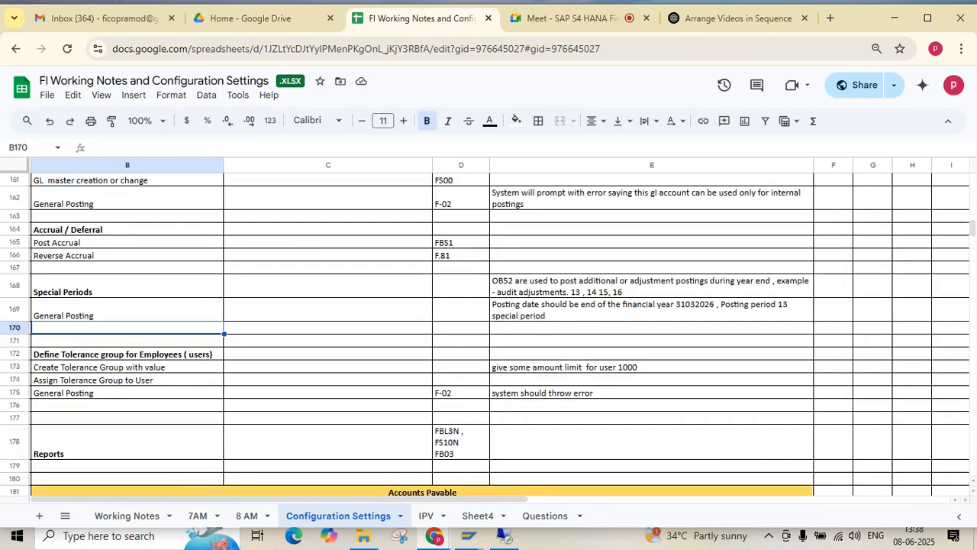
click(126, 442)
key(Down)
key(Down)
key(Down)
key(Down)
key(Down)
key(Down)
key(Down)
key(Down)
key(Down)
key(Down)
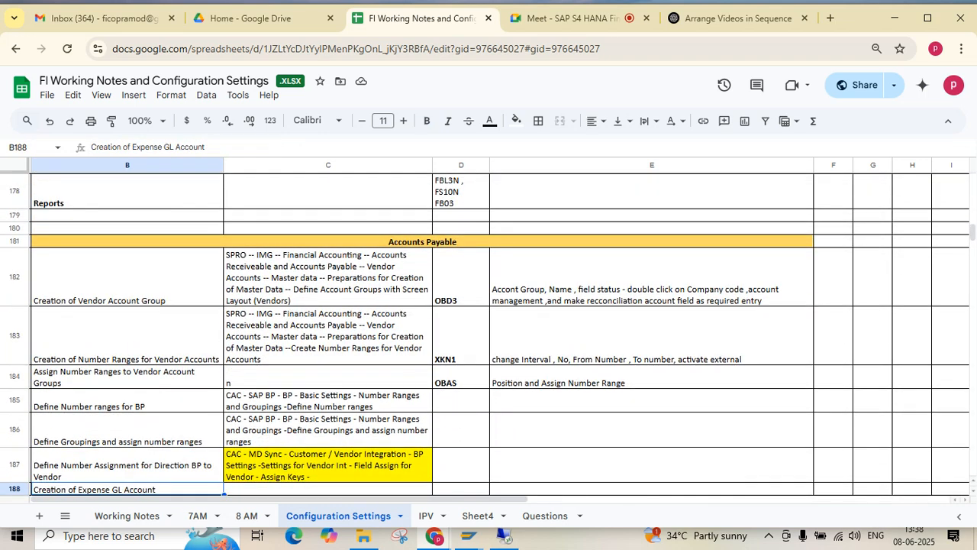
- Review the Accounts Payable rows one by one, from Creation of Vendor Account Group to Display Vendor Account Balance
click(127, 276)
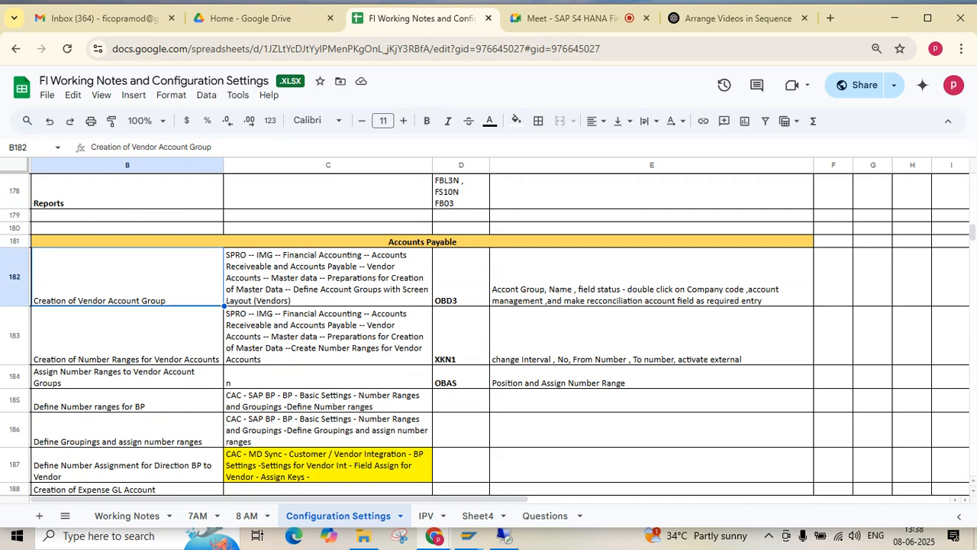
key(Down)
key(Down)
key(Down)
key(Down)
key(Down)
key(Down)
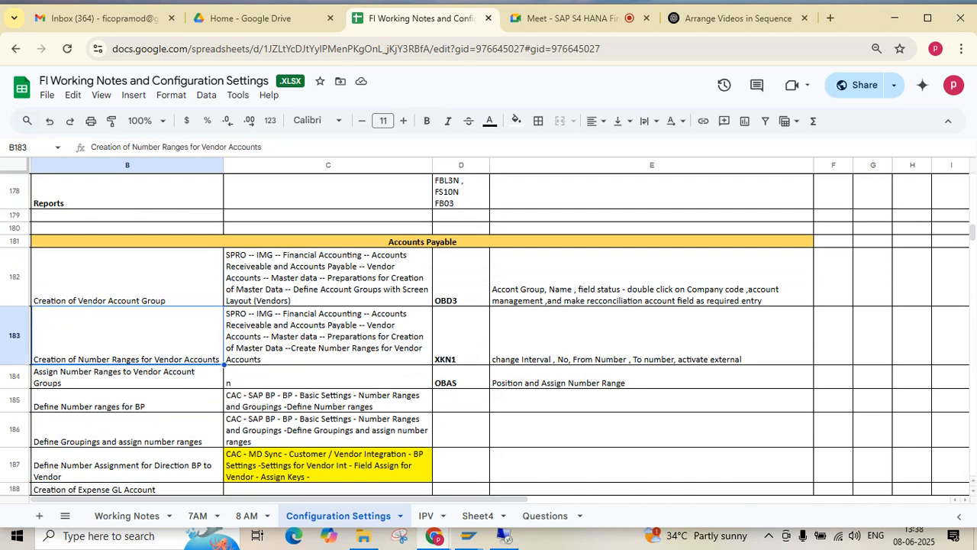
key(Down)
key(Down)
key(Down)
key(Down)
key(Down)
key(Down)
key(Down)
key(Down)
key(Down)
key(Down)
key(Down)
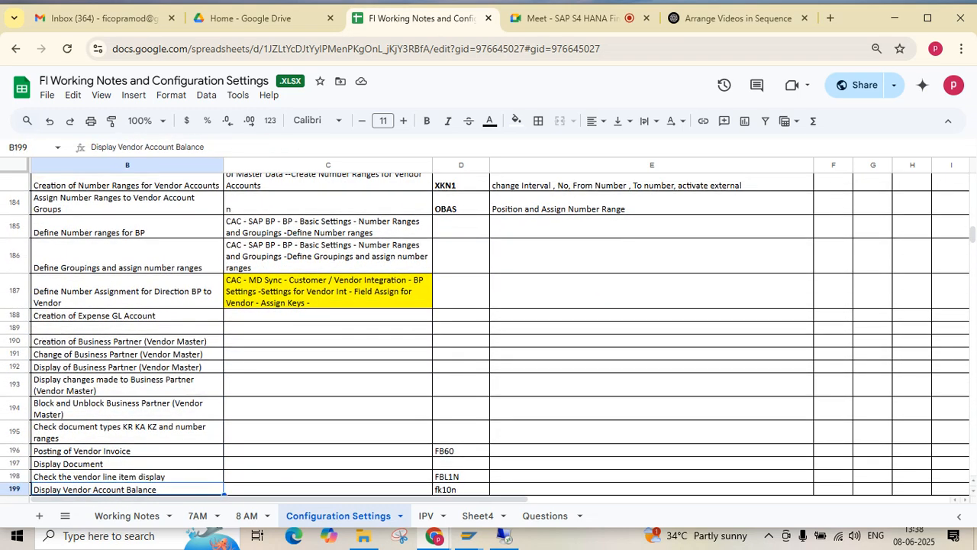
- Review the vendor rows from Change of Business Partner to Tables, checking the transaction codes for line item display and account balance
click(127, 354)
key(Down)
key(Down)
key(Down)
key(Down)
key(Down)
key(Down)
key(Down)
key(Down)
key(Down)
key(Down)
key(Down)
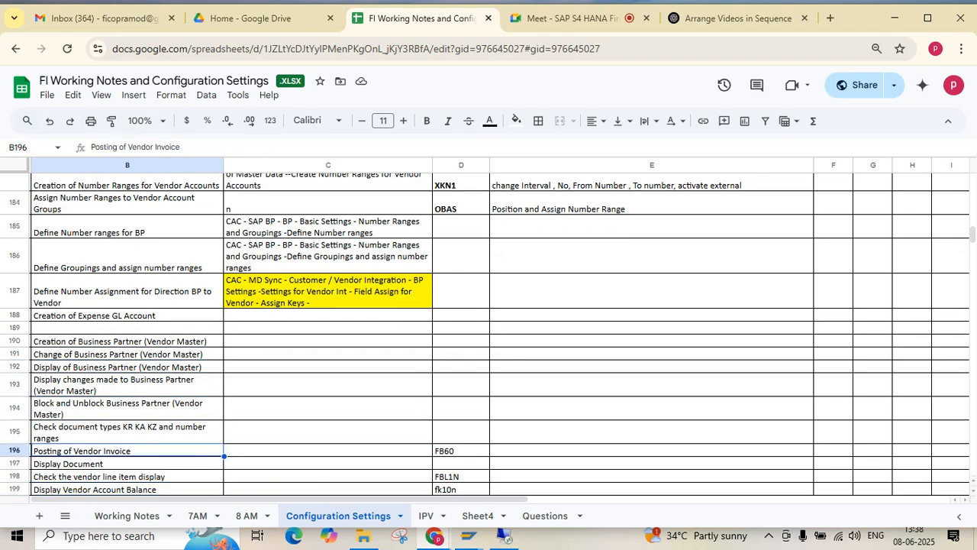
key(Down)
key(Down)
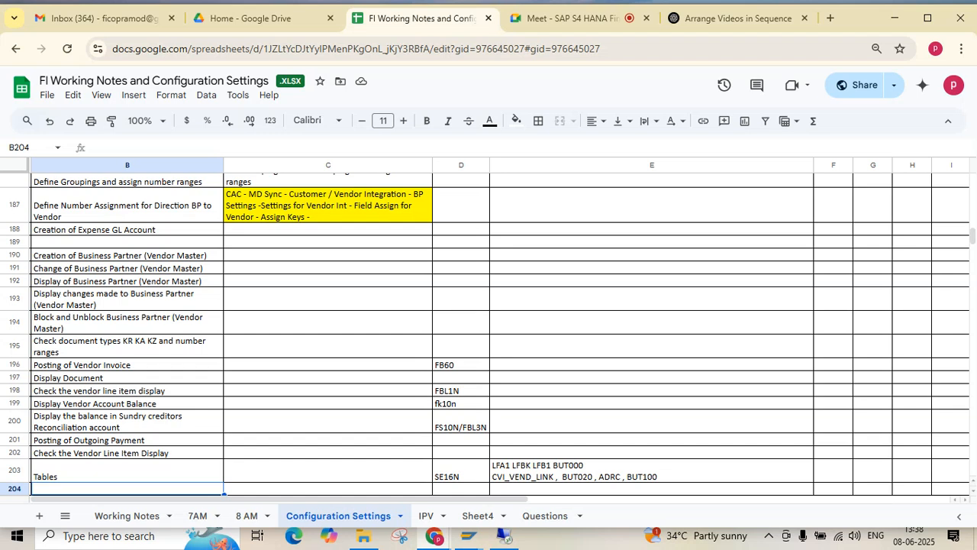
click(461, 391)
click(127, 390)
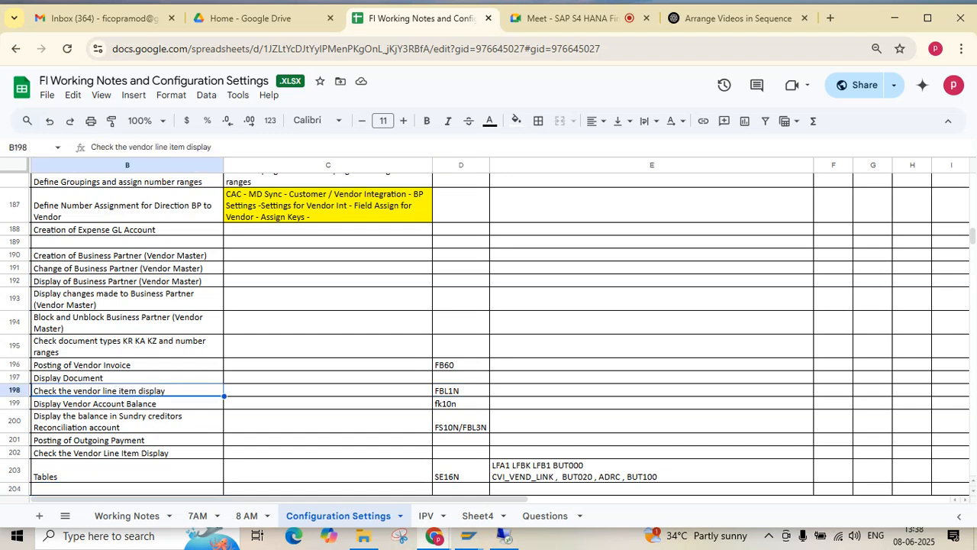
click(461, 404)
click(127, 403)
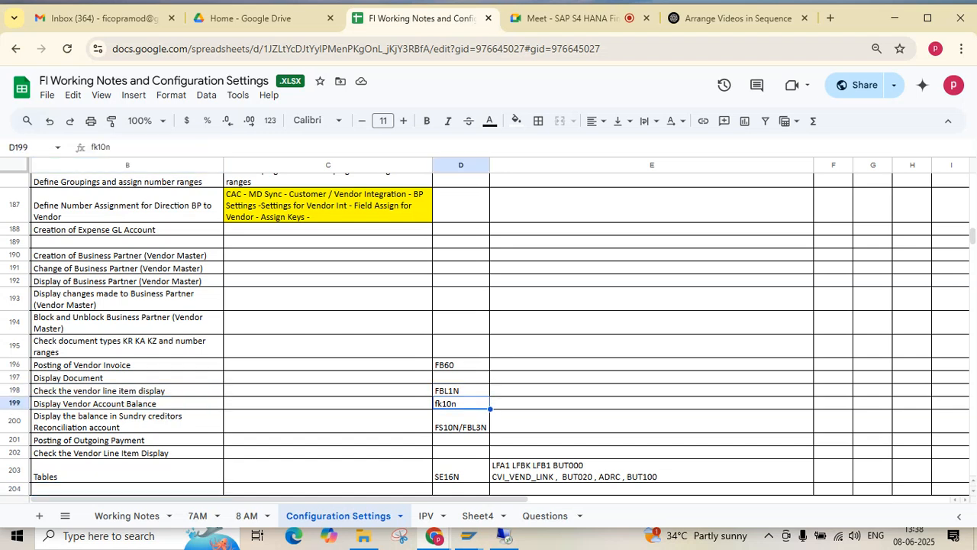
- Review the rows from Posting of Outgoing Payment to Tables, including the SE16N entry and its list of vendor tables
key(Down)
key(Down)
key(Down)
key(Down)
key(Down)
key(Down)
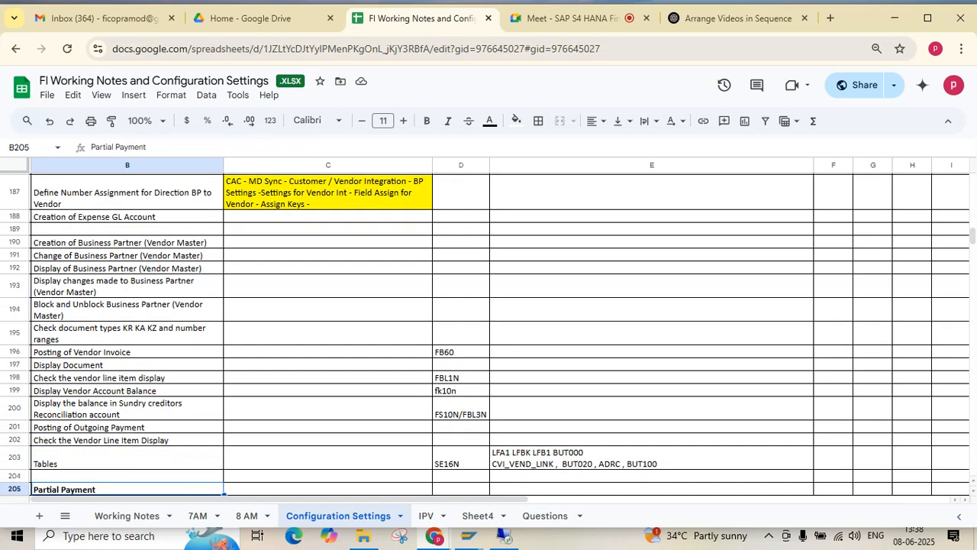
key(Up)
key(Up)
key(Up)
key(Up)
key(Right)
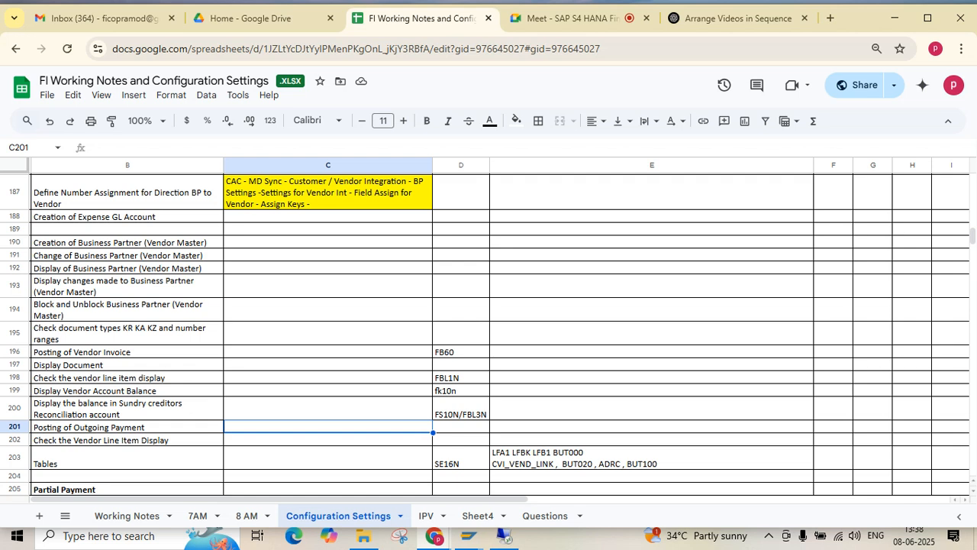
key(Down)
key(Down)
key(Down)
key(Up)
key(Right)
key(Right)
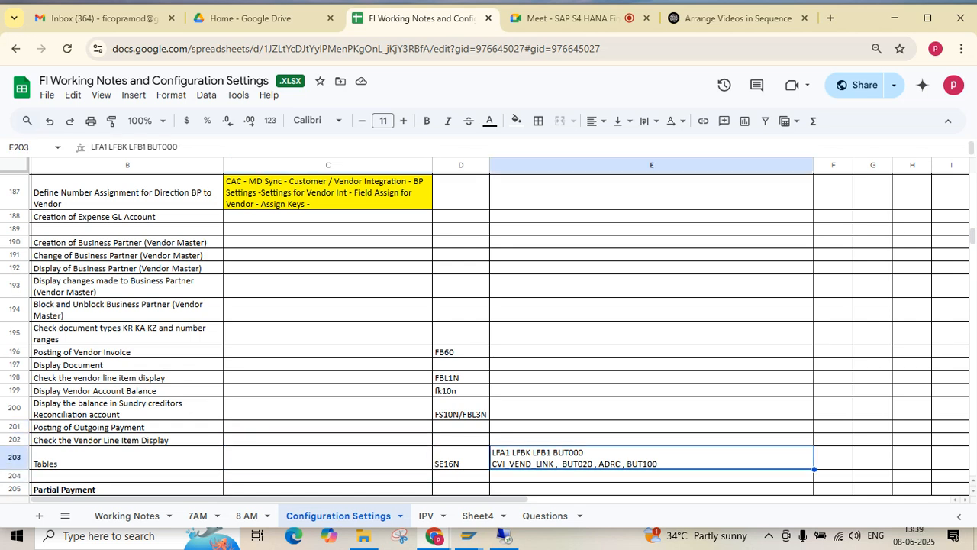
key(Left)
key(Left)
key(Left)
key(shift+Right)
key(shift+Up)
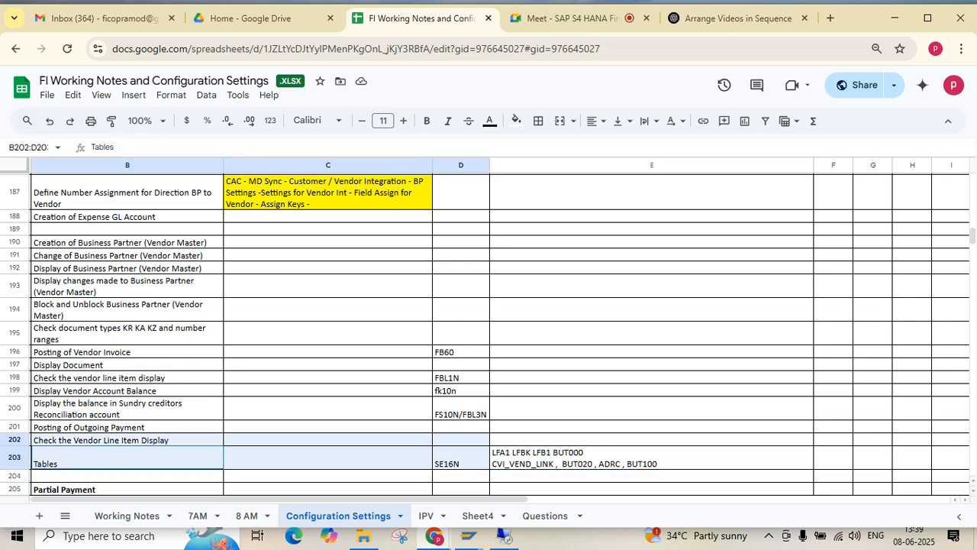
key(shift+Right)
key(shift+Right)
key(shift+Down)
- Look through the Partial Payment and Residual Payment sections down to the Noted Items and Advance Payments heading
key(Down)
key(Down)
key(Down)
key(Down)
key(Down)
key(Down)
key(Down)
key(Down)
key(Down)
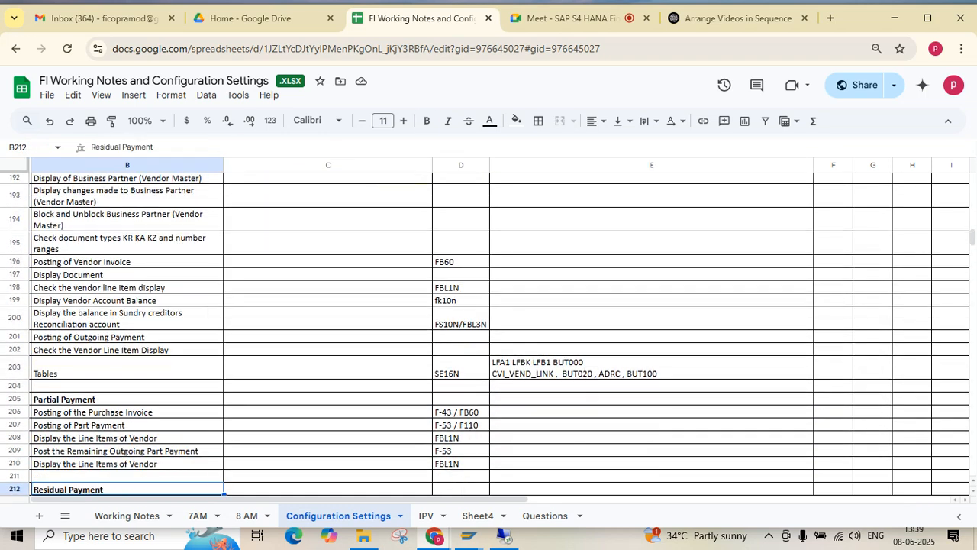
key(Down)
key(Down)
key(Down)
key(Down)
key(Down)
key(Down)
key(Down)
key(Down)
key(Down)
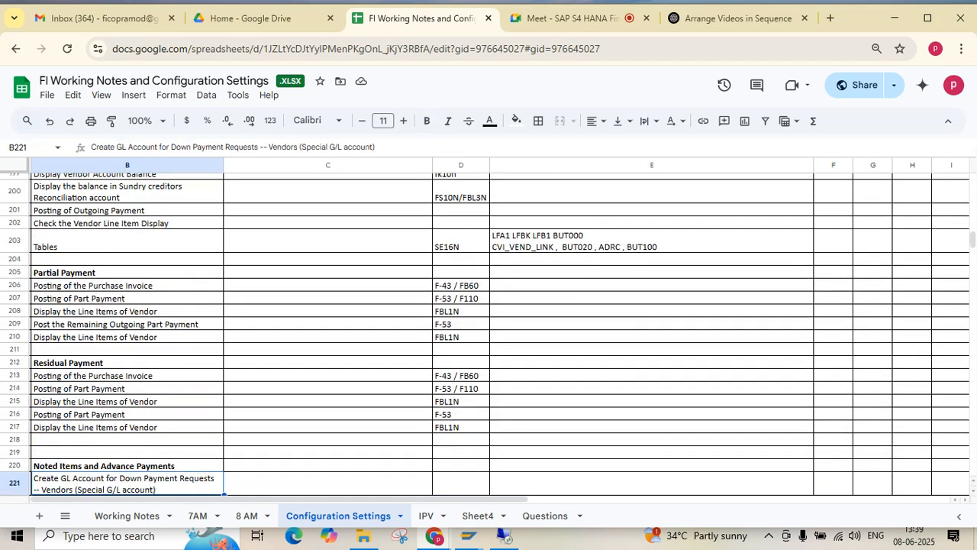
drag(128, 272, 461, 427)
click(128, 452)
key(Down)
key(Down)
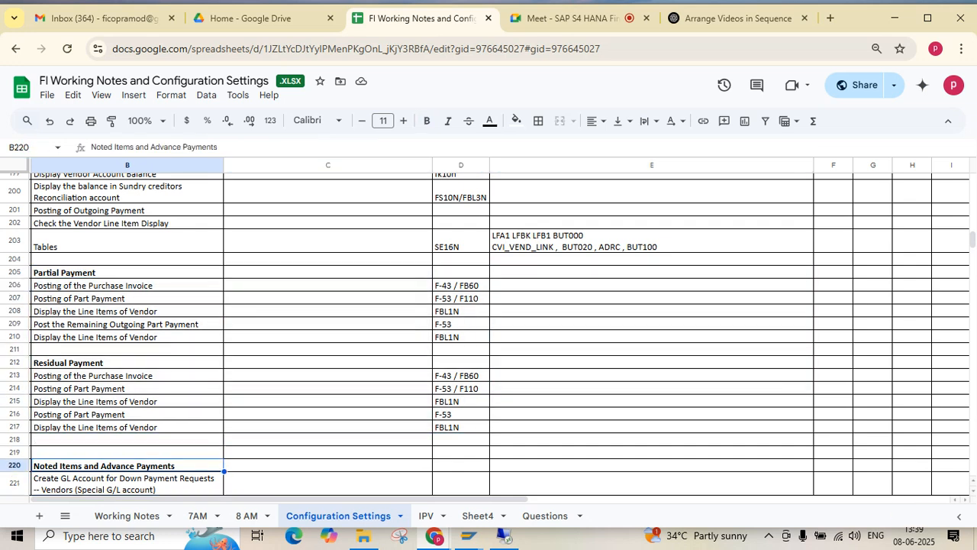
- Enter the note "untill full payment is done items will shows as open item" in cell E205 of the Partial Payment row
click(127, 272)
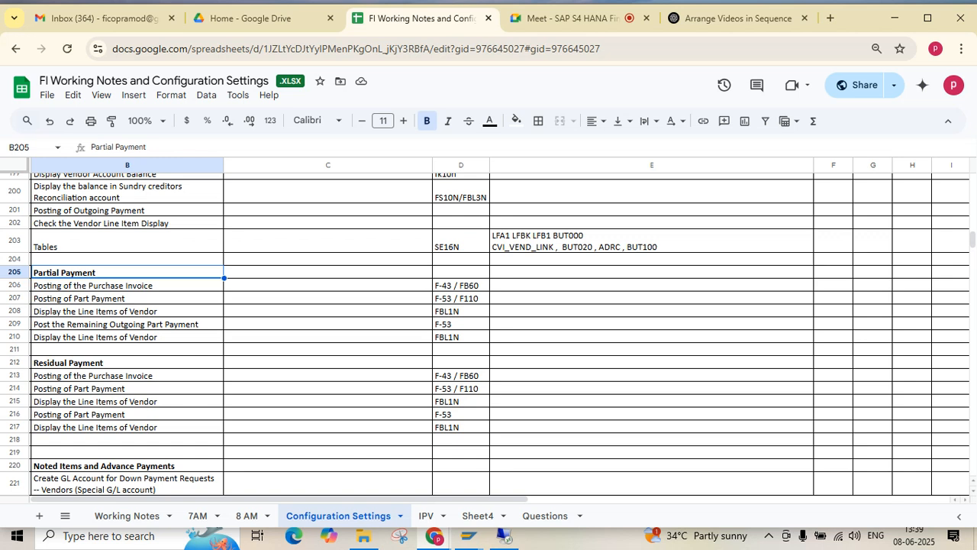
click(652, 272)
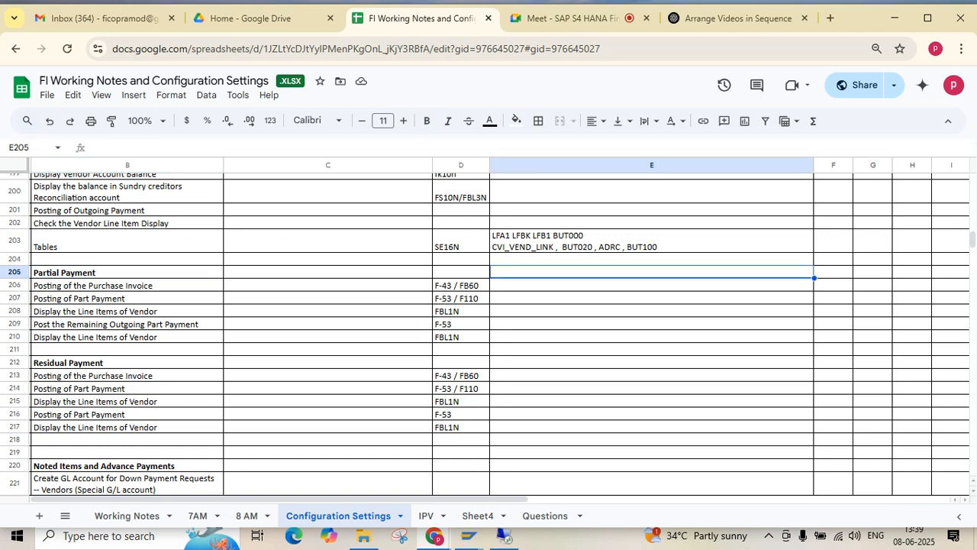
text(untill full p)
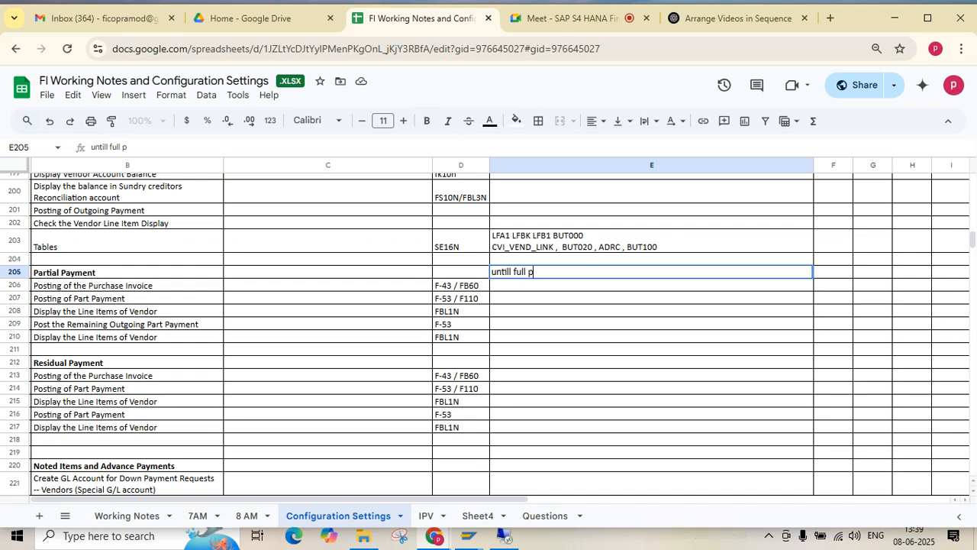
text(ayme)
key(BackSpace)
key(BackSpace)
text(ment is n done )
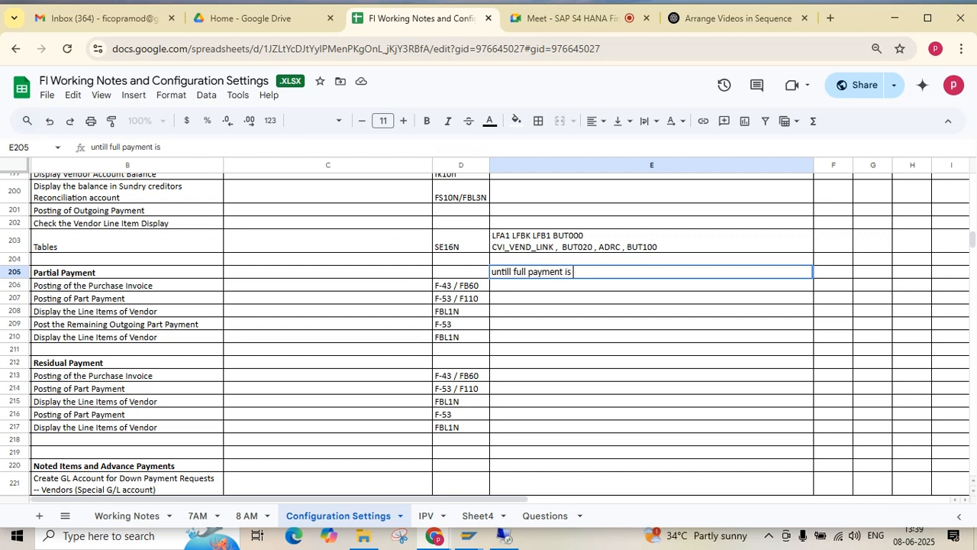
text(items will shows)
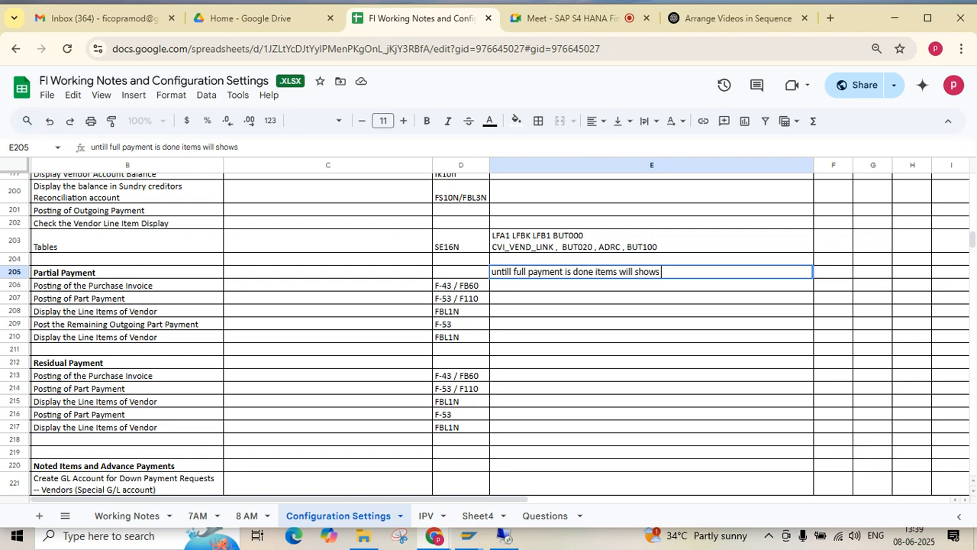
text( as open item)
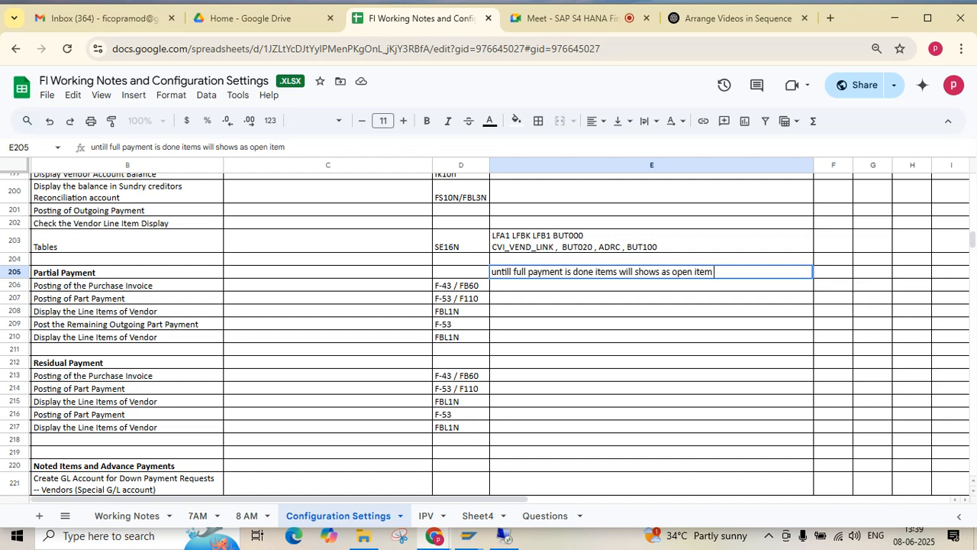
- Enter the note "only remaining balance will show as open item" in cell E212 of the Residual Payment row
click(651, 362)
text(only)
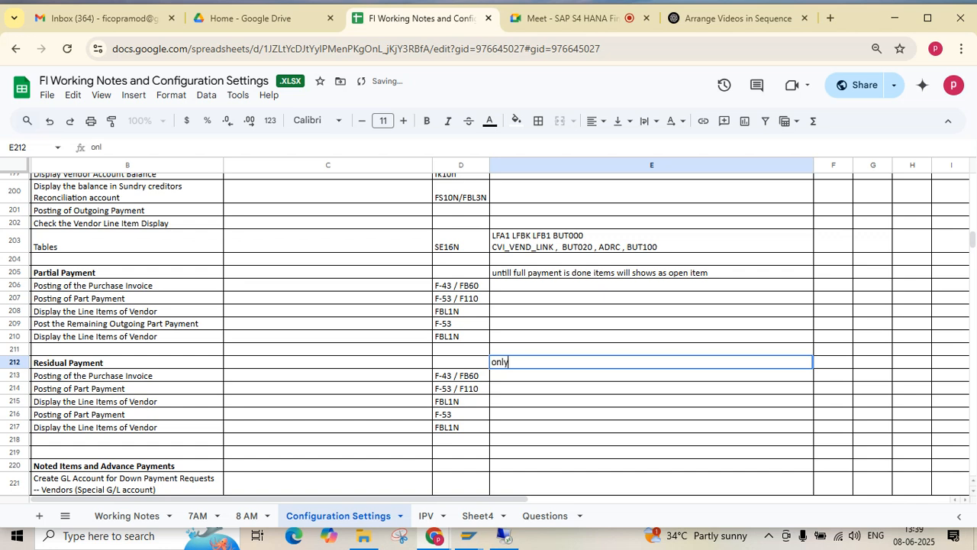
text( remai)
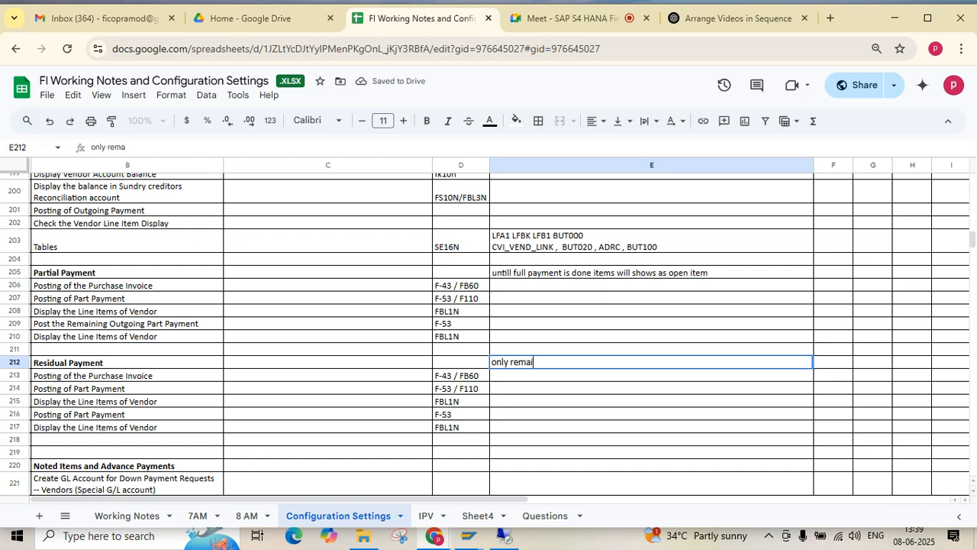
text(ning balance )
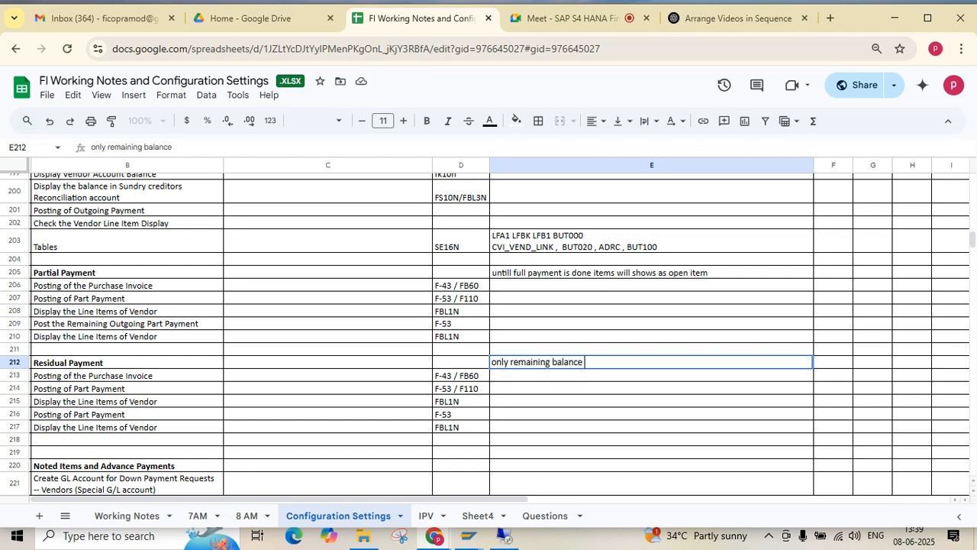
text(will show as open item)
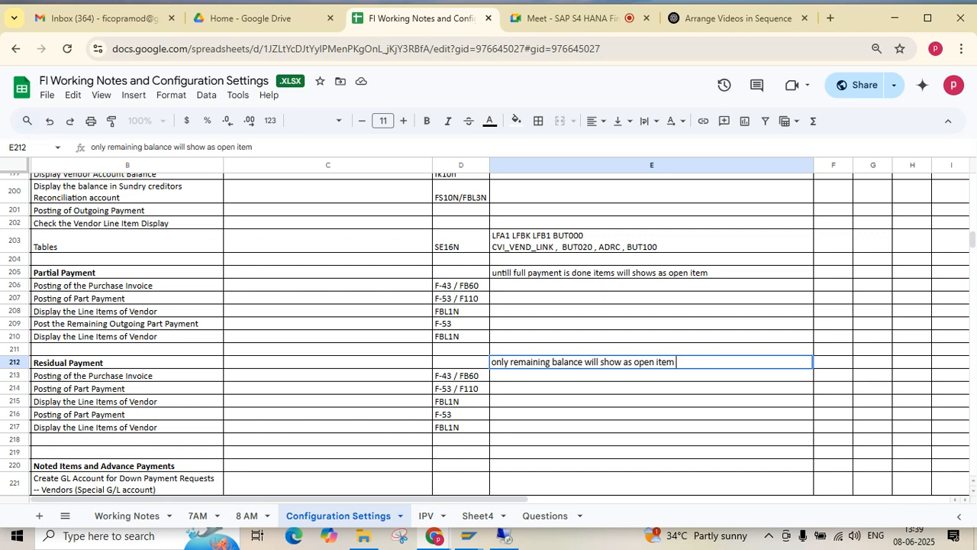
click(652, 388)
- Compare the open-item notes in the Partial Payment and Residual Payment rows
click(651, 362)
click(651, 273)
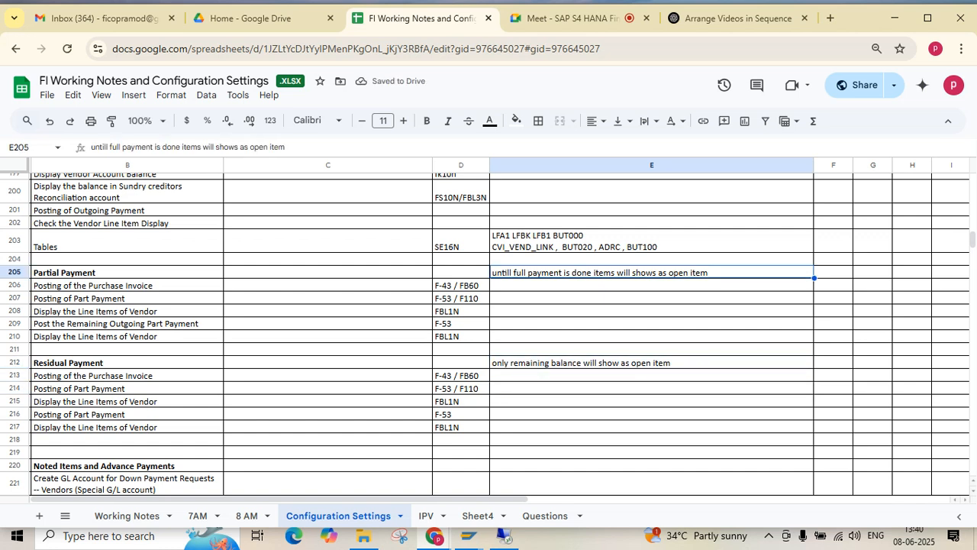
click(651, 363)
click(651, 273)
click(651, 362)
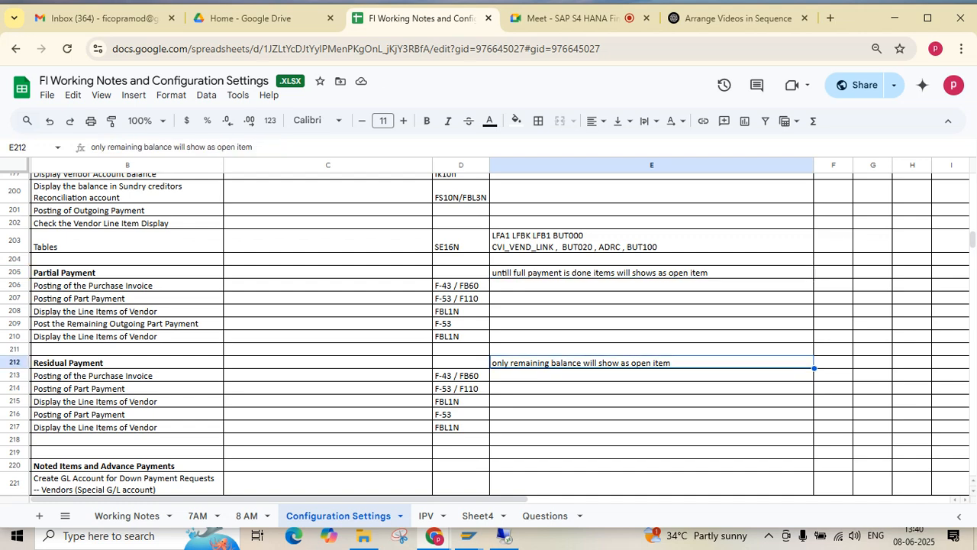
- Review the remaining Residual Payment rows and the down payment rows up to Posting of Down Payment against down payment request
click(127, 402)
key(Down)
key(Down)
key(Down)
key(Down)
key(Down)
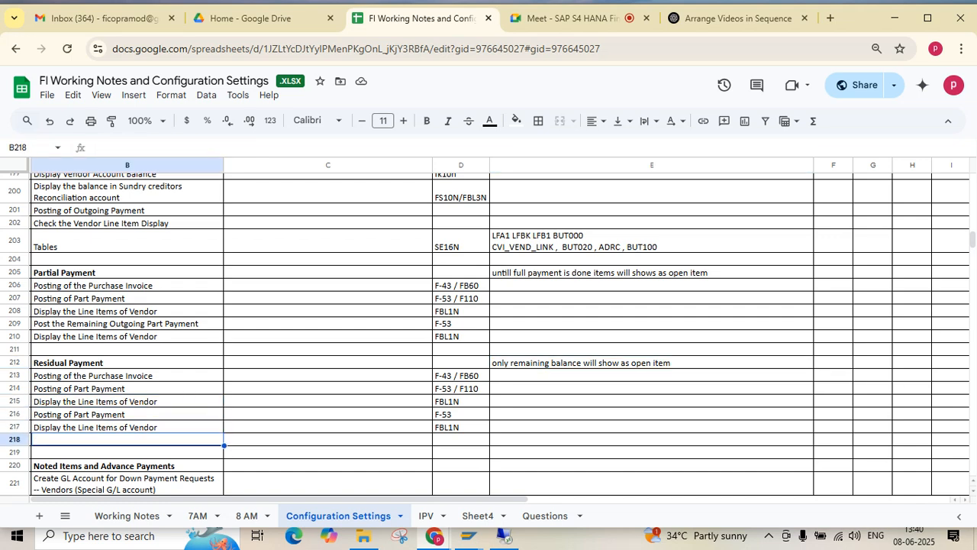
key(Down)
key(Down)
key(Down)
key(Down)
key(Down)
key(Down)
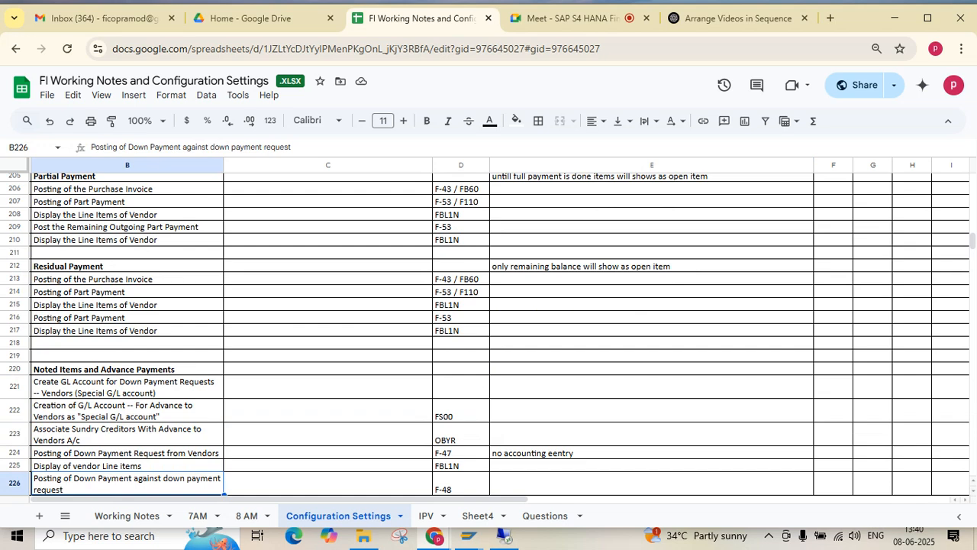
- Revisit the three payment section headings and read the Noted Items and Advance Payments rows through the final Check Party A/C
click(126, 177)
click(127, 266)
click(127, 369)
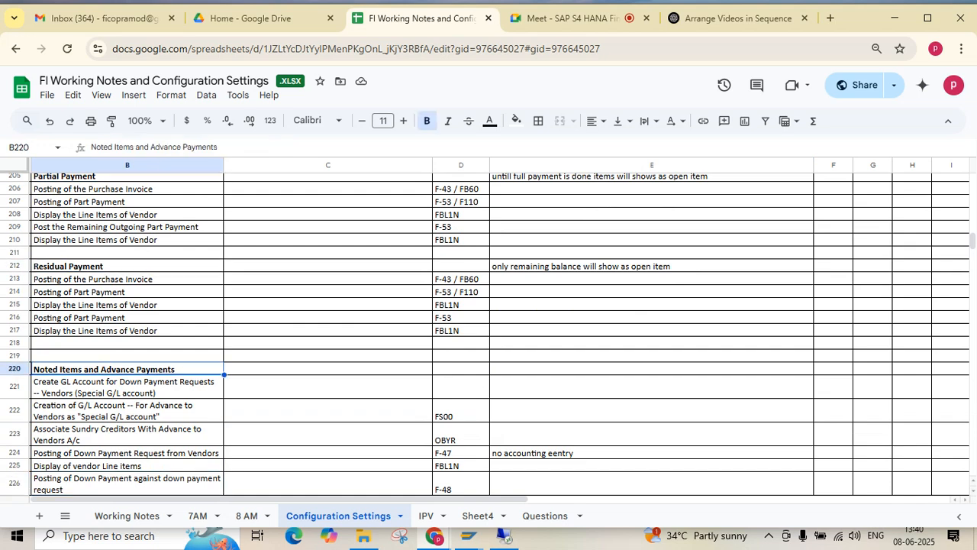
key(Down)
key(Down)
key(Down)
key(Down)
key(Down)
key(Down)
key(Down)
key(Down)
key(Down)
key(Down)
key(Down)
key(Down)
key(Down)
key(Down)
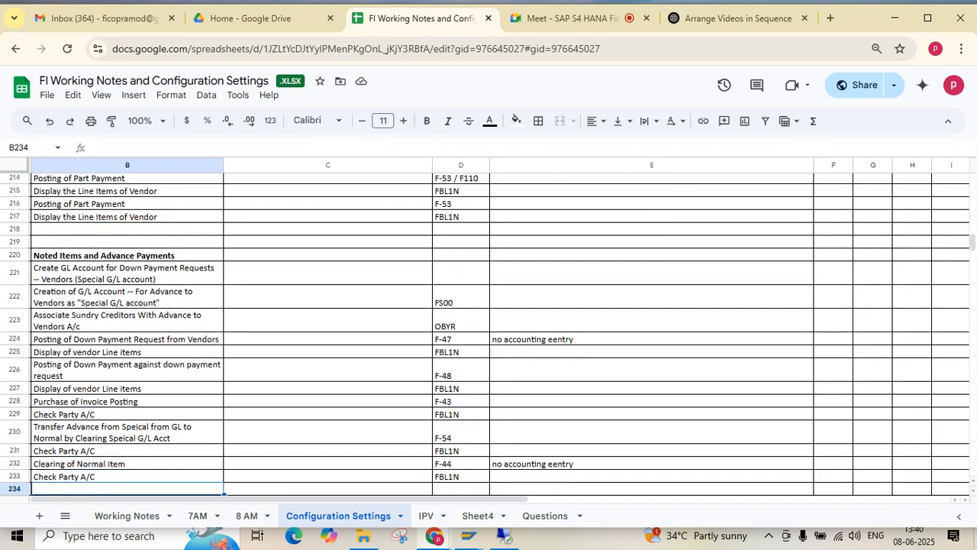
click(126, 255)
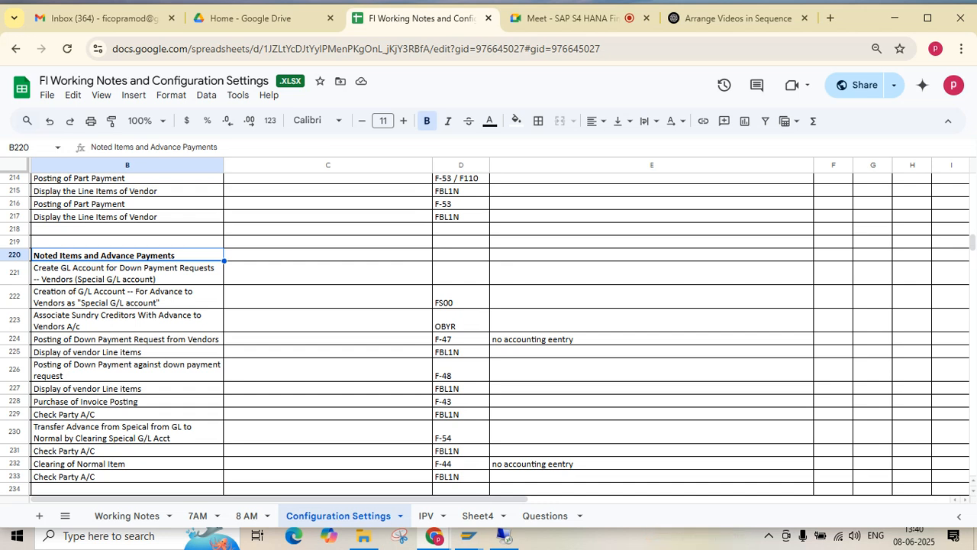
- Switch to the SAP Vendor Line Item Display window to view the supplier's items, and open the SAP Easy Access window
mouse_move(469, 536)
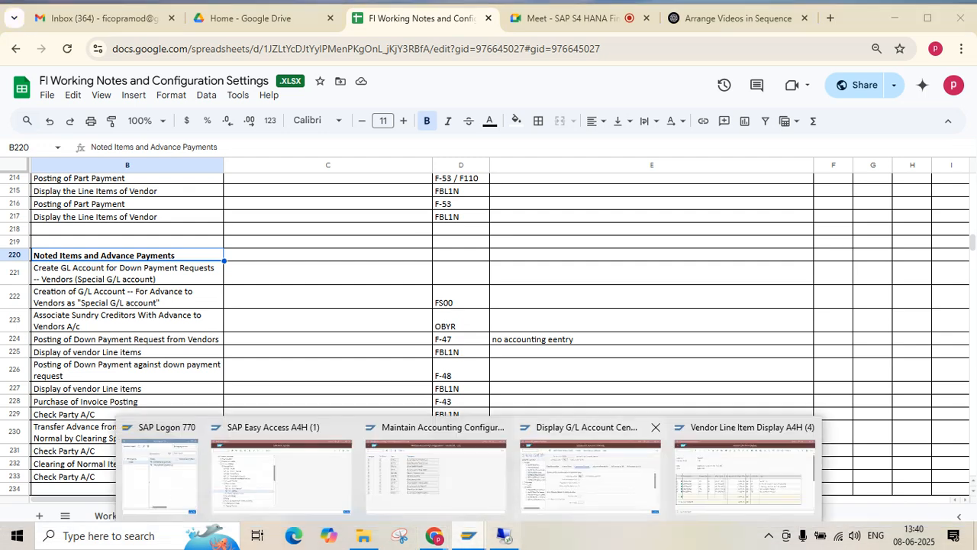
click(744, 469)
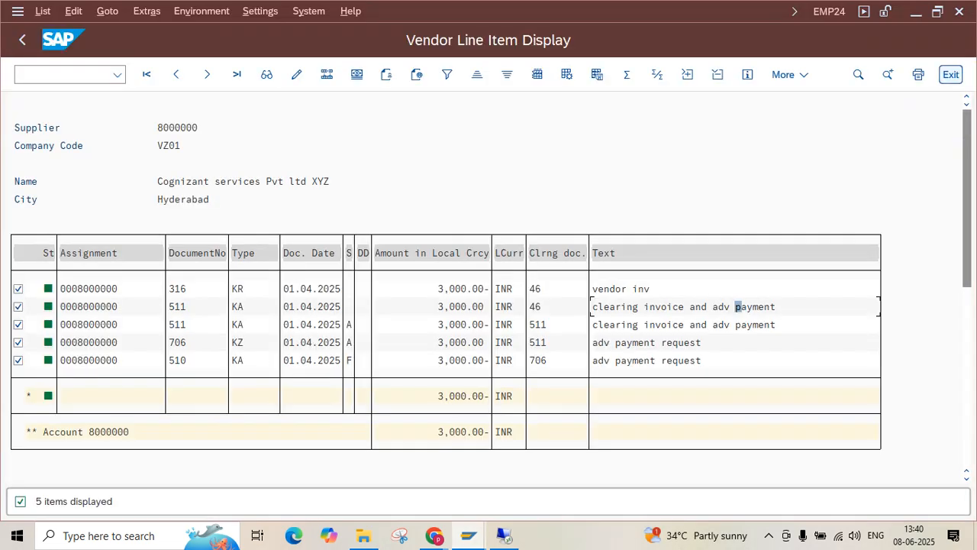
click(504, 535)
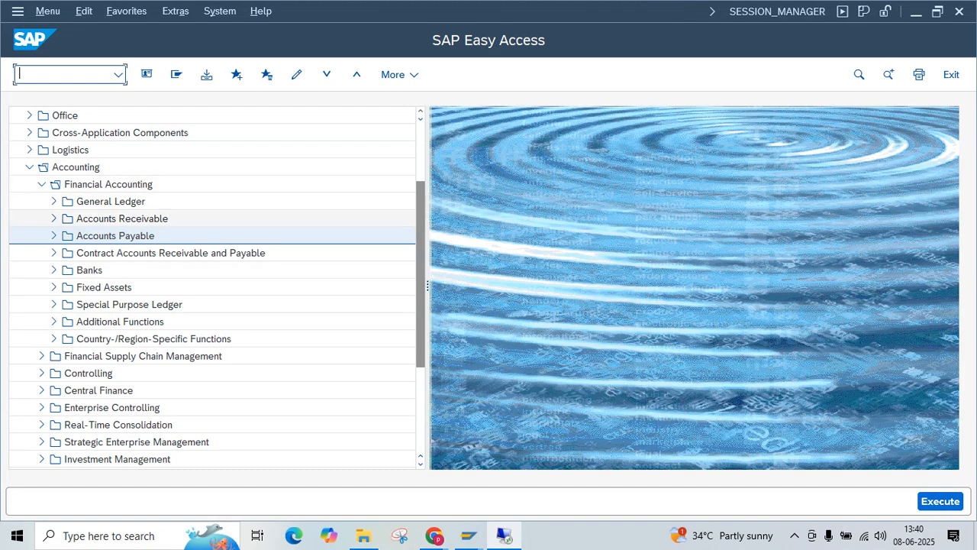
- Check the vendor master record transactions under Accounts Payable in the SAP menu, and collapse that folder
click(53, 235)
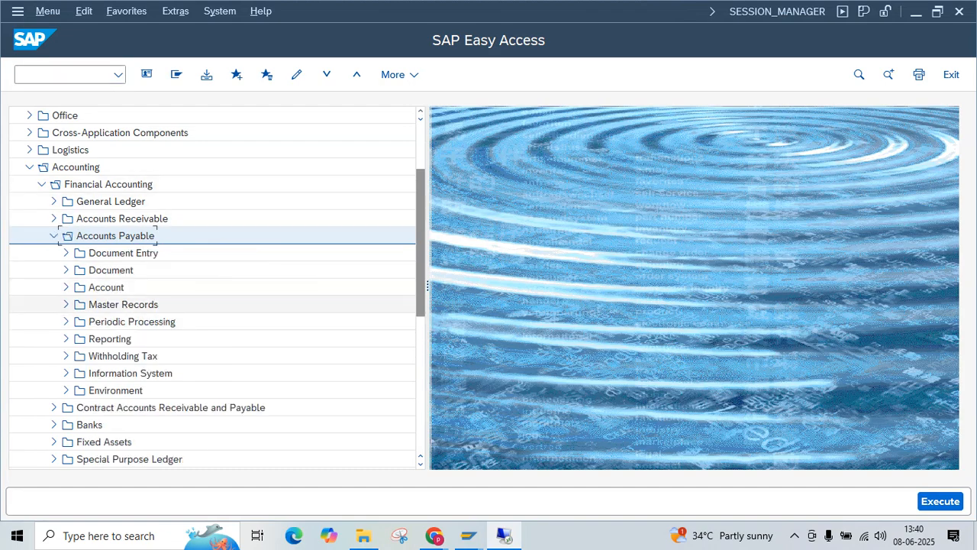
click(66, 304)
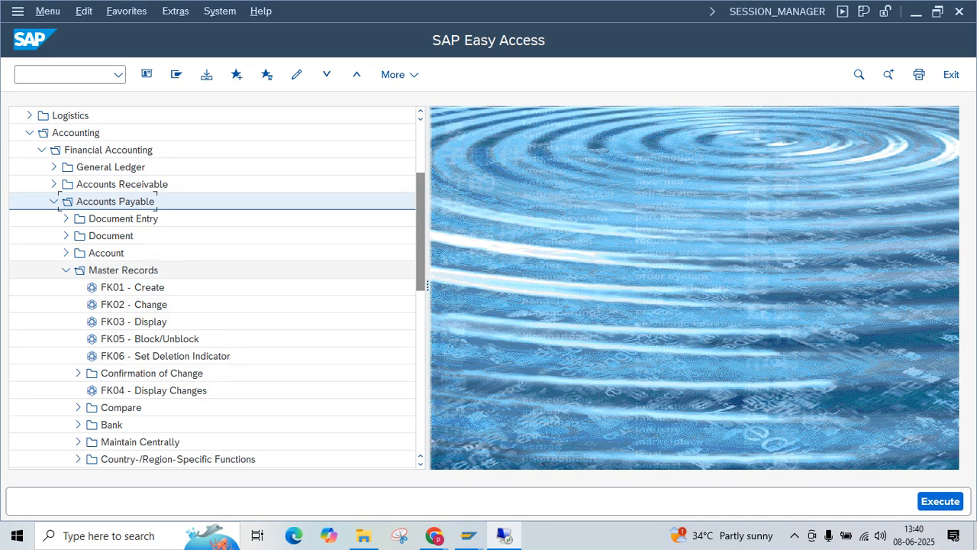
click(53, 200)
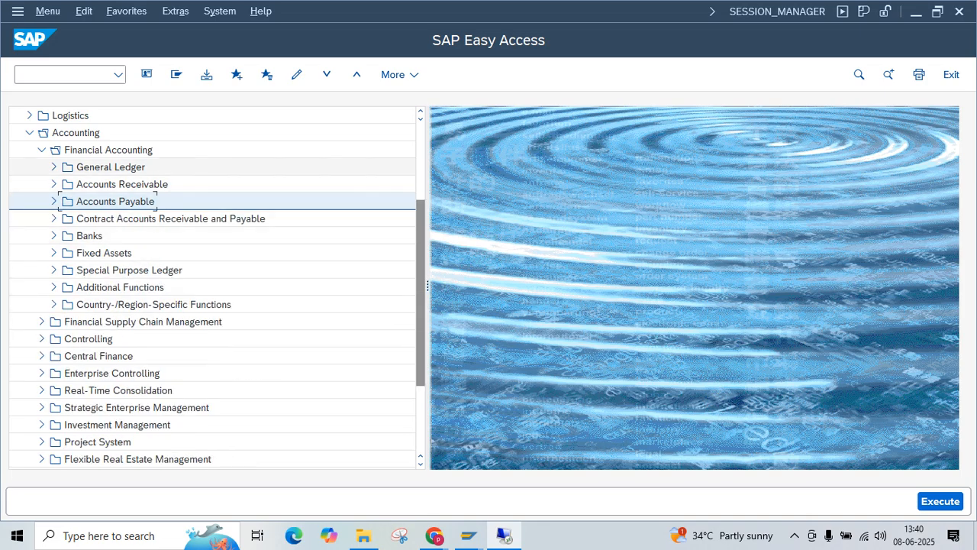
- Open the FS00 central G/L account transaction from the General Ledger master records in the SAP menu
click(54, 166)
click(65, 235)
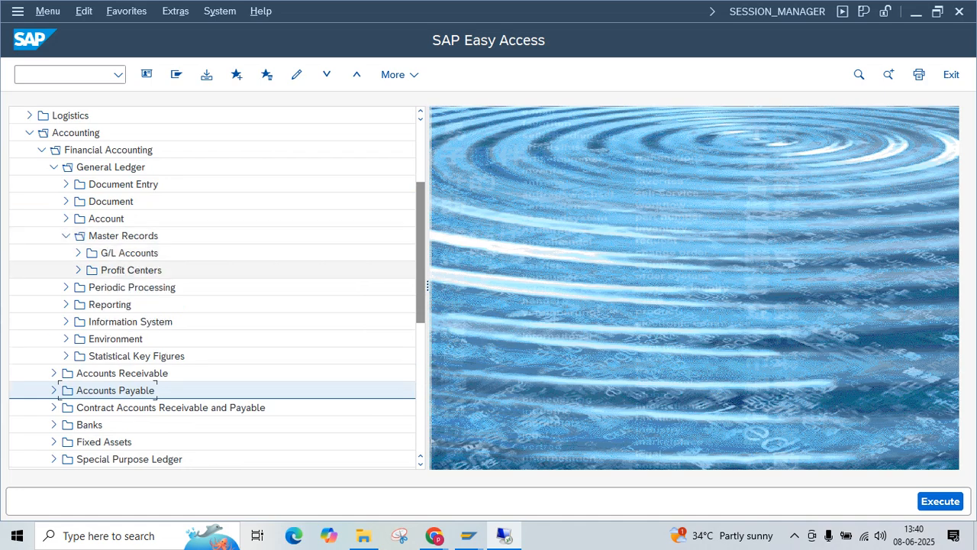
click(78, 253)
click(90, 269)
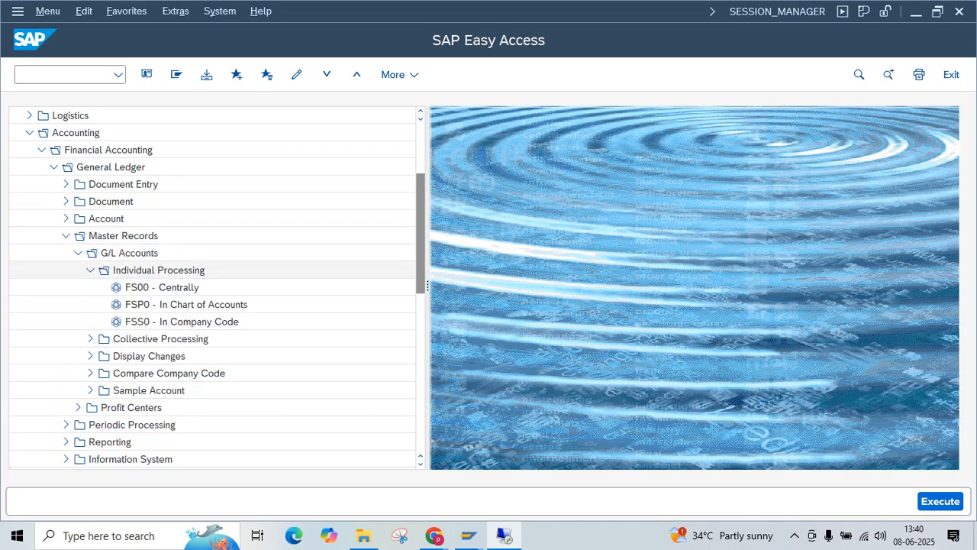
double_click(162, 287)
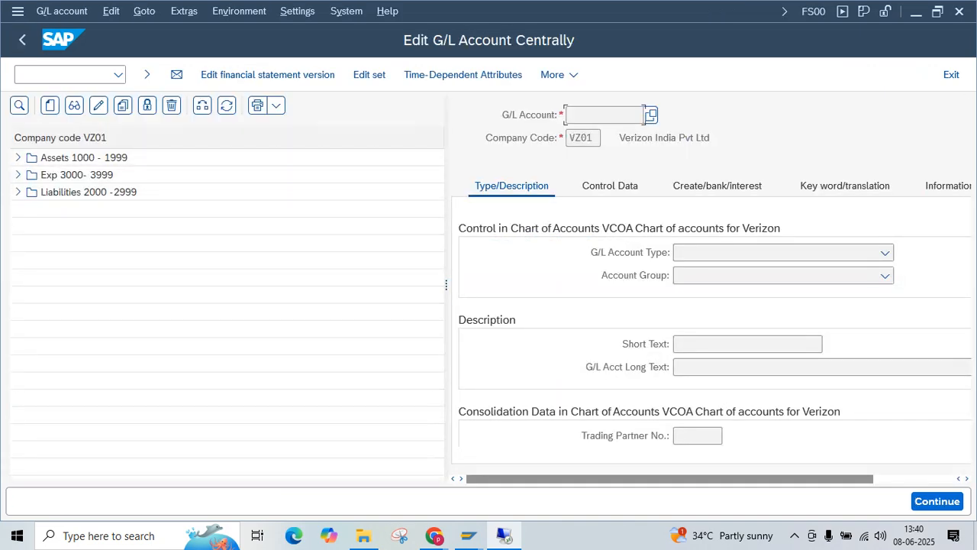
- Display the Sundry Creditors -AP account 2001 from the Liabilities group and narrow the account list
click(19, 192)
double_click(129, 226)
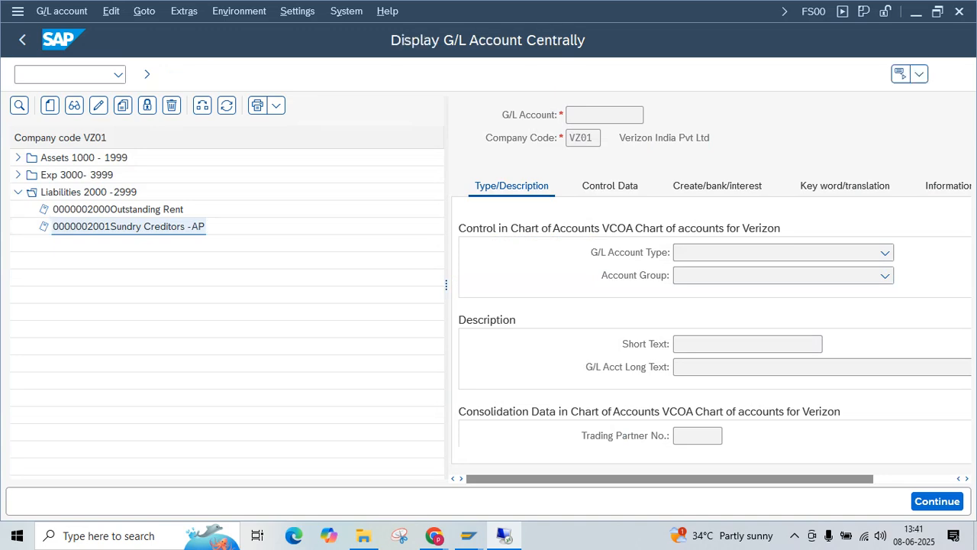
drag(447, 285, 368, 284)
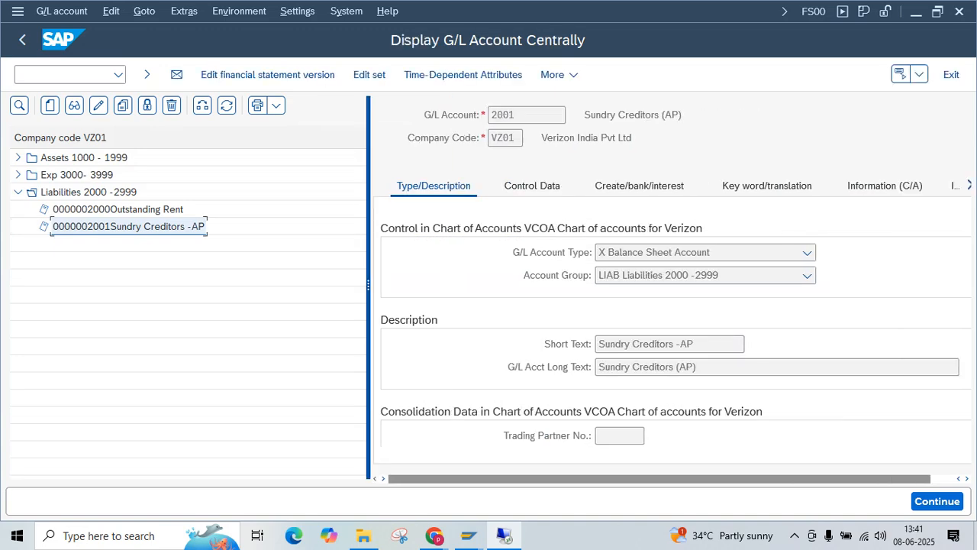
click(527, 115)
double_click(527, 114)
- Check the Sundry Creditors account's control data and its field status group under Create/bank/interest, and return to Type/Description
click(531, 186)
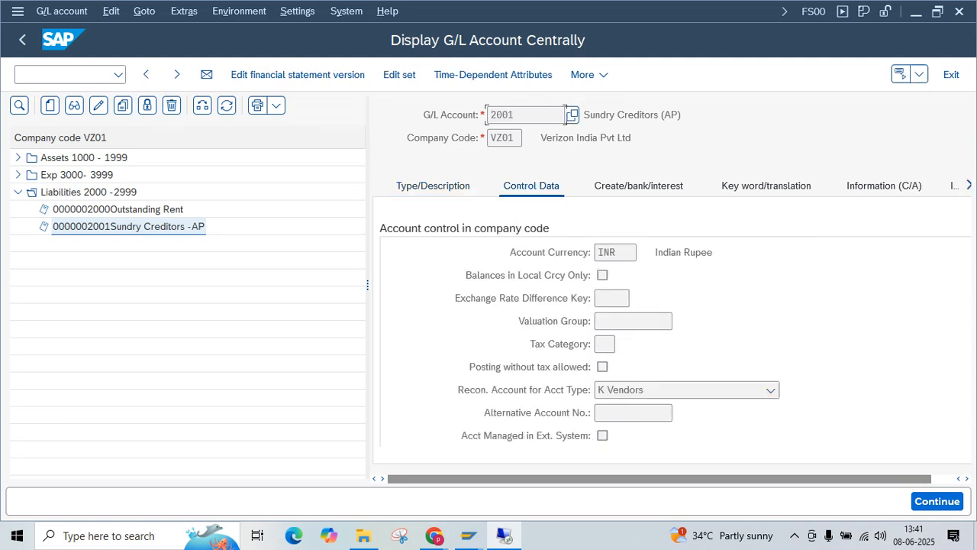
click(639, 186)
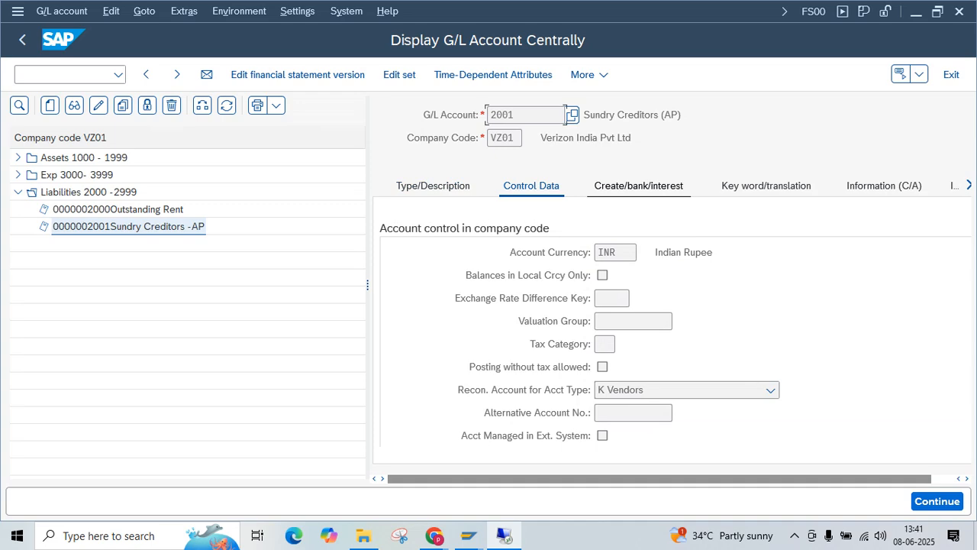
drag(751, 252, 647, 252)
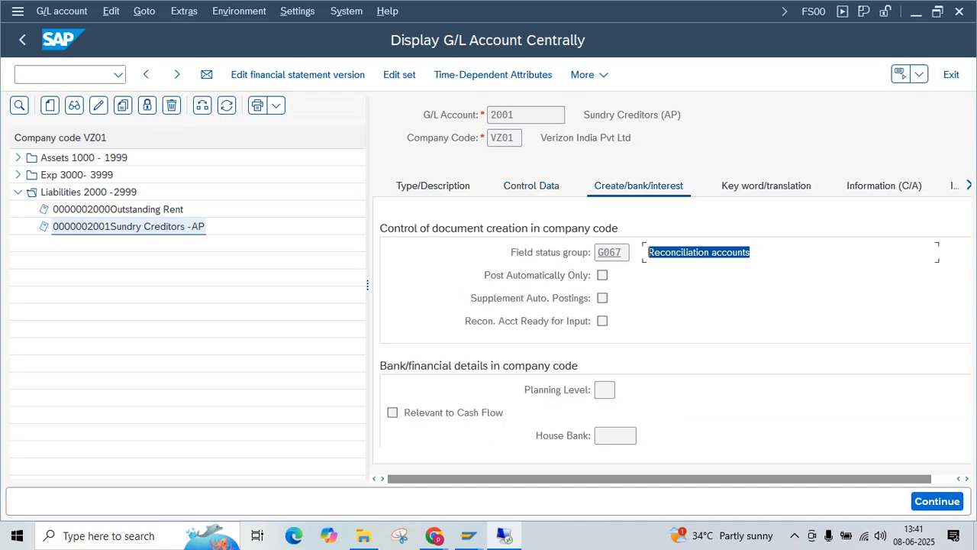
click(531, 187)
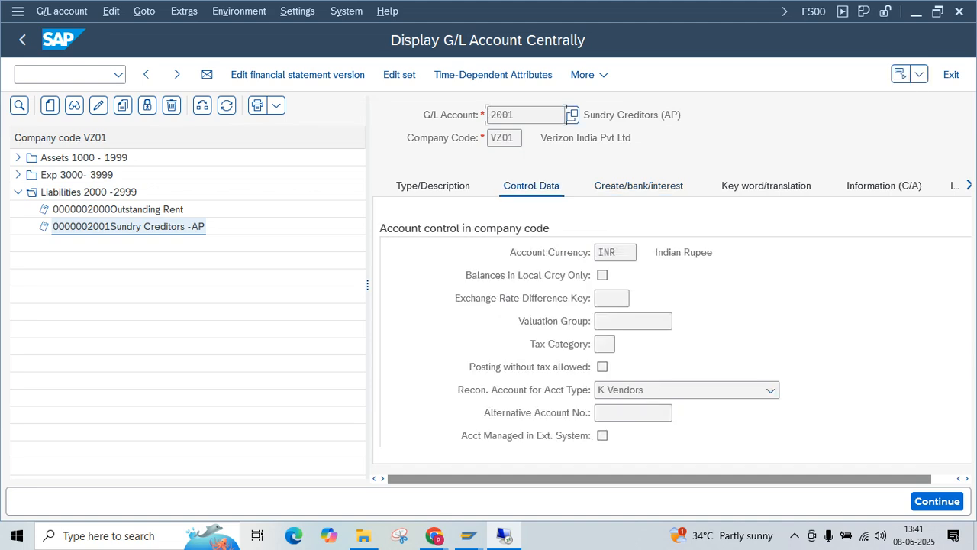
click(433, 187)
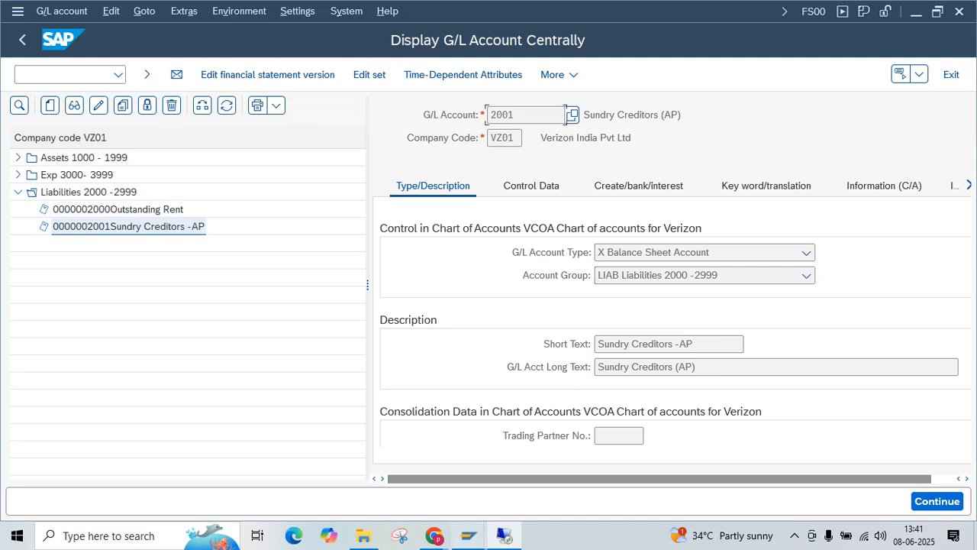
- Expand the Assets accounts, switch to the other SAP window displaying G/L account 1004, and exit that display
mouse_move(469, 534)
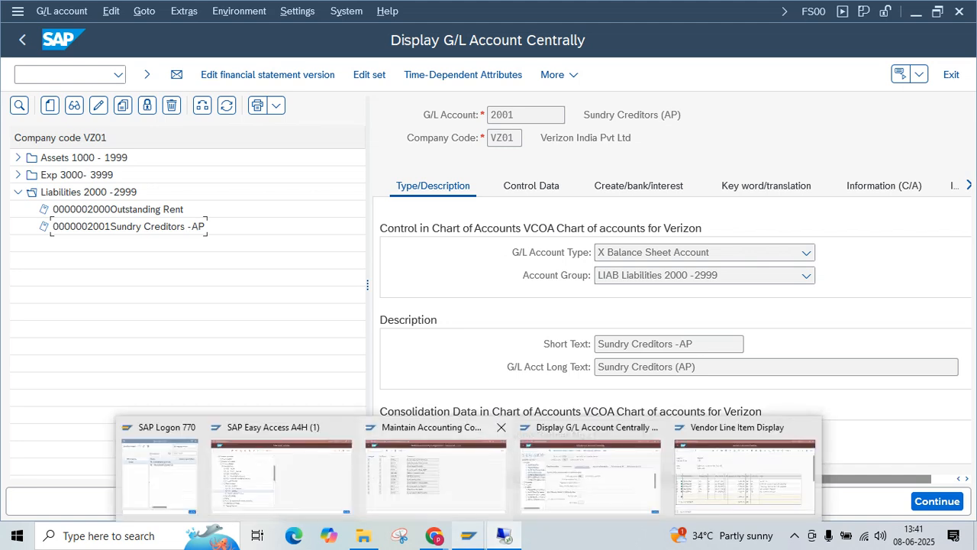
click(17, 157)
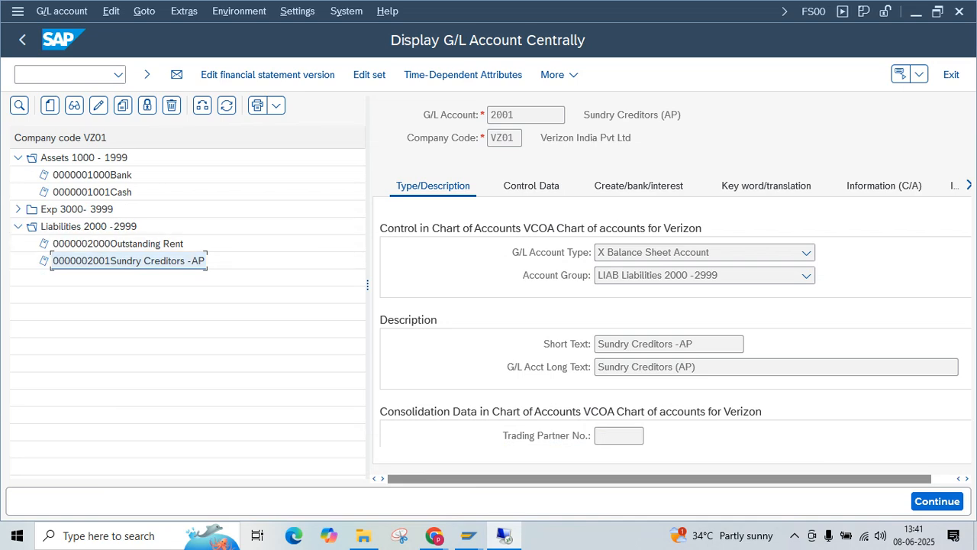
mouse_move(469, 534)
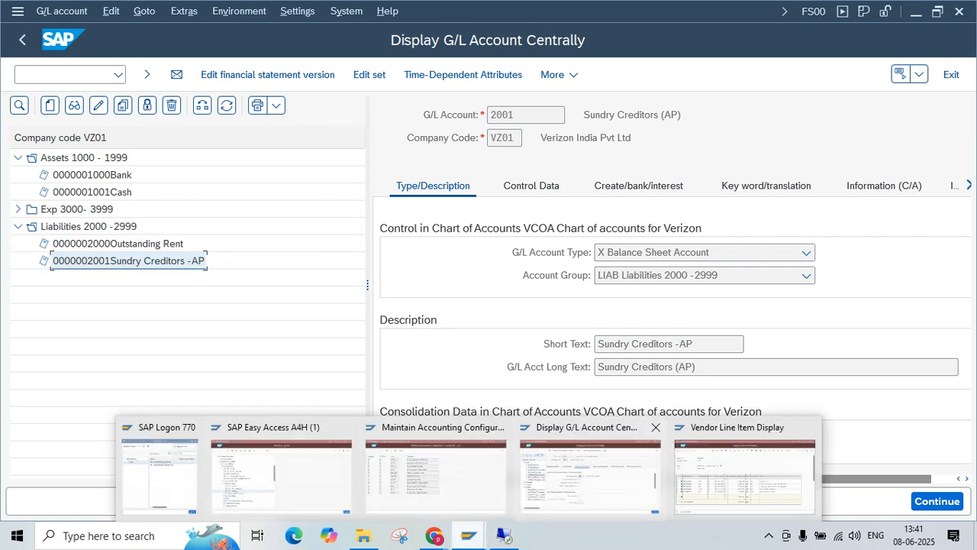
click(590, 474)
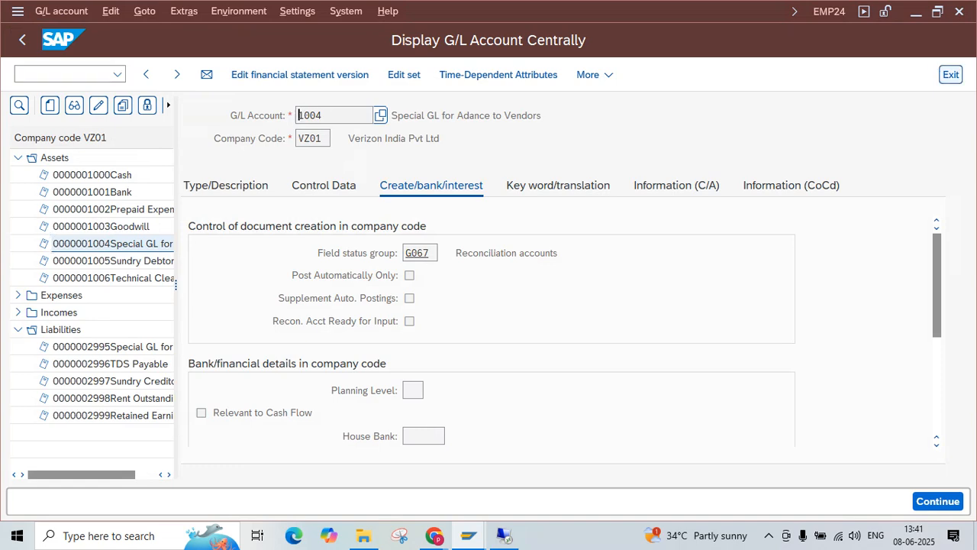
click(950, 75)
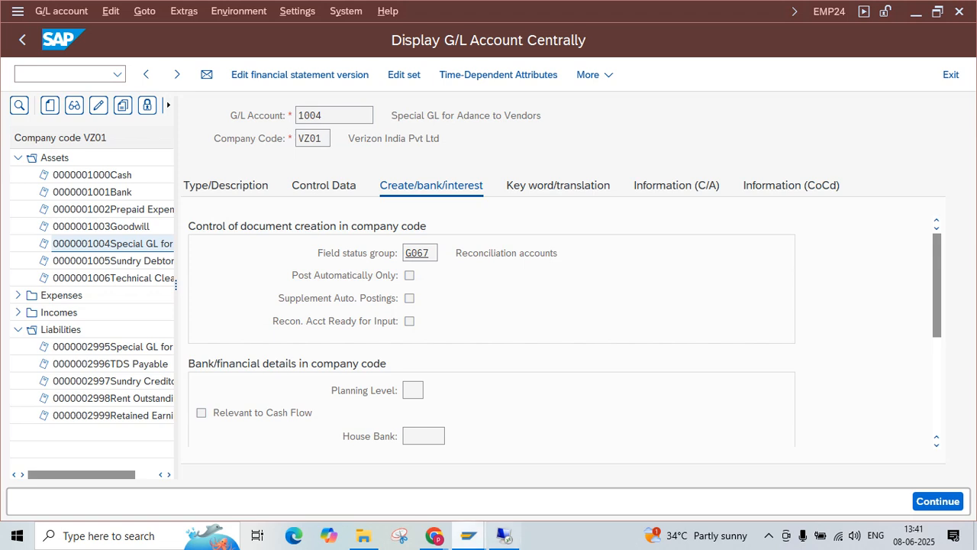
- Log on again to SAP client 100 with the suggested user ID and the account password, and dismiss the message box
click(468, 535)
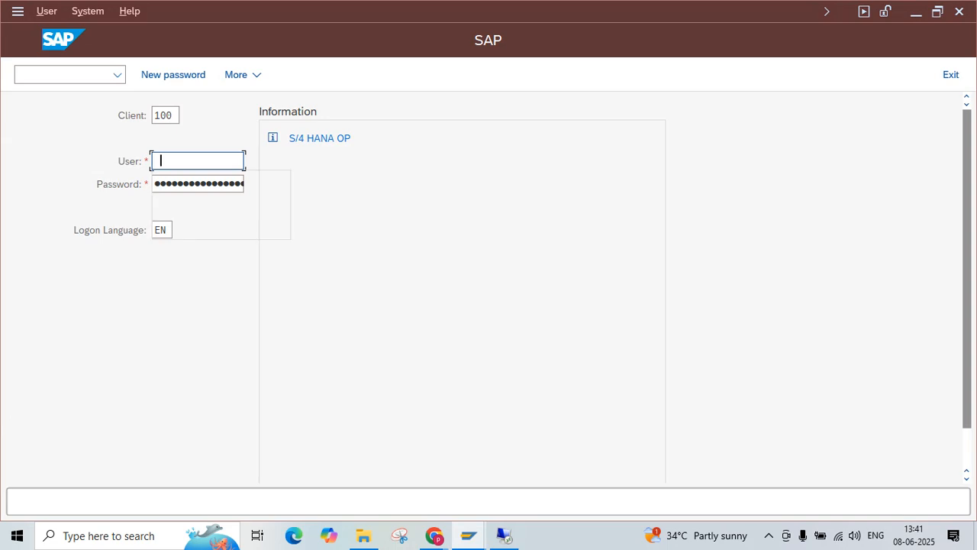
key(Down)
key(Tab)
text(••••)
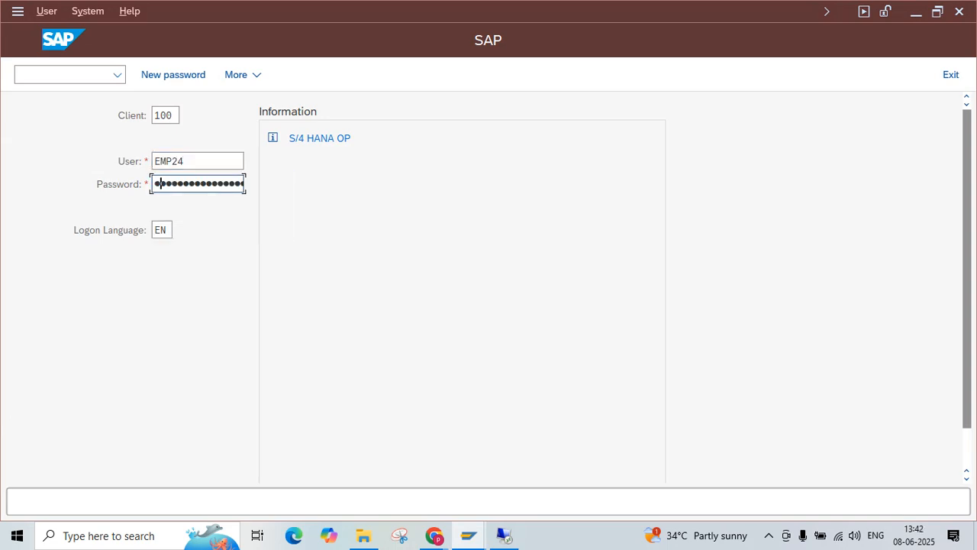
text(•••••••)
key(Return)
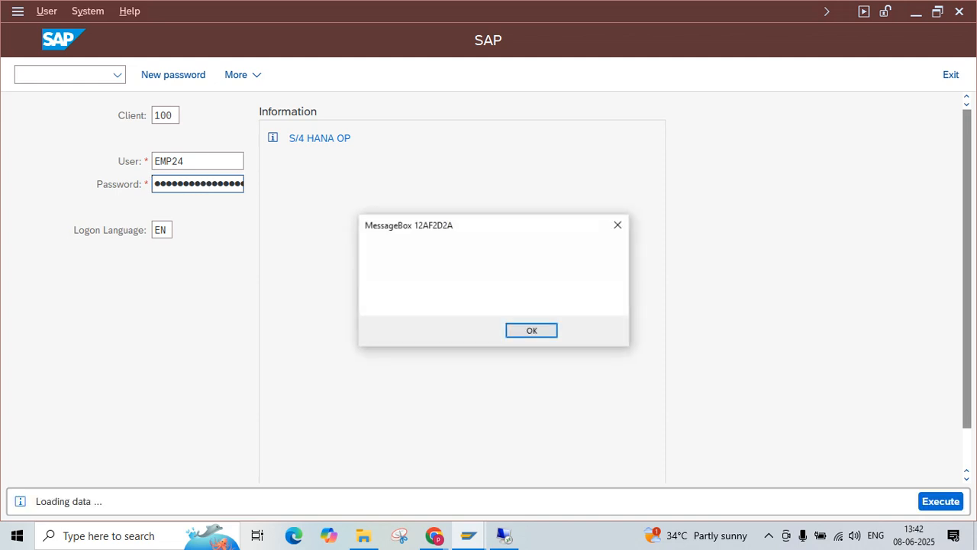
key(Return)
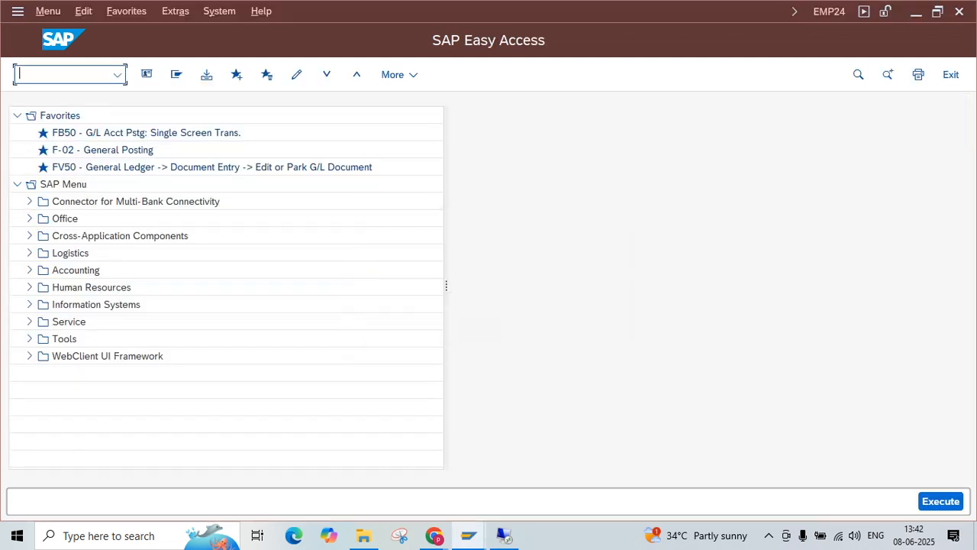
- Open FS00, display the asset account 1004 Special GL for Ad.Pa, and check its control data and Create/bank/interest settings
text(fs00)
key(Return)
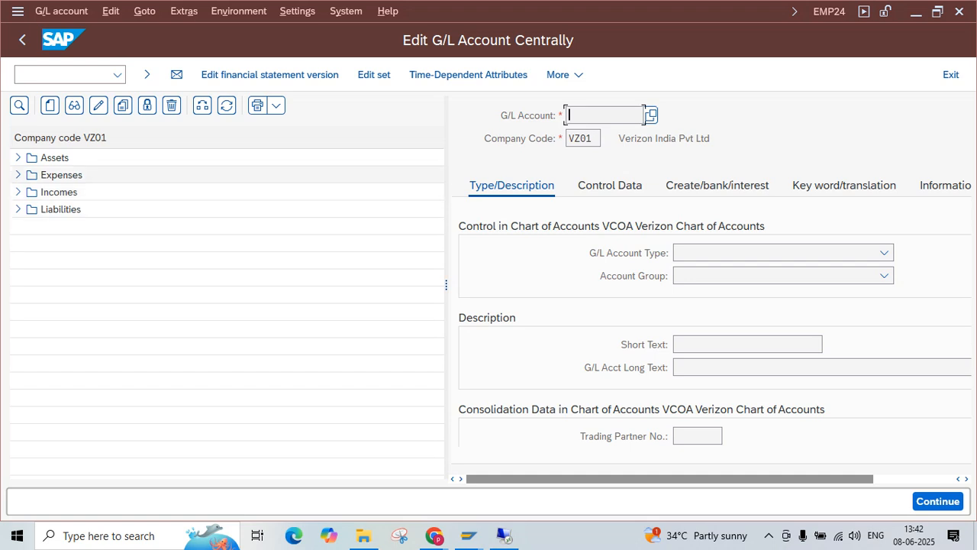
click(17, 157)
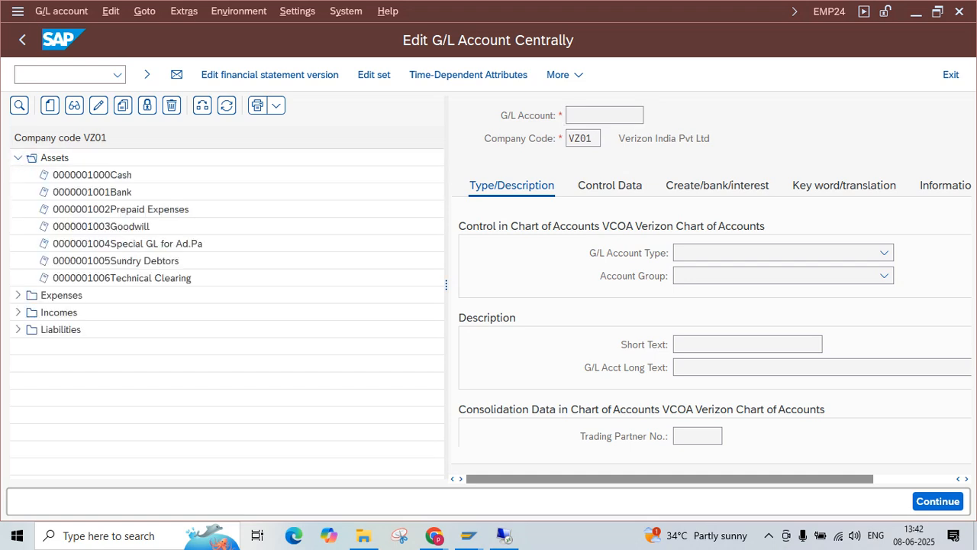
double_click(127, 244)
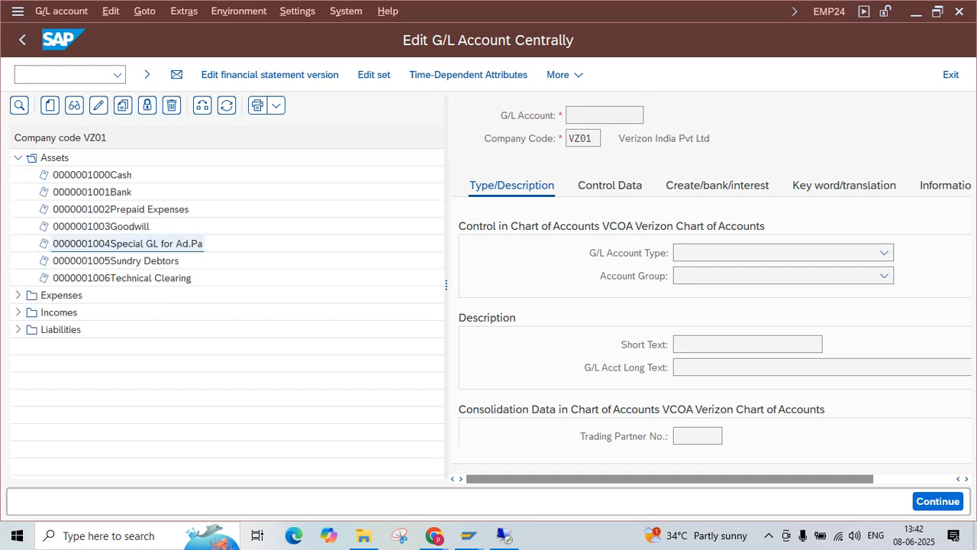
drag(447, 285, 310, 284)
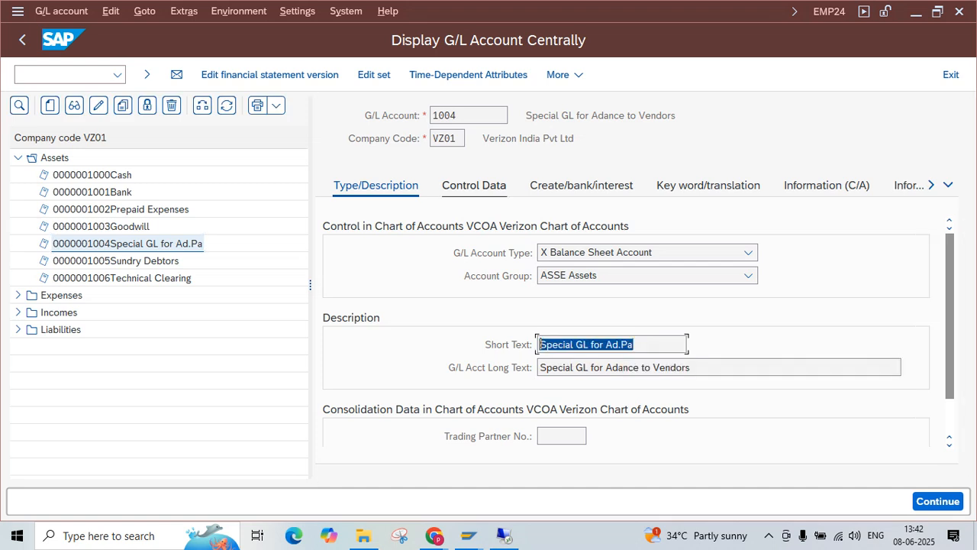
click(473, 185)
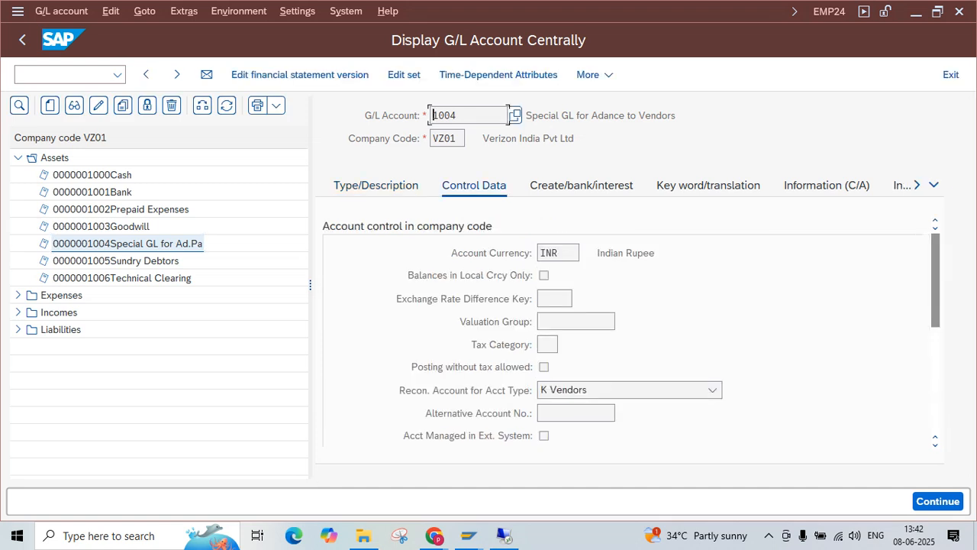
click(581, 185)
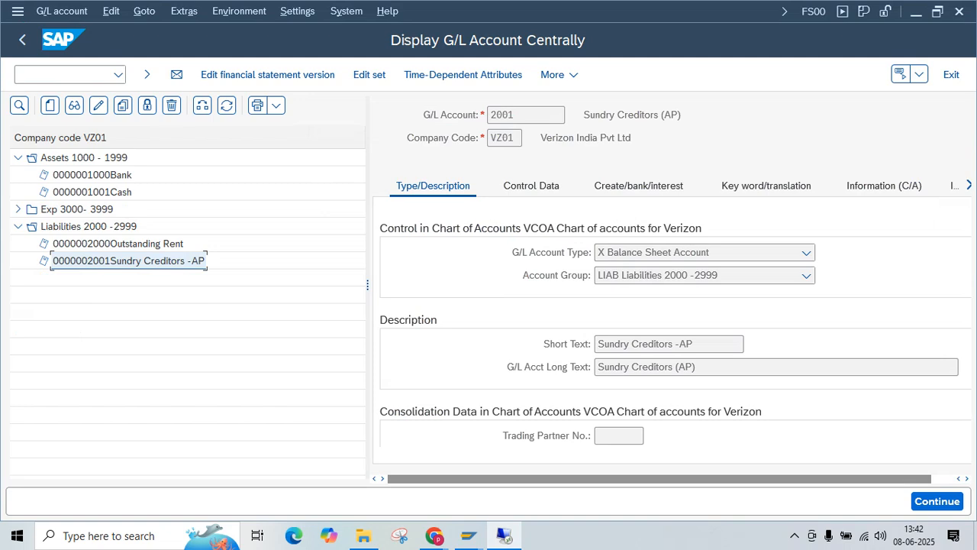
- Switch to the FI working notes spreadsheet and go through the Noted Items and Advance Payments rows to Maintenance of Terms of Payment
mouse_move(433, 535)
click(367, 470)
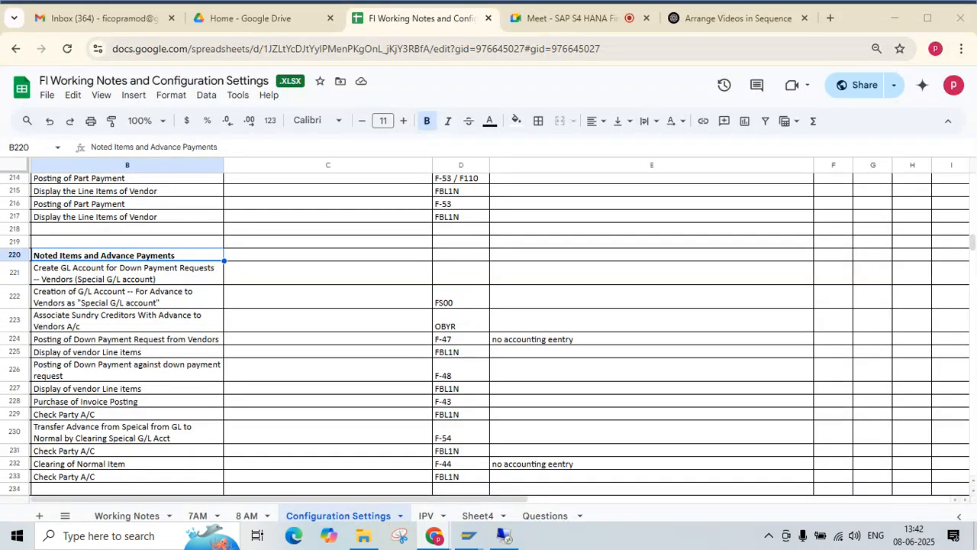
key(Down)
key(Down)
key(Down)
key(Down)
key(Down)
key(Down)
key(Down)
key(Down)
key(Down)
key(Down)
key(Down)
key(Down)
key(Down)
key(Down)
key(Down)
key(Down)
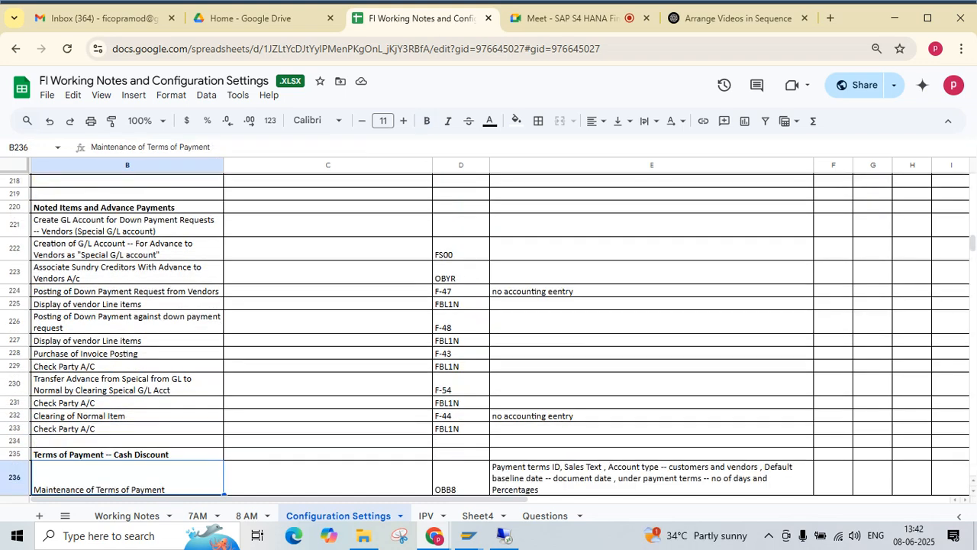
- Review the cash discount and Purchase Returns rows, and select the Terms of Payment -- Cash Discount heading
key(Down)
key(Down)
key(Down)
key(Down)
key(Down)
key(Down)
key(Down)
key(Down)
key(Down)
key(Down)
key(Down)
key(Down)
click(126, 245)
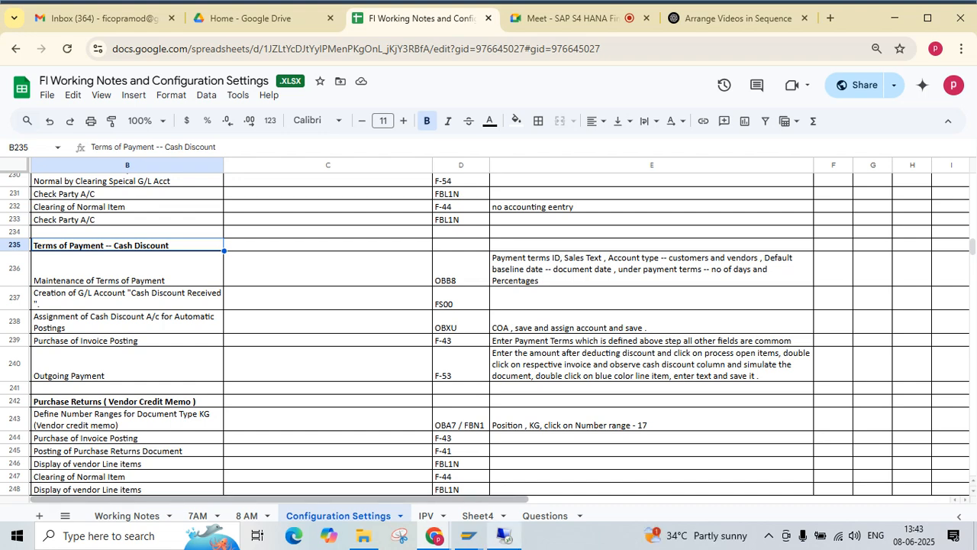
- Switch back to the SAP window with the Sundry Creditors account and exit to SAP Easy Access
click(504, 535)
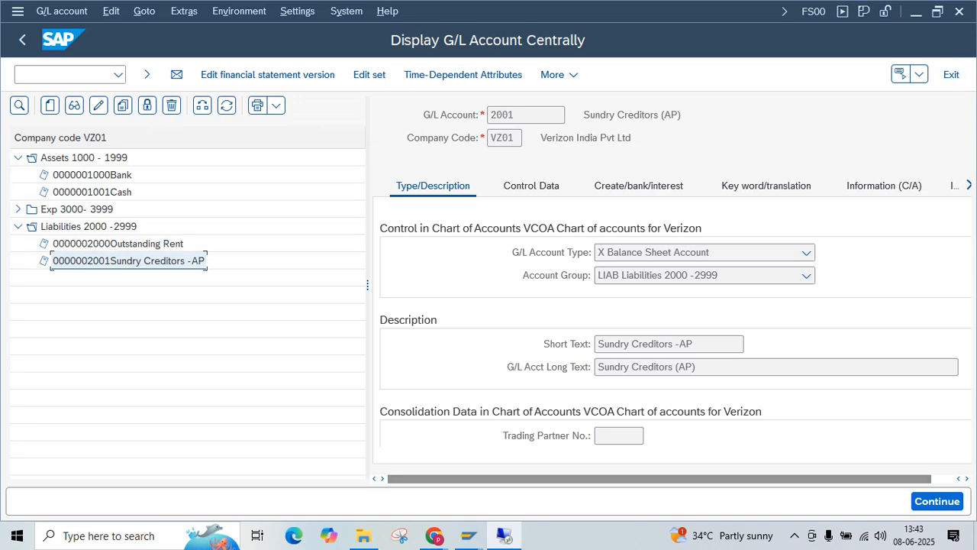
key(alt+Tab)
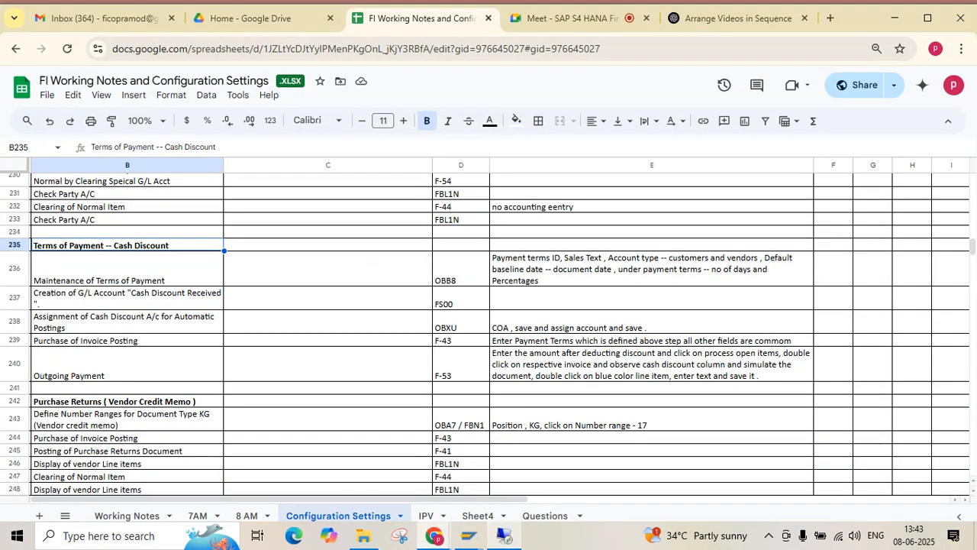
click(503, 535)
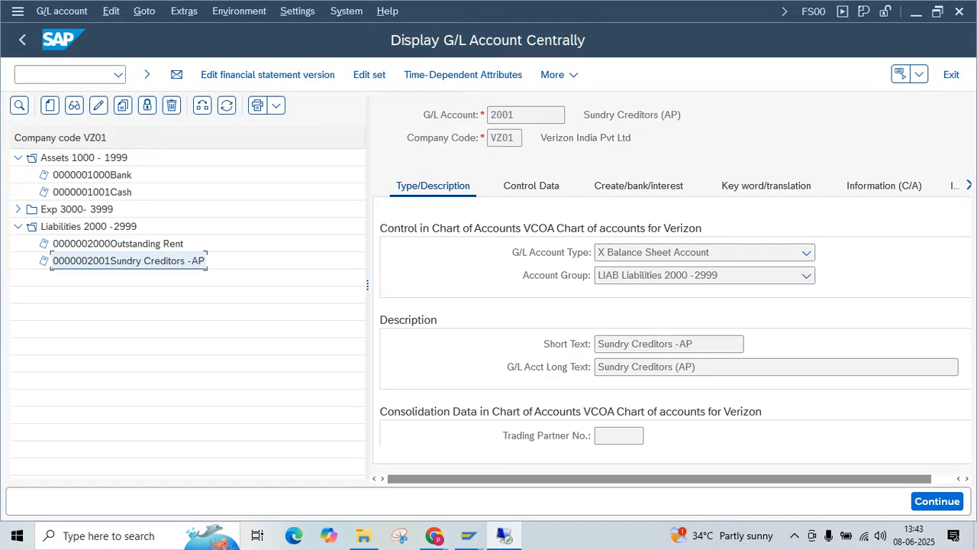
click(951, 75)
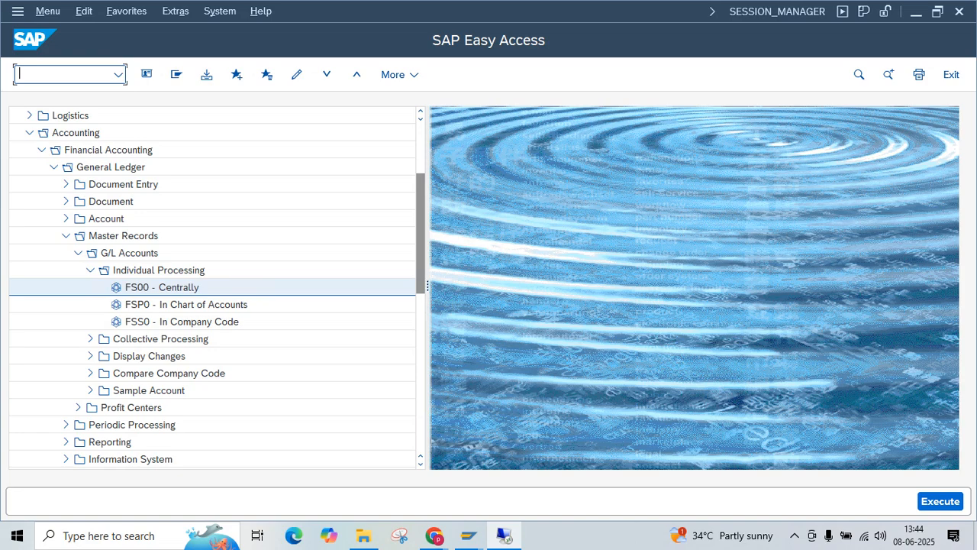
- Open transaction OBB8 and start a new terms of payment entry
text(obb8)
key(Return)
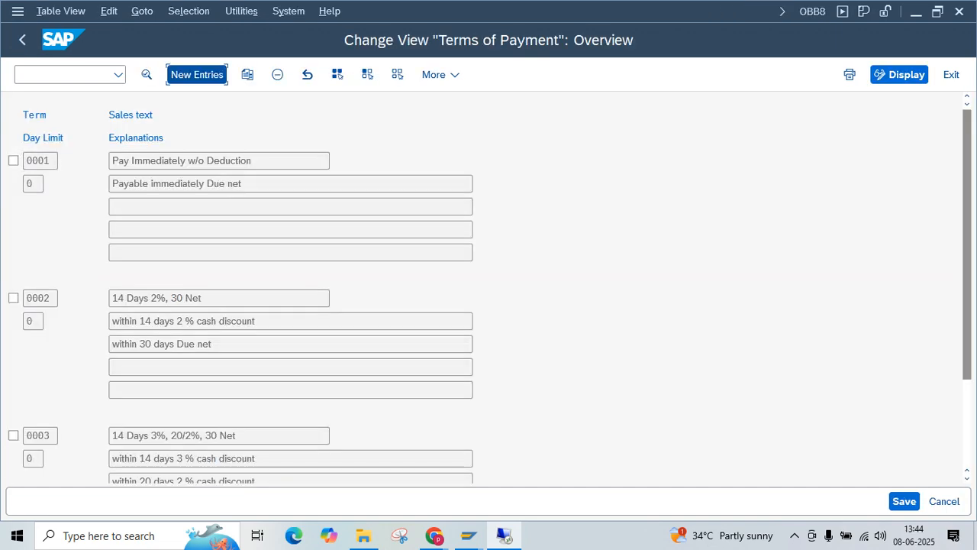
click(197, 74)
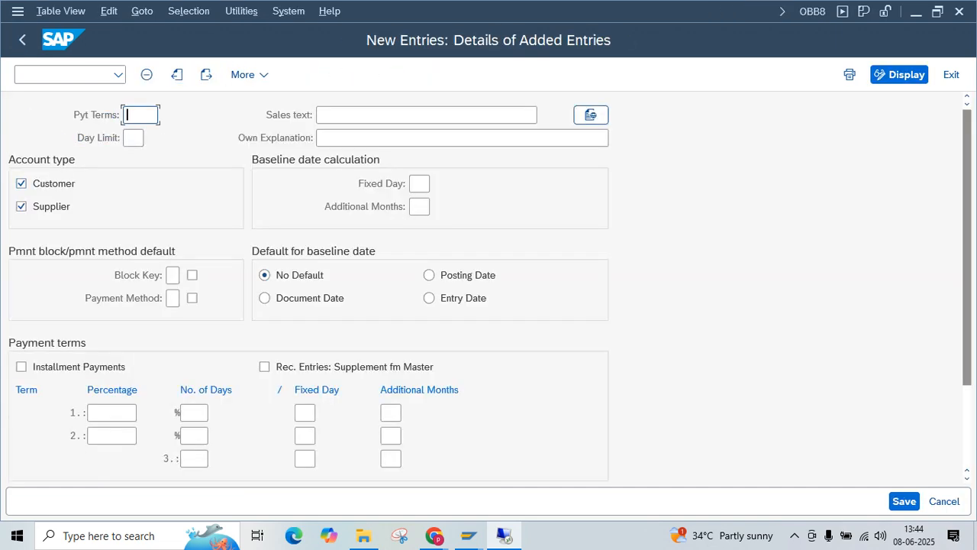
- Enter vzve as the payment terms key and restrict the account type to Supplier by deselecting Customer
click(141, 114)
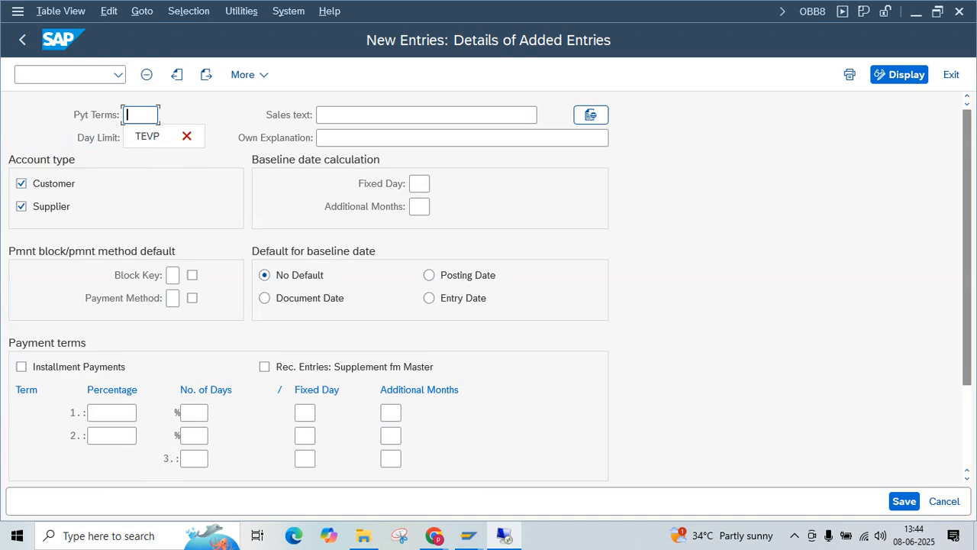
text(vz)
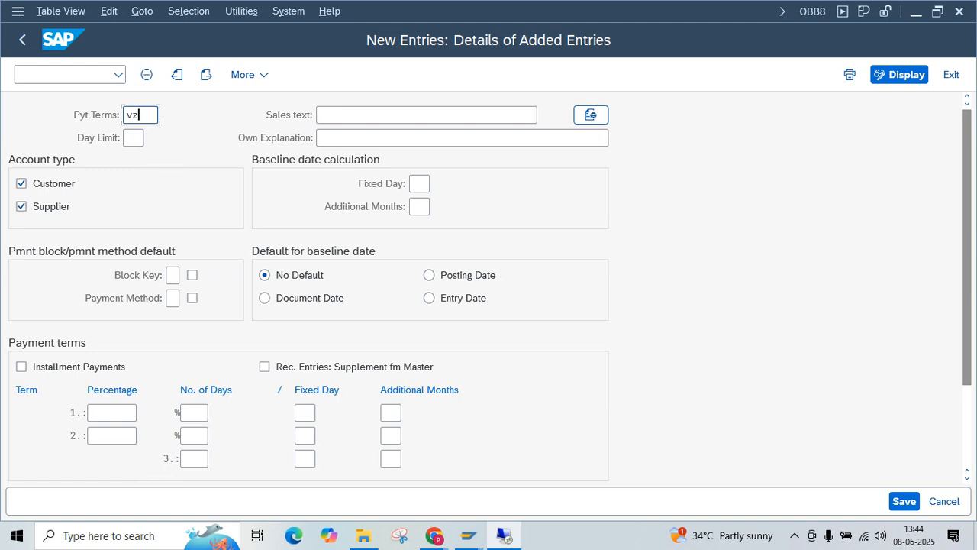
text(VE)
click(139, 114)
key(Delete)
key(Delete)
key(BackSpace)
key(BackSpace)
text(vzve)
click(22, 183)
click(151, 115)
- Enter "Vendor payment terms for vz01 verizon" as the payment term's own explanation
click(426, 115)
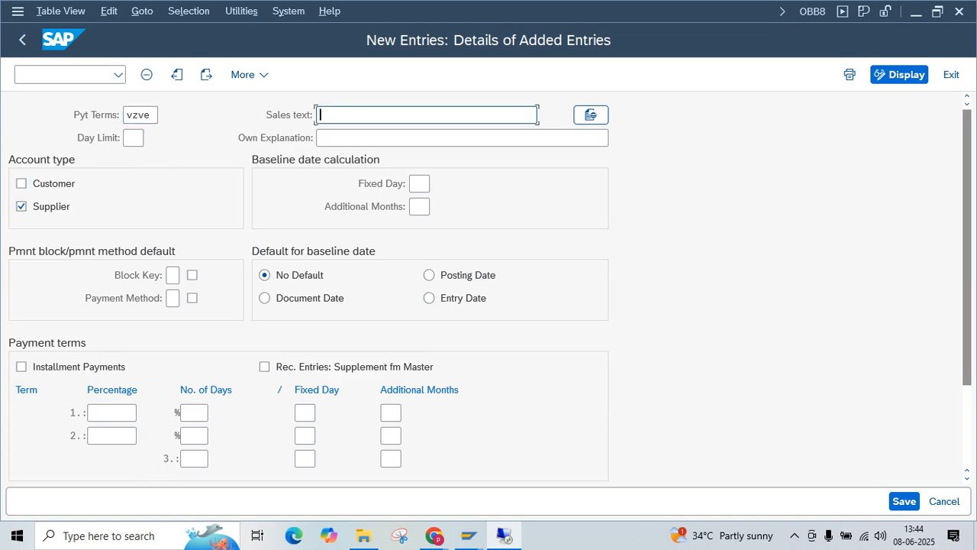
click(426, 138)
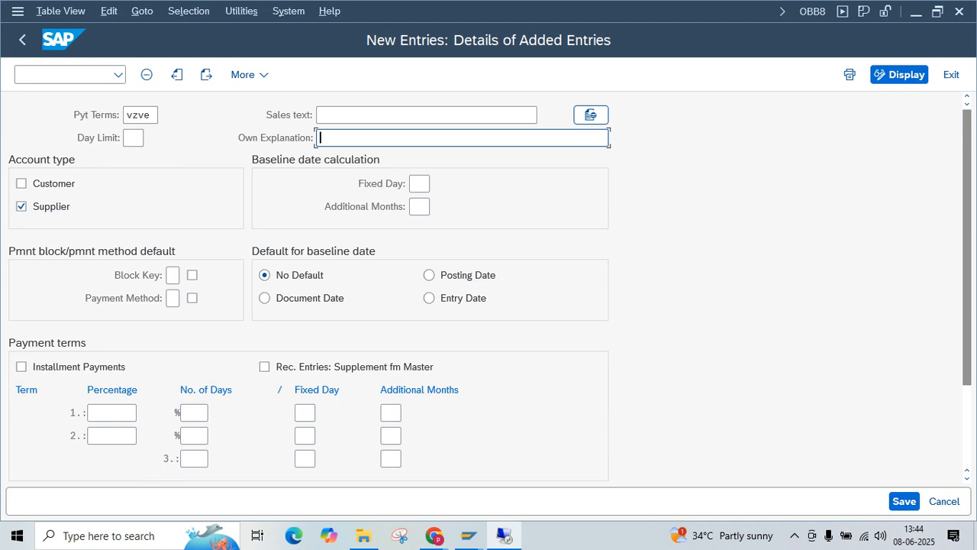
text(ve)
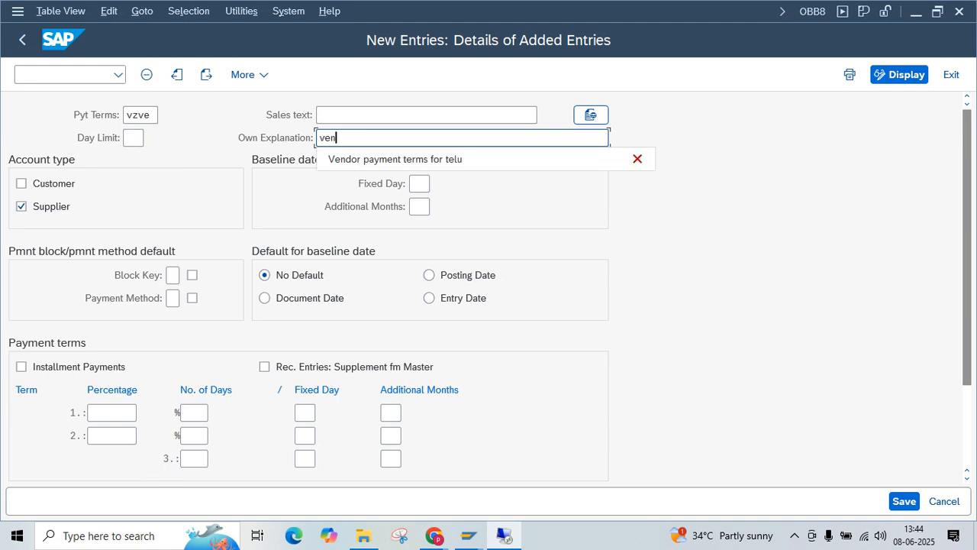
key(Down)
key(Return)
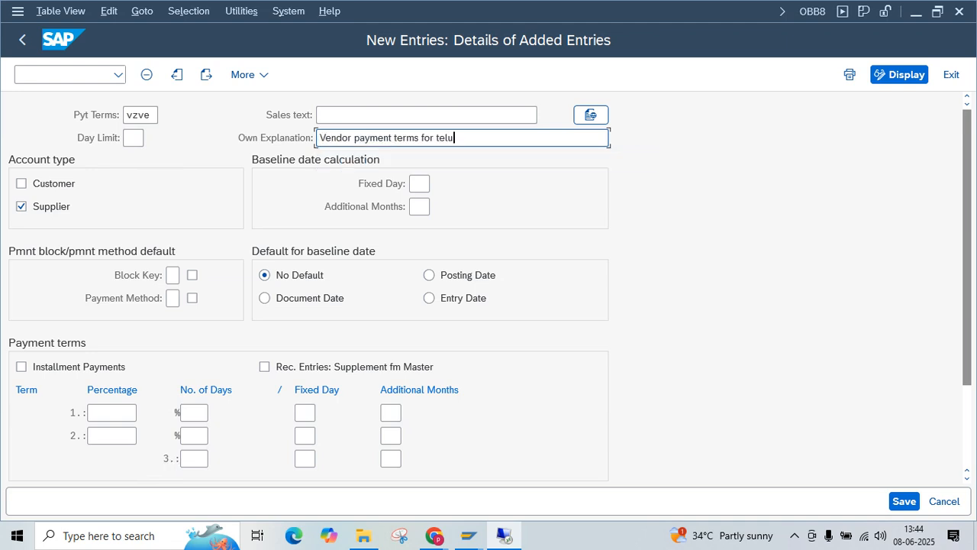
key(BackSpace)
key(BackSpace)
key(BackSpace)
key(BackSpace)
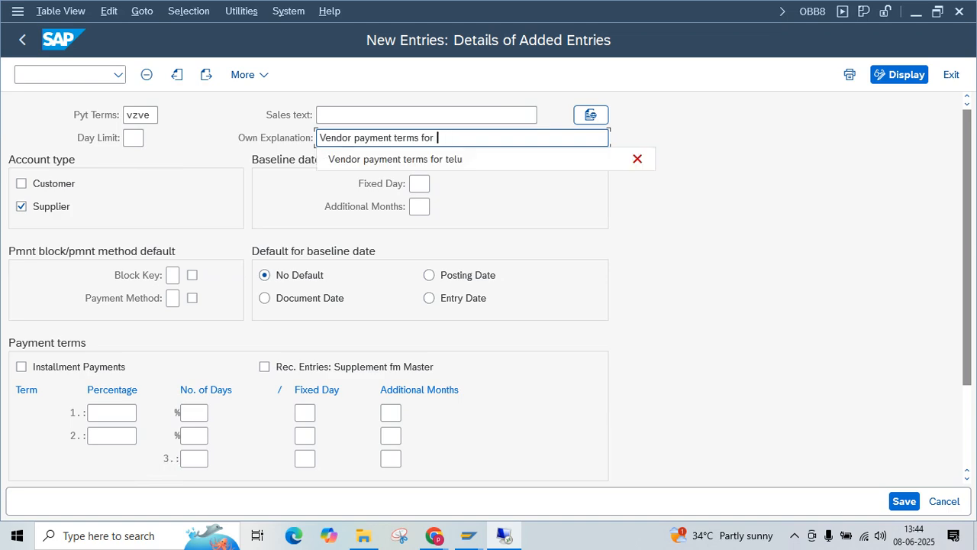
text(vz01 ver)
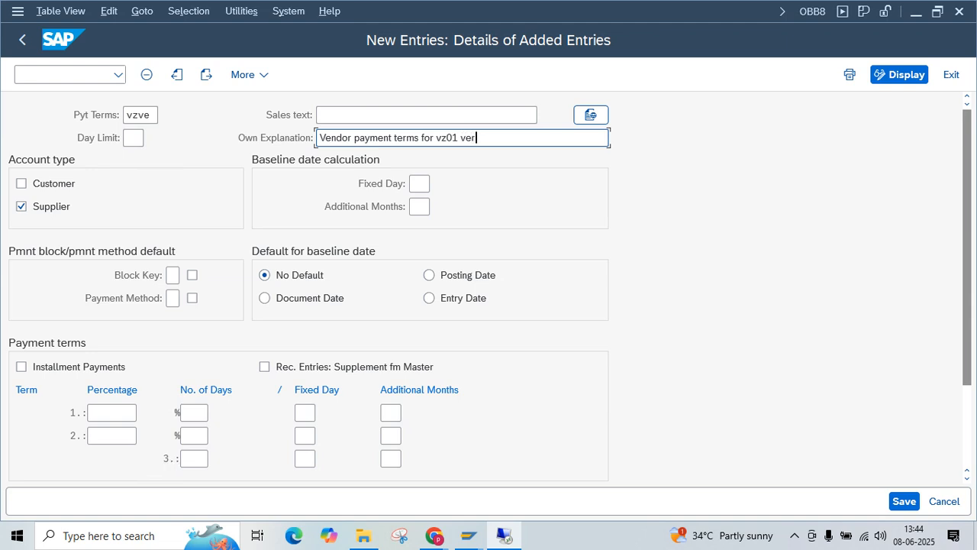
text(izon)
- Set the default baseline date to Document Date and the first payment term to 10 percent within 10 days
click(264, 298)
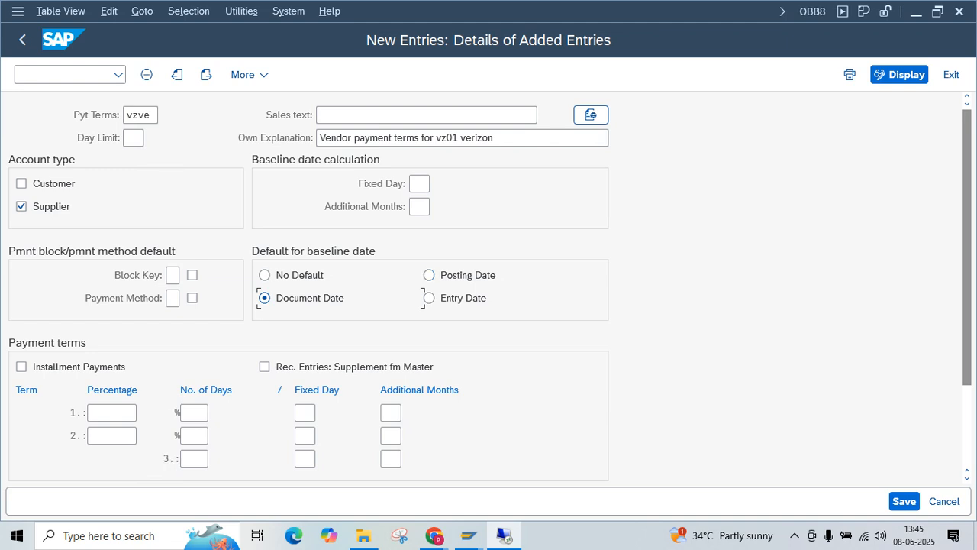
key(Tab)
key(Tab)
key(Tab)
click(113, 413)
key(Down)
key(Down)
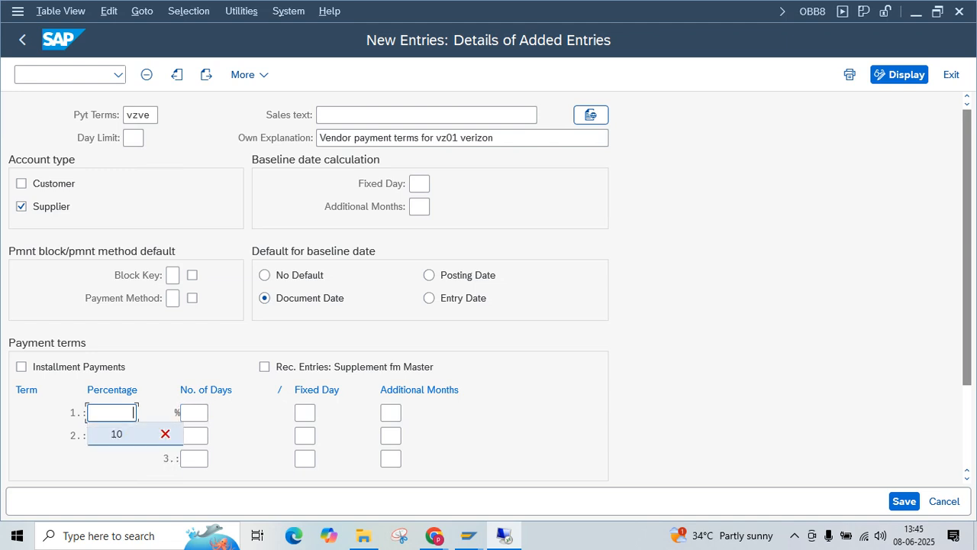
key(Tab)
key(Down)
key(Down)
key(Return)
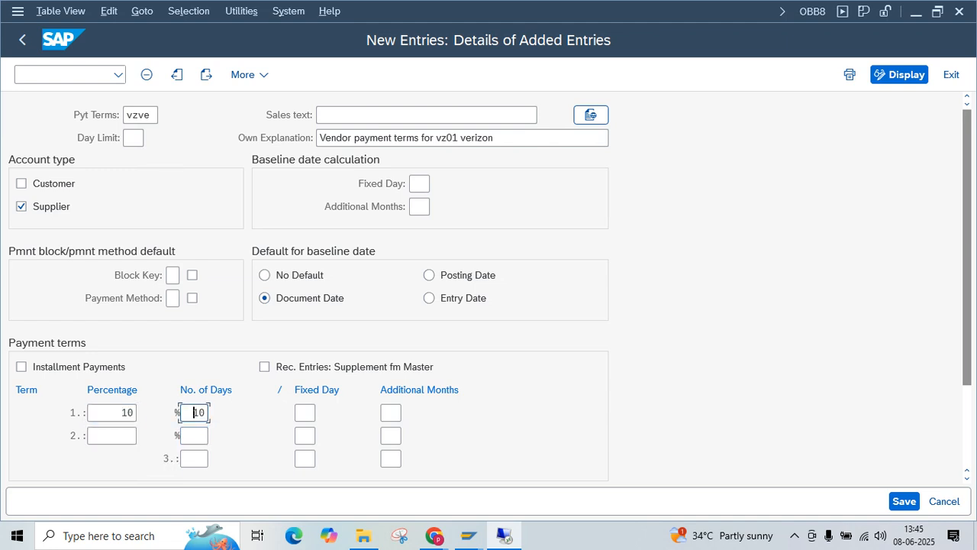
key(ctrl+a)
key(shift+Tab)
key(ctrl+a)
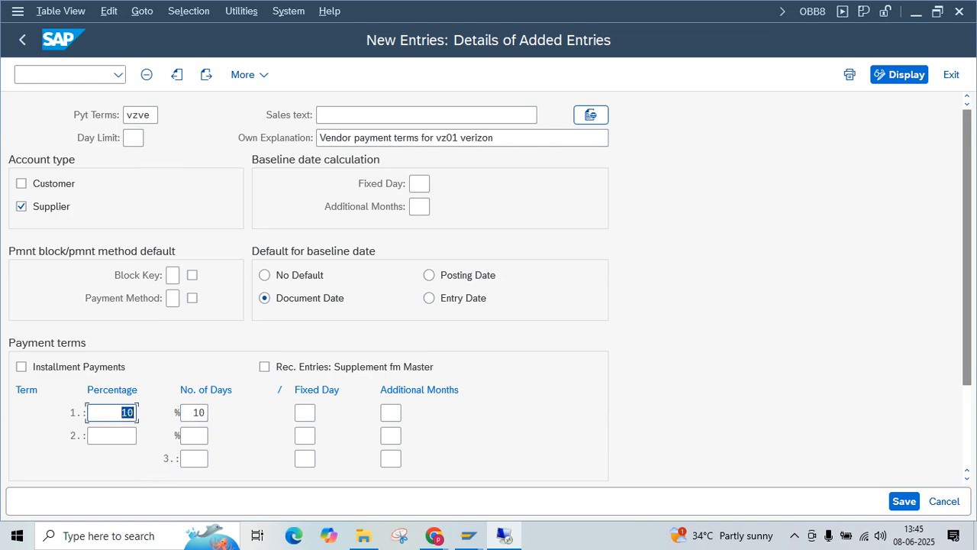
- Set the second payment term to 5 percent within 20 days and the third term to 30 days
click(193, 435)
text(20)
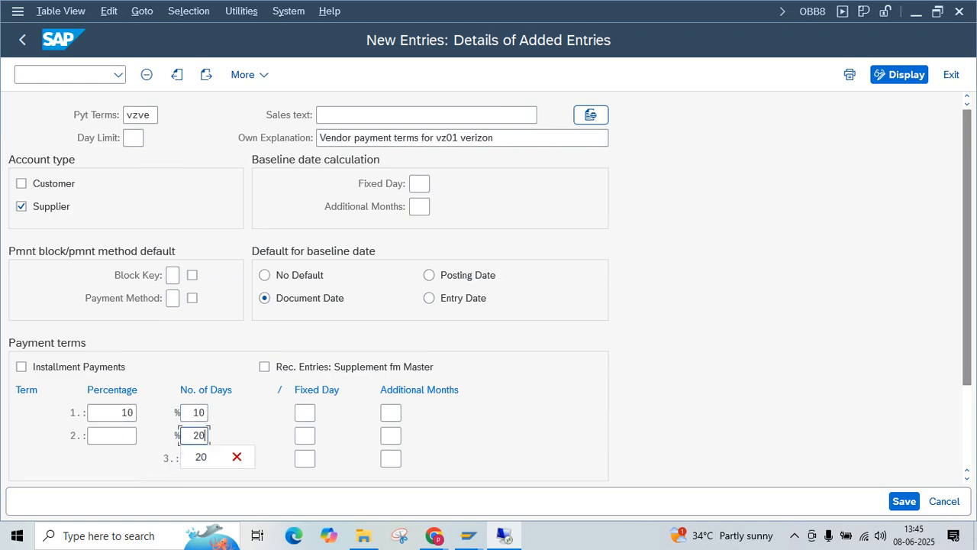
click(113, 435)
text(5)
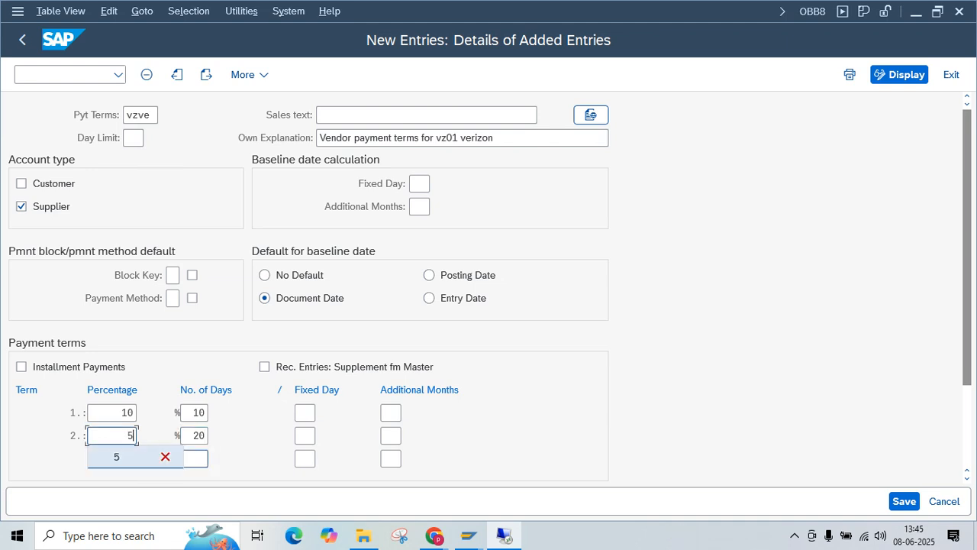
click(195, 457)
text(30)
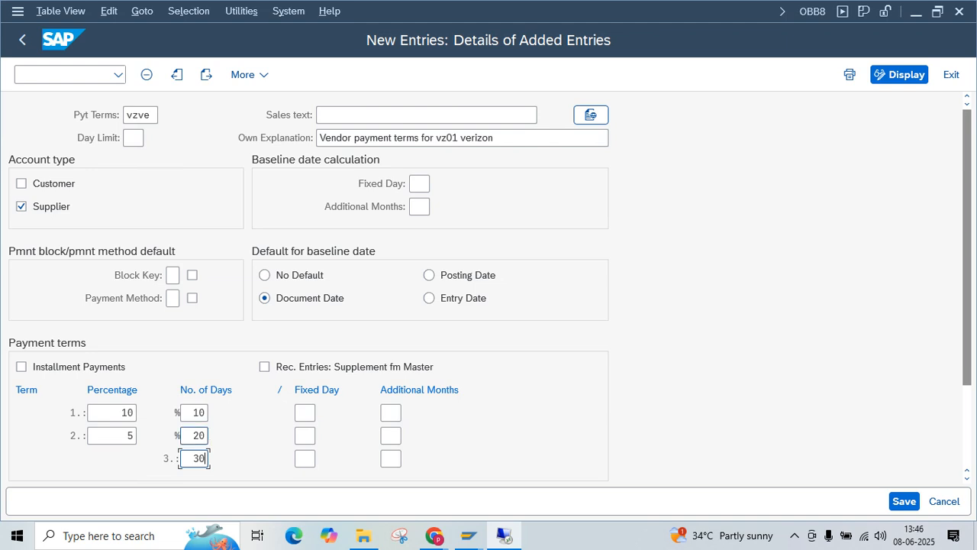
- Change the number of days of the third payment term to 25
double_click(194, 459)
click(194, 458)
key(Delete)
key(Delete)
text(21)
key(Left)
key(Left)
key(Left)
key(Right)
key(shift+Right)
key(shift+Right)
key(Left)
key(Delete)
key(Delete)
text(30)
key(BackSpace)
text(25)
key(BackSpace)
key(BackSpace)
key(BackSpace)
text(25)
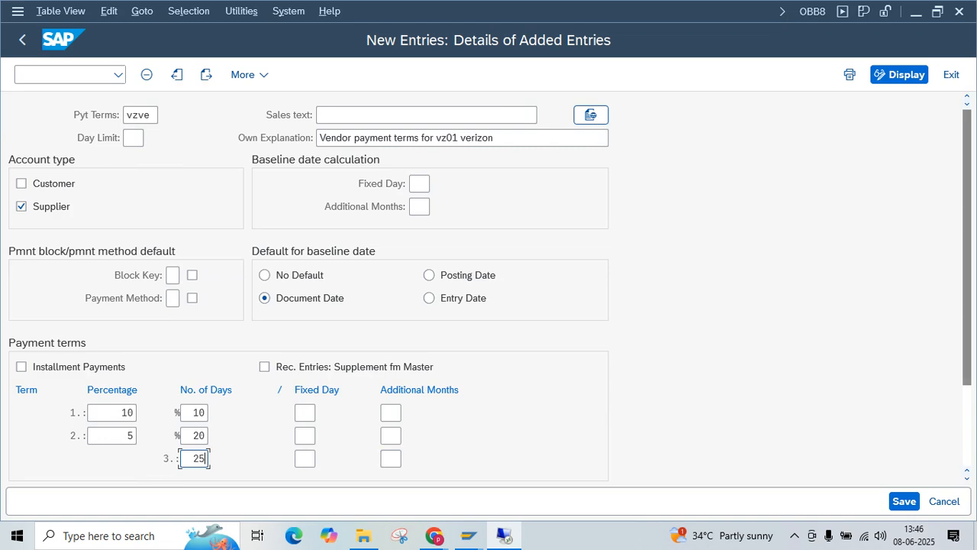
- Save the payment terms under the Verizon Group customizing request S4HK902876, searching own requests for verizon
scroll(488, 287, down, 2)
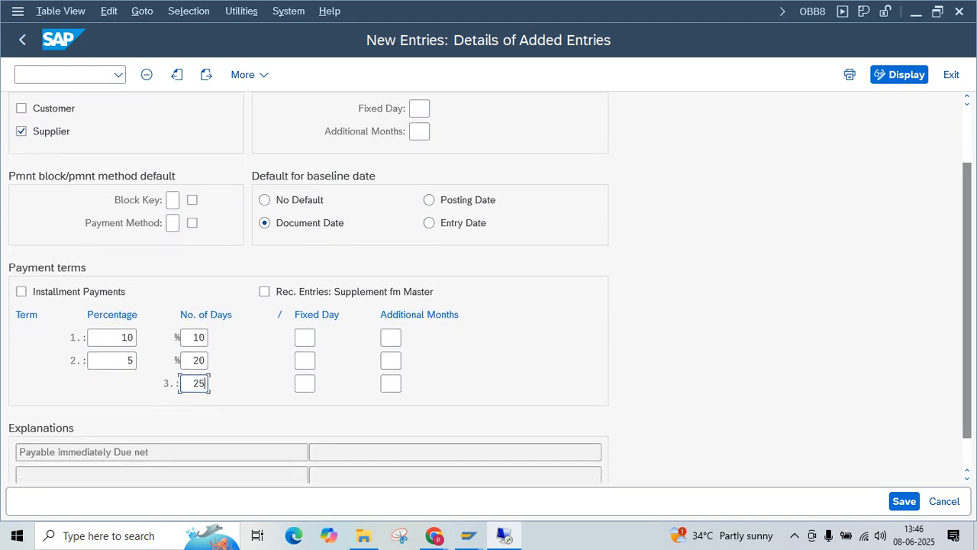
click(903, 500)
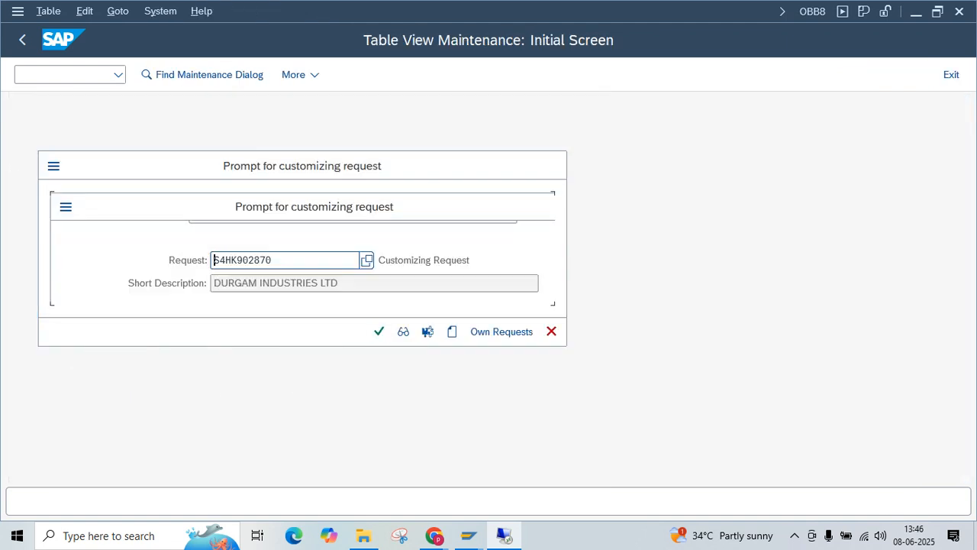
click(379, 331)
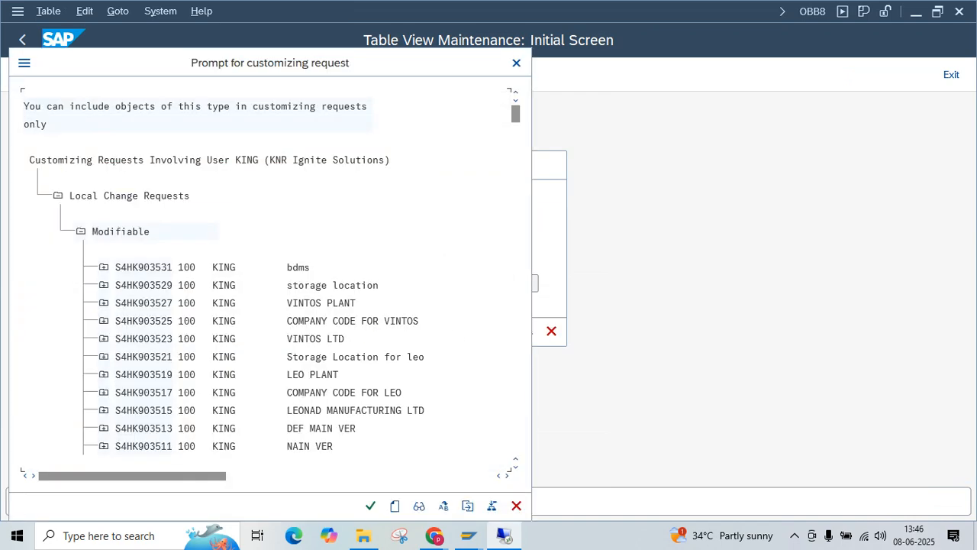
key(ctrl+f)
text(ver)
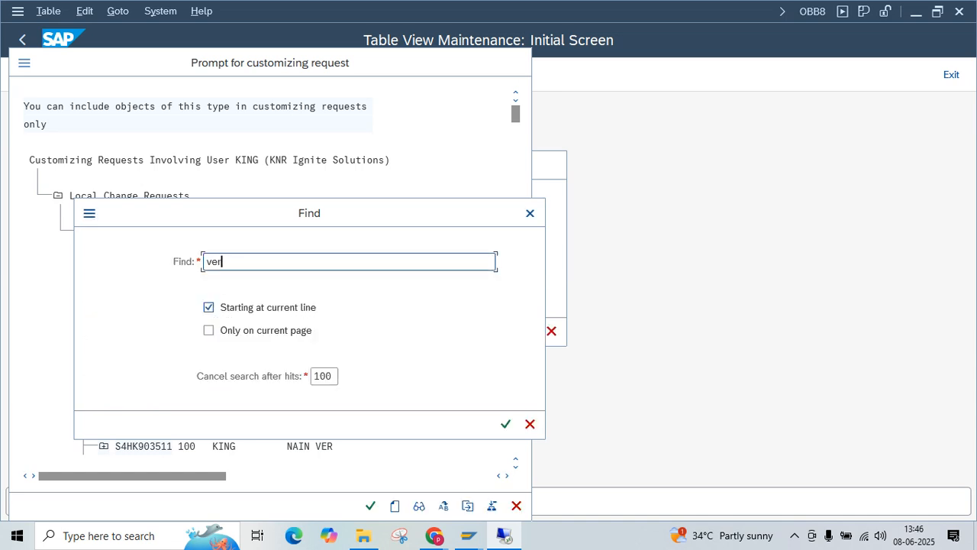
text(izon)
key(Return)
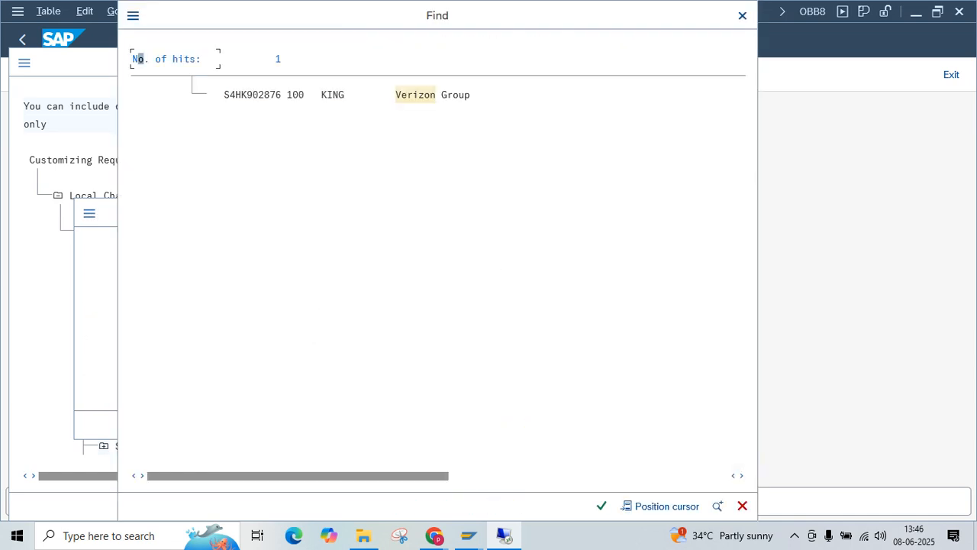
double_click(329, 95)
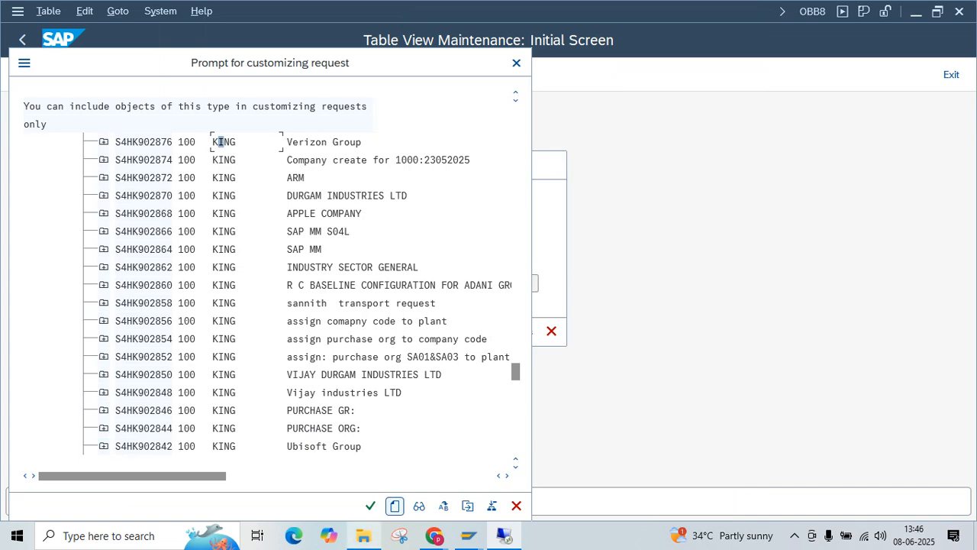
click(371, 506)
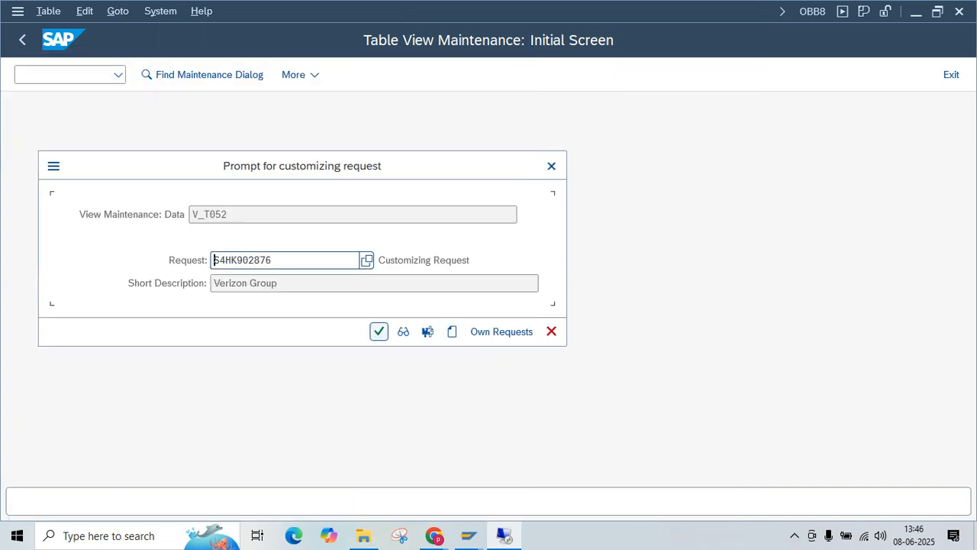
click(378, 331)
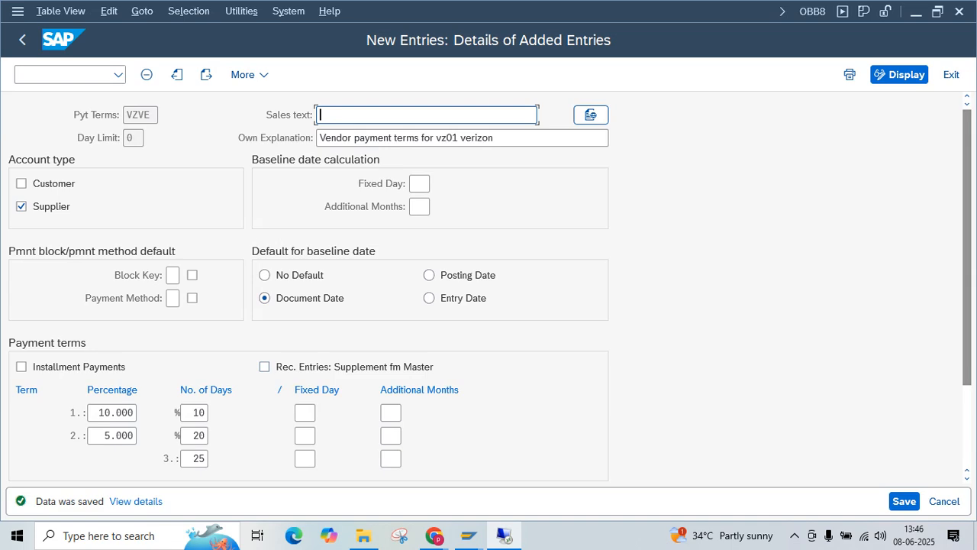
- Review the explanation, percentages and days of the VZVE entry and return to the Terms of Payment overview
click(435, 138)
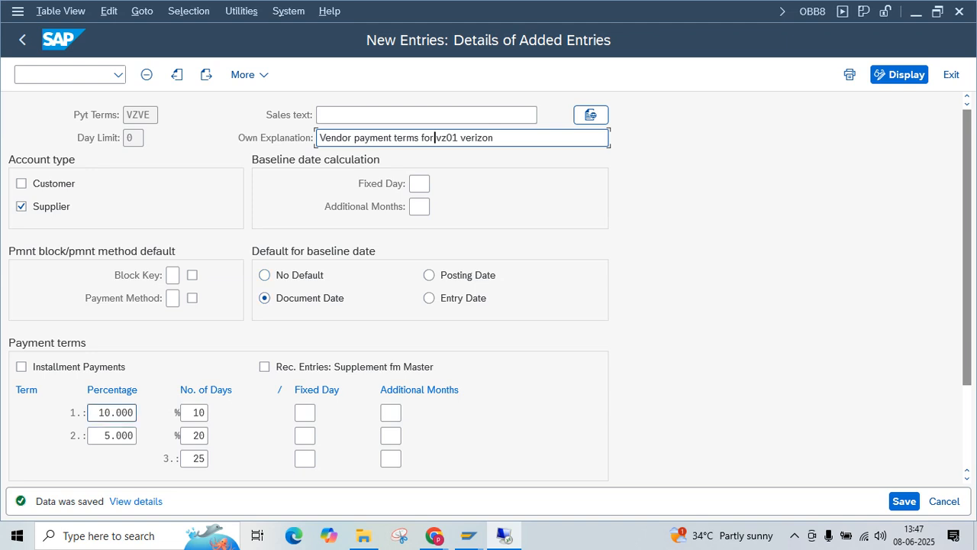
click(194, 412)
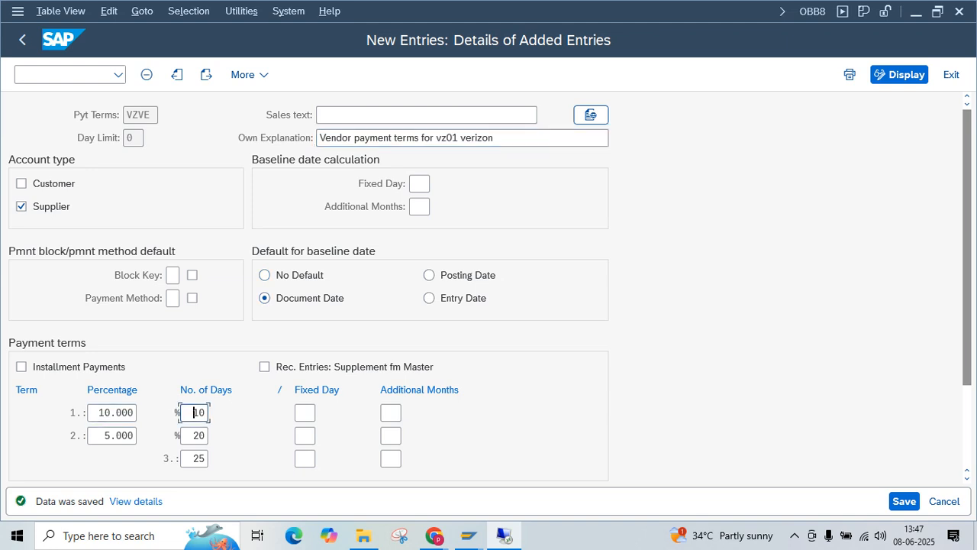
click(111, 412)
double_click(193, 435)
click(194, 458)
key(shift+Left)
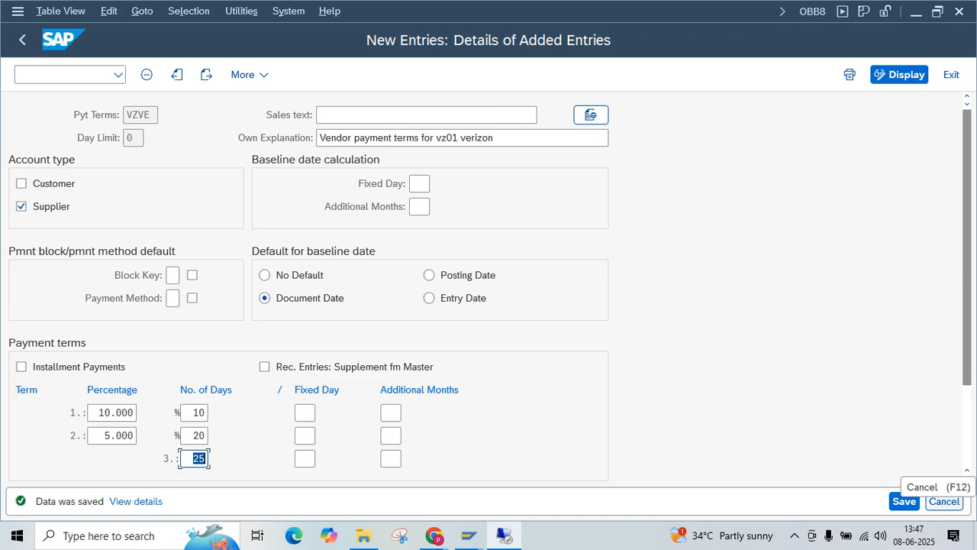
click(944, 500)
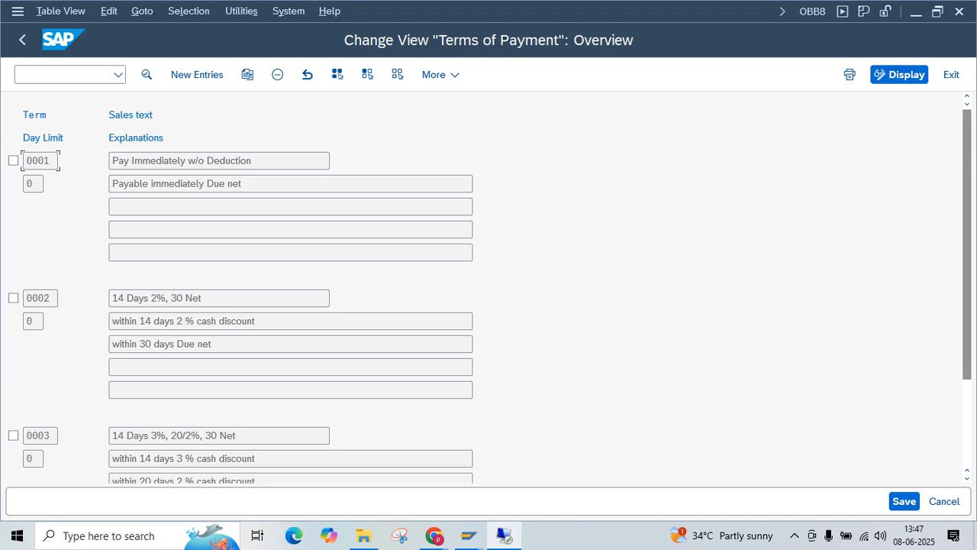
- Open vendor invoice entry FB60 in a new session with /ofb60
click(65, 75)
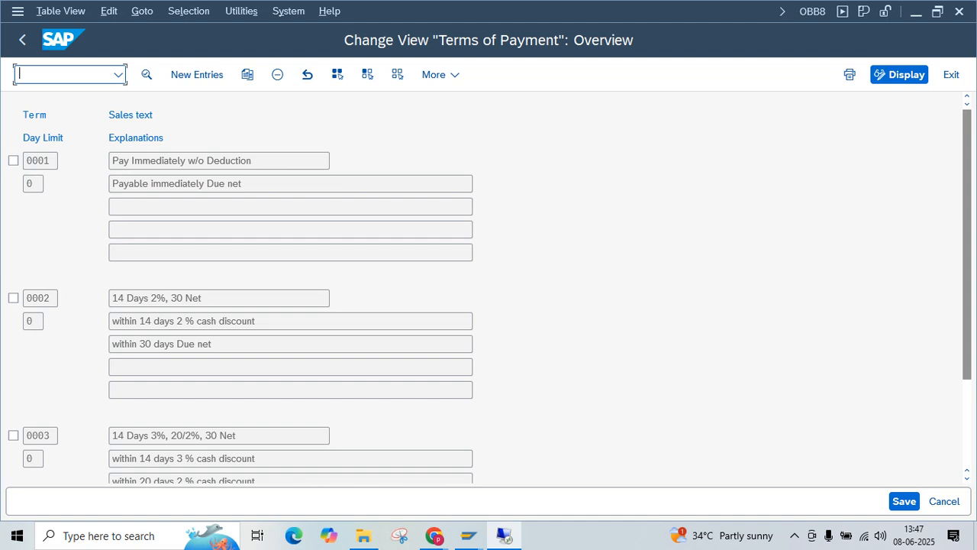
text(/ofb60)
key(Return)
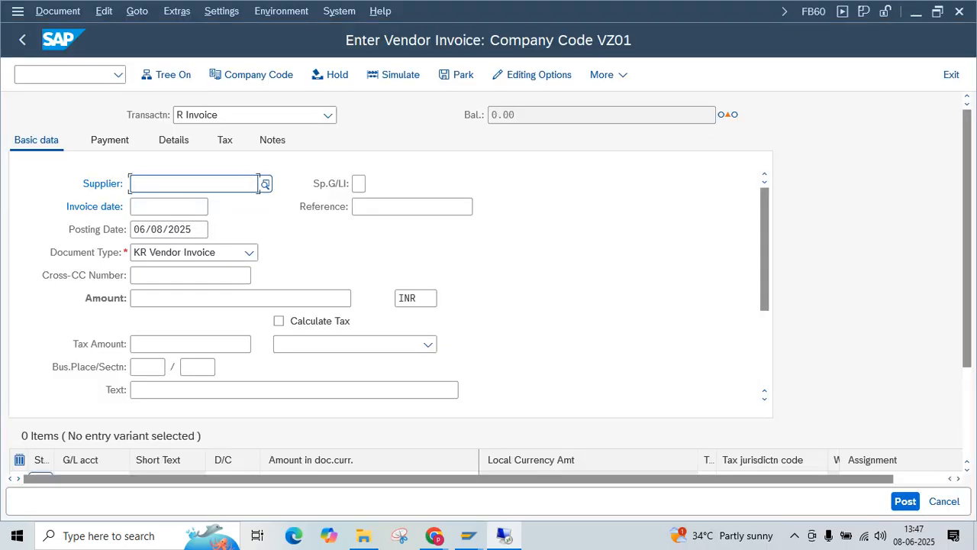
- Choose the first previously used supplier number and set the invoice date to 06/05/2025 from the calendar
key(Down)
key(Up)
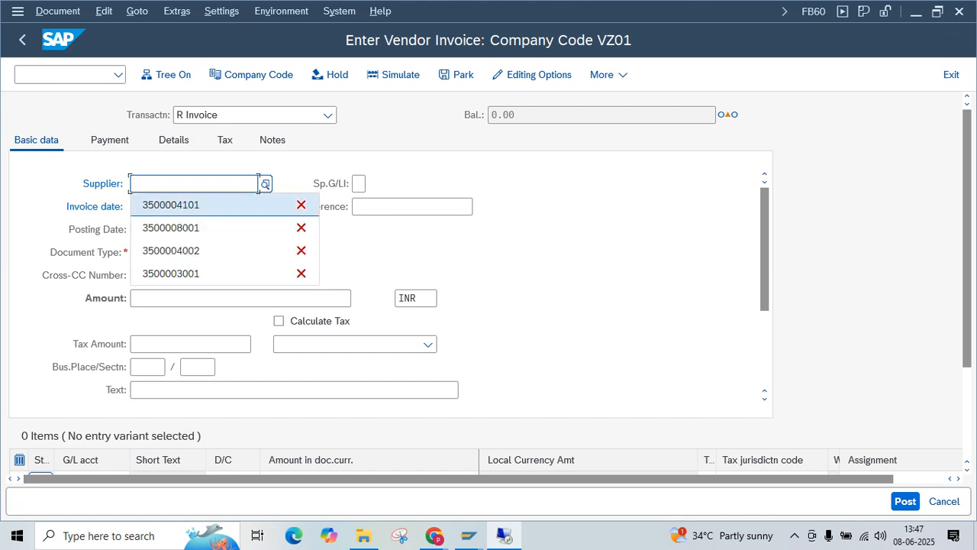
key(Return)
key(Tab)
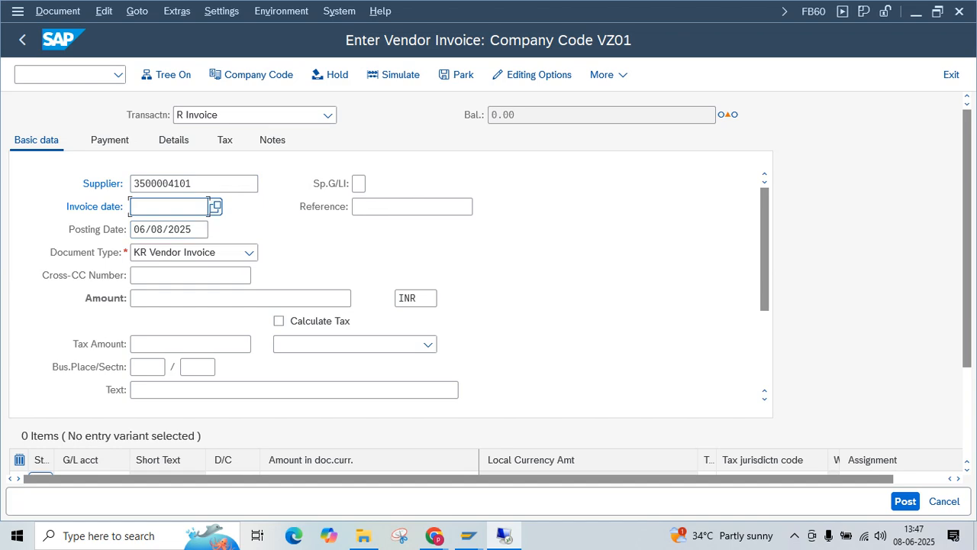
click(216, 207)
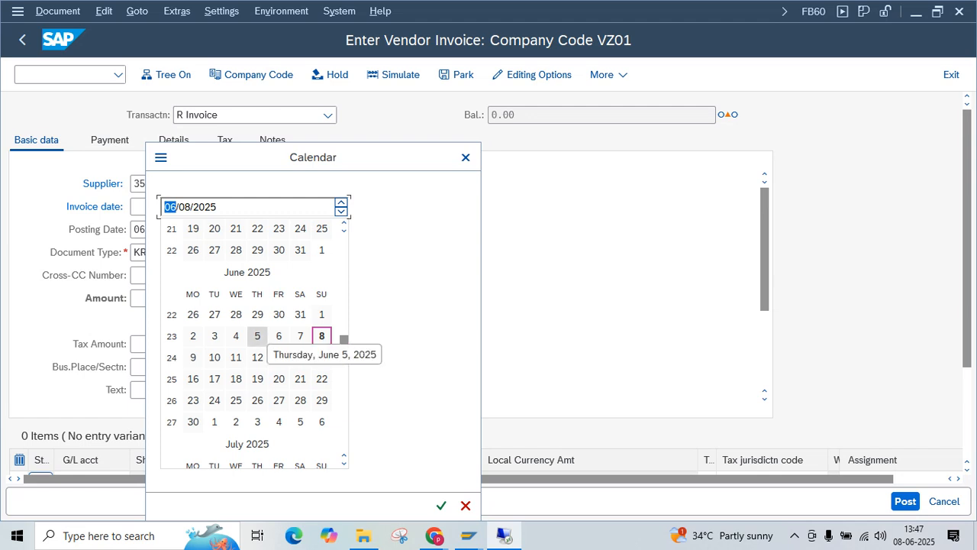
click(257, 336)
- Set the invoice's posting date to 06/04/2025
click(145, 229)
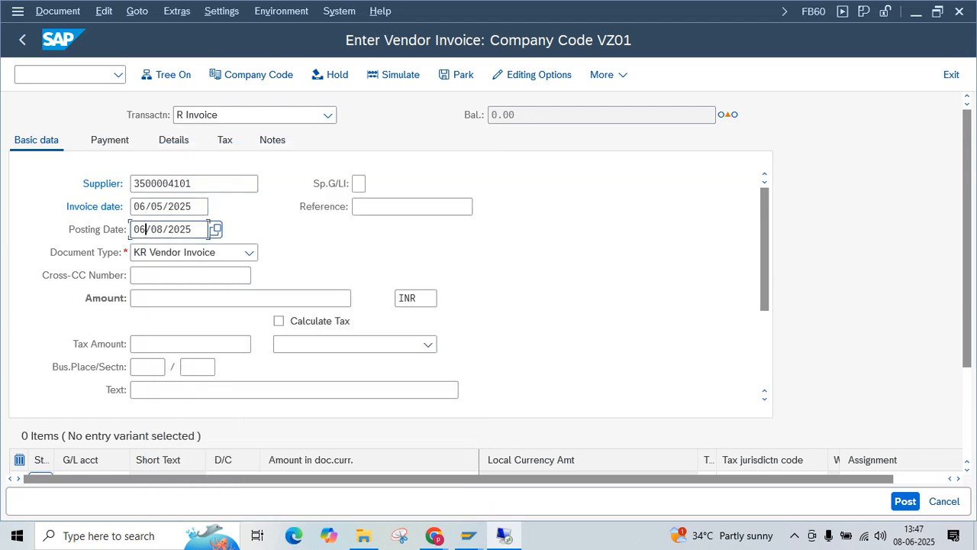
key(F4)
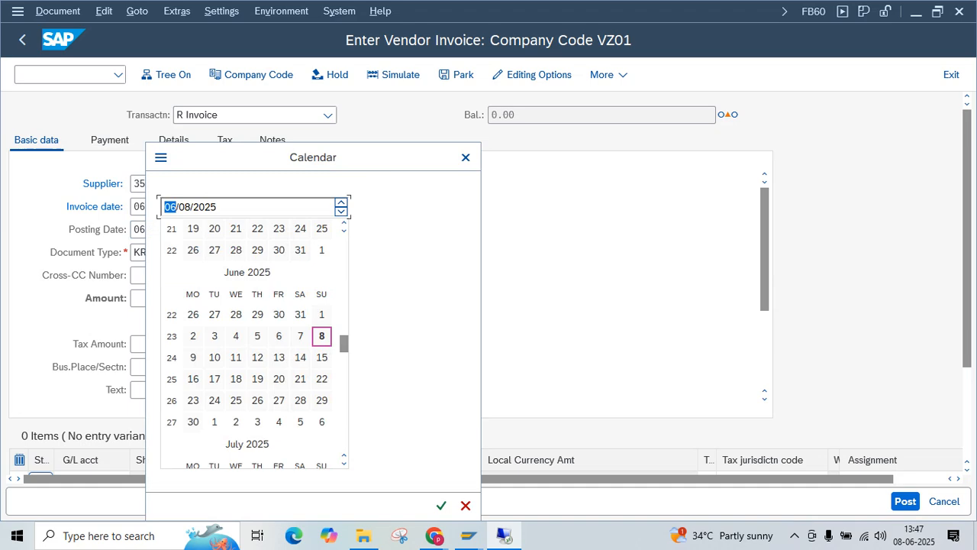
double_click(257, 336)
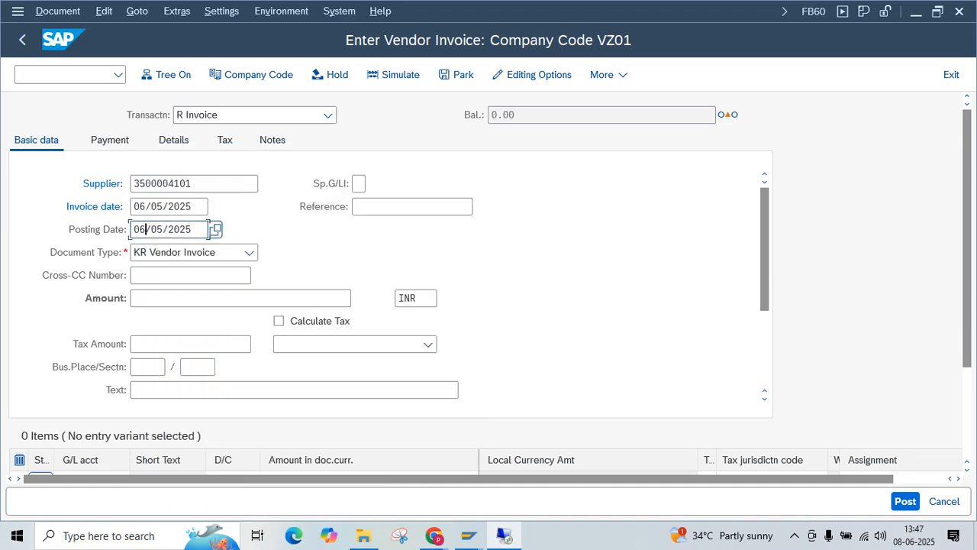
key(Tab)
key(BackSpace)
text(4)
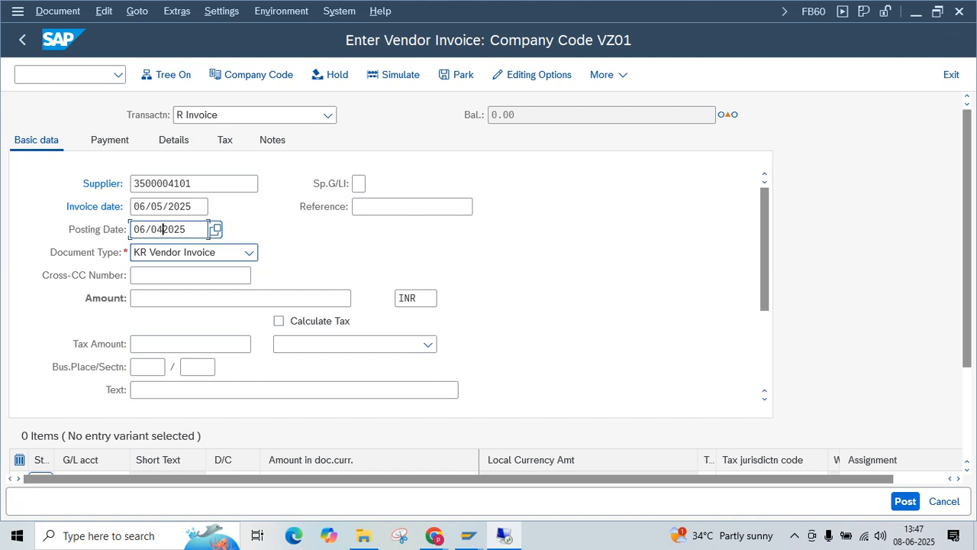
text(/)
key(End)
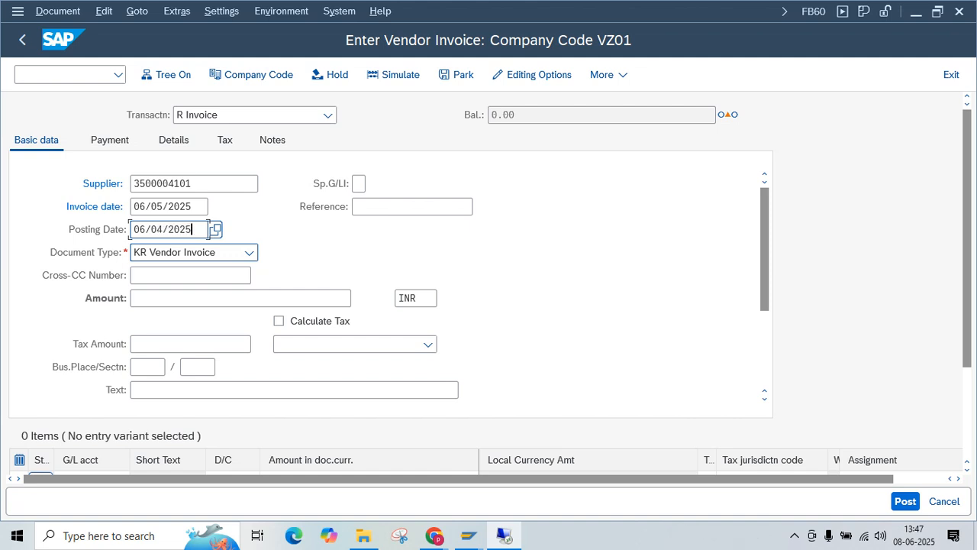
- Enter an invoice amount of 2000 INR and the text "vendor invoice"
click(135, 298)
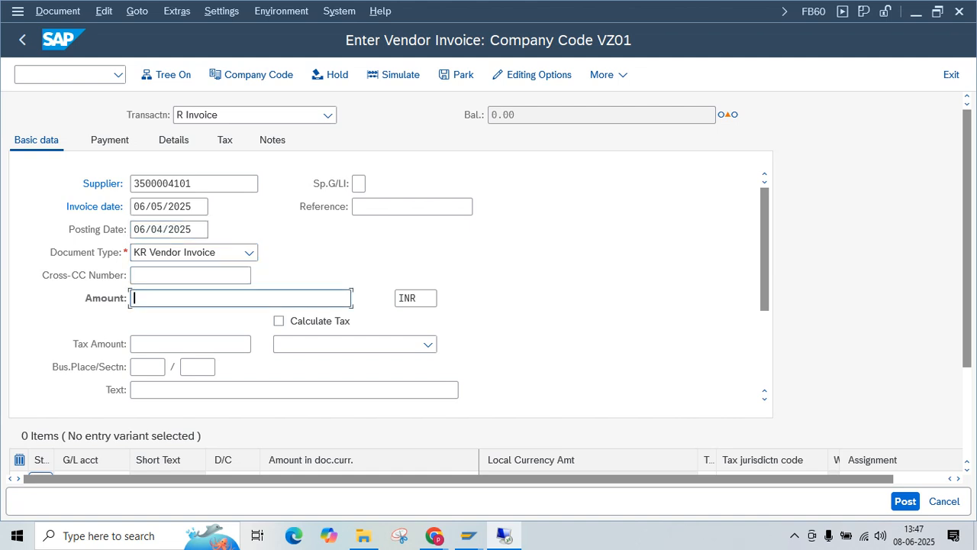
text(2000)
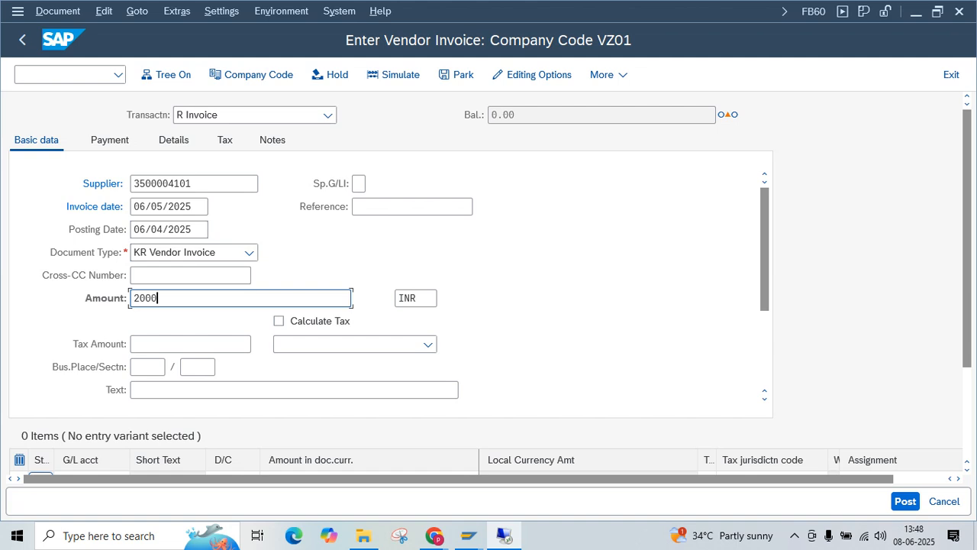
scroll(150, 313, down, 2)
click(146, 344)
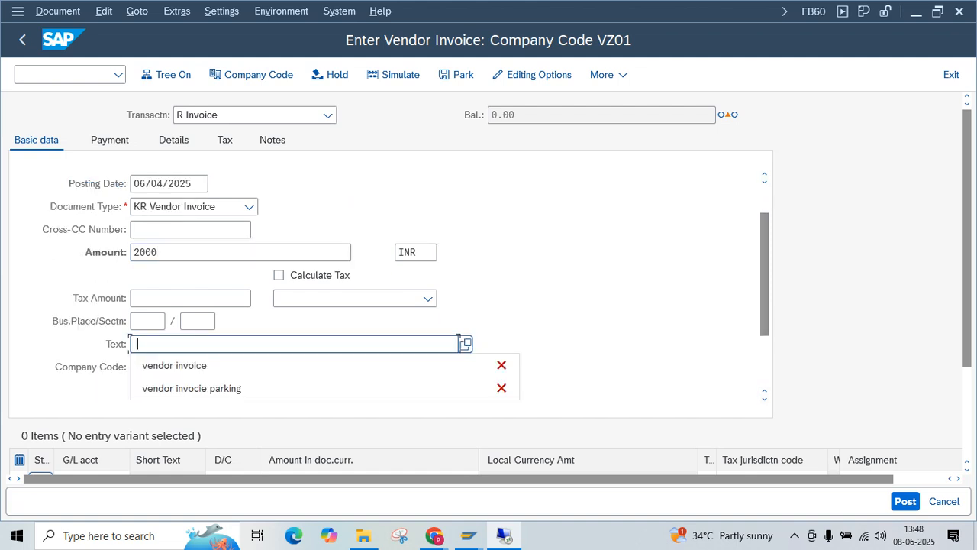
click(175, 365)
scroll(200, 218, up, 1)
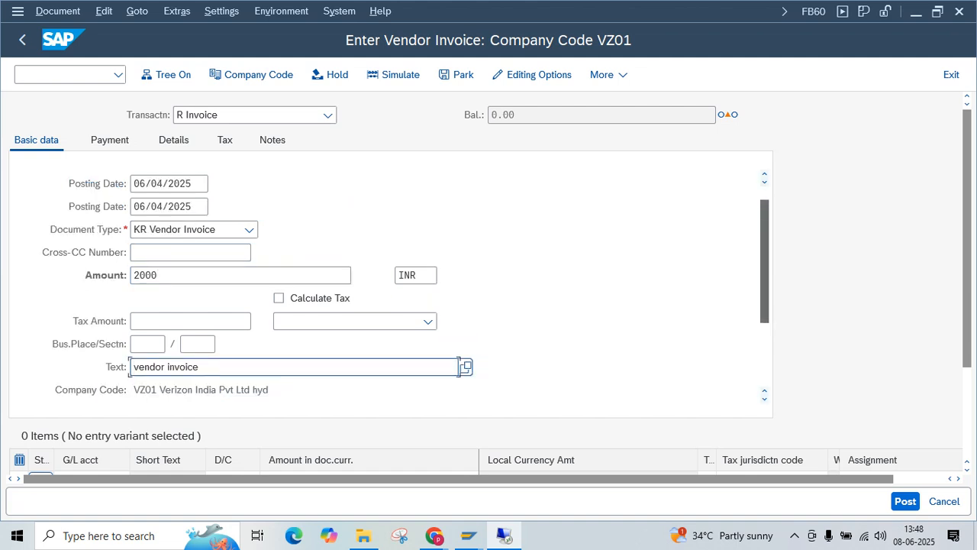
scroll(191, 229, up, 1)
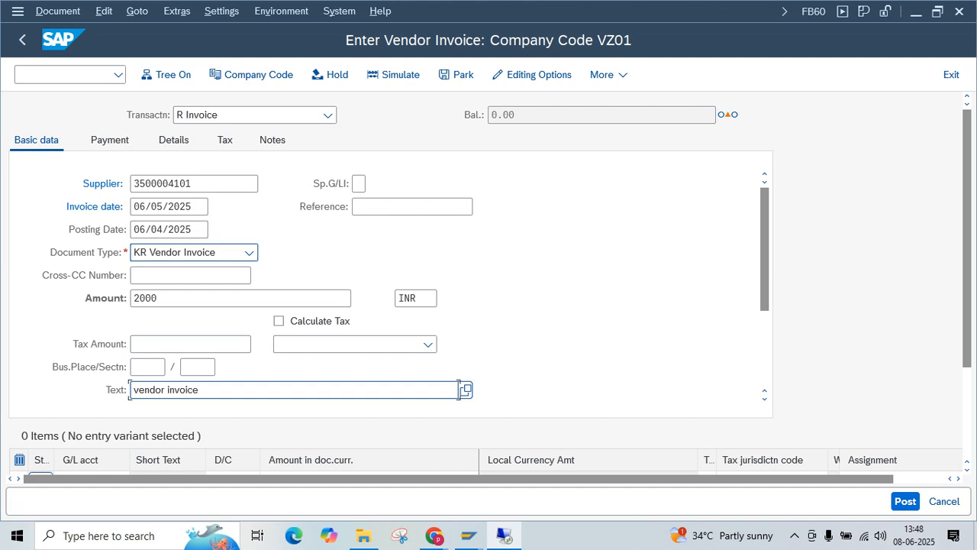
- Reselect 06/04/2025 as the posting date and 06/05/2025 as the invoice date using the calendar
click(186, 207)
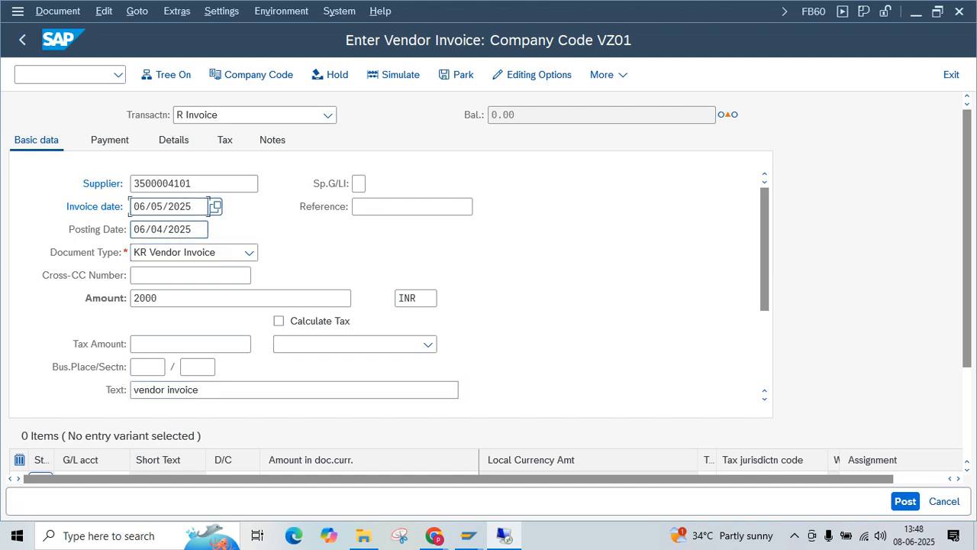
click(186, 229)
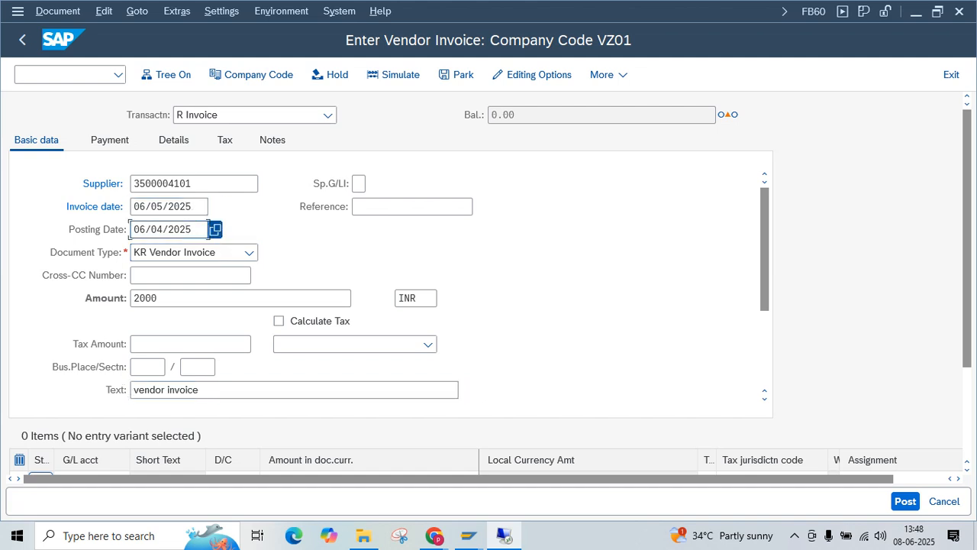
key(F4)
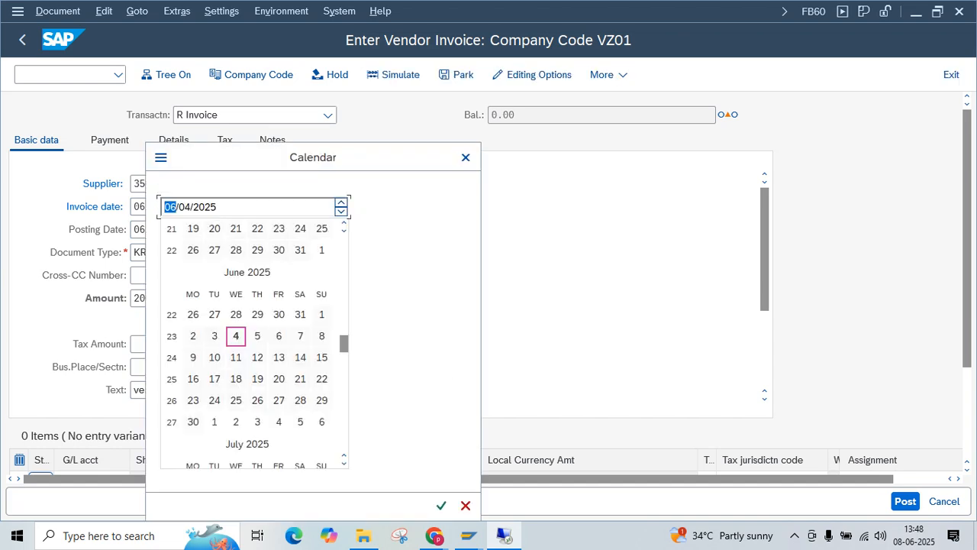
double_click(236, 335)
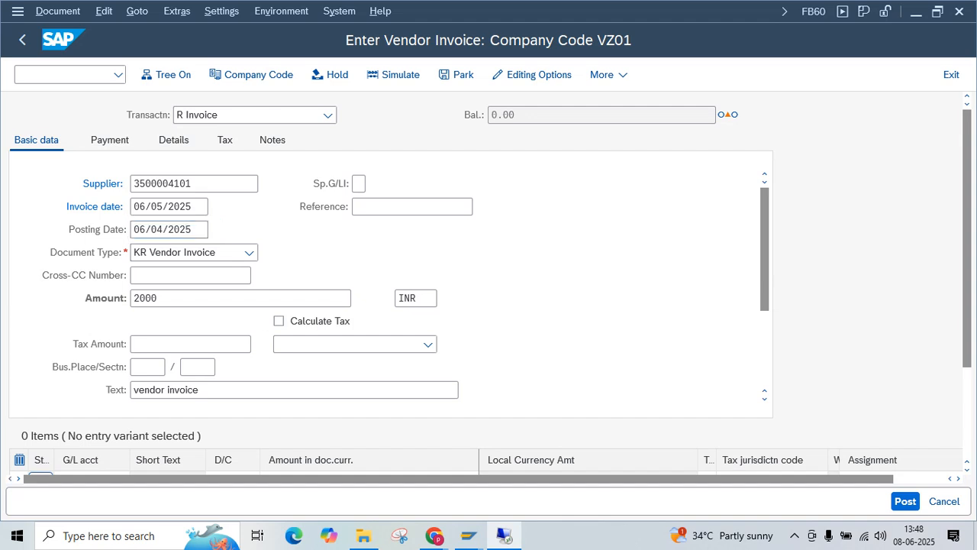
key(F4)
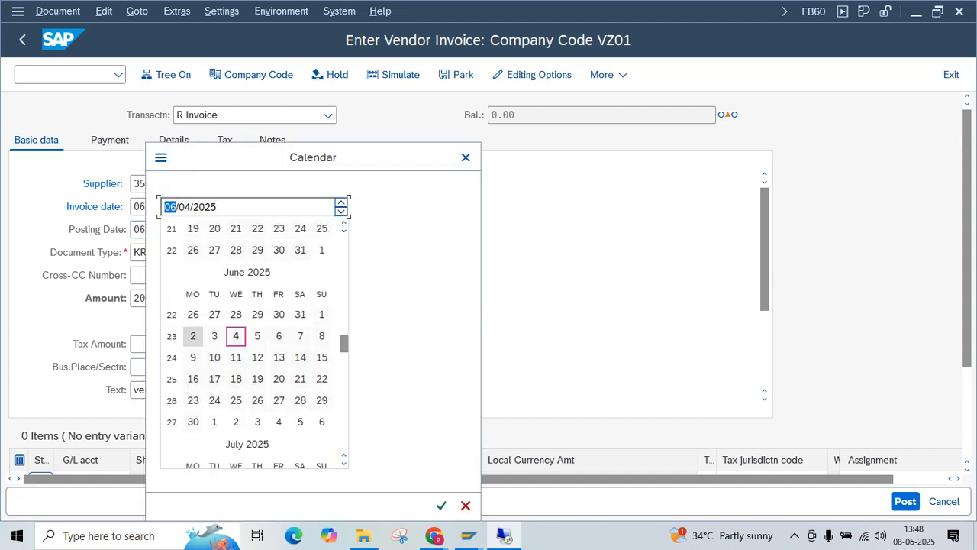
click(236, 337)
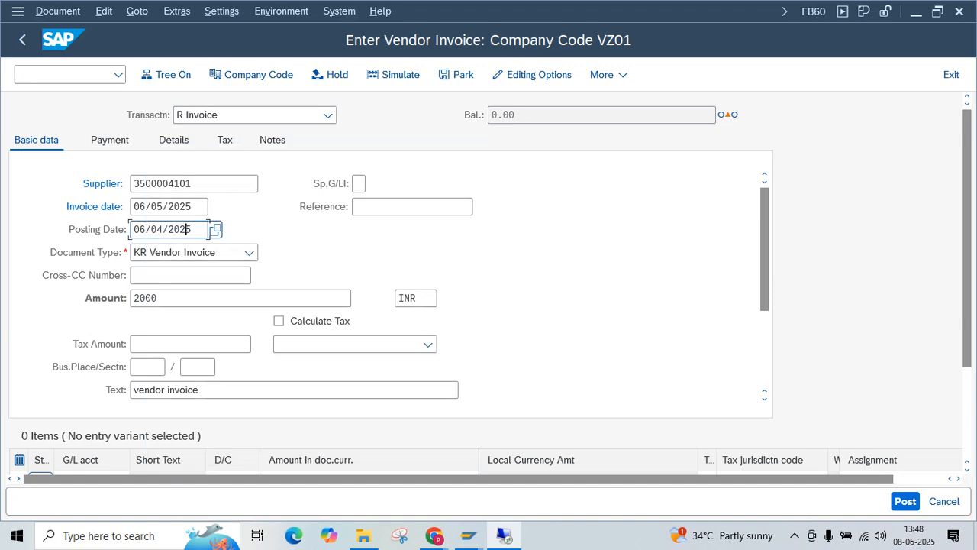
click(208, 206)
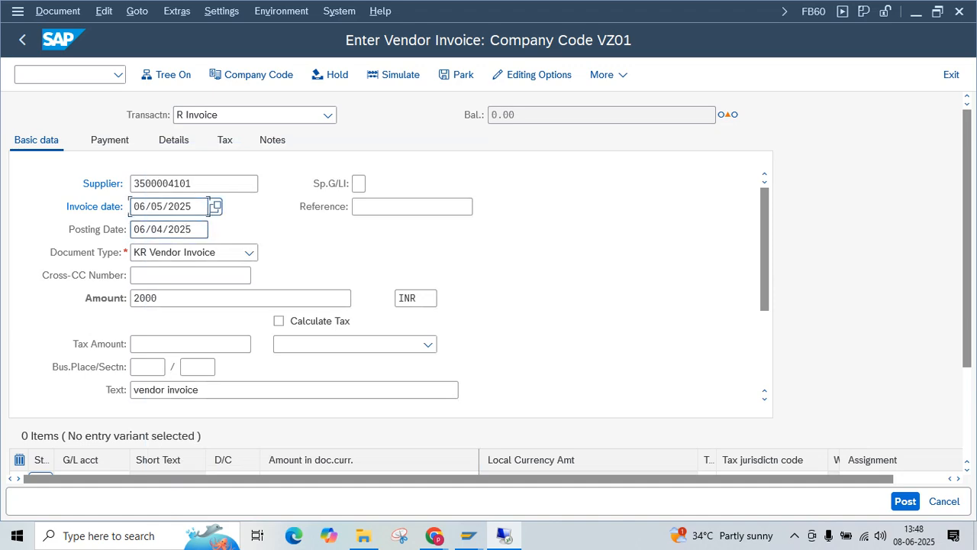
key(F4)
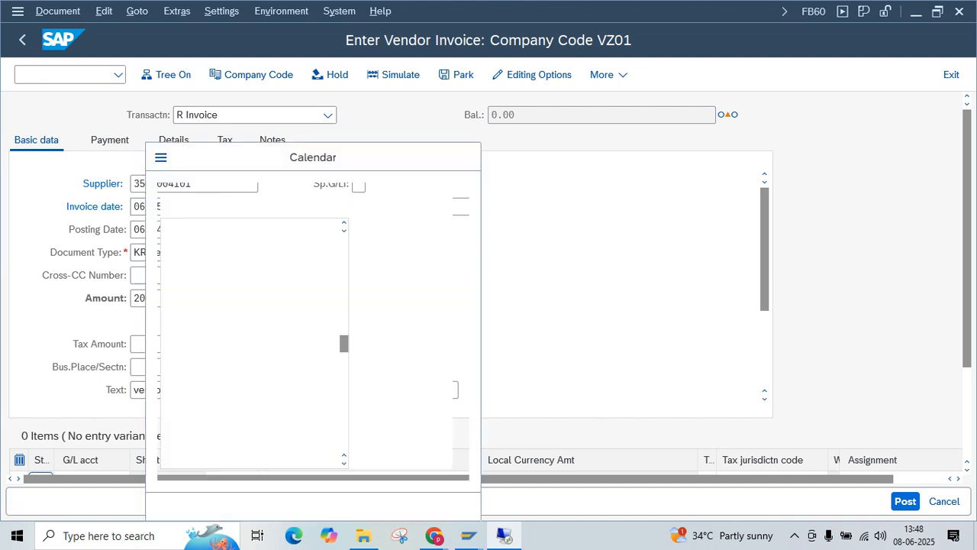
double_click(258, 337)
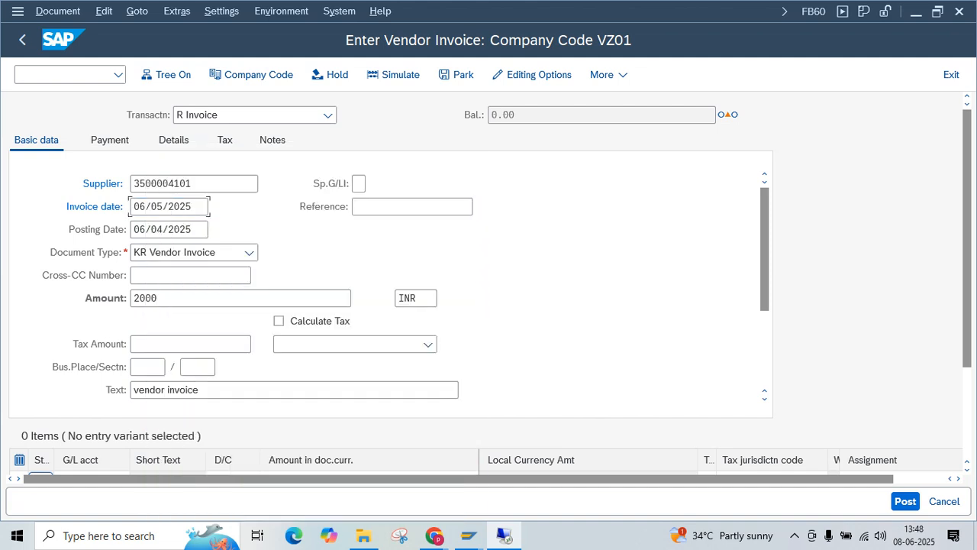
- Set the posting date to 06/06/2025 from the calendar and compare it with the invoice date
click(208, 229)
click(163, 229)
key(F4)
double_click(279, 336)
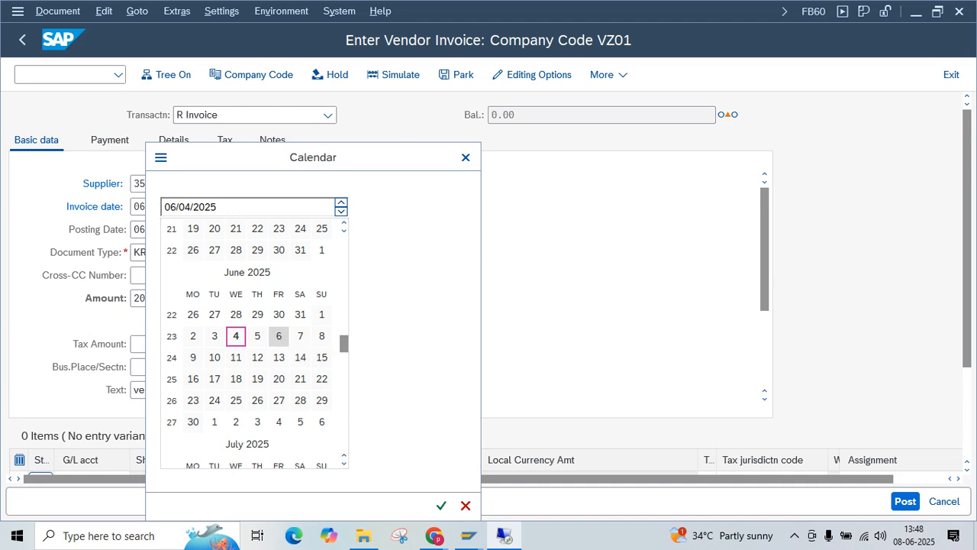
click(157, 206)
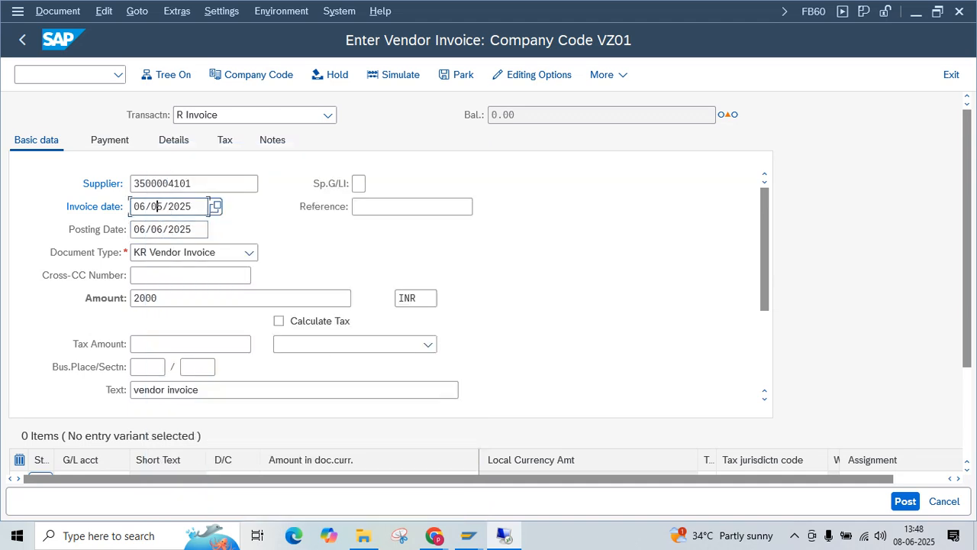
drag(192, 206, 134, 207)
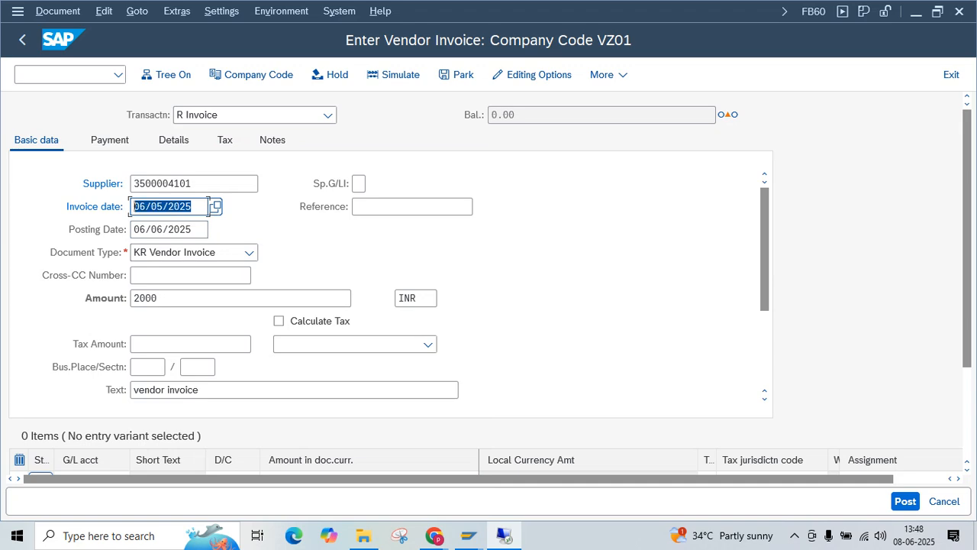
click(163, 229)
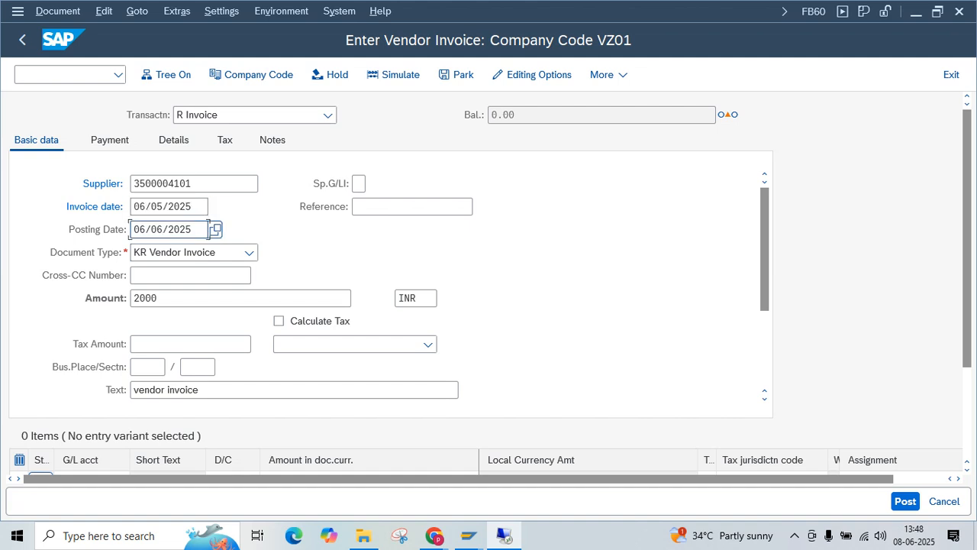
drag(192, 229, 133, 228)
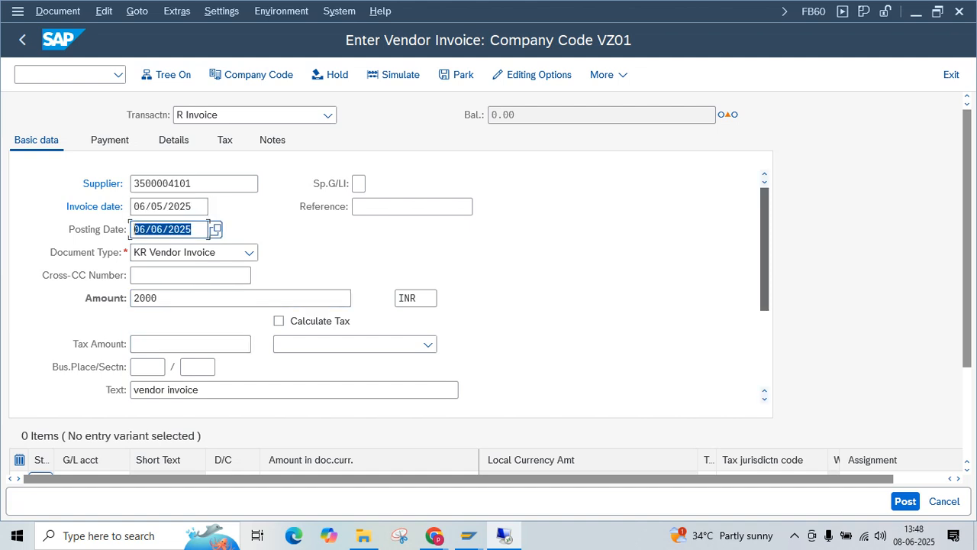
- Add a debit line item for G/L account 3001 (Stationery) with an amount of 2000 and validate the entry
scroll(208, 229, down, 3)
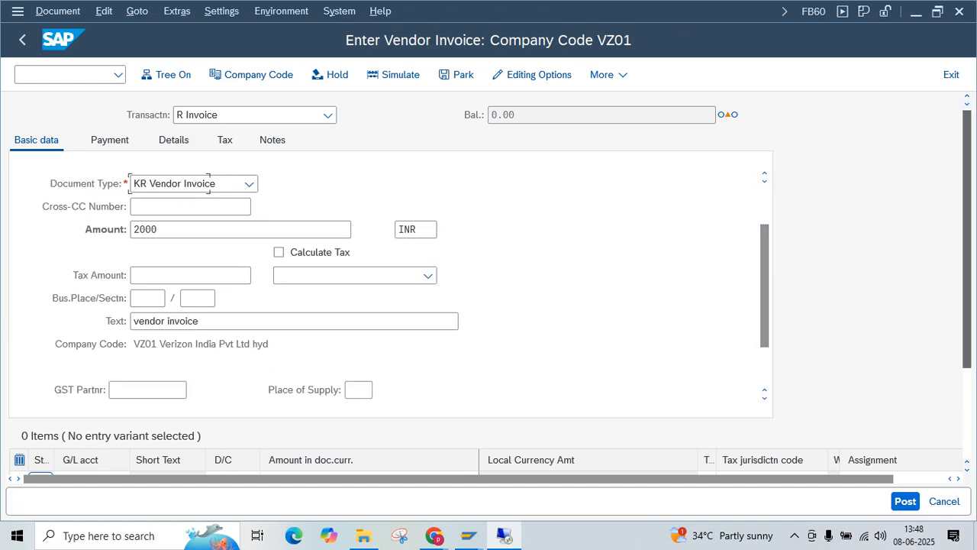
scroll(967, 237, down, 3)
click(91, 389)
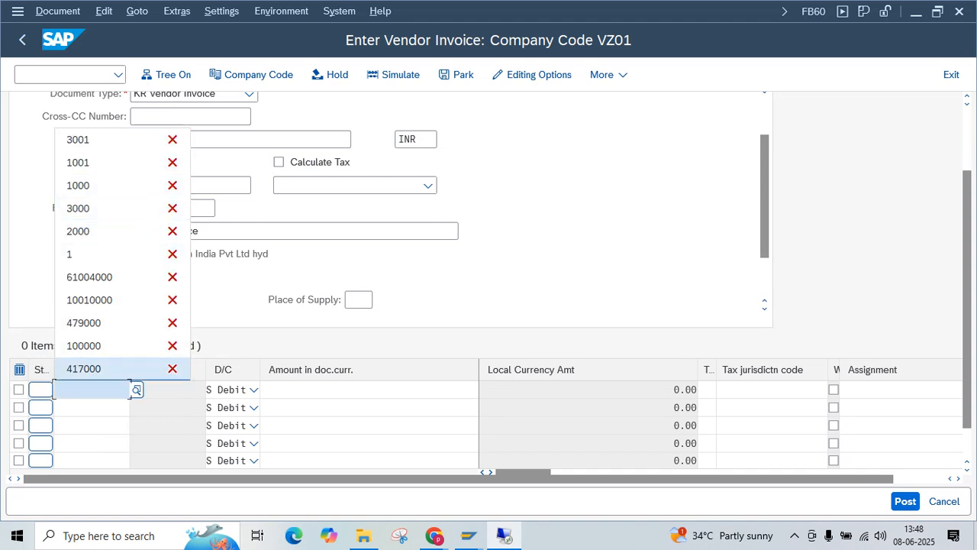
text(3001)
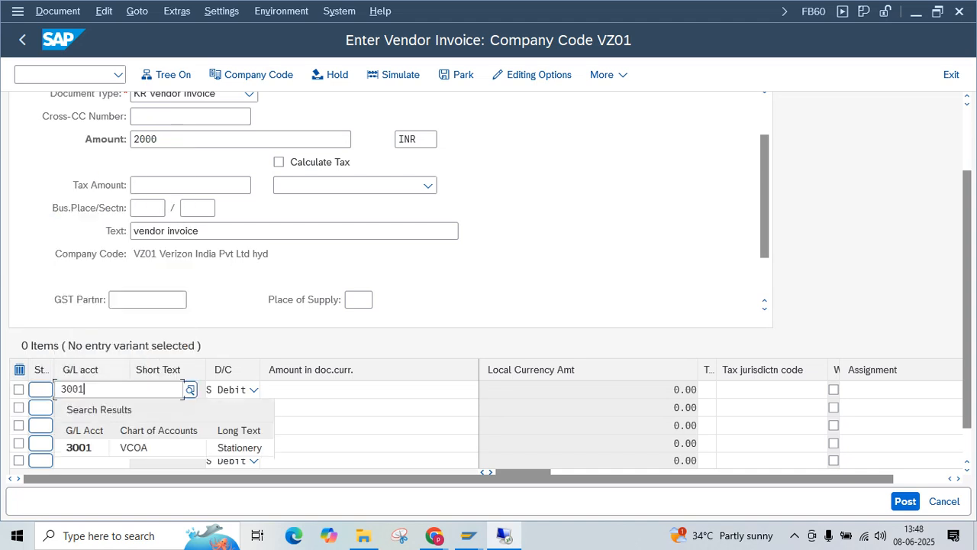
key(Down)
key(Return)
click(370, 389)
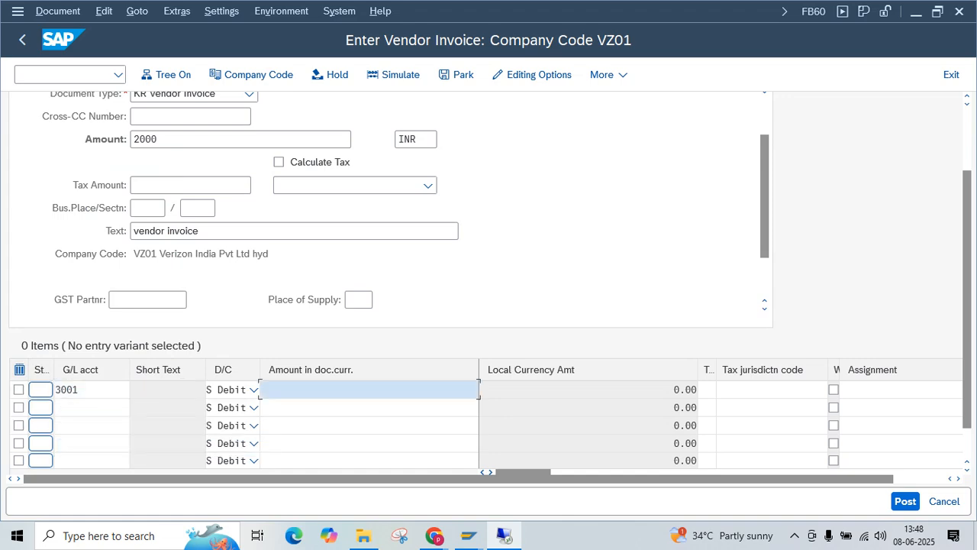
text(2000)
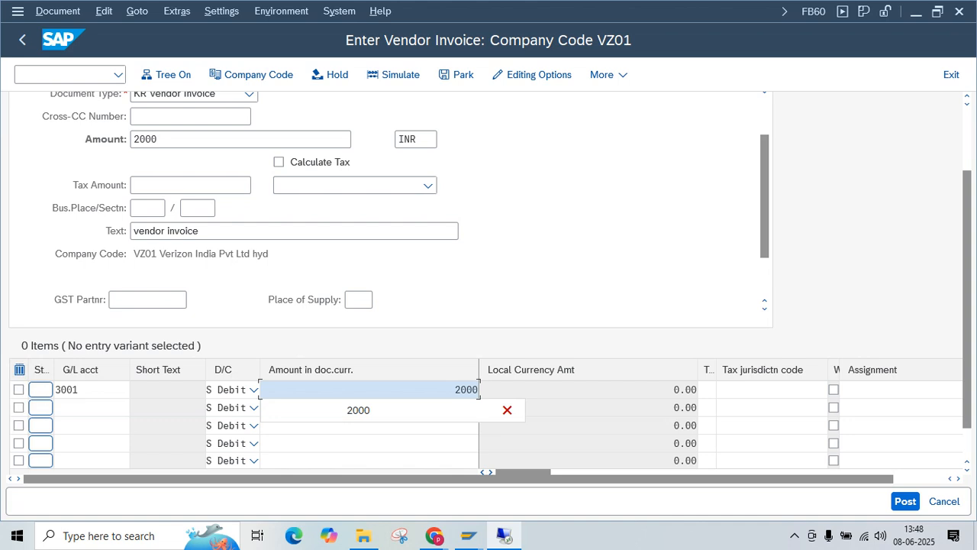
key(Return)
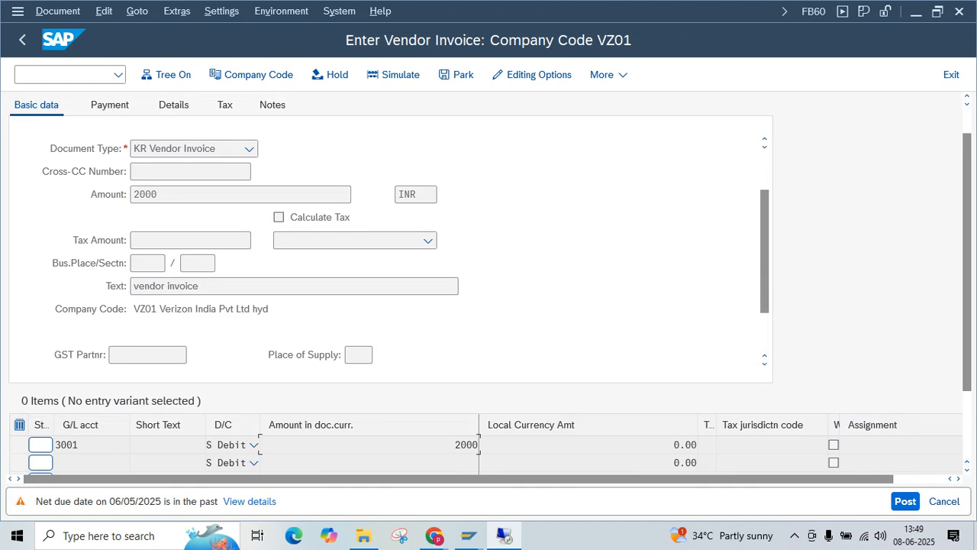
scroll(488, 282, up, 1)
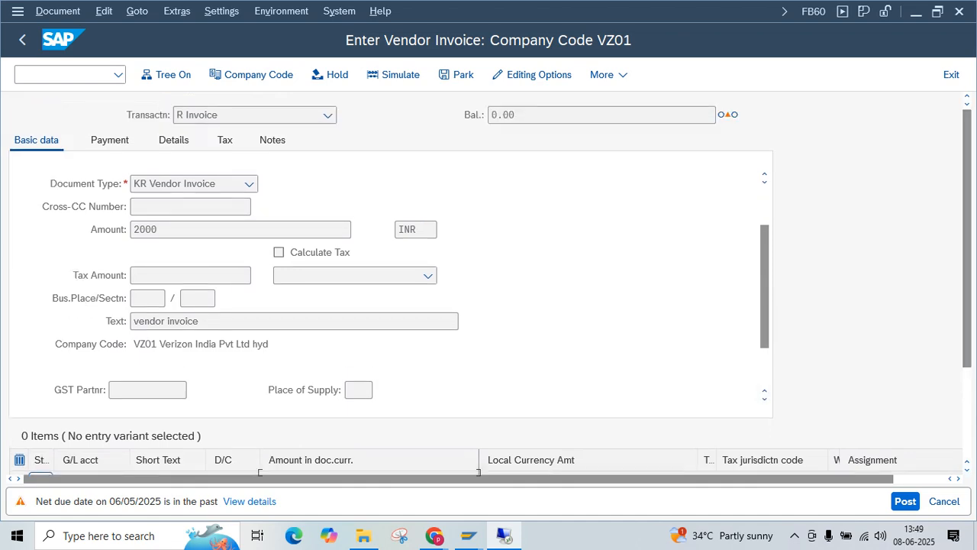
scroll(389, 297, up, 3)
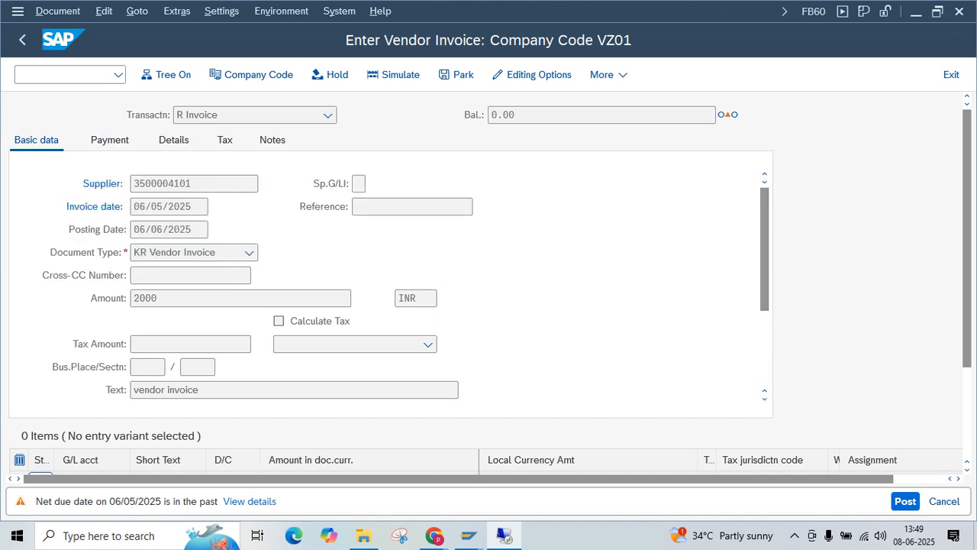
- Validate the vendor invoice and assign cost center 100100 to the G/L account 3001 (Stationery) line item
key(Return)
key(Return)
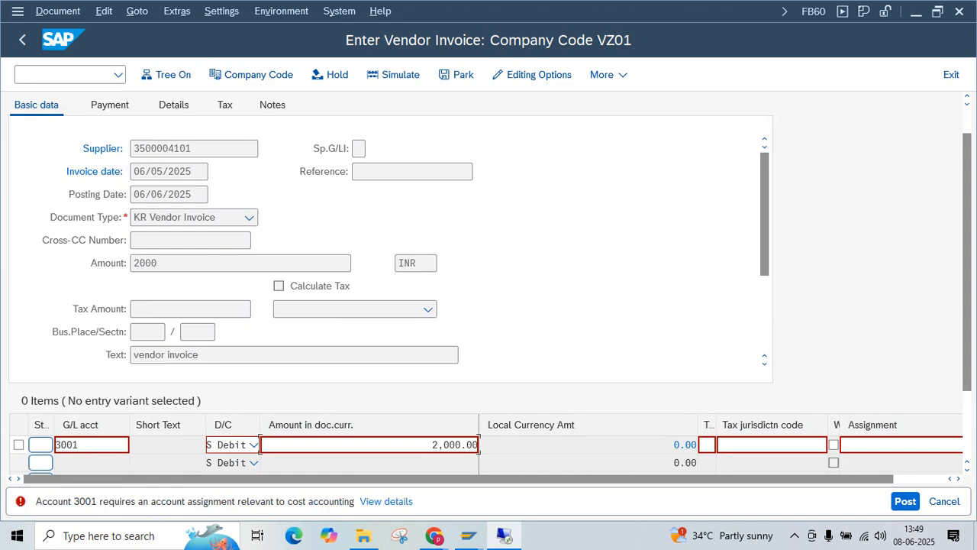
key(Return)
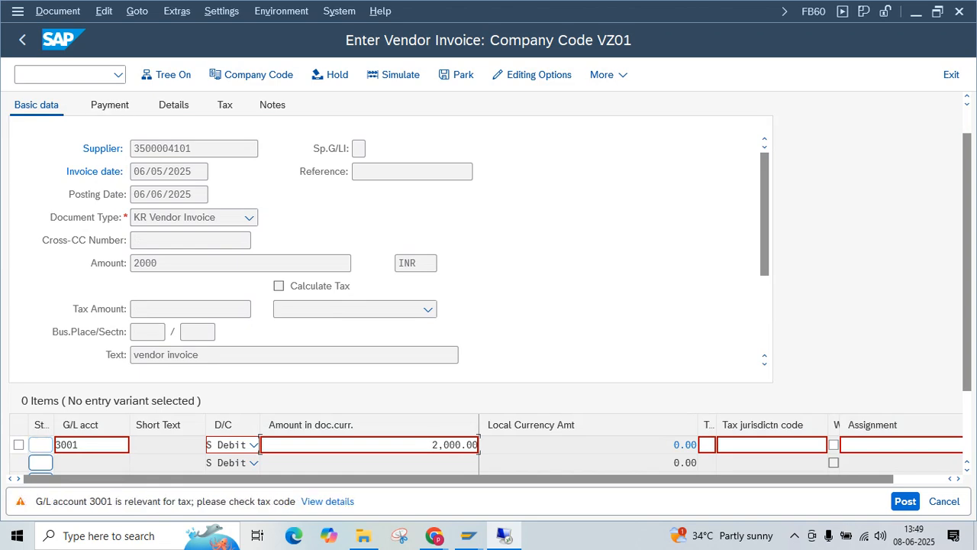
key(Return)
click(206, 275)
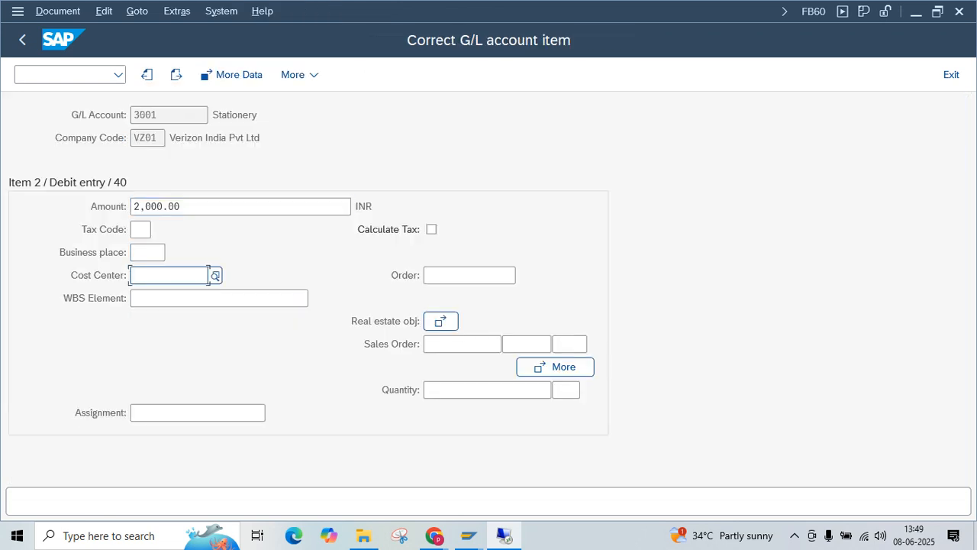
key(Return)
key(Return)
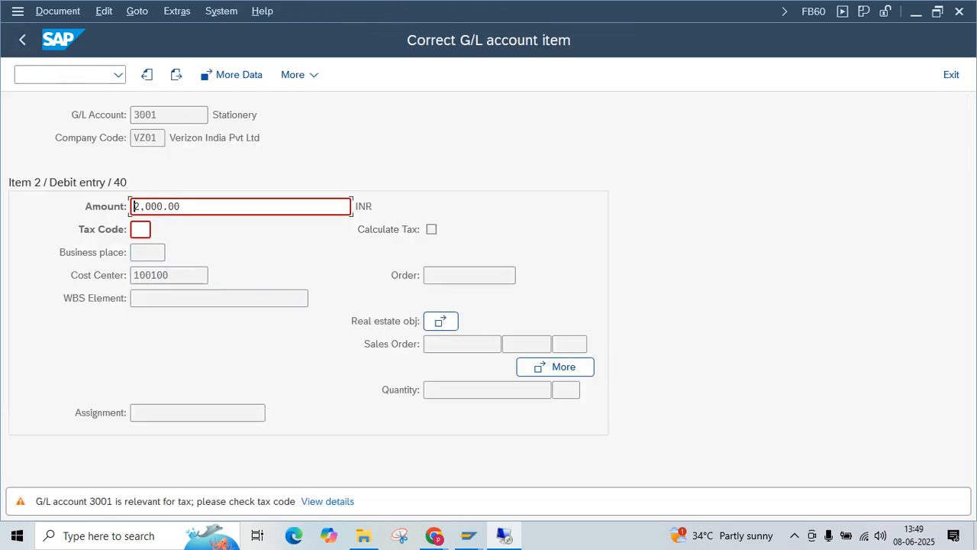
key(Return)
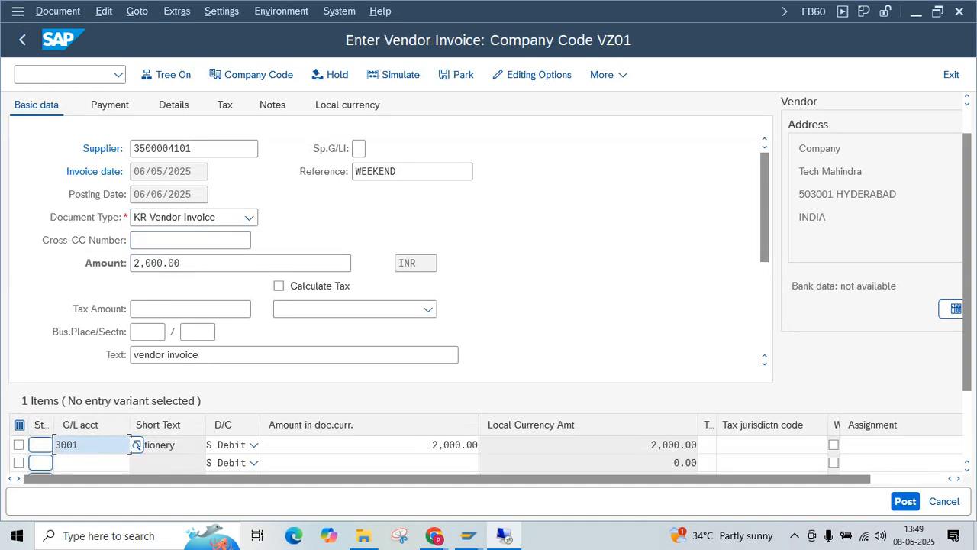
- Revalidate the invoice, bring up its payment data and check the baseline and due dates
key(Return)
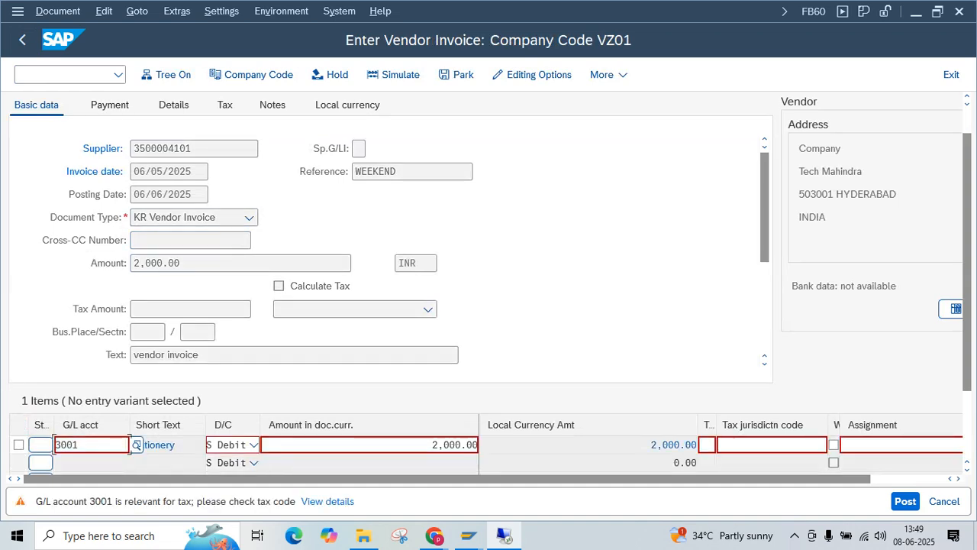
key(Return)
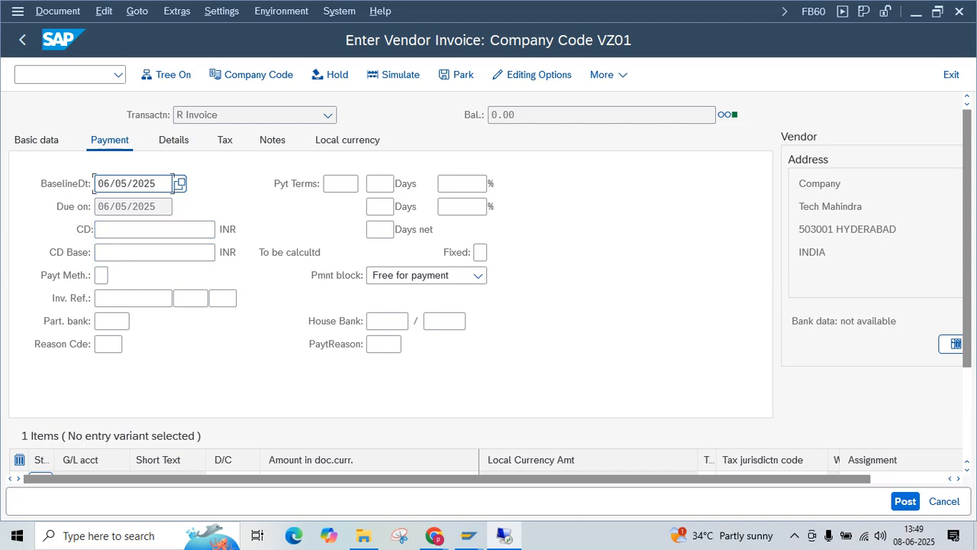
key(Tab)
key(Tab)
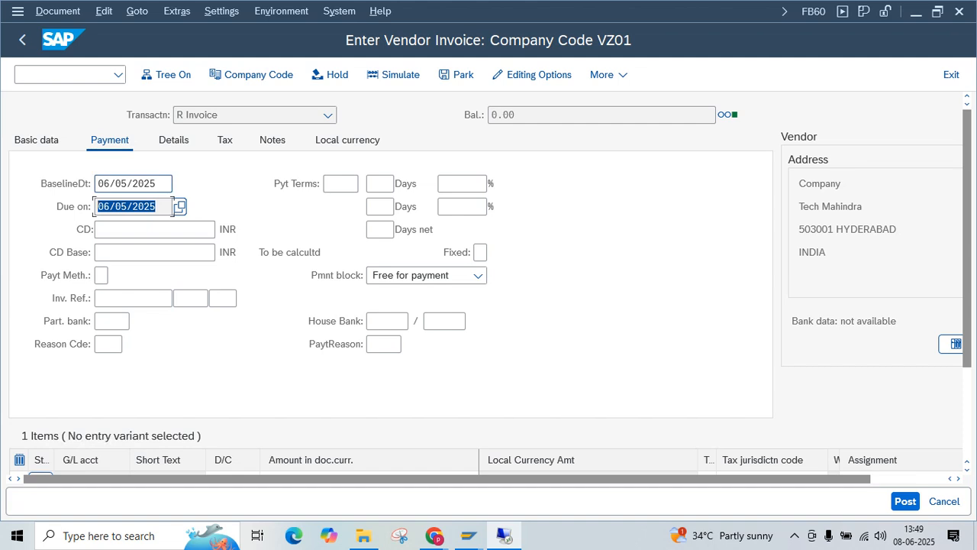
key(shift+Tab)
key(Tab)
- Select VZVE from the list of payment terms and apply it to the invoice
click(341, 184)
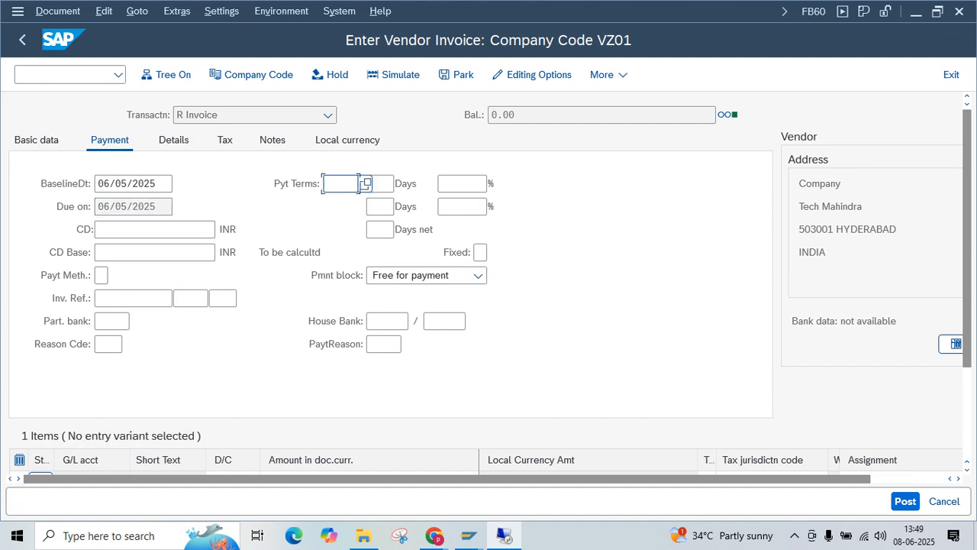
text(vzve)
key(BackSpace)
key(BackSpace)
click(366, 183)
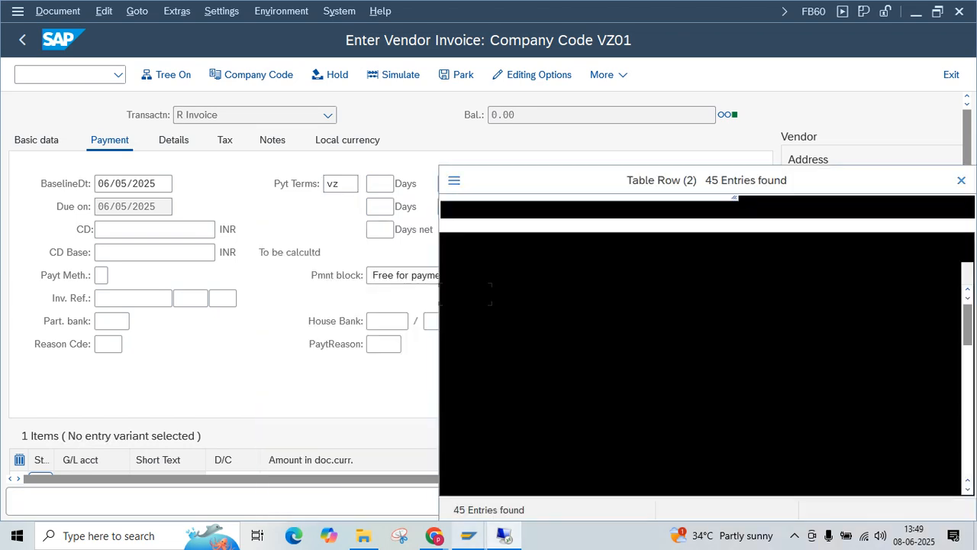
mouse_move(469, 535)
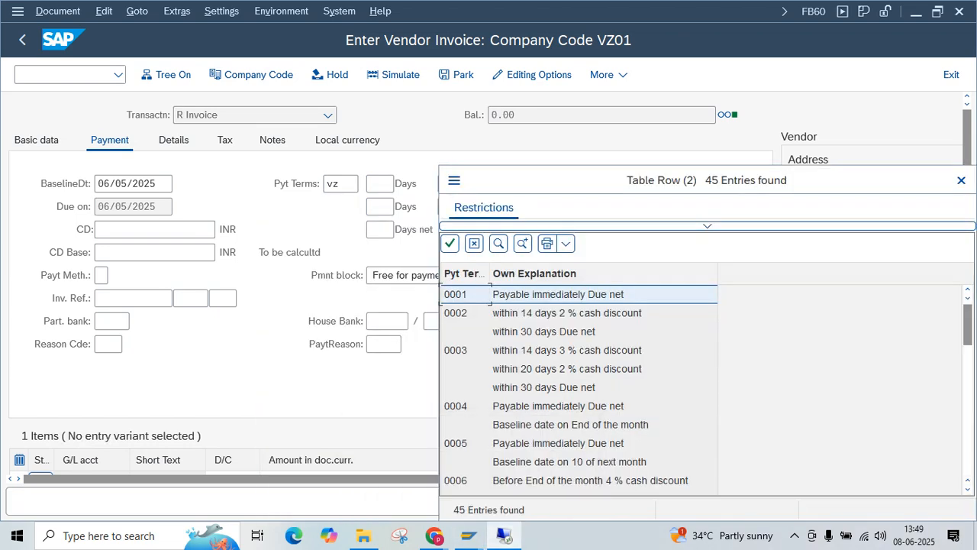
click(564, 406)
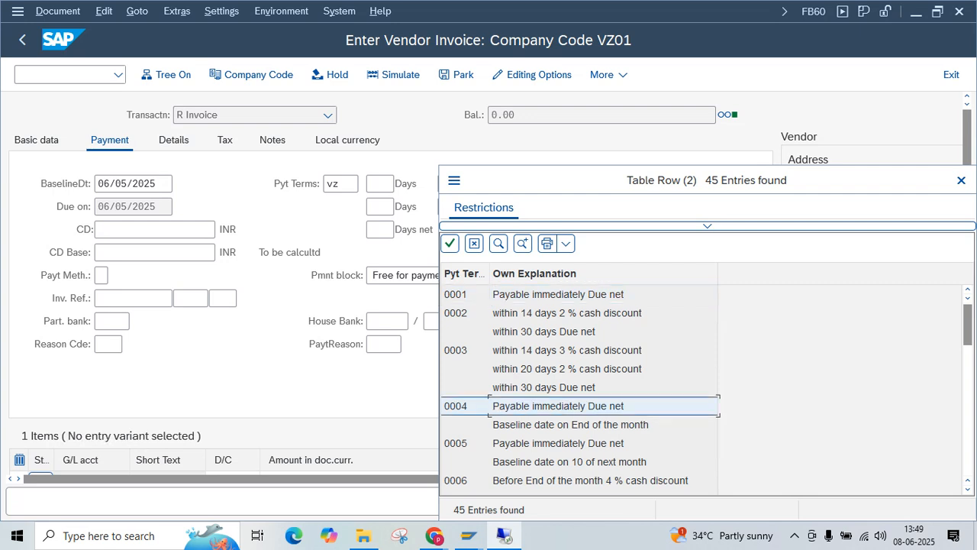
scroll(565, 406, down, 12)
click(565, 480)
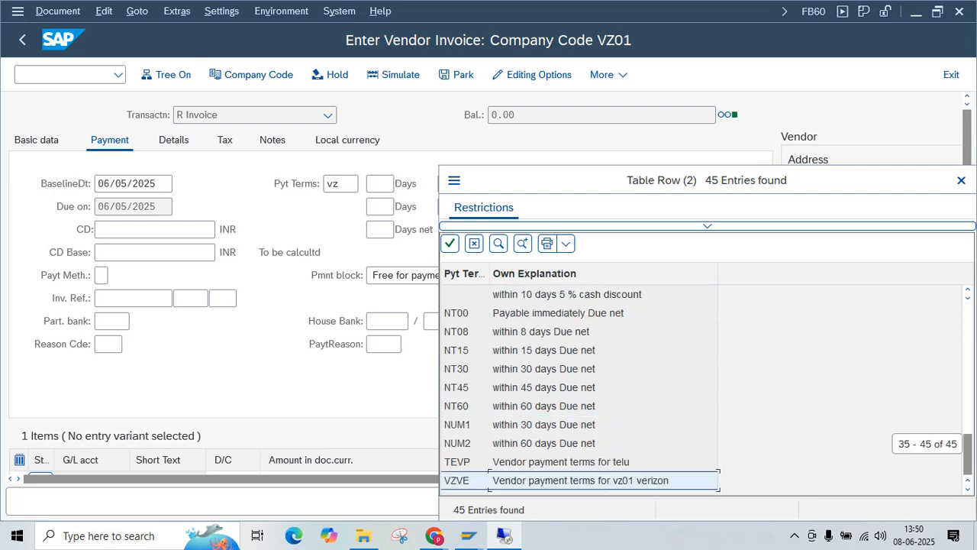
key(Return)
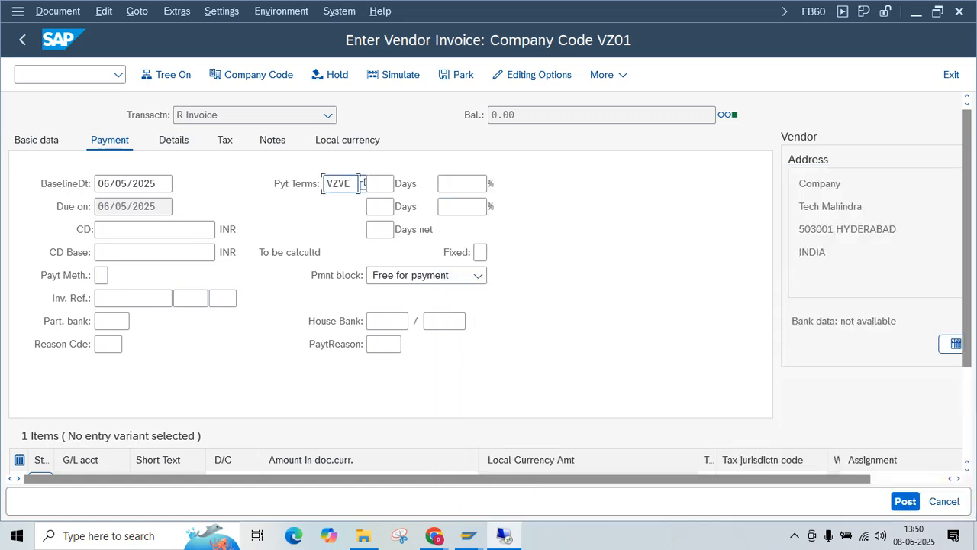
key(Return)
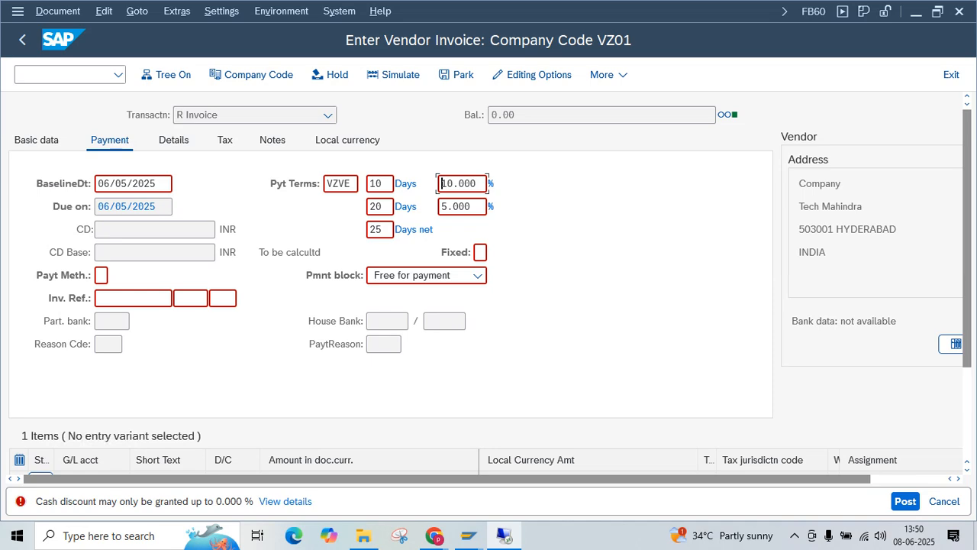
- Examine the net days and baseline date of the invoice, and try to validate the payment data again
drag(383, 229, 370, 229)
click(121, 183)
key(Return)
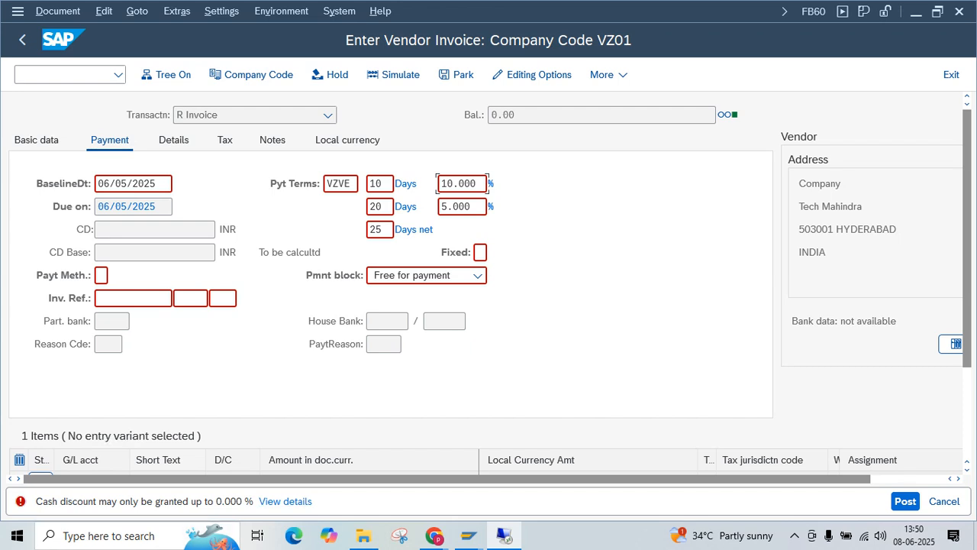
- Run transaction SPRO in a new GUI window
click(18, 11)
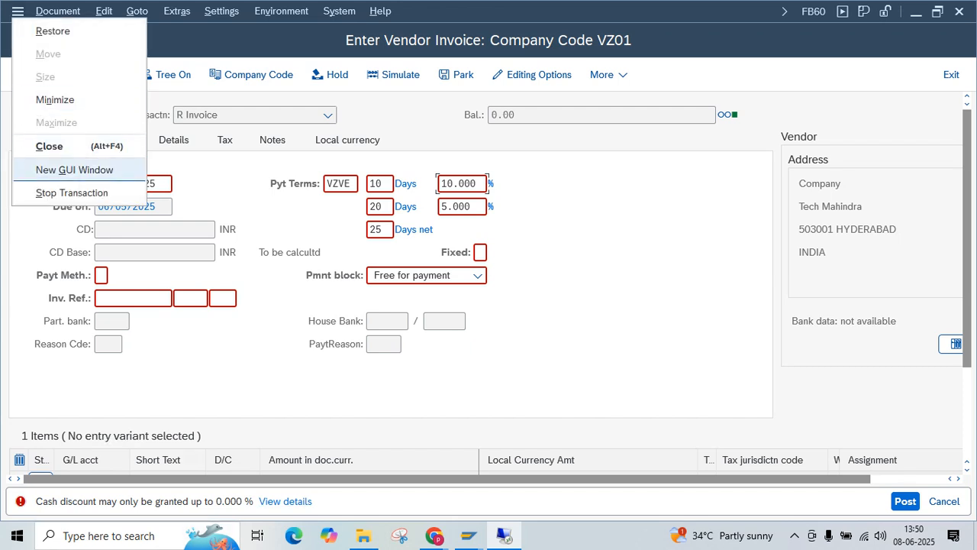
click(74, 169)
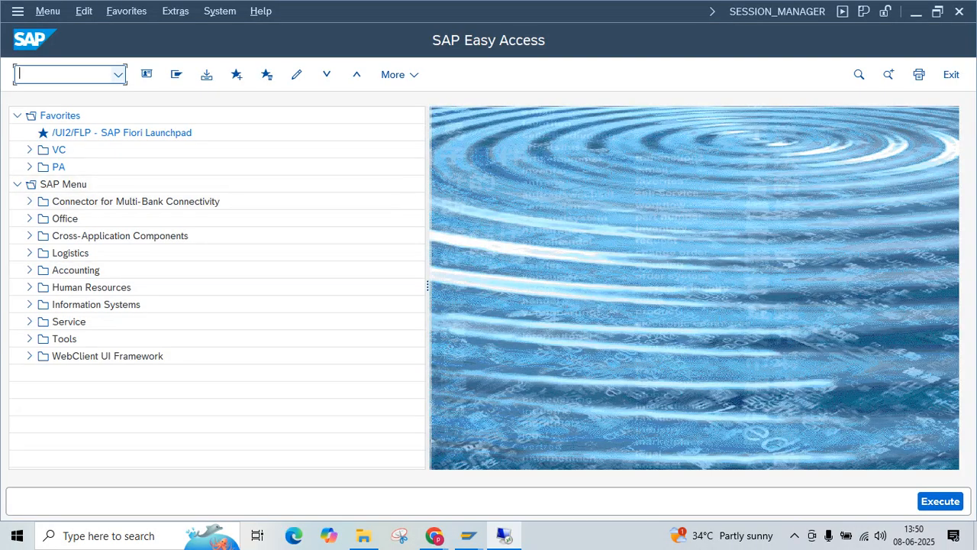
click(119, 75)
key(Down)
key(Down)
key(Down)
key(Down)
key(Down)
key(Down)
key(Down)
key(Down)
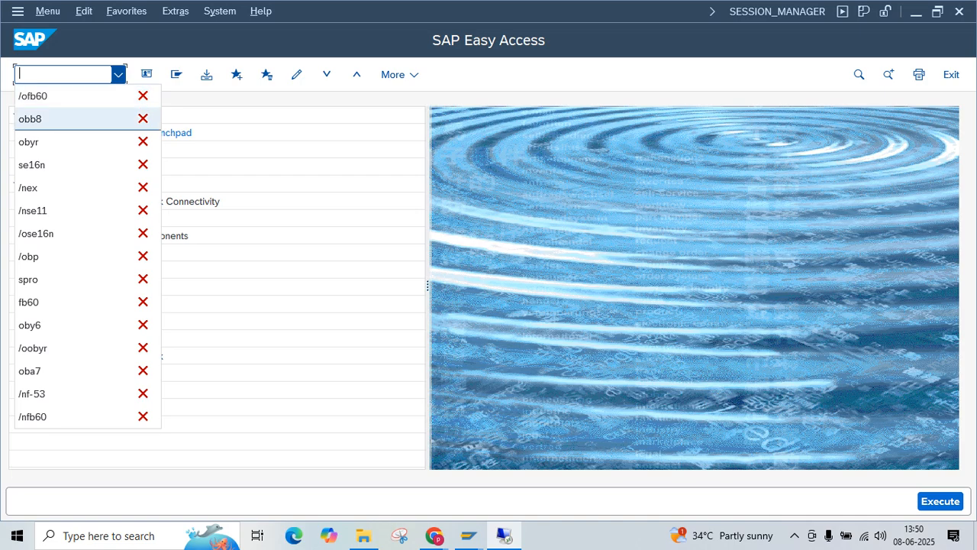
key(Return)
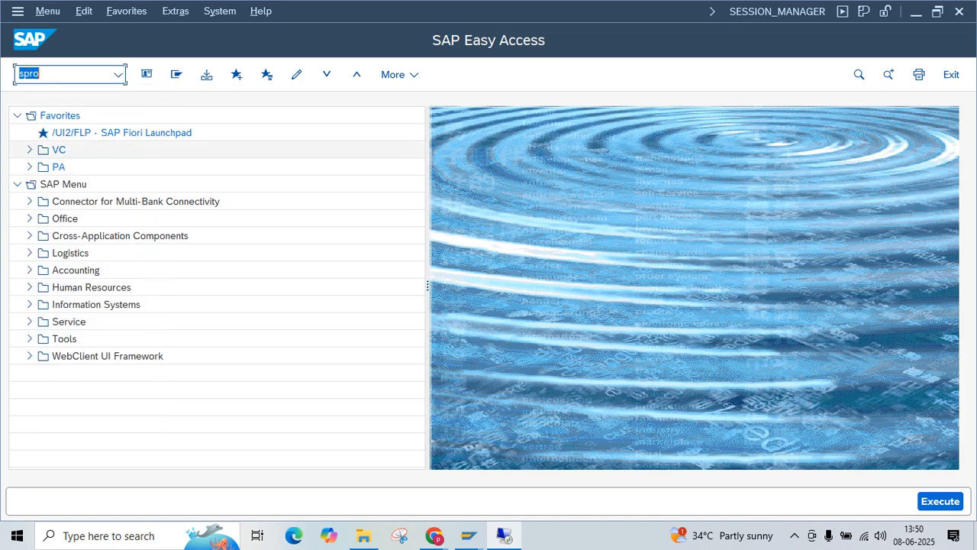
key(Return)
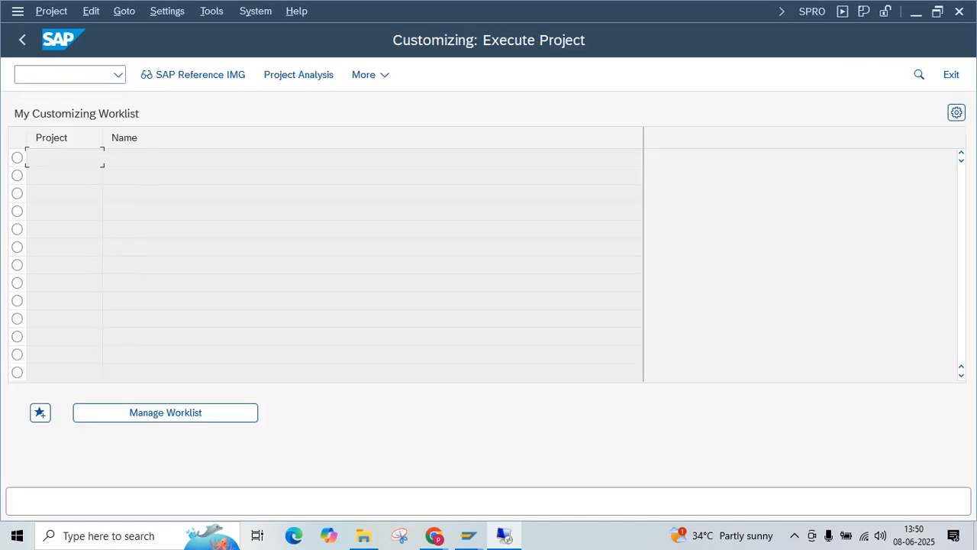
- Display the SAP Reference IMG and expand Financial Accounting
key(F5)
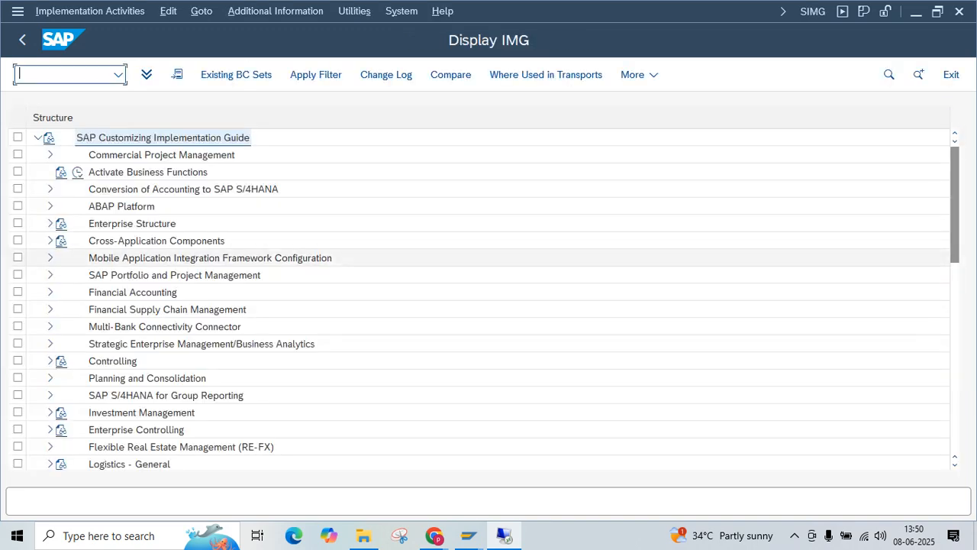
click(79, 292)
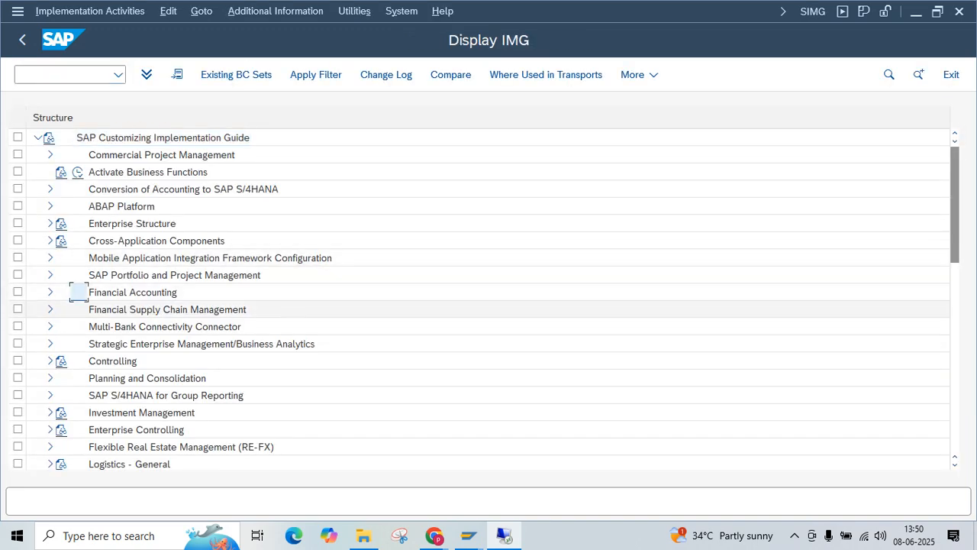
click(51, 292)
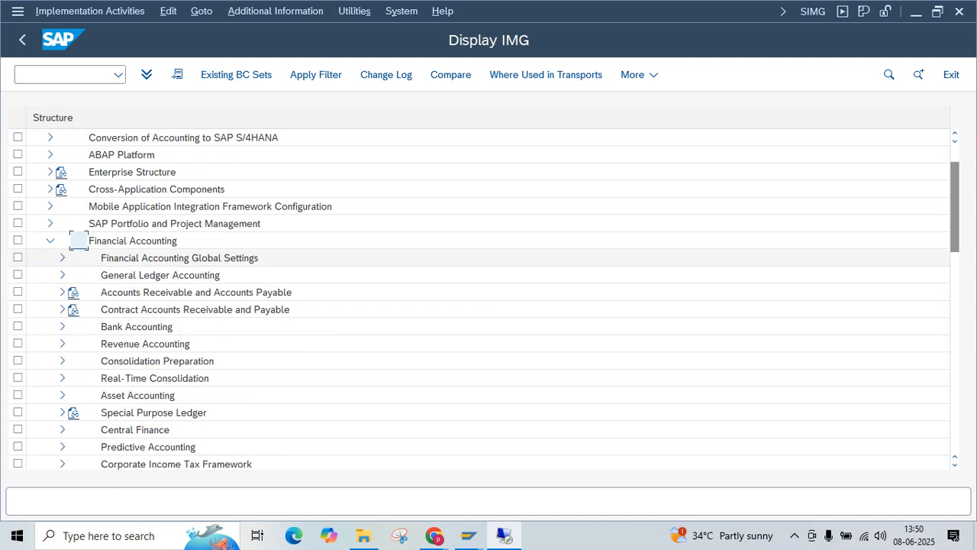
click(152, 292)
click(63, 292)
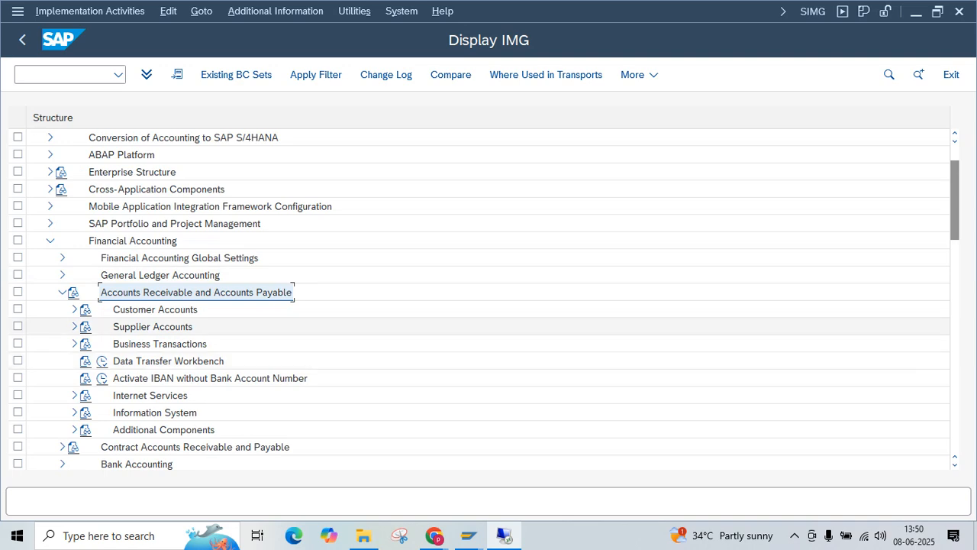
click(159, 344)
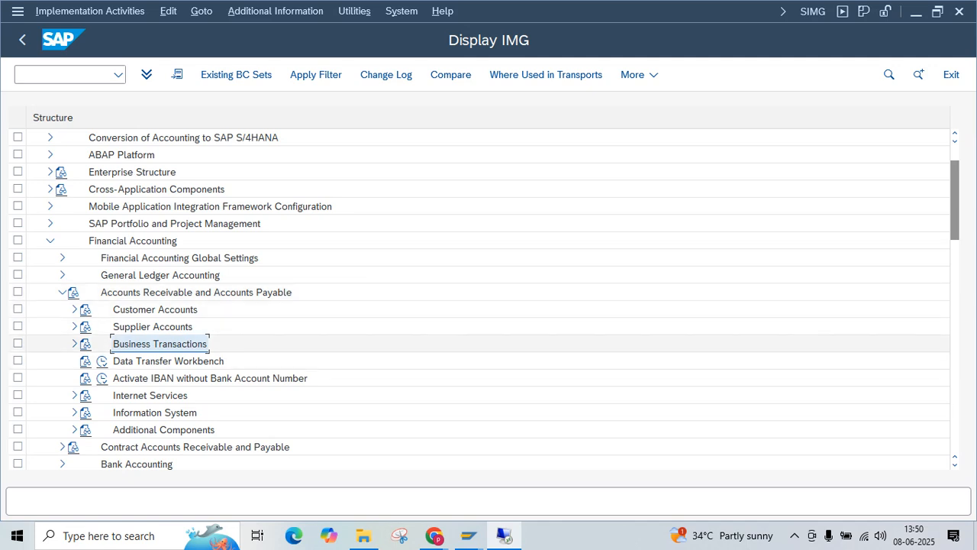
click(62, 293)
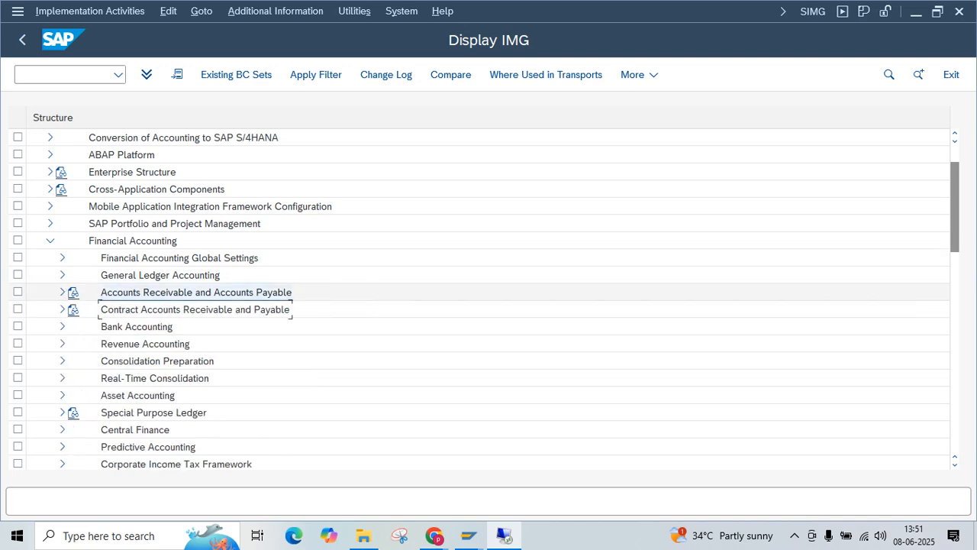
- Under General Ledger Accounting > Business Transactions > Open Item Clearing > Clearing Differences, execute Define Tolerance Groups for Employees
click(63, 275)
click(75, 309)
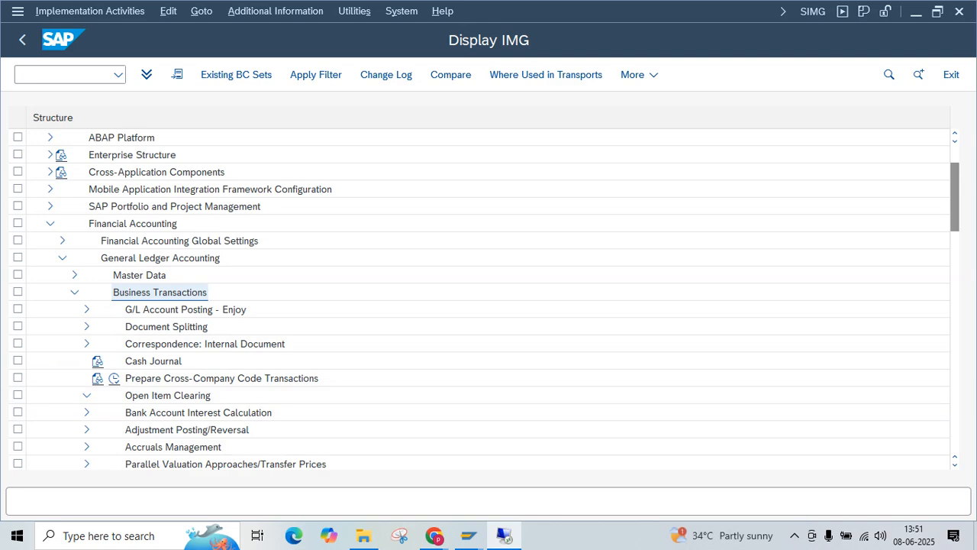
click(86, 395)
click(99, 446)
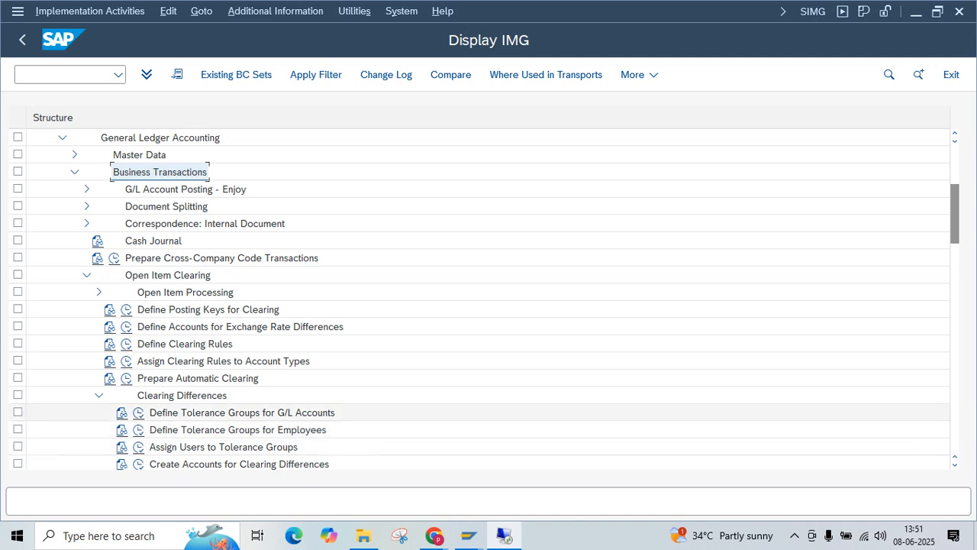
click(138, 430)
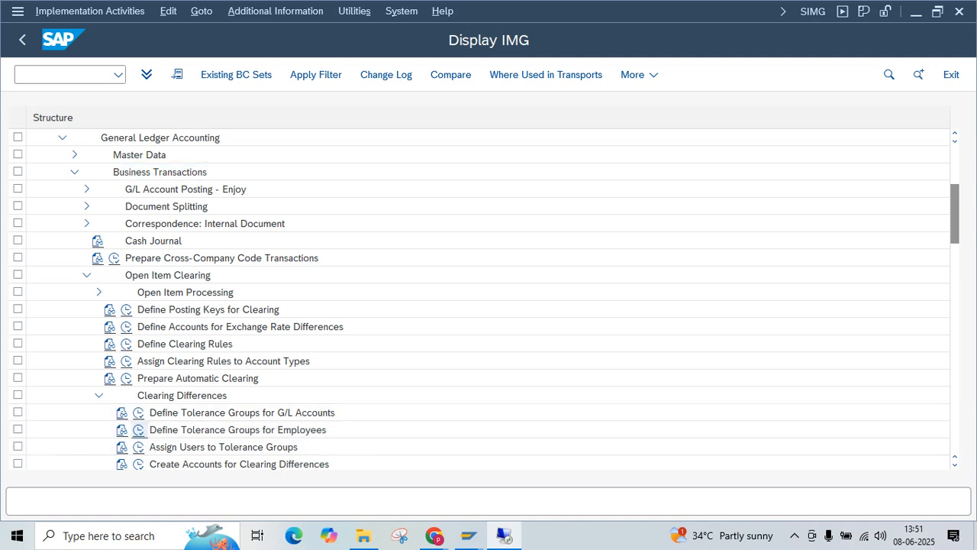
- Locate the blank tolerance group entry for company code VZ01 and open its details
click(204, 458)
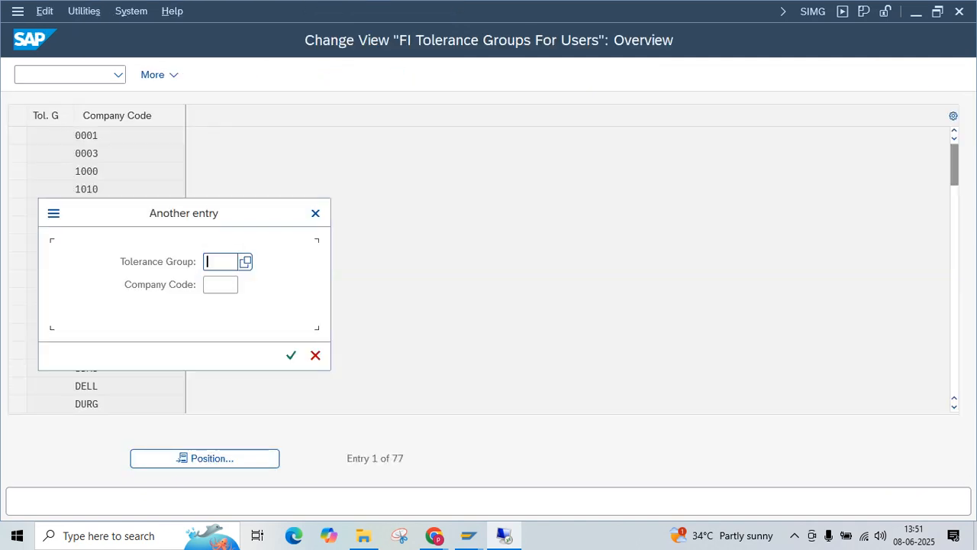
click(220, 285)
text(v)
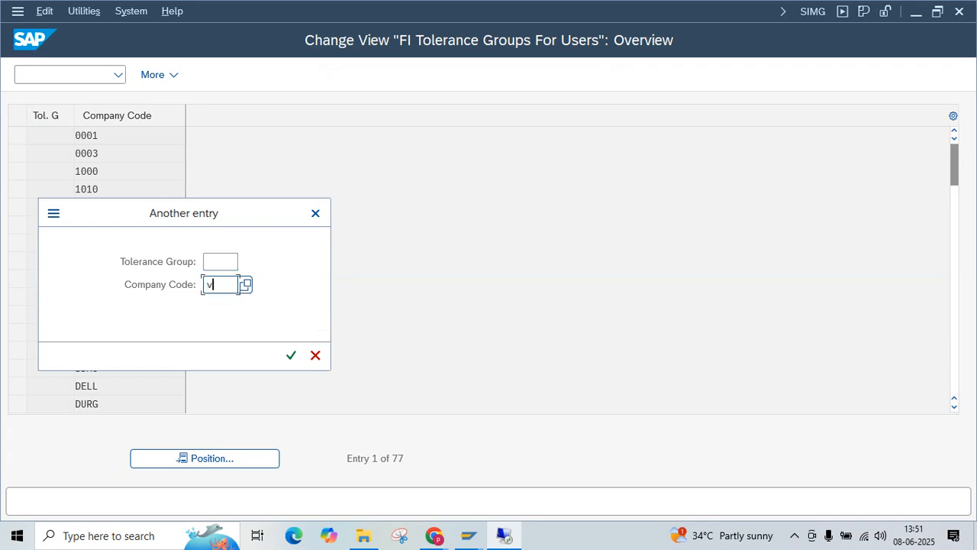
text(z01)
key(Return)
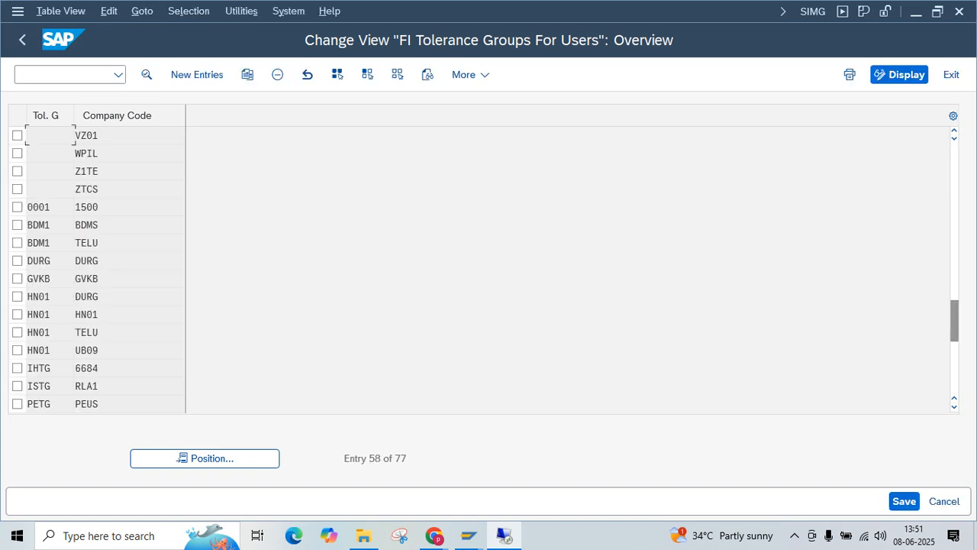
double_click(94, 136)
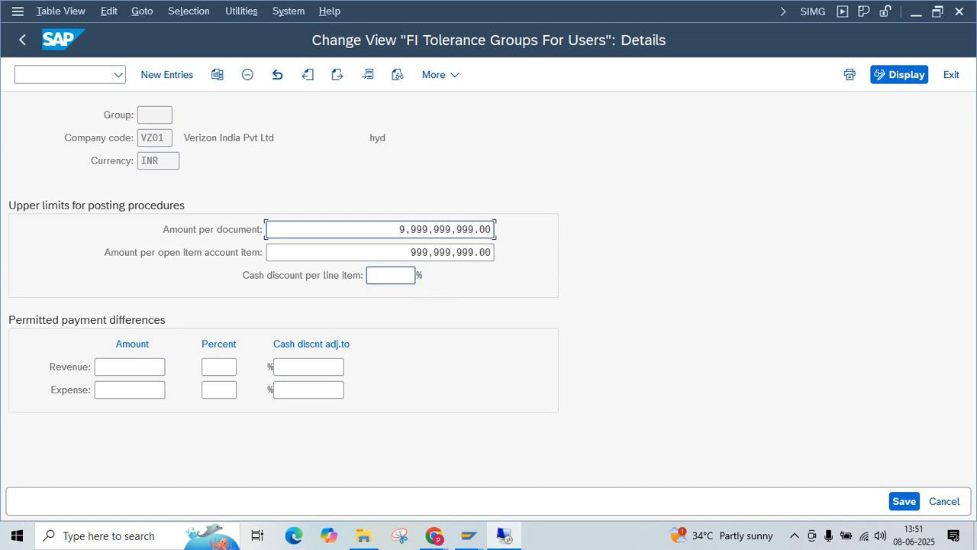
- Set the cash discount per line item to 1% for company code VZ01 and save
click(391, 276)
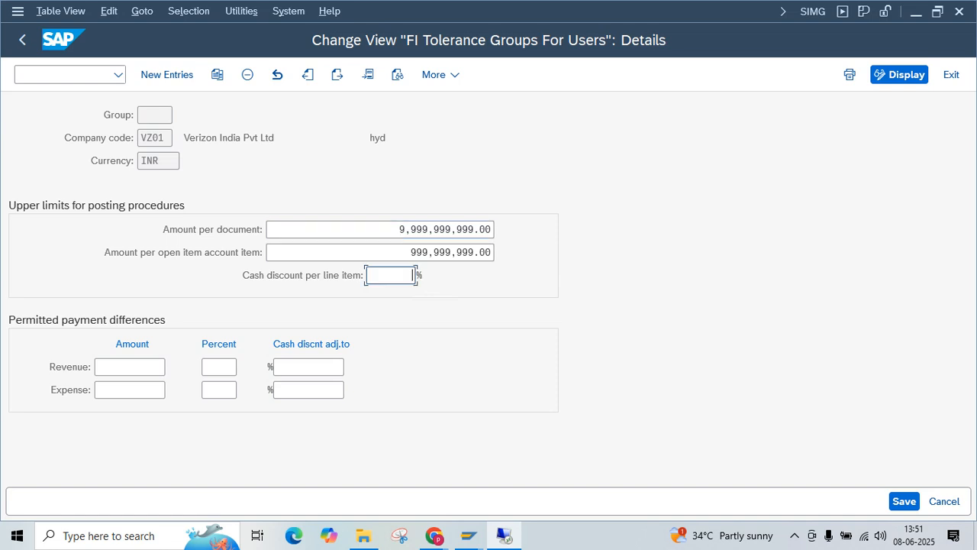
text(1)
click(903, 500)
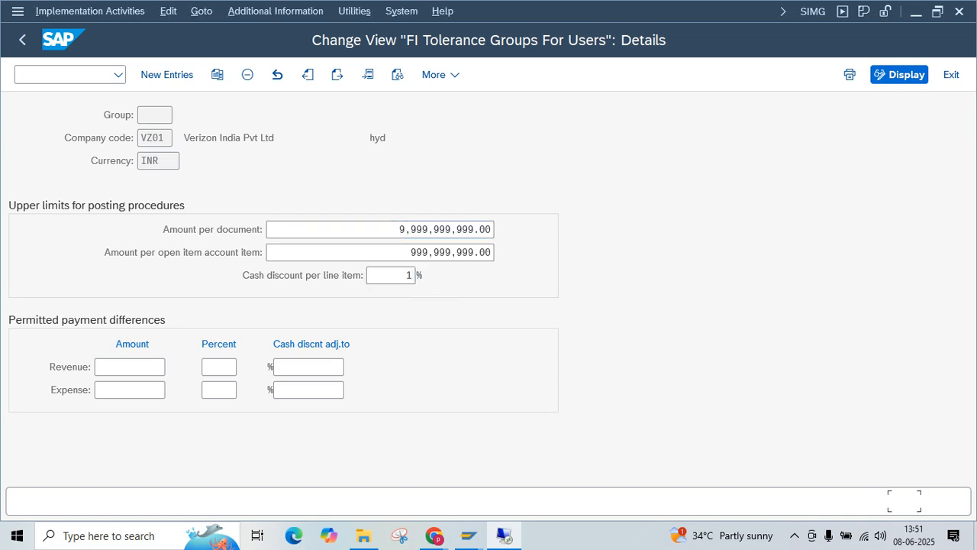
key(Return)
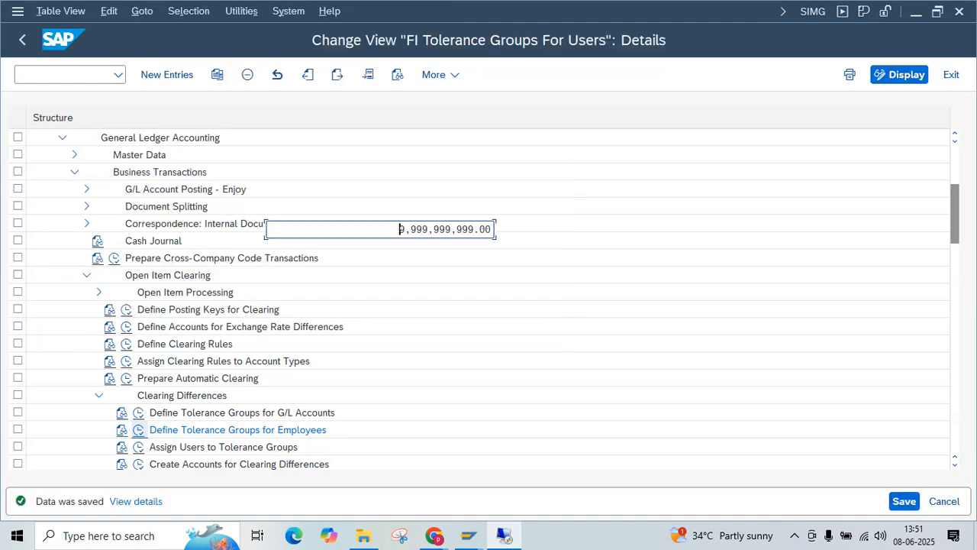
- Set the cash discount per line item to 20% in VZ01's tolerance group and save the change
double_click(397, 274)
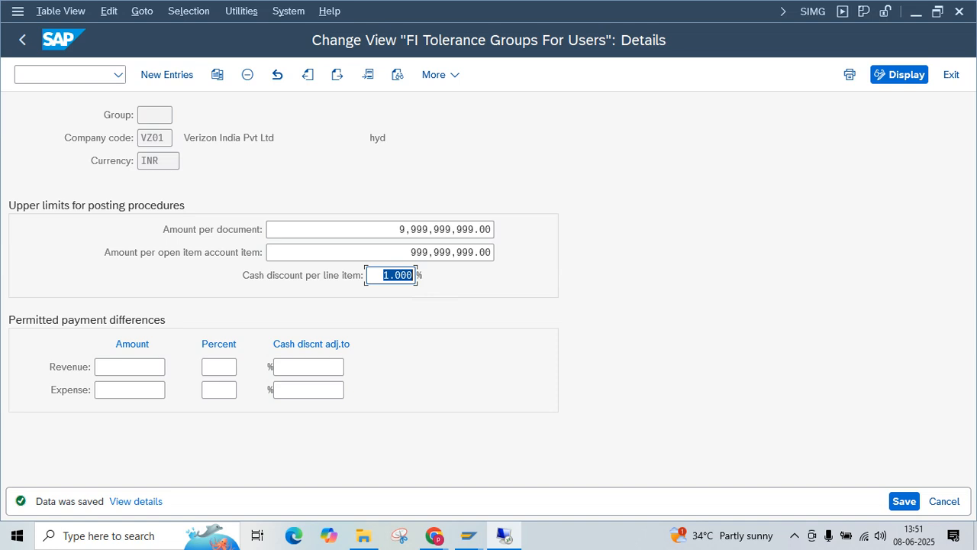
click(384, 275)
key(Delete)
key(Delete)
key(Delete)
key(Delete)
key(Delete)
text(20)
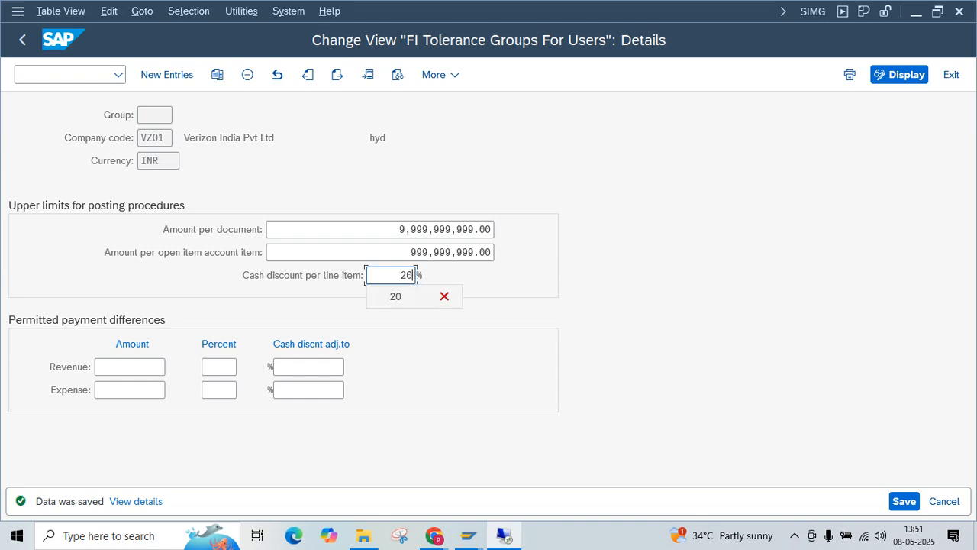
key(Return)
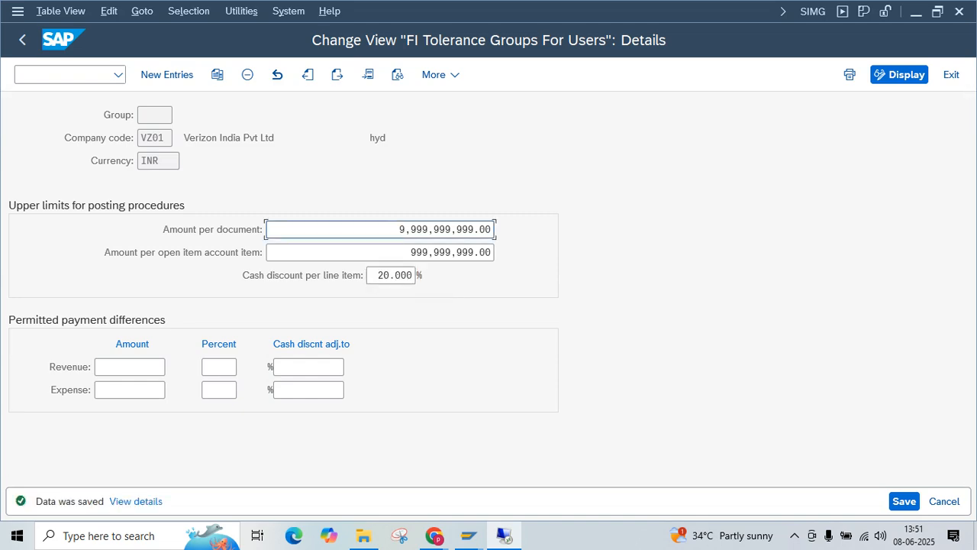
key(ctrl+s)
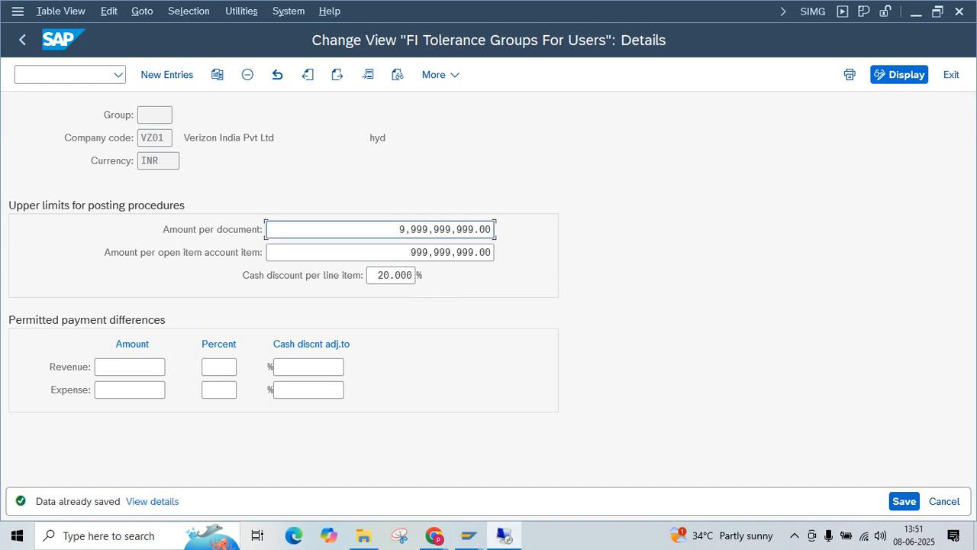
- Return to the FB60 vendor invoice window and discard the invoice being edited
key(alt+Tab)
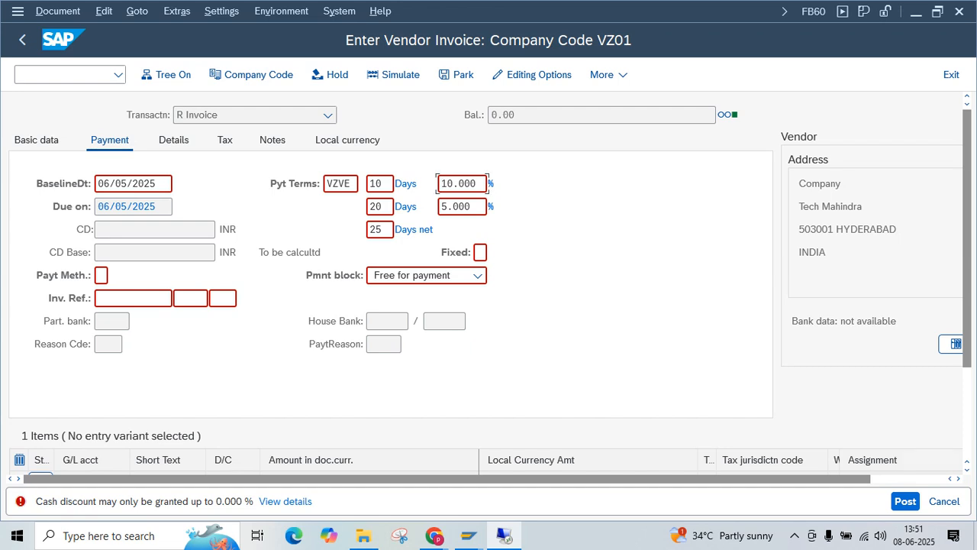
click(945, 501)
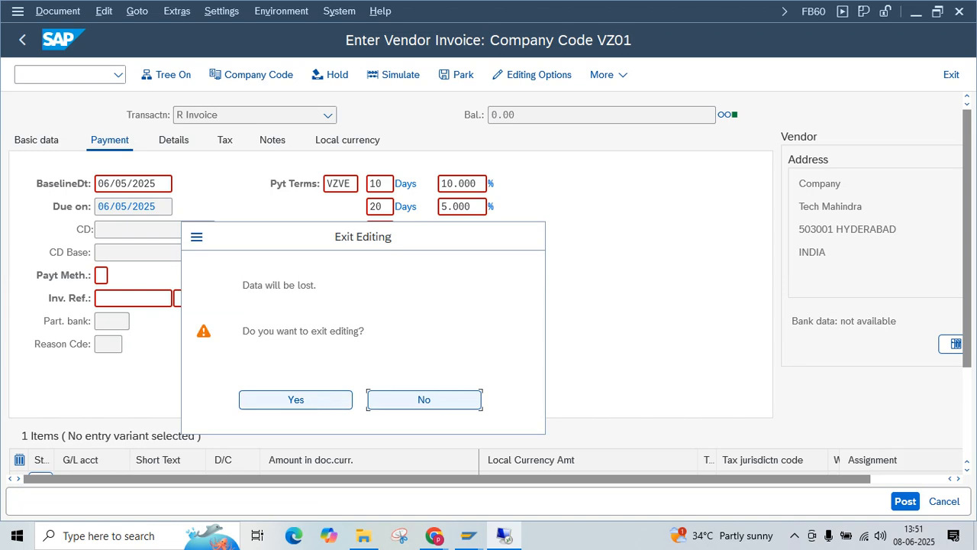
click(295, 400)
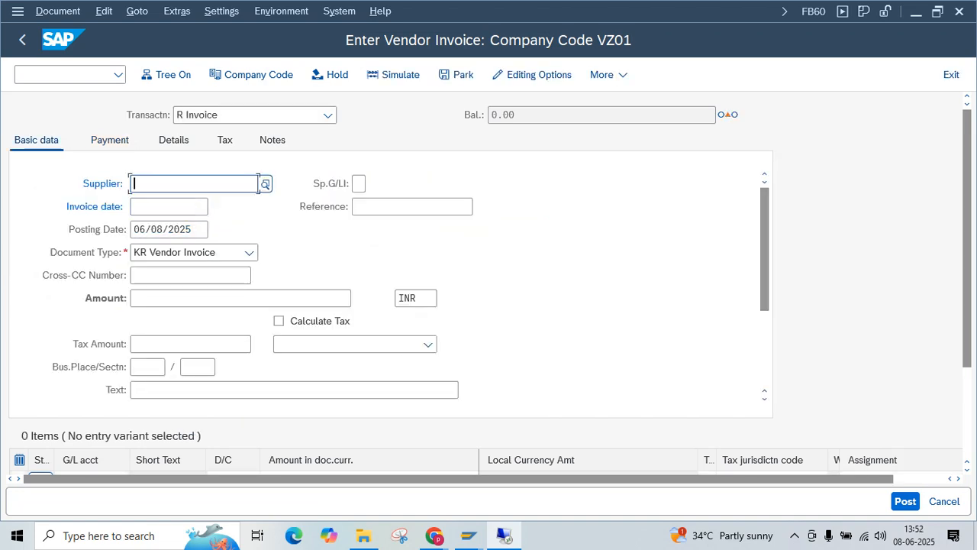
- Enter the supplier number and the invoice date 06/05/2025 in the new vendor invoice
key(Return)
key(Tab)
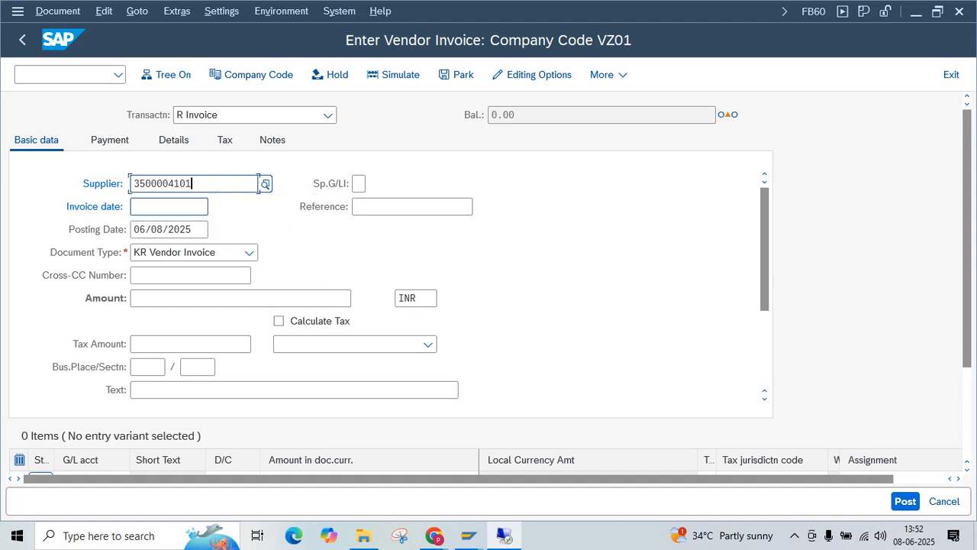
key(Return)
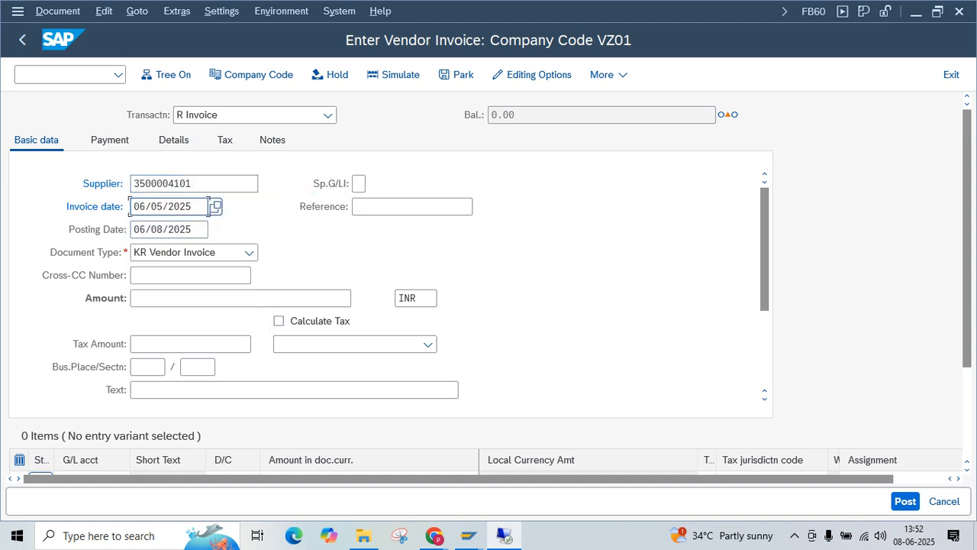
- Set the session status display to show the user instead of the transaction
click(813, 12)
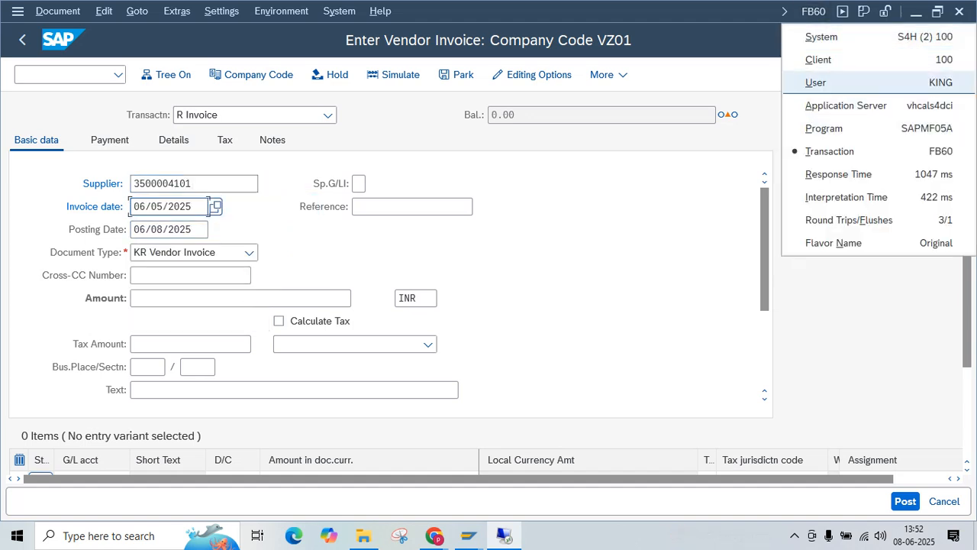
click(818, 82)
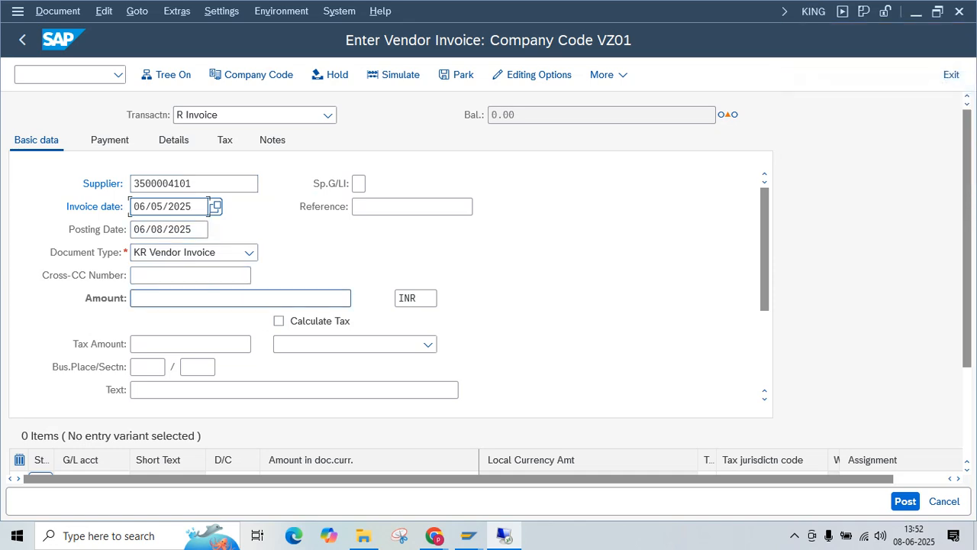
- Set the invoice amount to 2000 INR and the text to "vendor invoice"
click(200, 298)
key(Down)
key(Return)
click(459, 389)
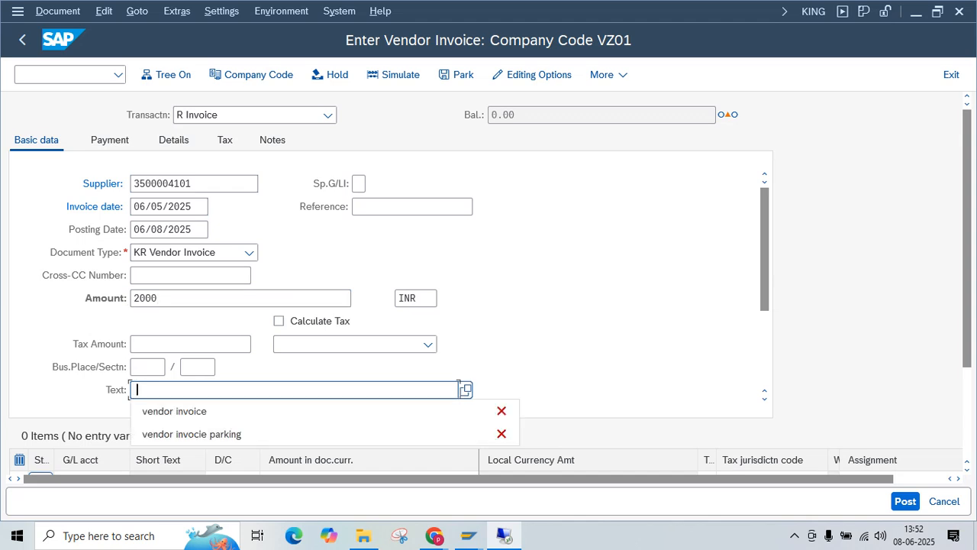
key(Return)
- Open the G/L account entry of the first invoice line item
scroll(198, 270, down, 3)
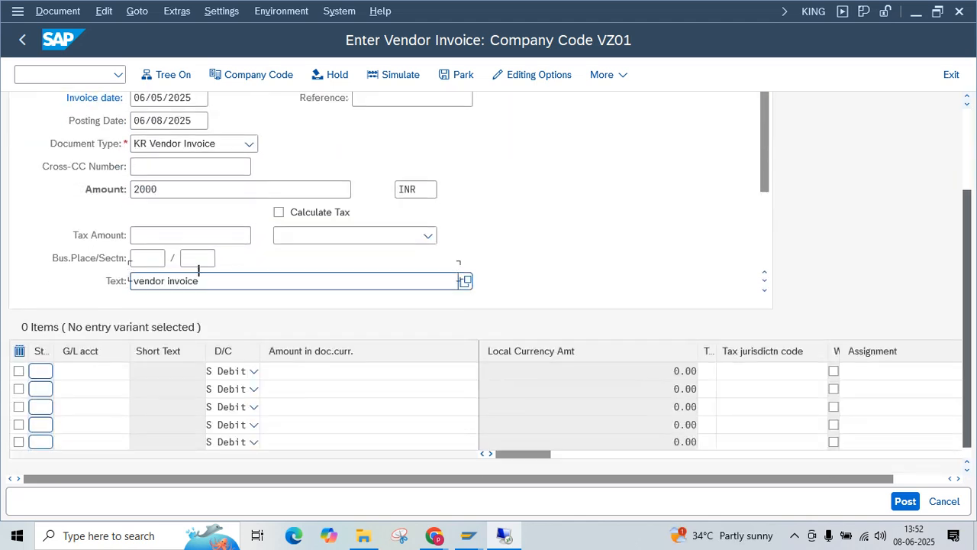
click(90, 360)
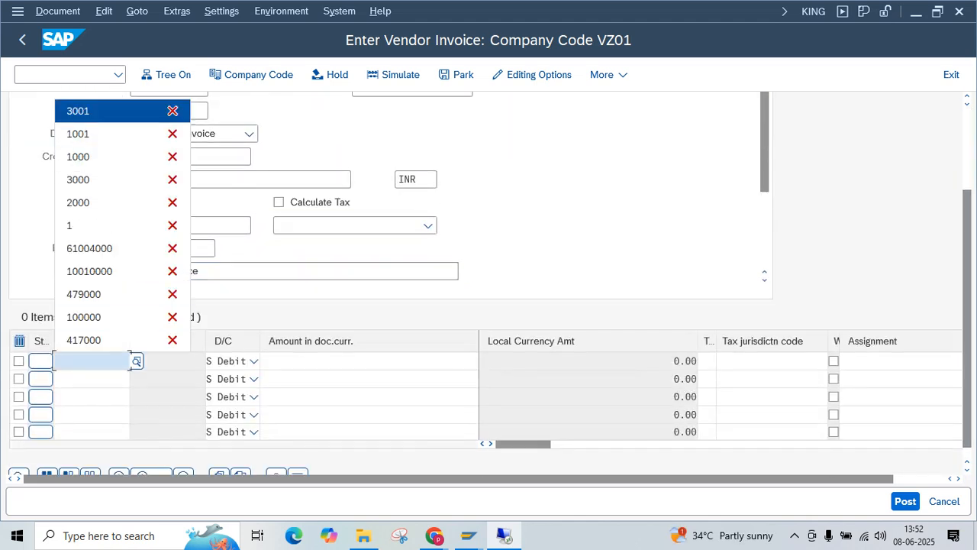
- Enter a debit line item of 2000 INR on G/L account 3001 in the vendor invoice
click(99, 109)
click(351, 361)
click(358, 43)
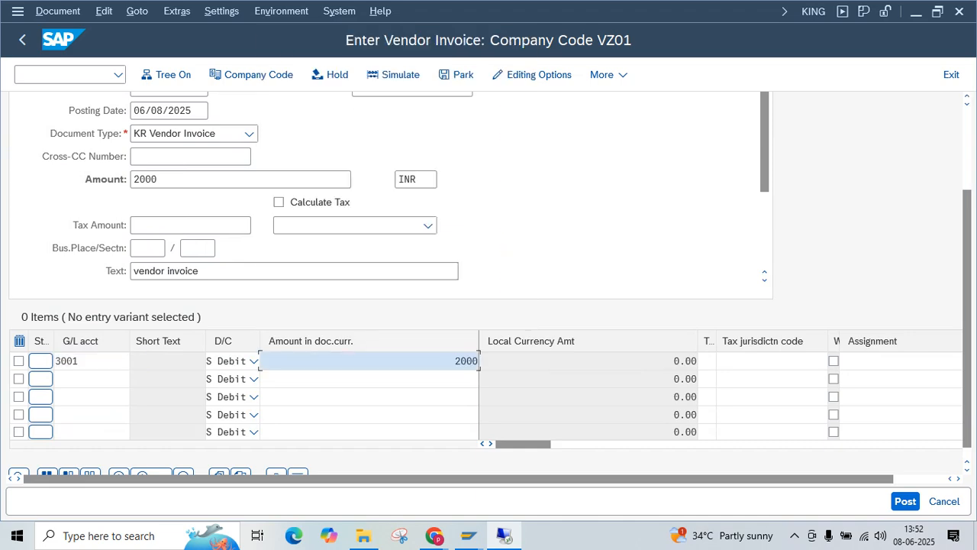
key(Return)
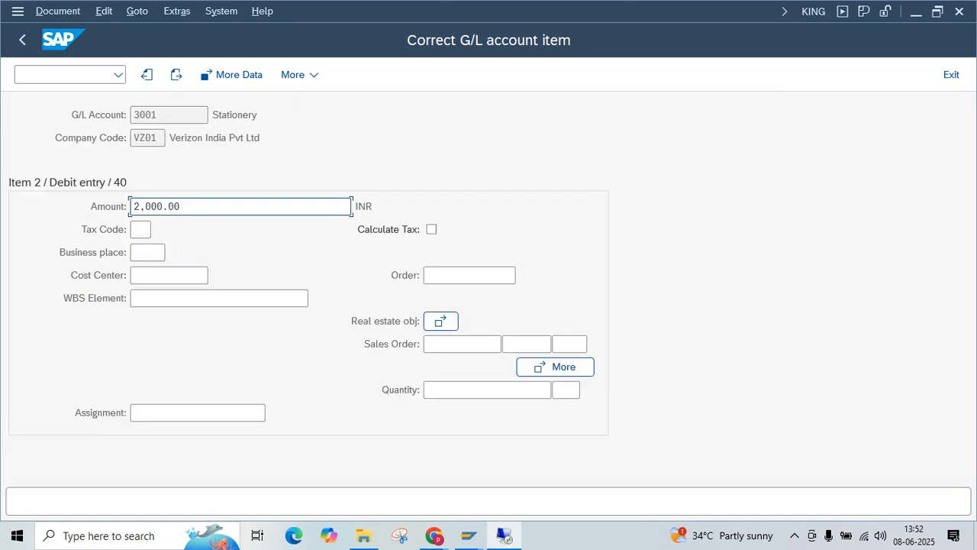
- Assign cost center 100100 to the stationery line item and accept it without a tax code
click(168, 275)
click(165, 295)
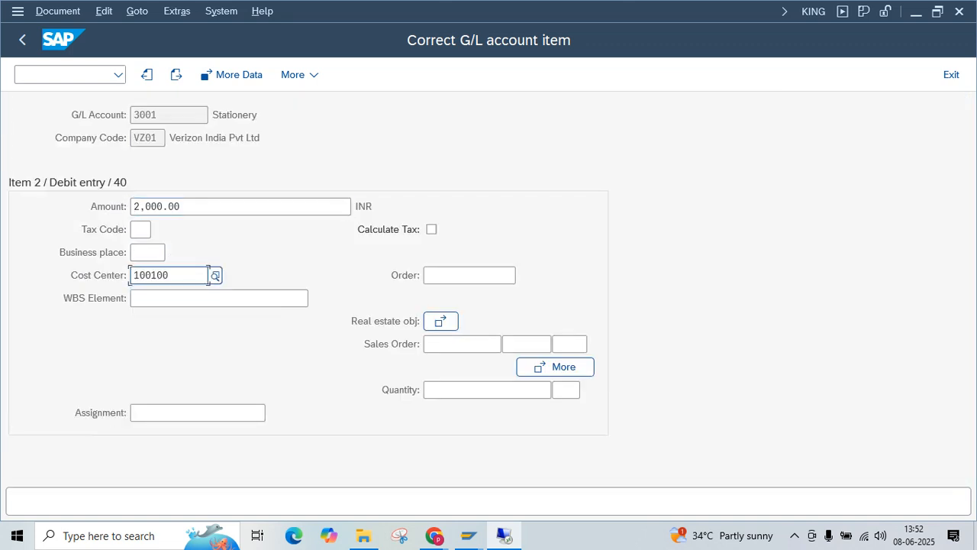
key(Return)
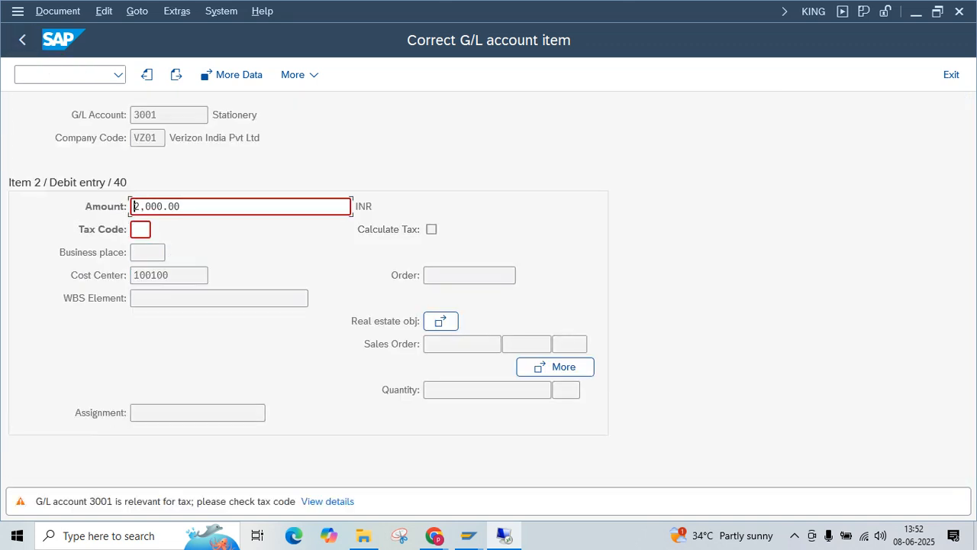
key(Return)
scroll(386, 259, up, 2)
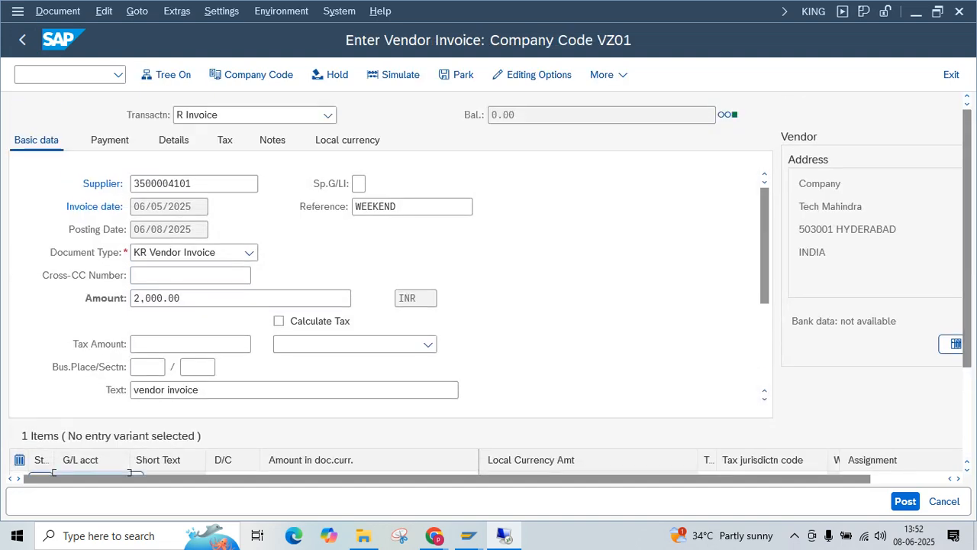
- Set the payment terms of the vendor invoice to VZVE in its payment data
click(110, 140)
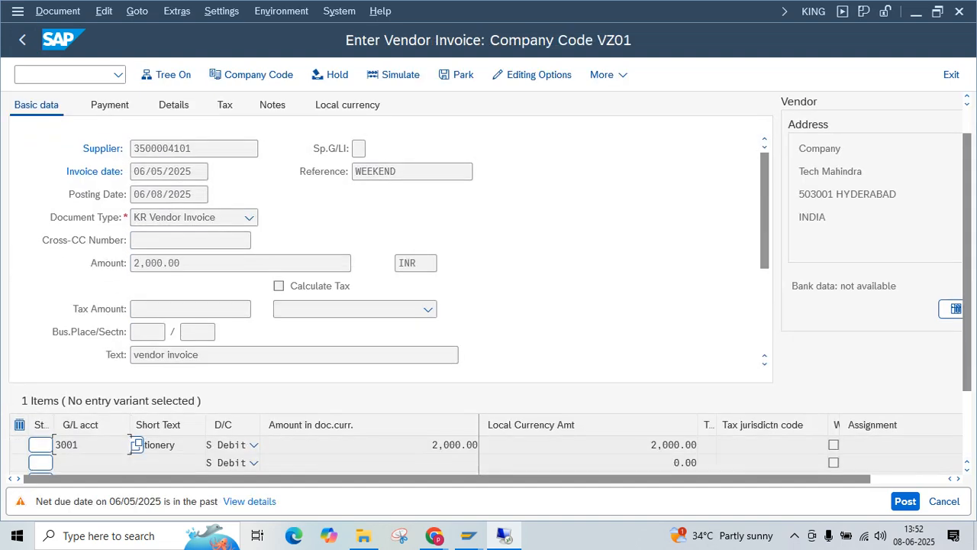
key(Return)
key(Return)
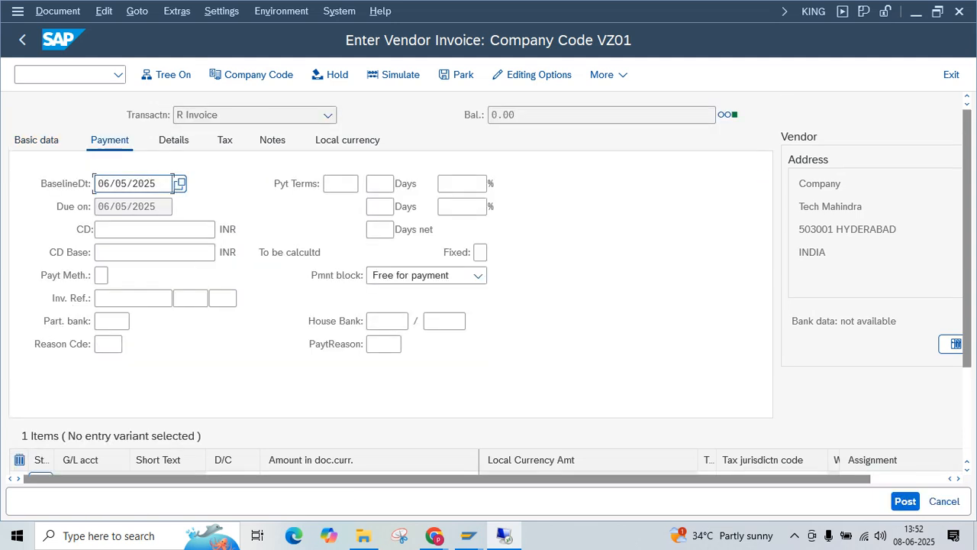
key(Return)
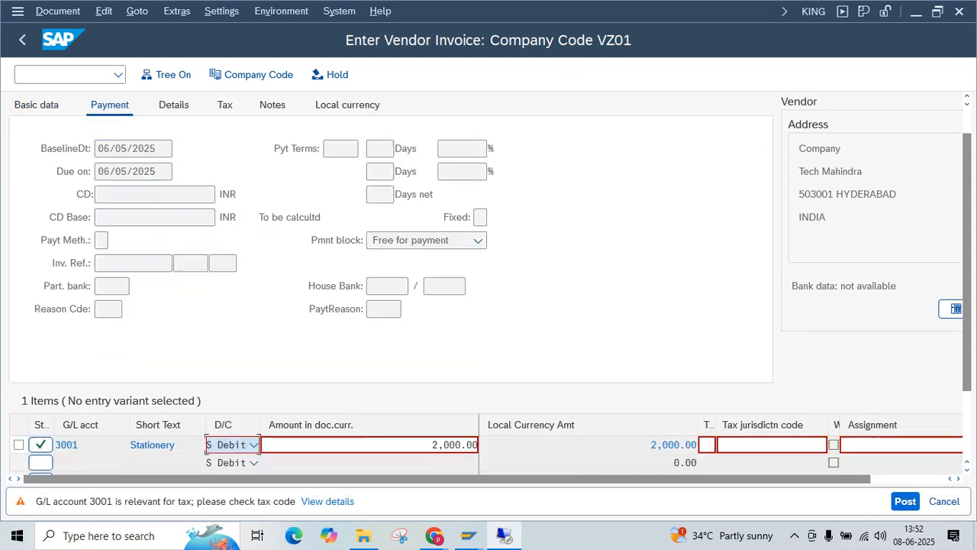
key(Return)
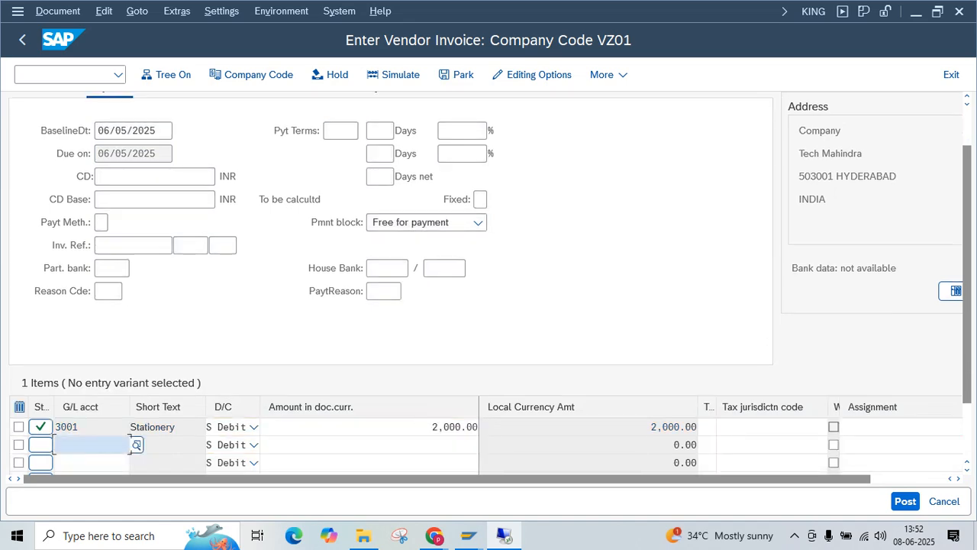
key(Down)
key(Down)
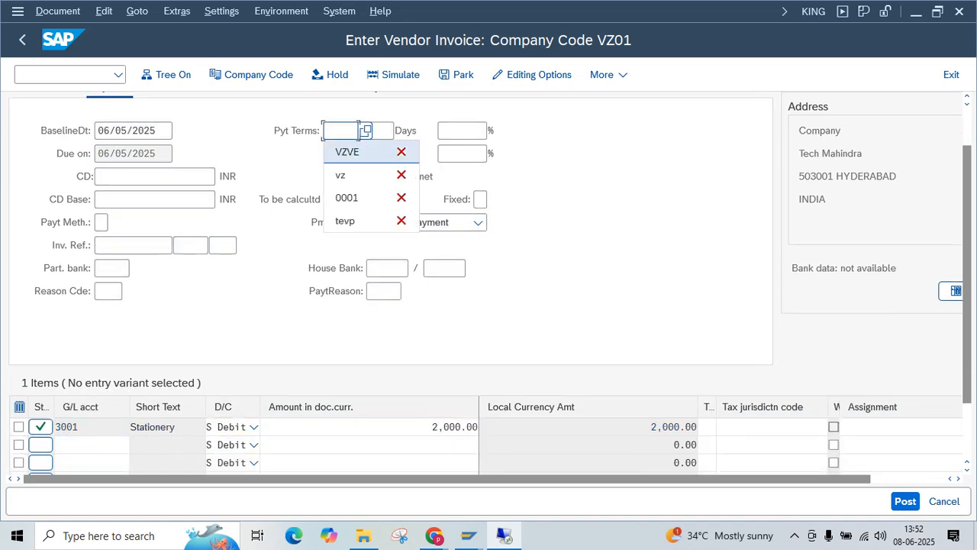
key(Return)
key(Return)
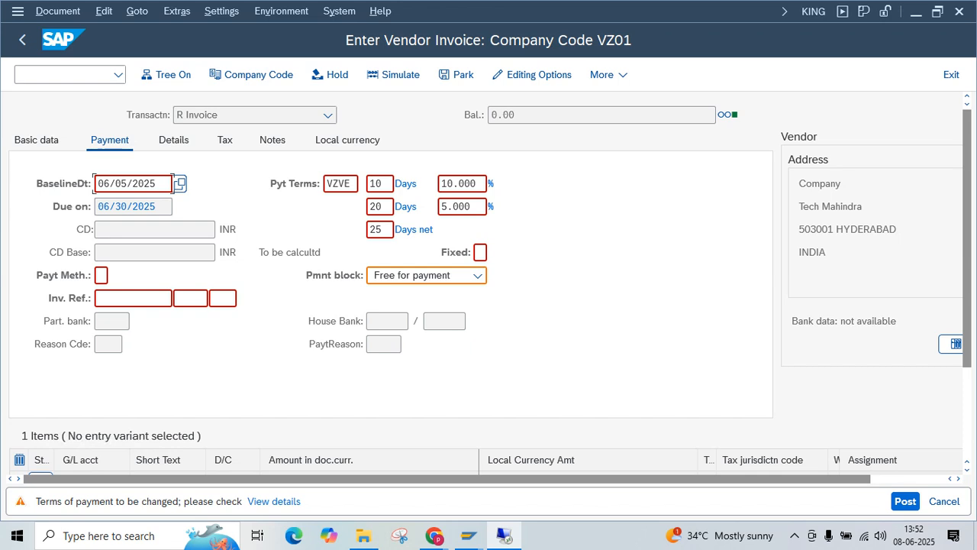
- Examine the baseline date, due date, net days and discount percentage of the invoice's payment terms
drag(156, 206, 97, 206)
click(157, 184)
double_click(375, 229)
click(120, 206)
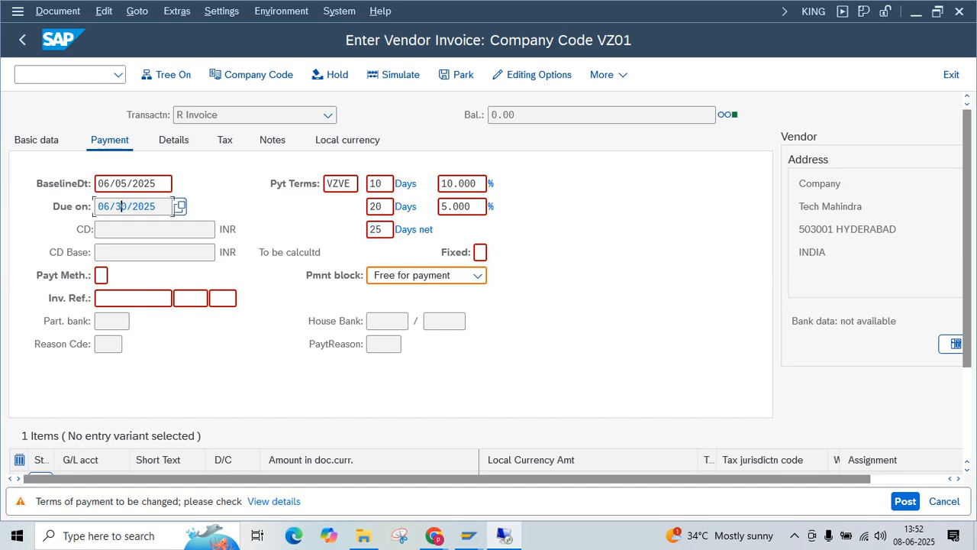
drag(383, 229, 370, 228)
drag(477, 184, 471, 184)
- Accept the changed payment terms, post the vendor invoice and display the posted document
key(Return)
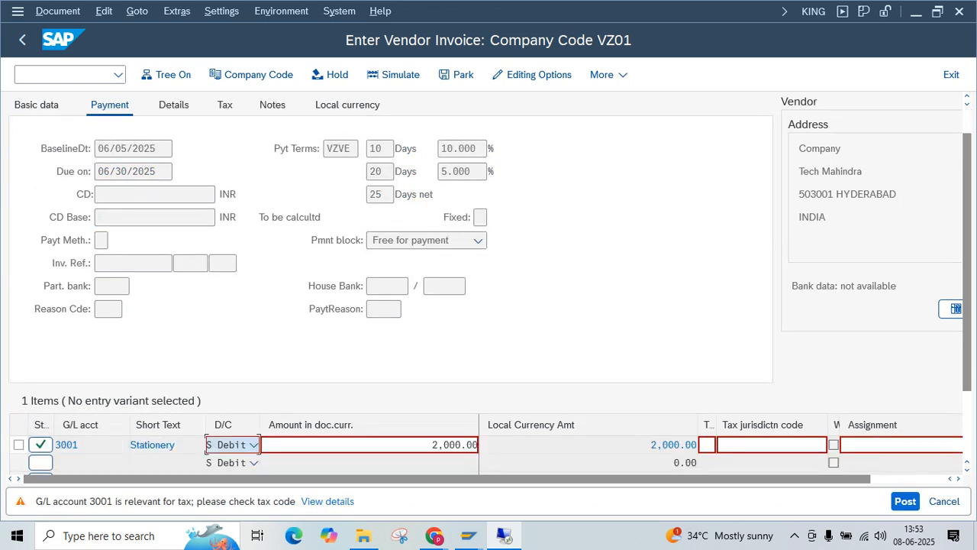
click(393, 75)
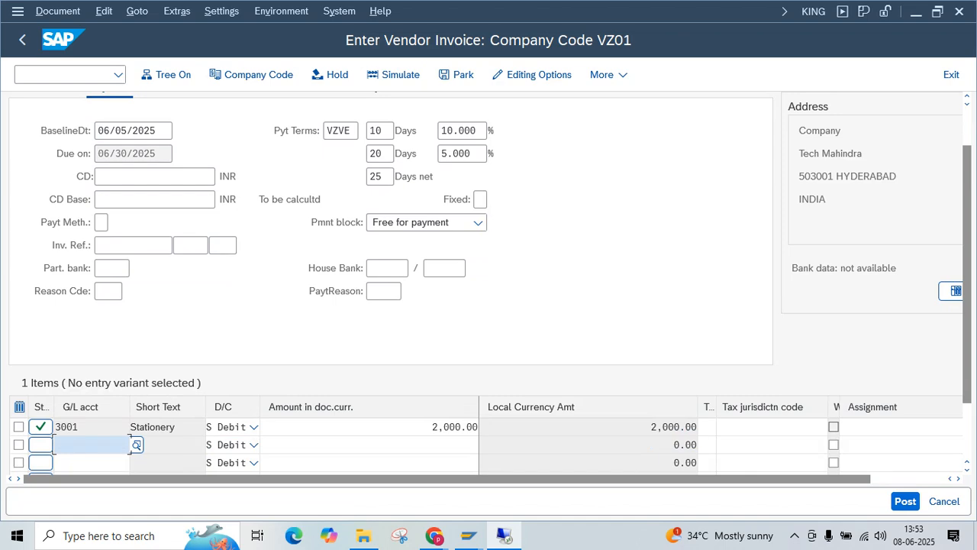
click(906, 502)
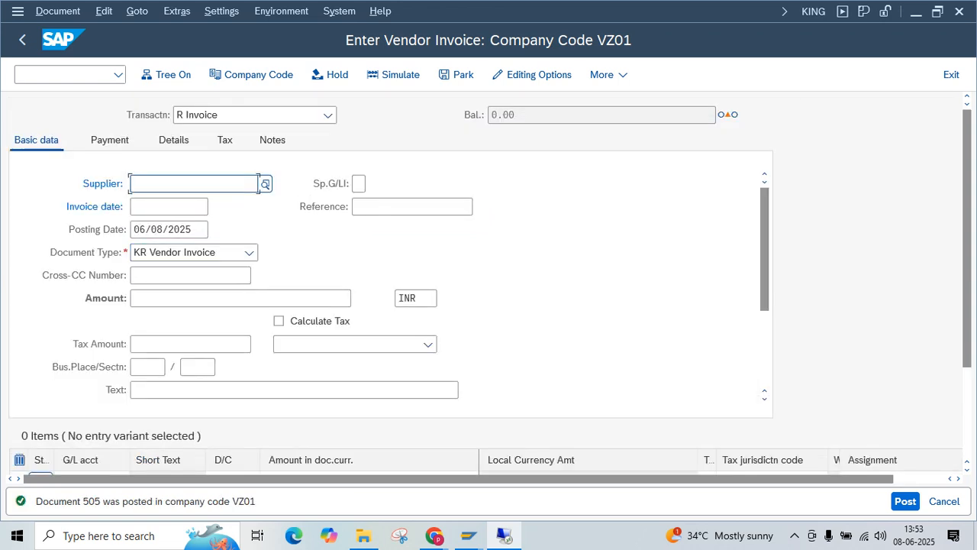
click(57, 11)
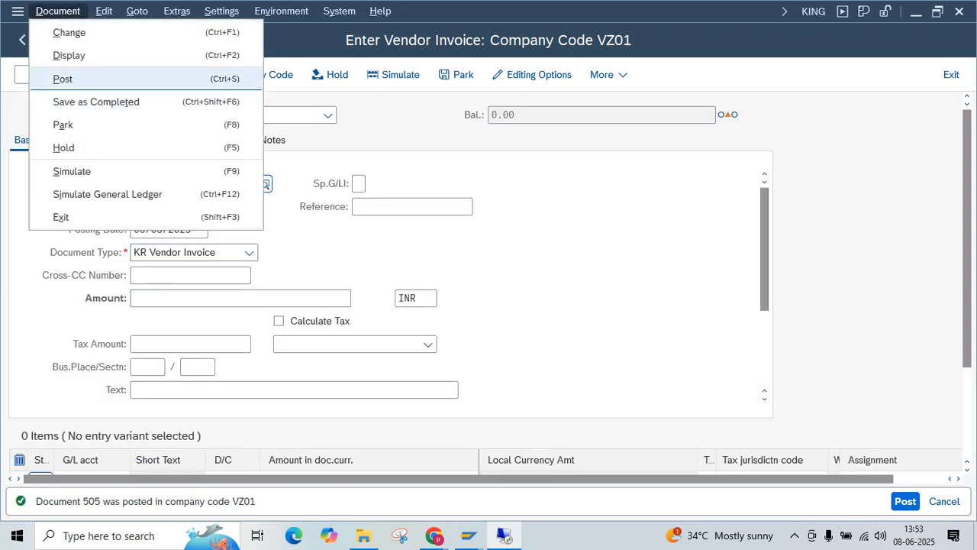
click(70, 56)
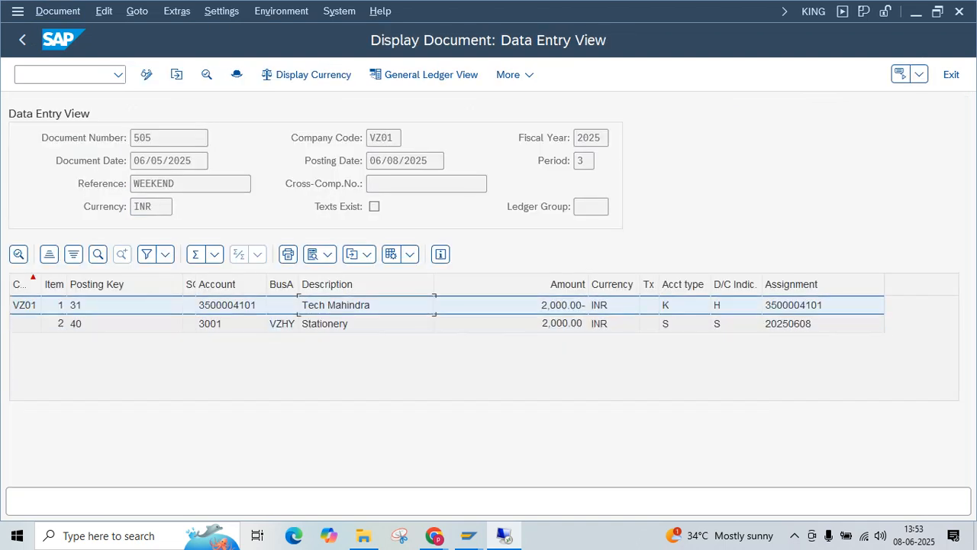
- Open a new SAP session on the Easy Access screen using the /o command
click(62, 74)
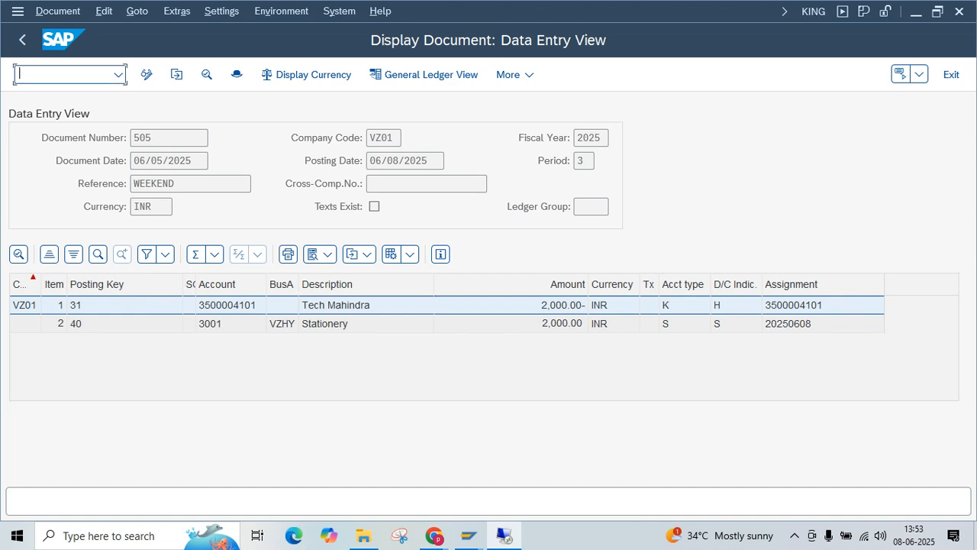
text(/o)
key(Return)
click(360, 423)
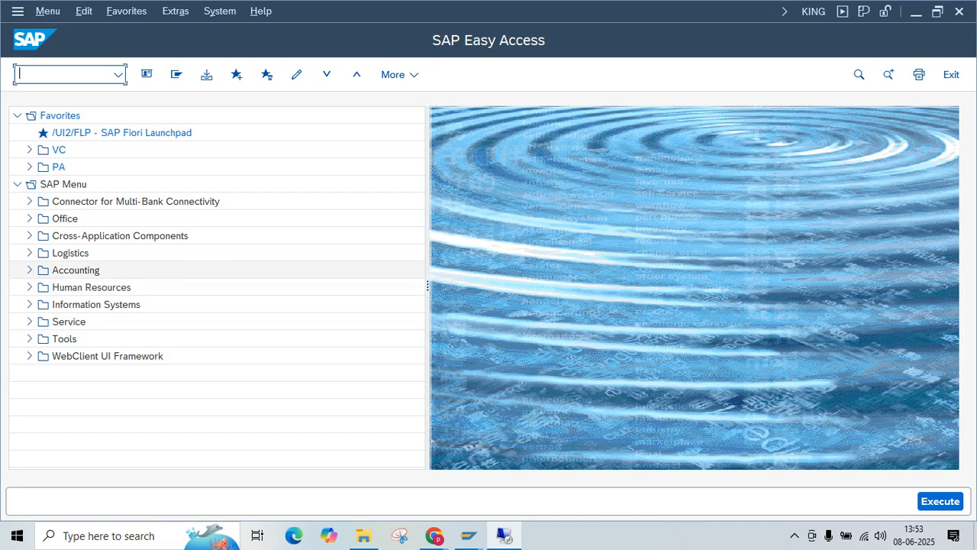
- Start transaction F-53 from the Accounts Payable outgoing payment entries under Document Entry
click(29, 270)
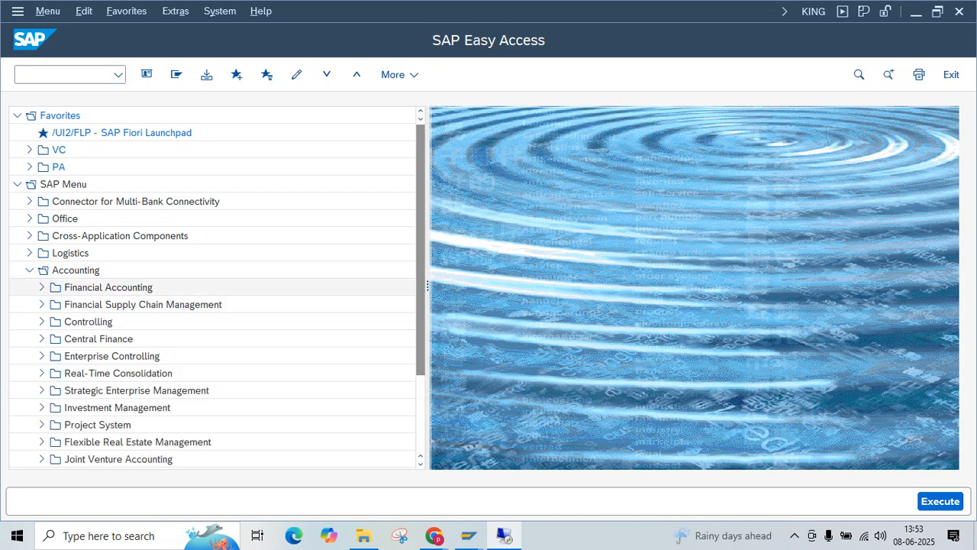
click(42, 287)
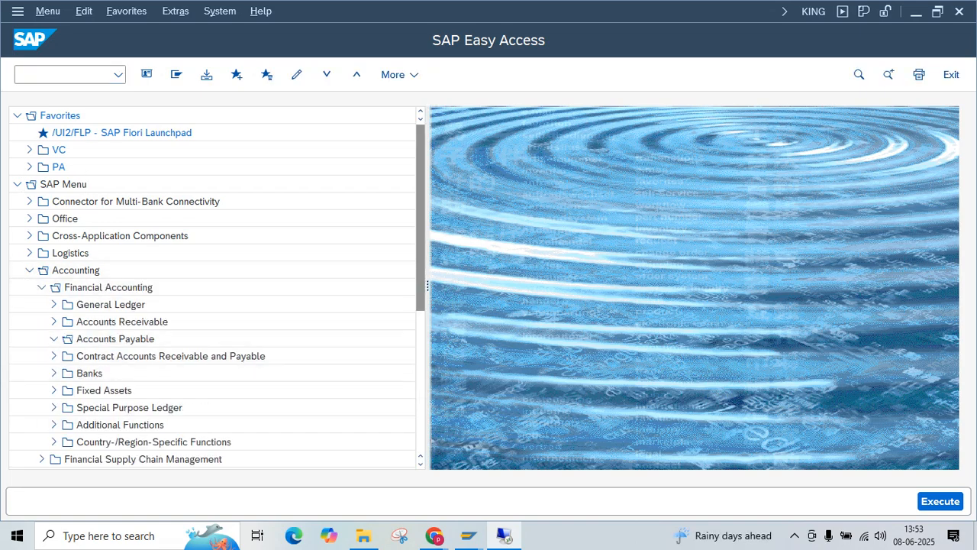
click(54, 338)
click(67, 356)
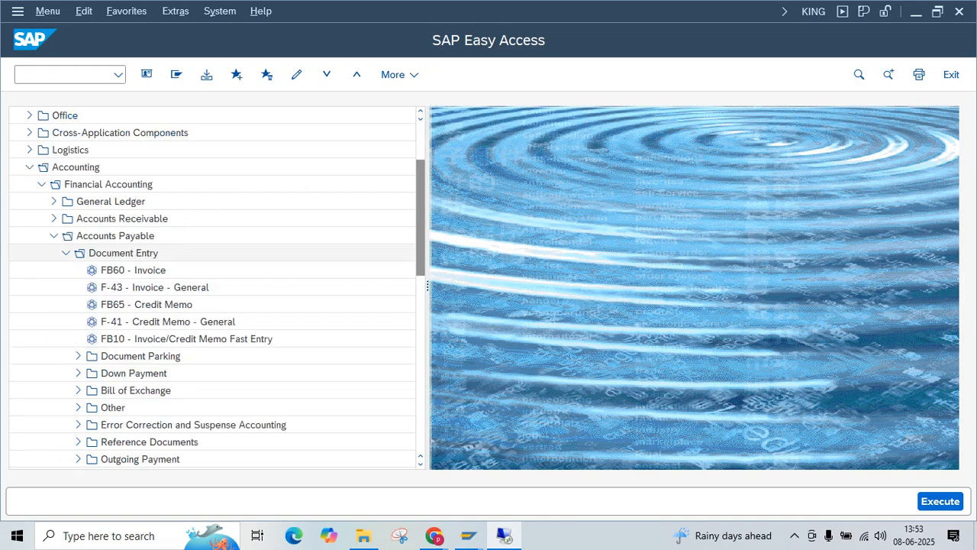
click(78, 459)
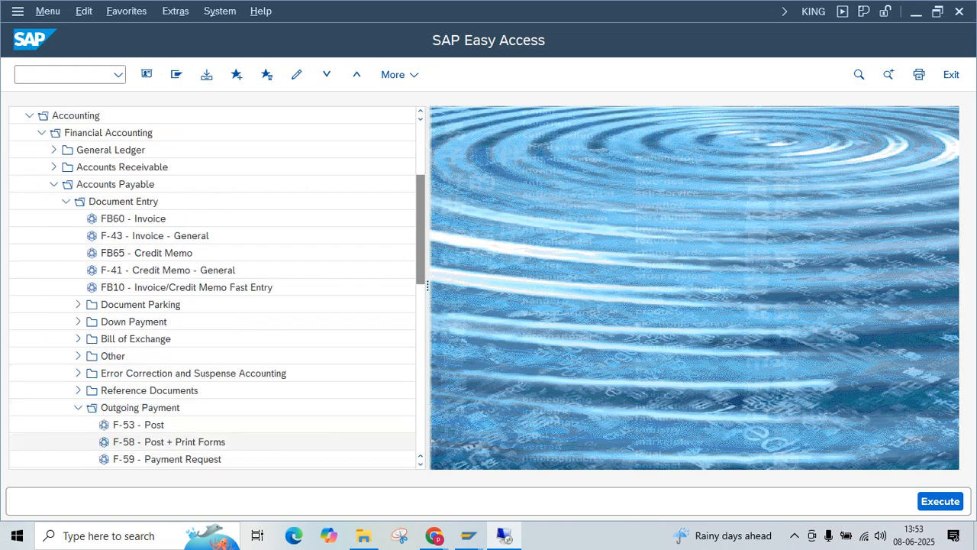
double_click(138, 425)
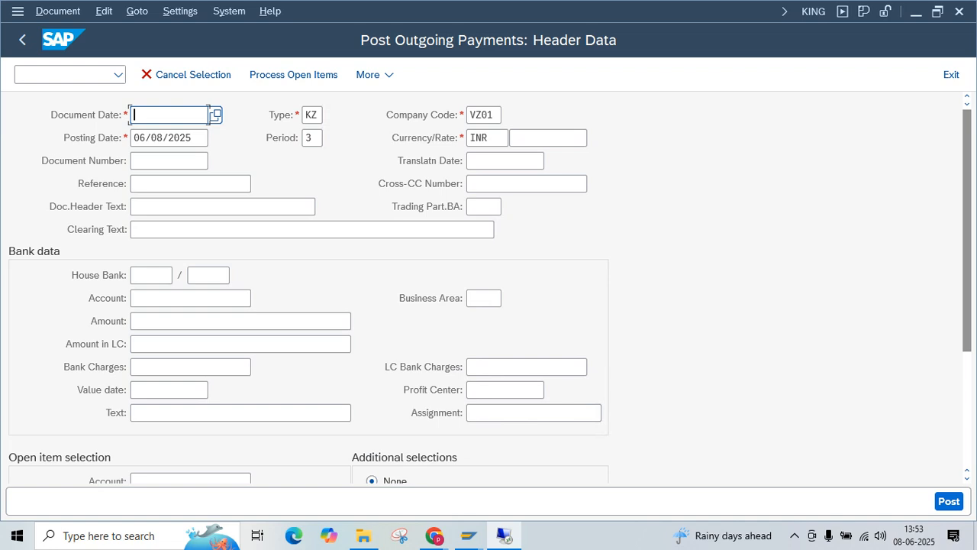
- Set the document date of the outgoing payment to 06/08/2025 from the calendar
key(space)
key(Down)
key(Escape)
key(F4)
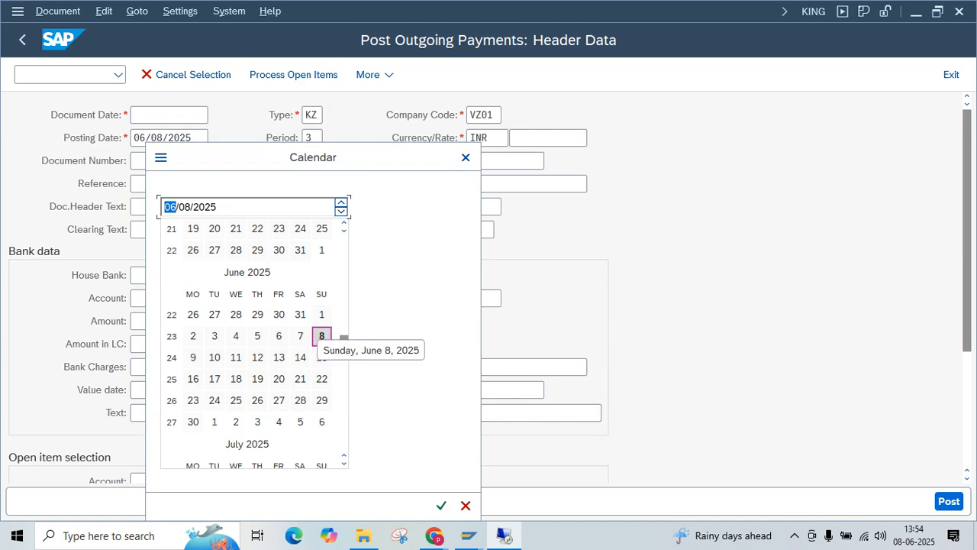
double_click(320, 336)
click(174, 138)
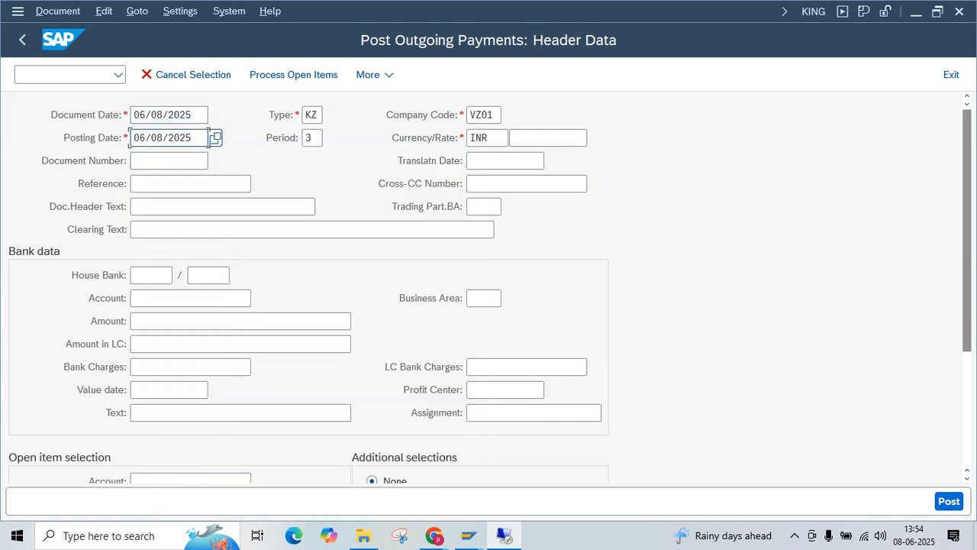
- Enter "Vendor Payment" as the document header text of the outgoing payment
click(192, 207)
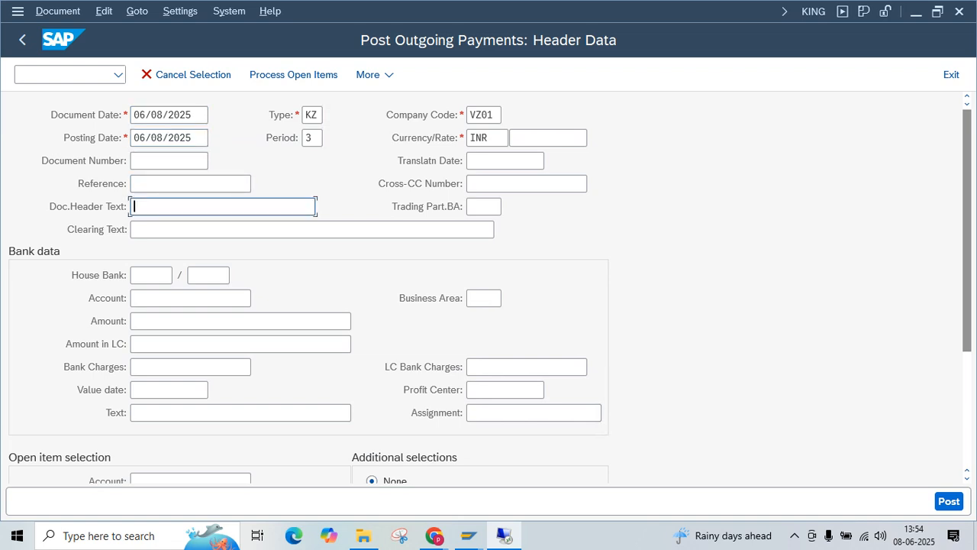
text(pay,ent)
key(BackSpace)
key(BackSpace)
key(BackSpace)
key(BackSpace)
key(BackSpace)
key(BackSpace)
key(BackSpace)
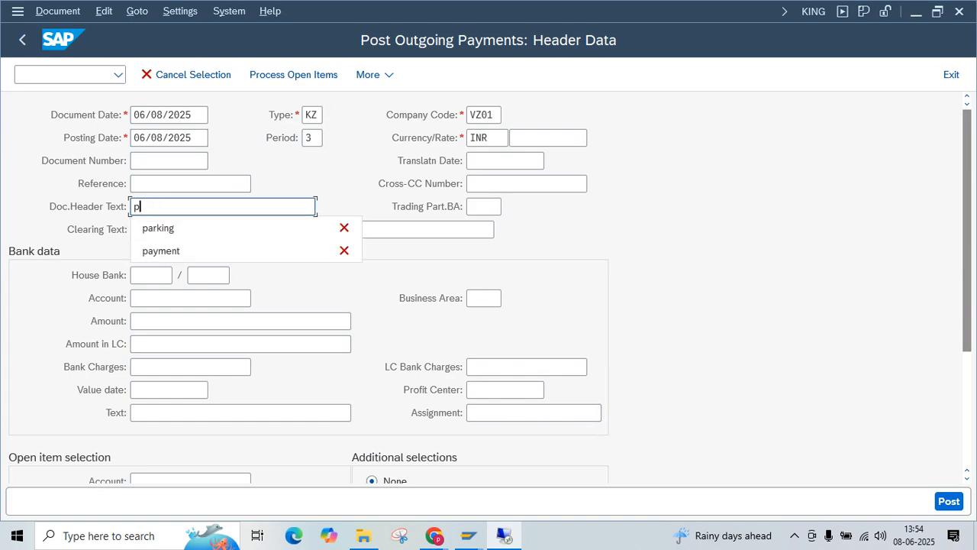
click(180, 36)
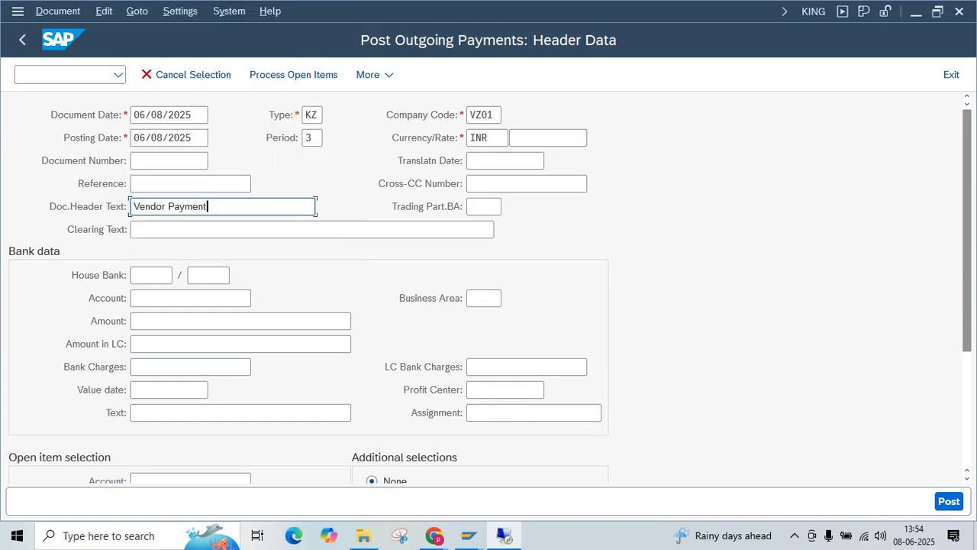
- Set the payment amount in the bank data to 1800 INR
click(197, 321)
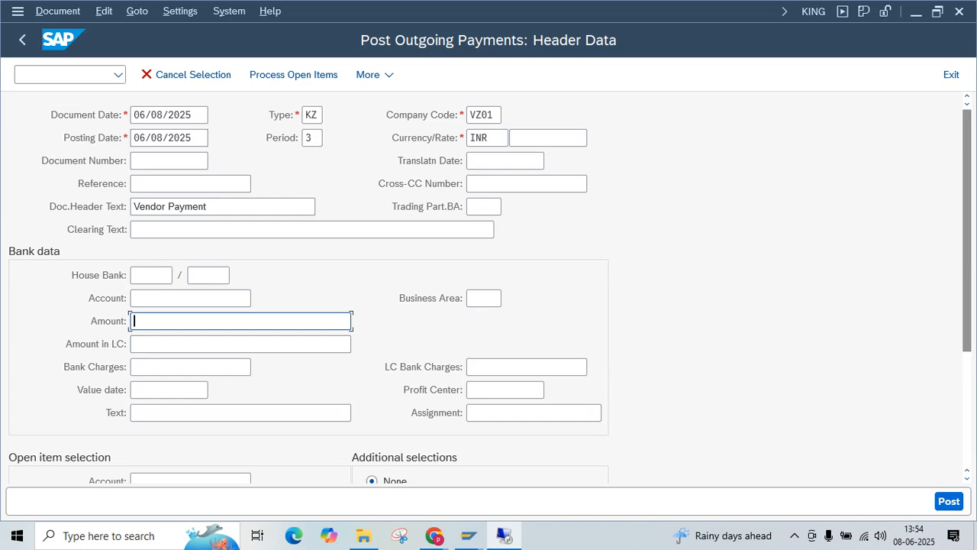
text(1800)
drag(159, 321, 135, 320)
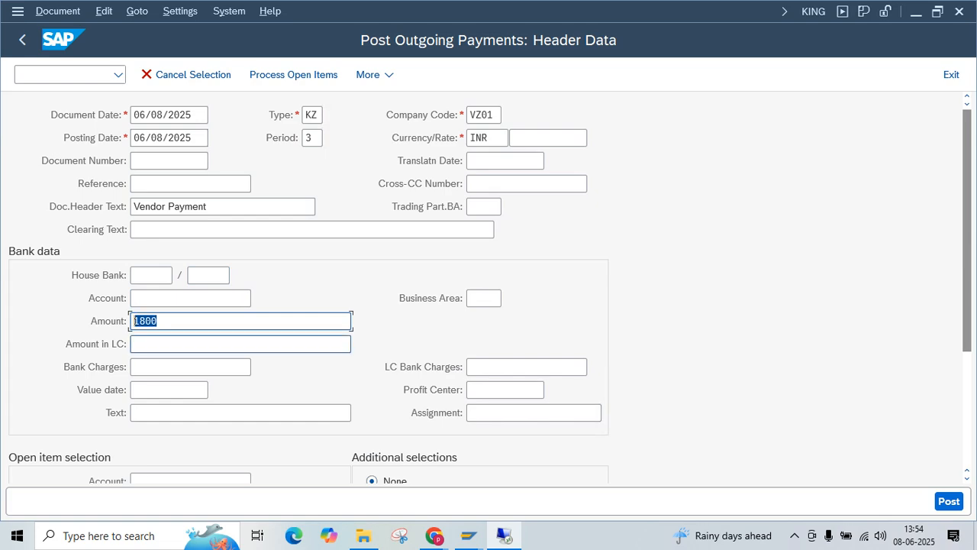
- Look up the company code's G/L accounts and assign Cash account 1001 in the bank data
click(190, 299)
click(258, 298)
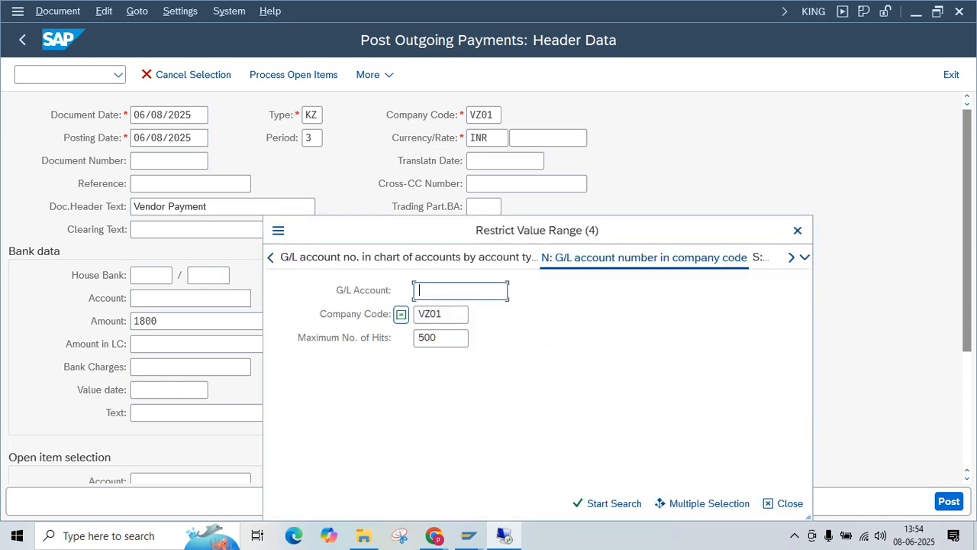
key(Return)
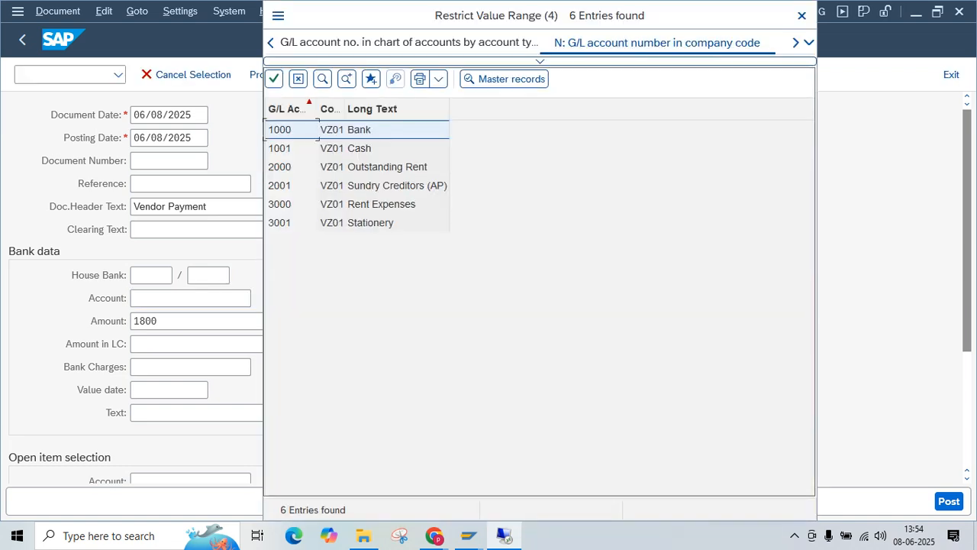
key(Down)
key(Return)
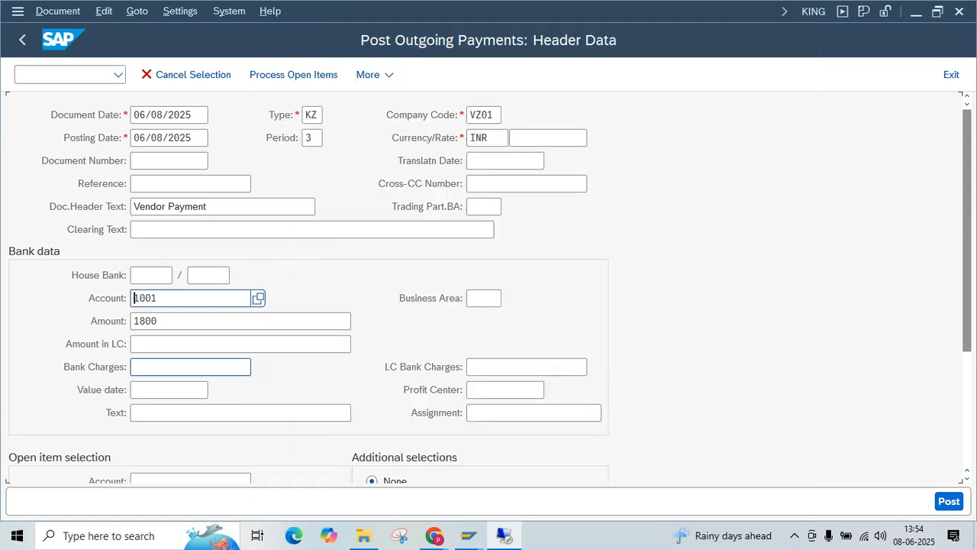
scroll(352, 348, down, 2)
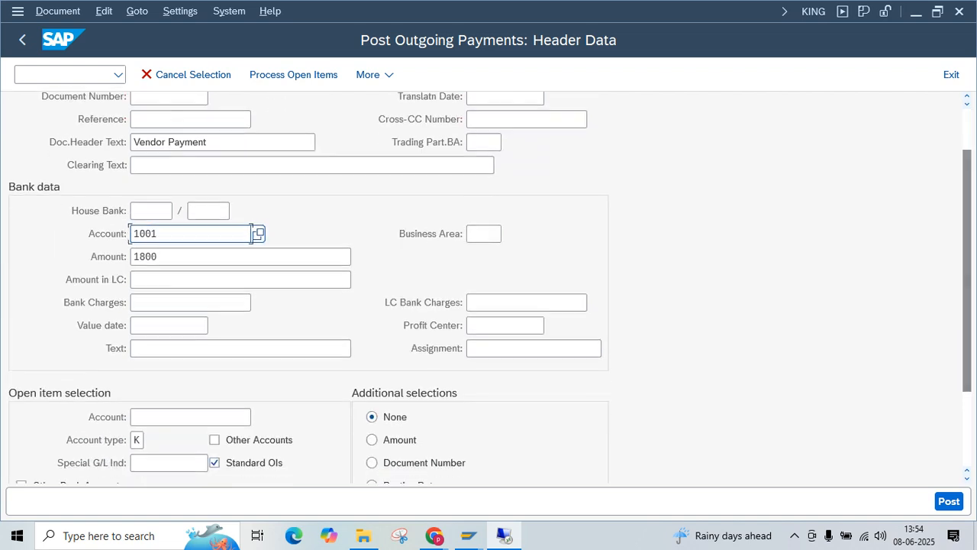
- Enter "payment" as the text in the bank data of the outgoing payment
click(352, 348)
key(BackSpace)
key(Down)
key(Down)
key(Up)
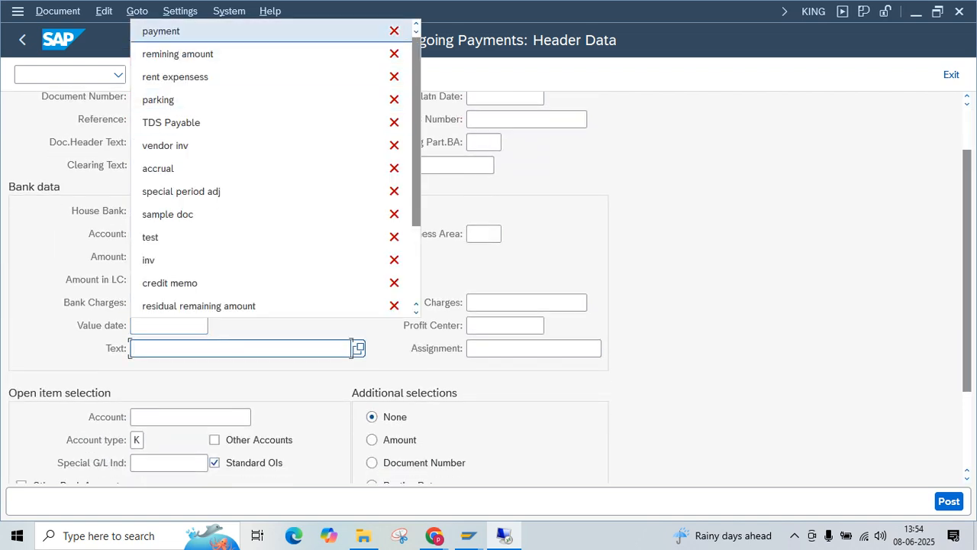
key(Return)
click(214, 417)
click(259, 417)
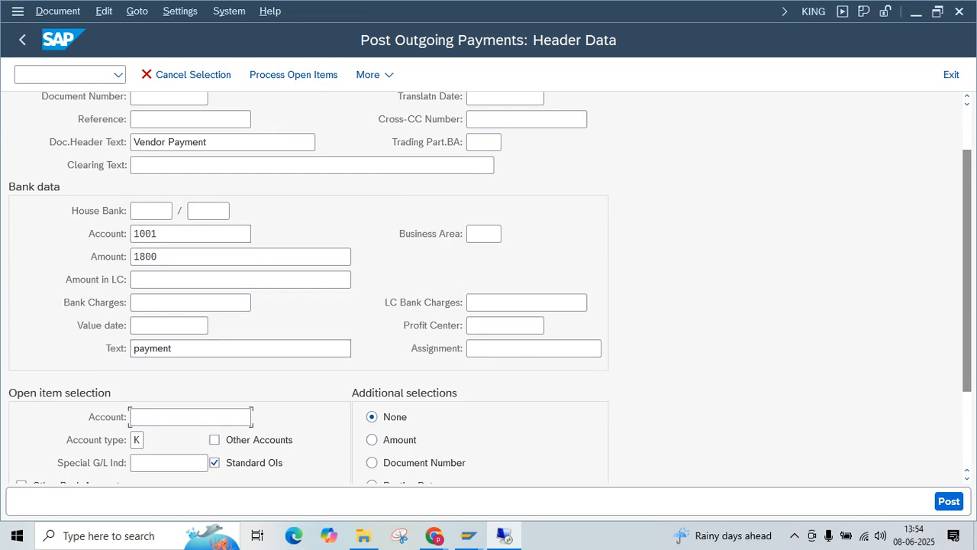
click(682, 502)
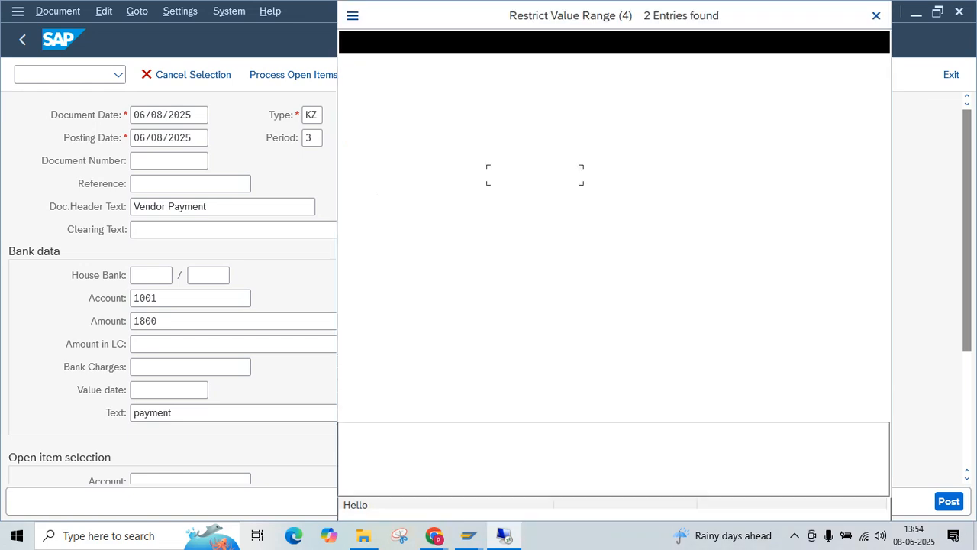
double_click(404, 200)
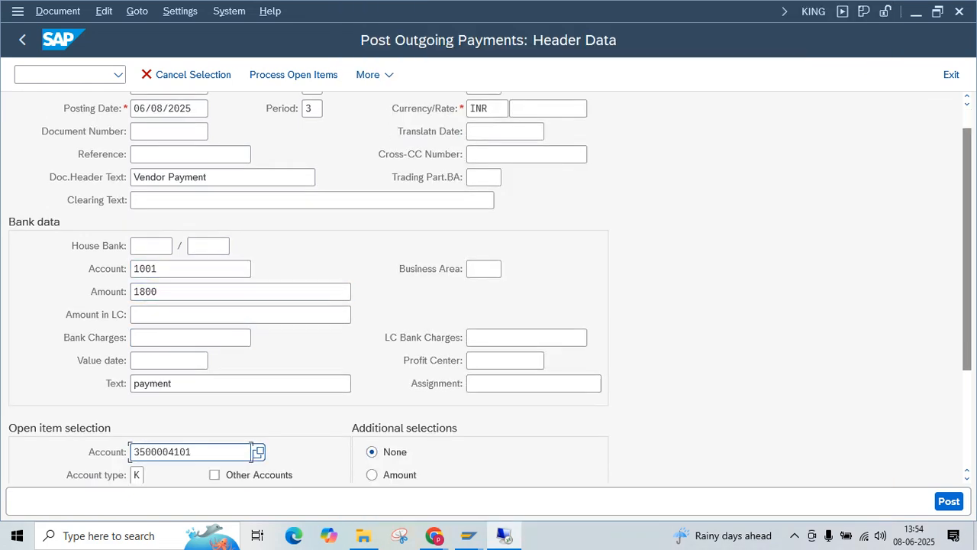
drag(967, 249, 967, 229)
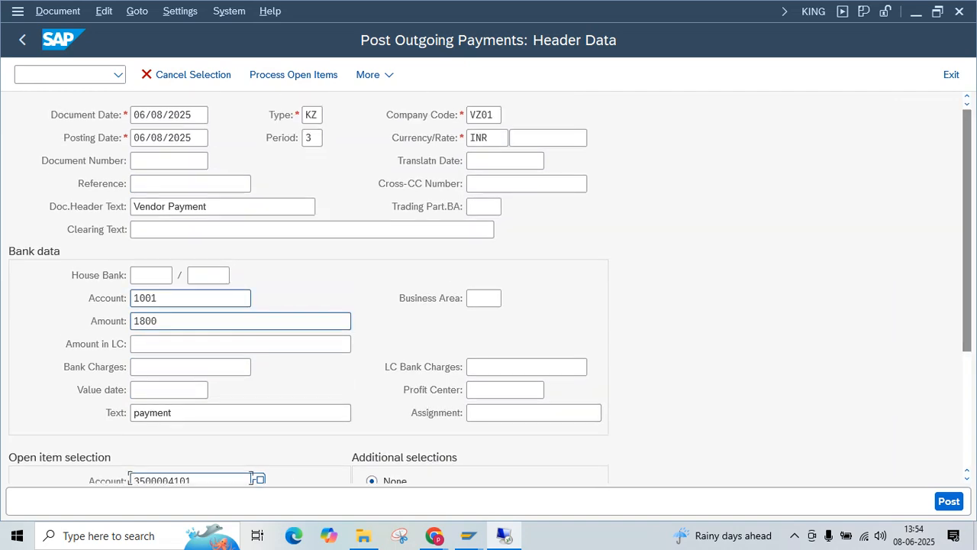
- Process the vendor's open items and deactivate the 200 INR gross amount of document 504
click(211, 322)
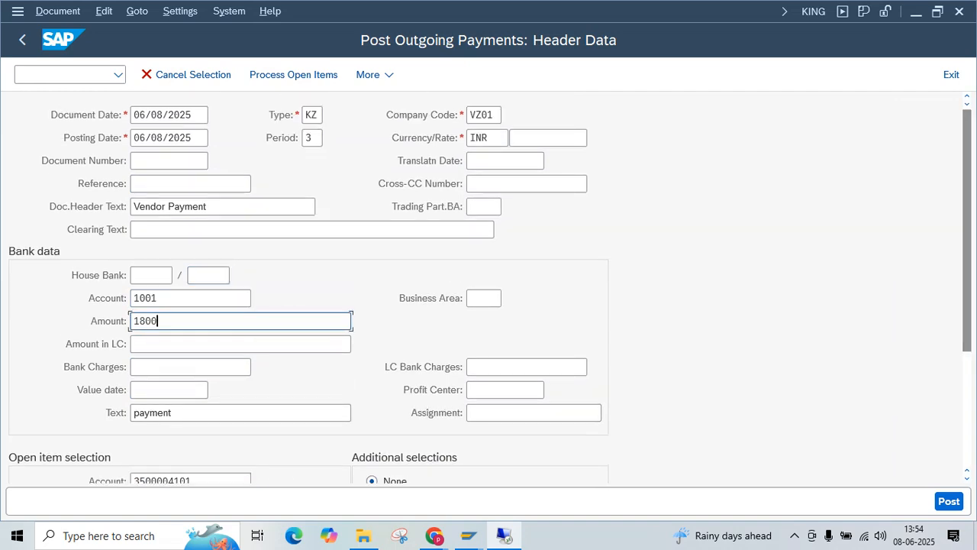
click(293, 74)
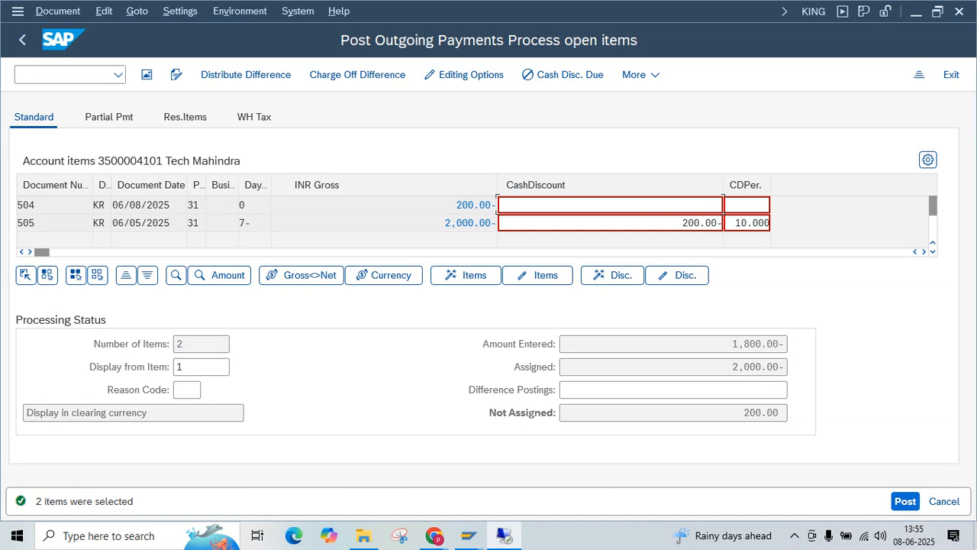
double_click(474, 205)
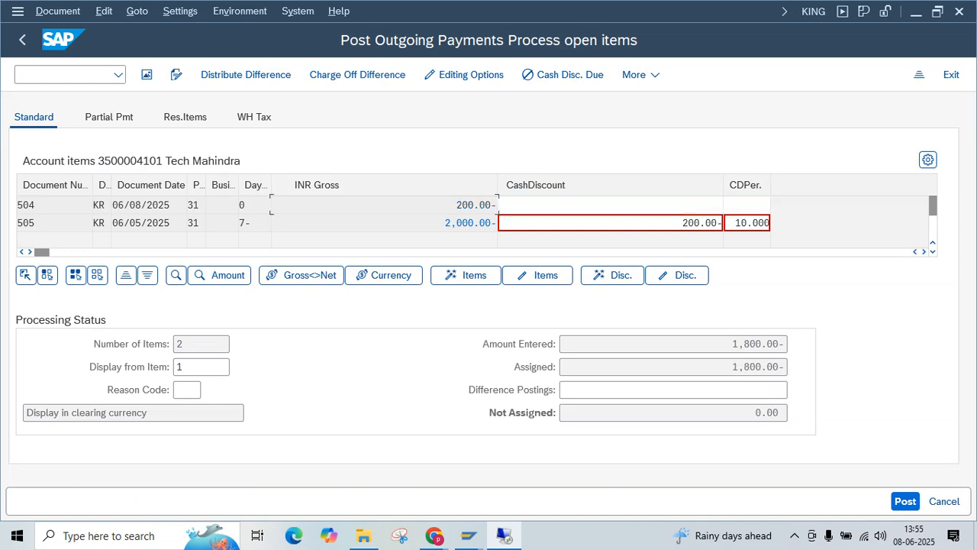
- Display document 505, return to the open items, and compare its gross amount and cash discount with the entered and assigned amounts
double_click(26, 223)
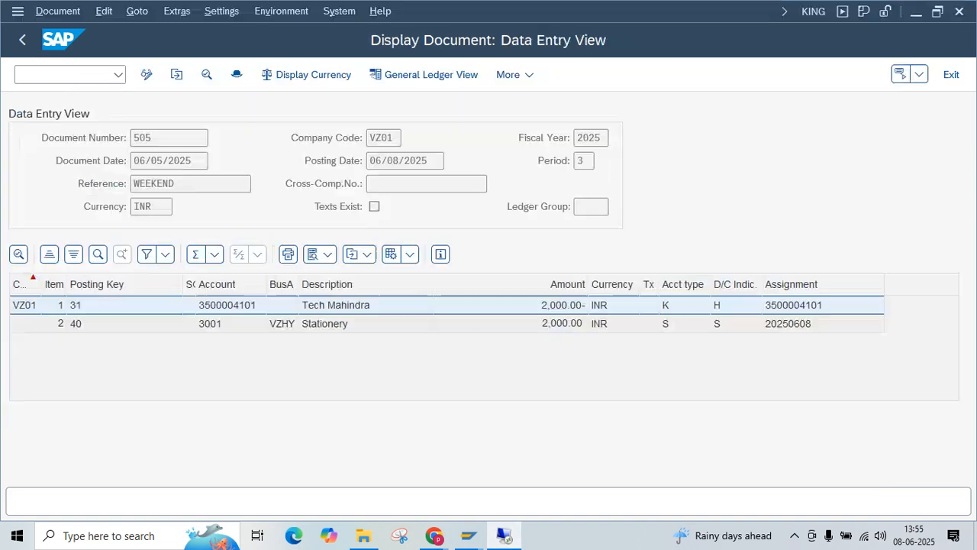
key(F3)
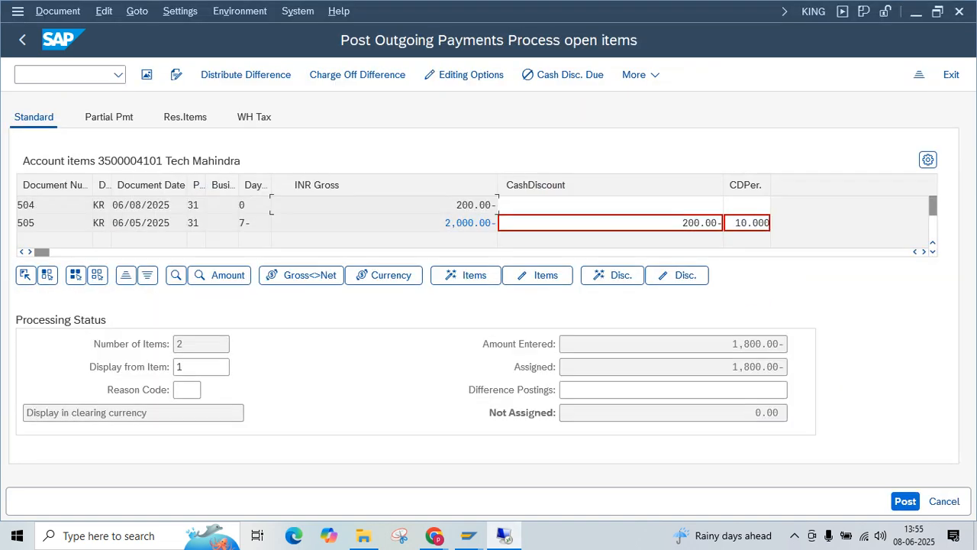
double_click(26, 223)
click(468, 223)
double_click(722, 222)
drag(445, 223, 496, 223)
drag(681, 223, 723, 223)
click(761, 366)
click(745, 366)
click(745, 344)
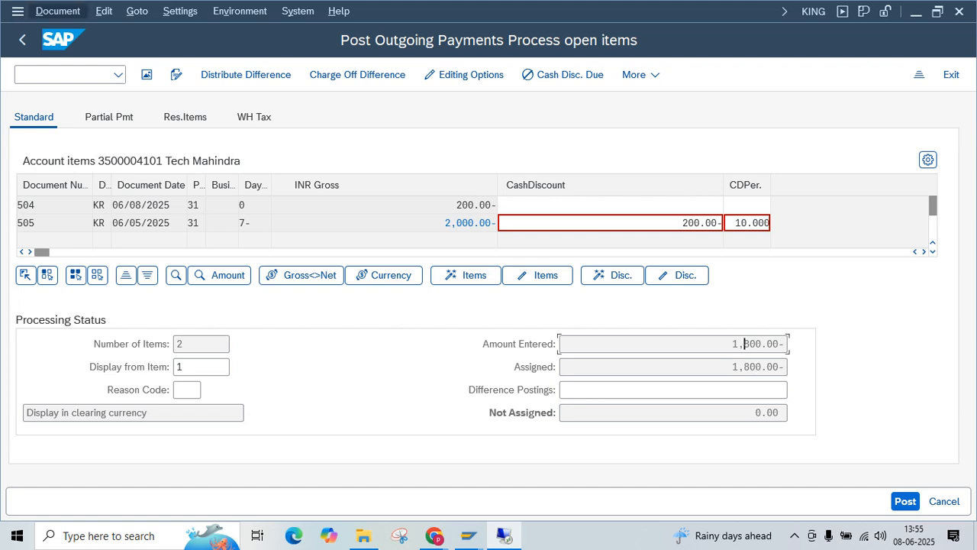
- Simulate the outgoing payment document
click(57, 10)
click(46, 54)
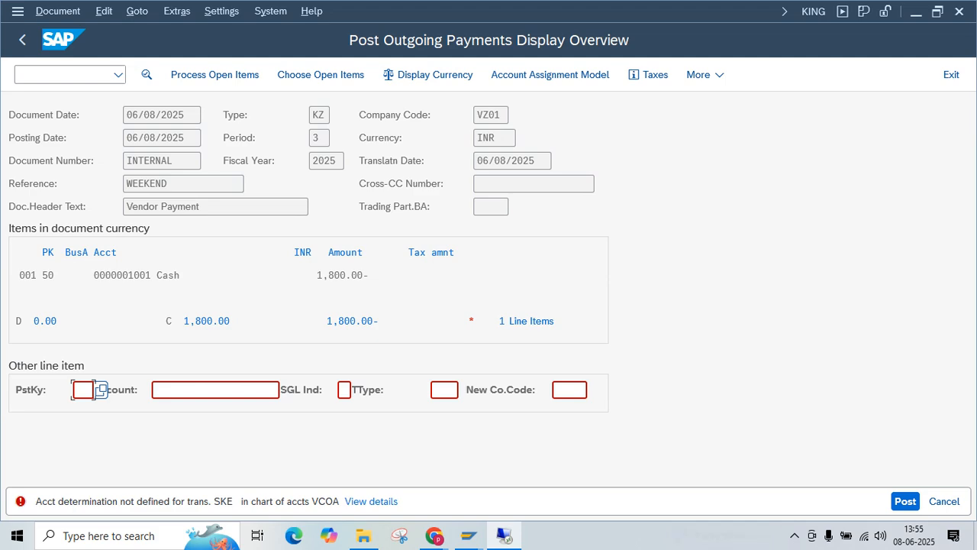
- Switch to the user tolerance groups session and open transaction FS00 from it in a new session
click(62, 75)
key(alt+Tab)
key(alt+Tab)
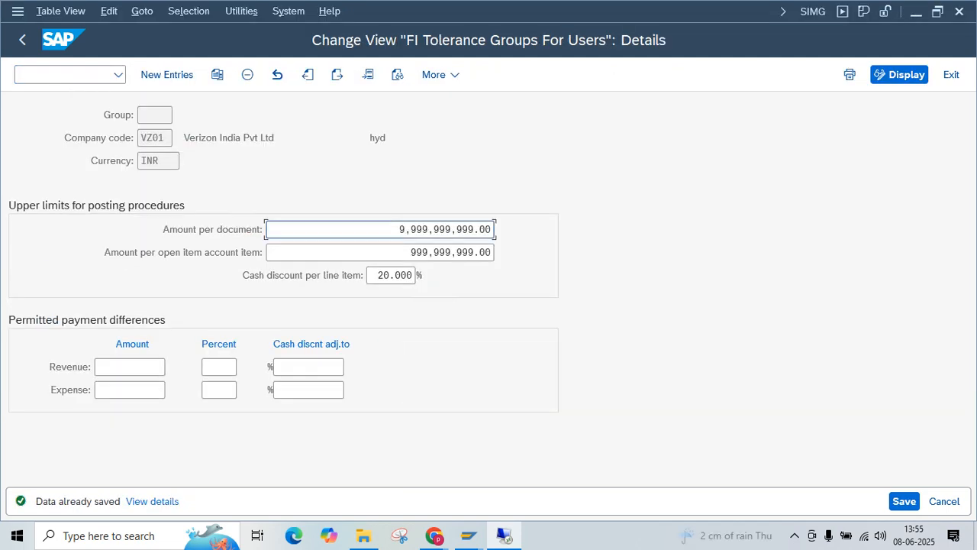
key(alt+Tab)
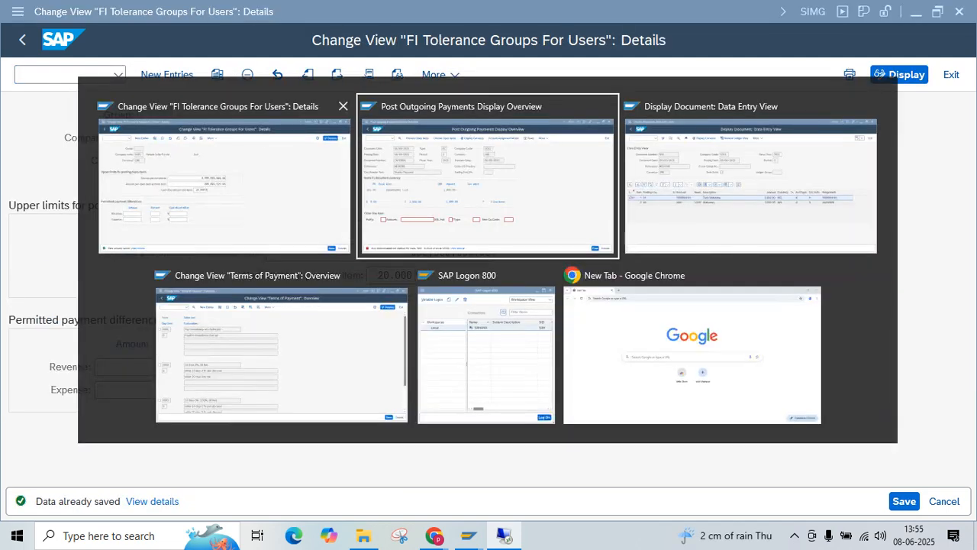
key(alt+Tab)
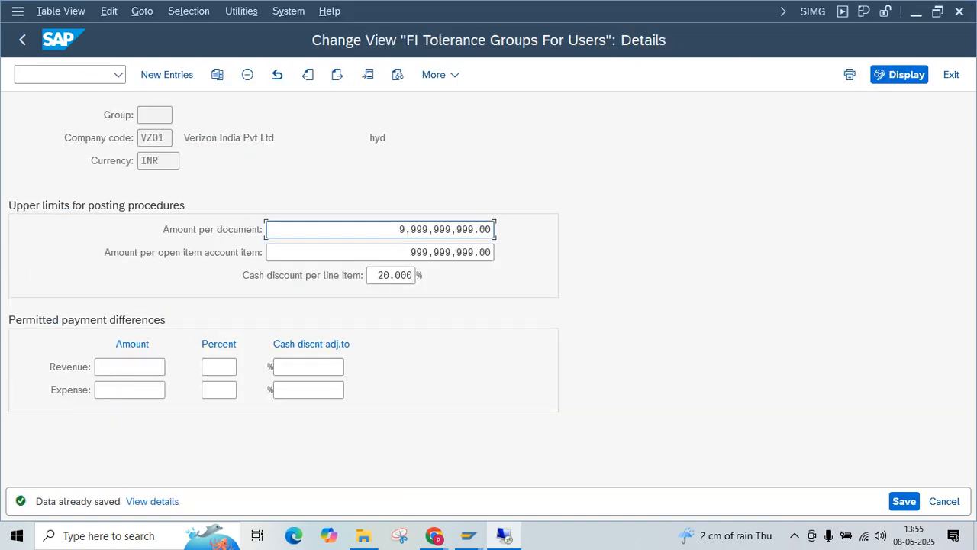
click(64, 75)
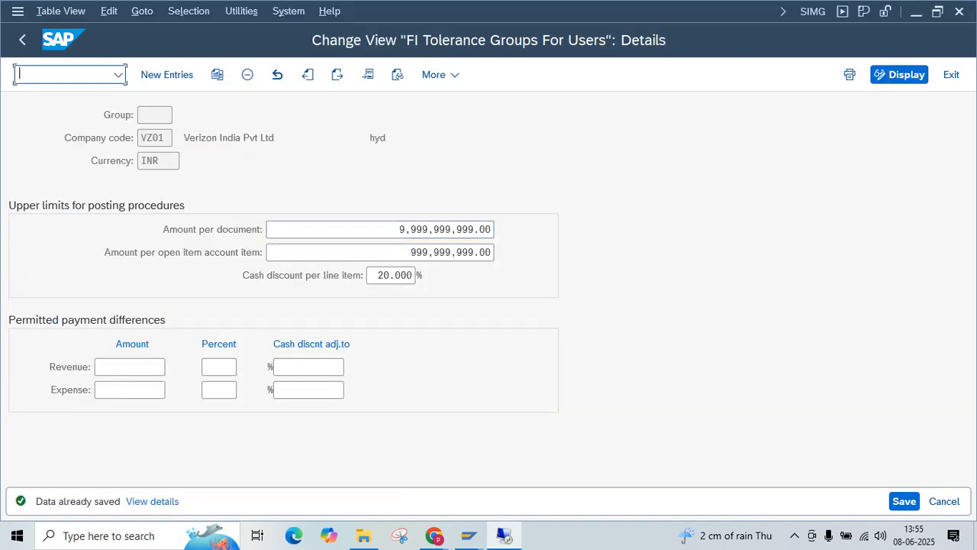
text(/ofs00)
key(Return)
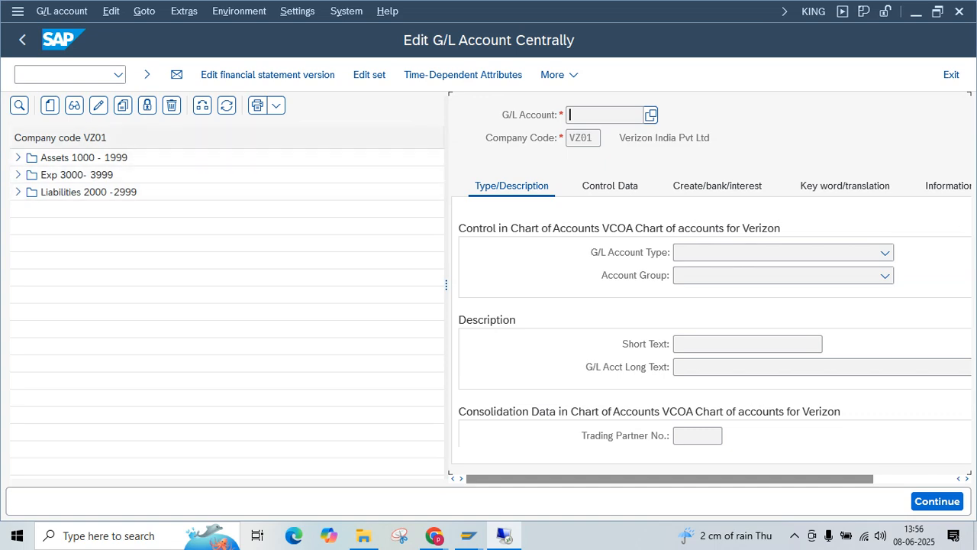
- Display the Outstanding Rent account under Liabilities and look through the available account groups
click(18, 193)
double_click(118, 209)
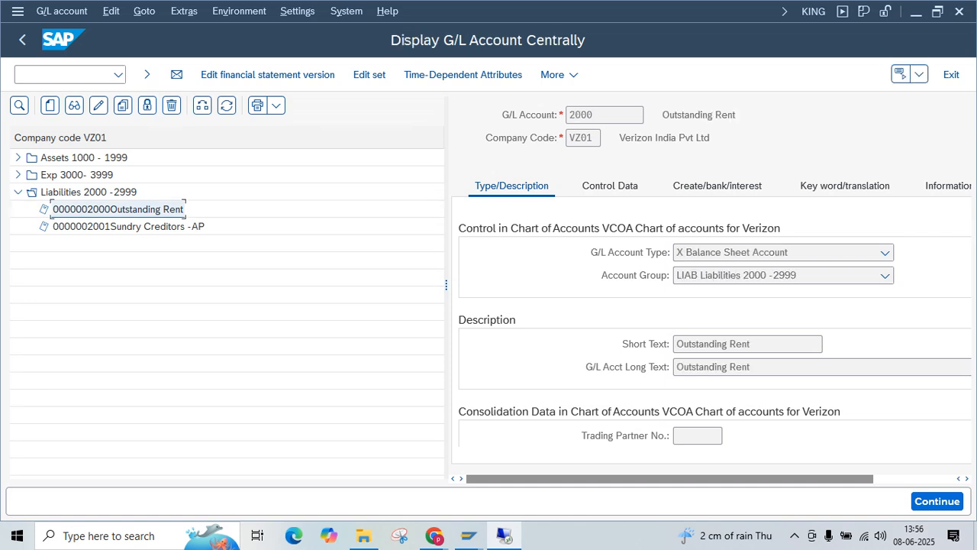
drag(447, 284, 381, 284)
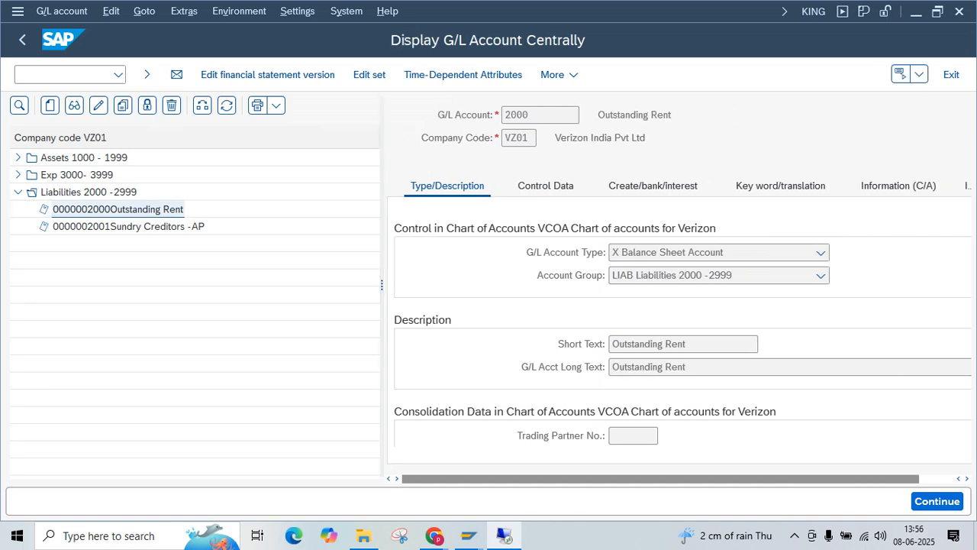
click(820, 274)
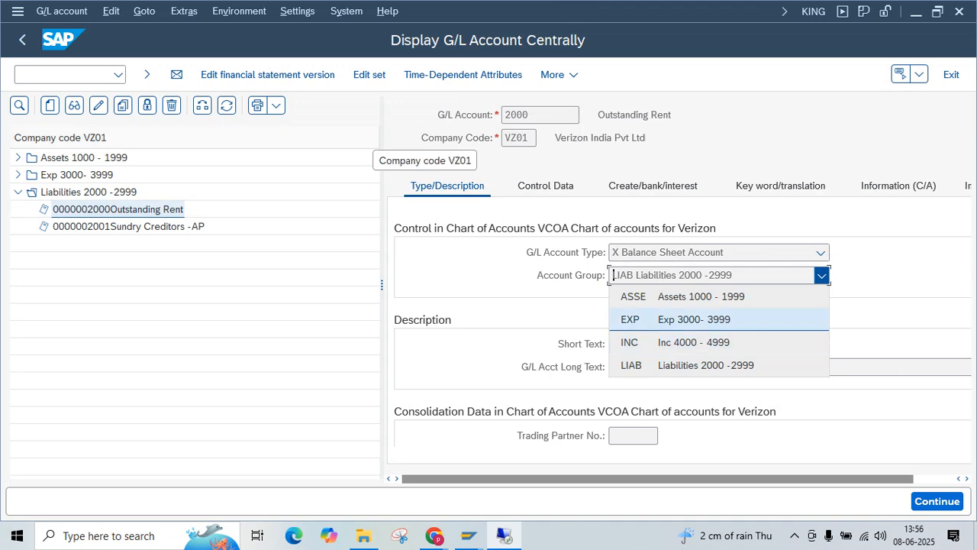
- Start G/L account 4000 in company code VZ01 with type Nonoperating Expense or Income and account group INC
click(49, 105)
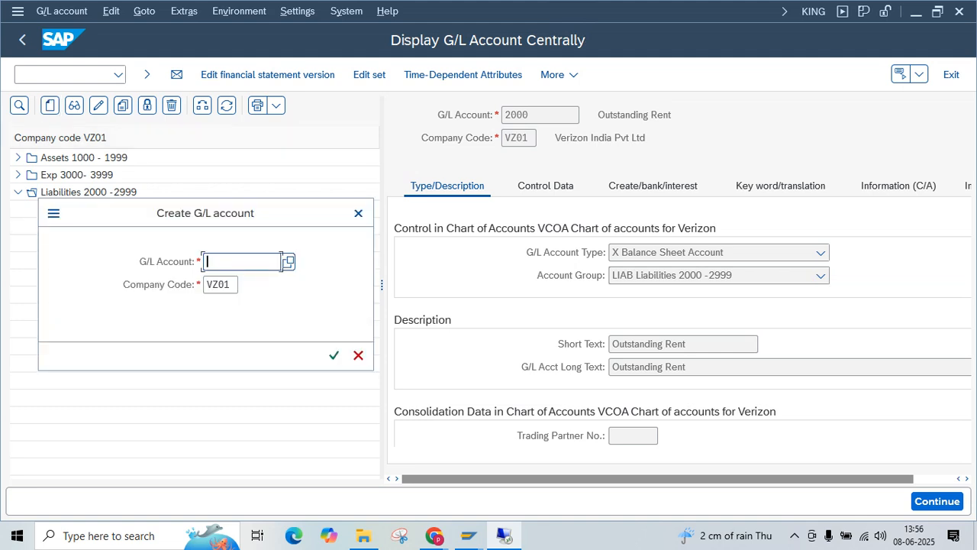
text(4000)
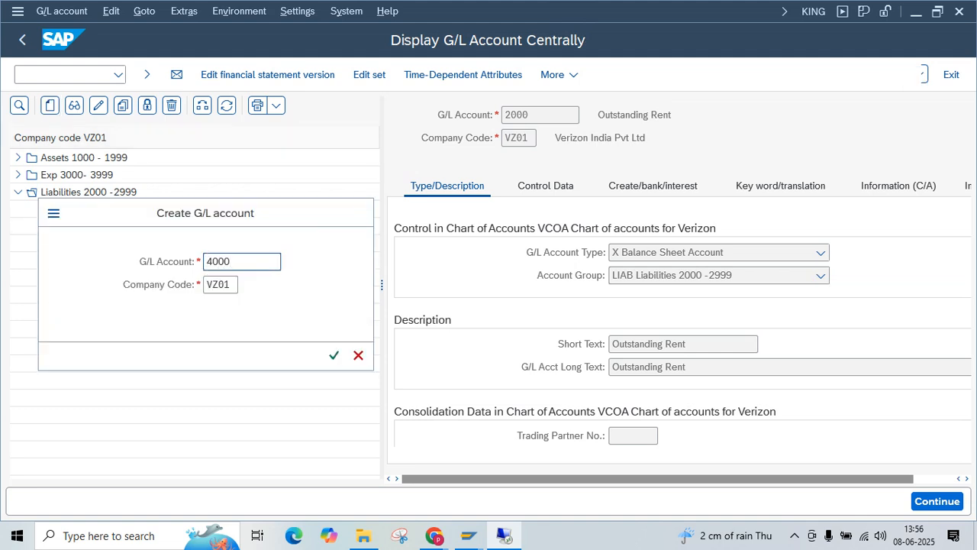
key(Return)
click(822, 253)
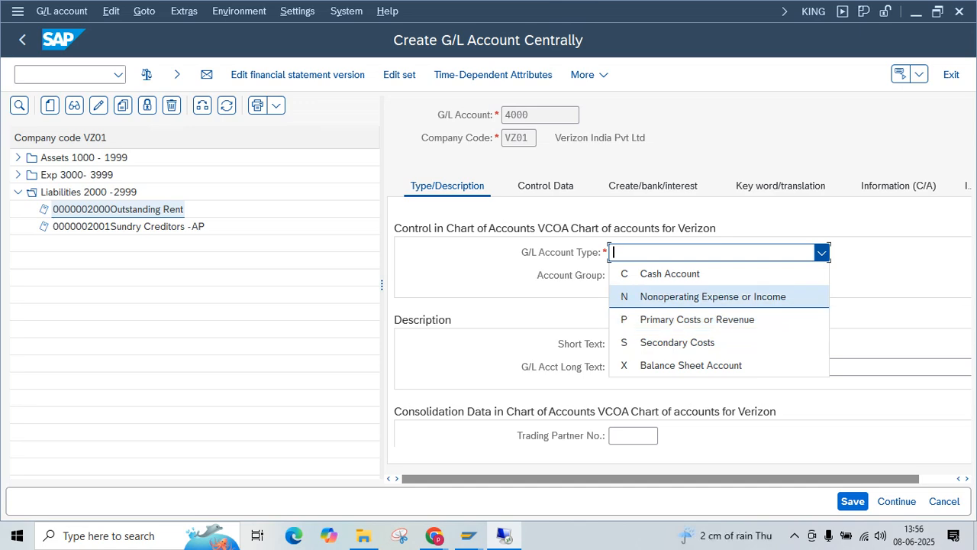
key(Return)
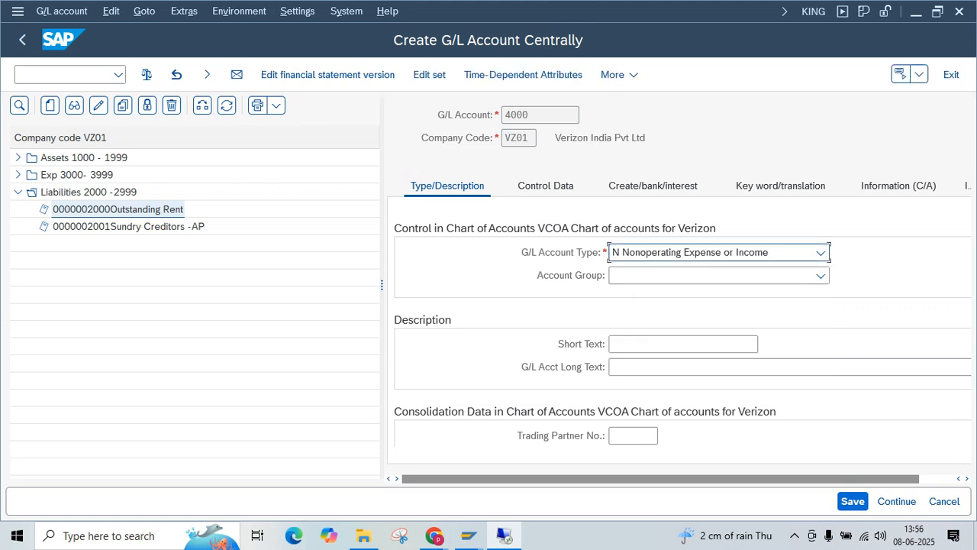
click(821, 276)
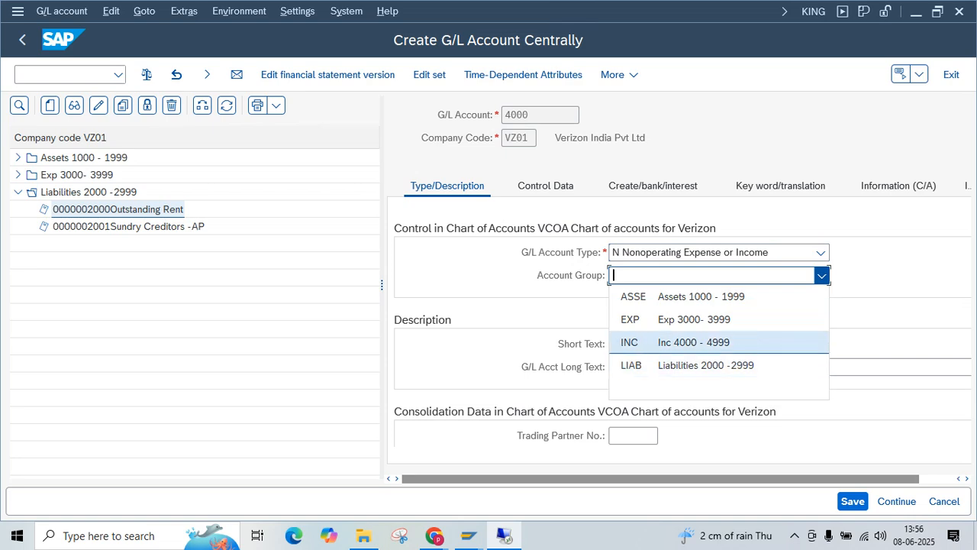
key(Return)
- Enter "Discount Received" as both the short text and the long text of account 4000
click(671, 344)
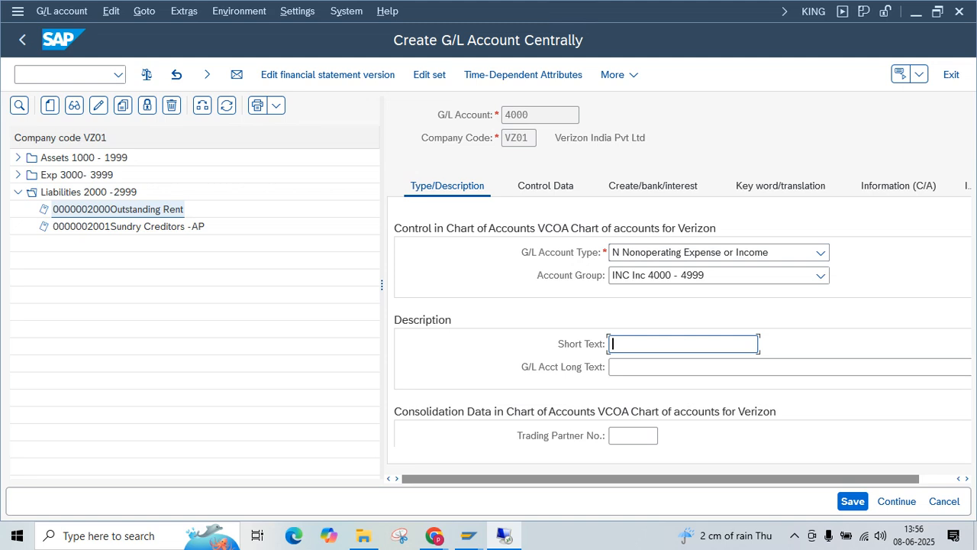
text(Discount)
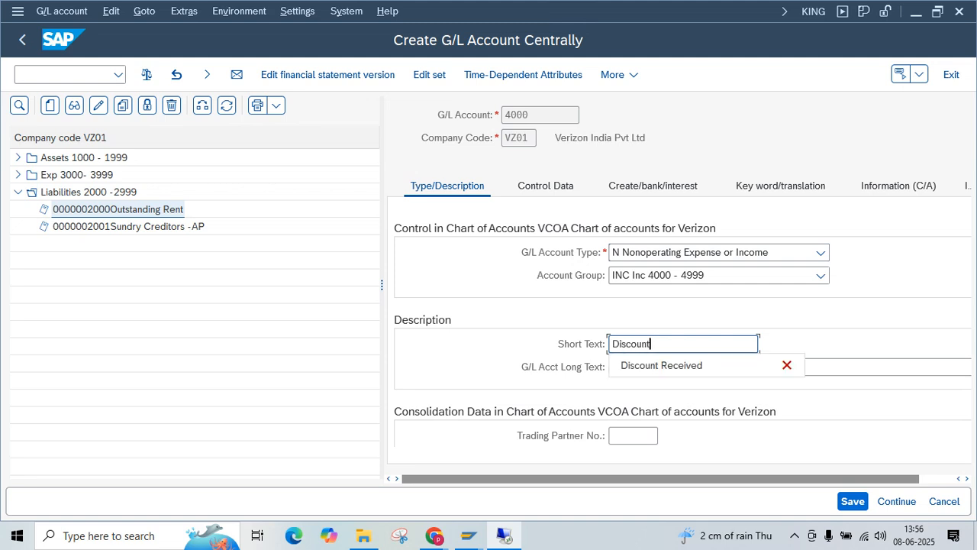
key(Down)
key(Return)
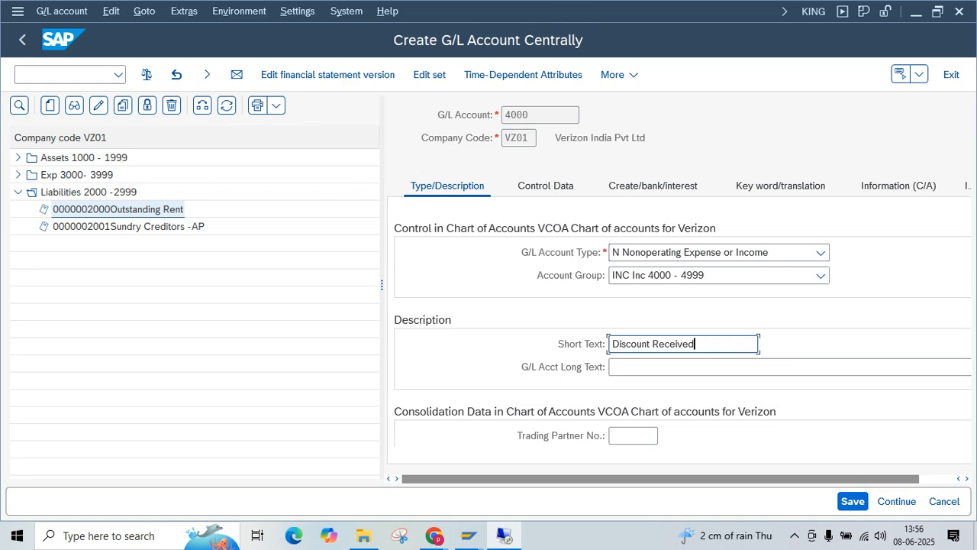
key(ctrl+a)
key(ctrl+c)
key(Tab)
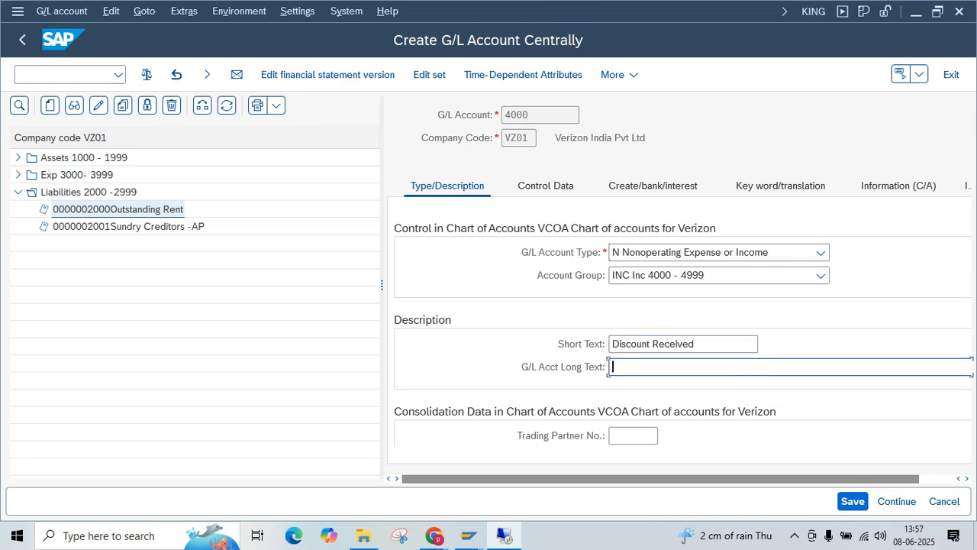
key(ctrl+v)
- Choose a sort key in the control data of account 4000
click(545, 187)
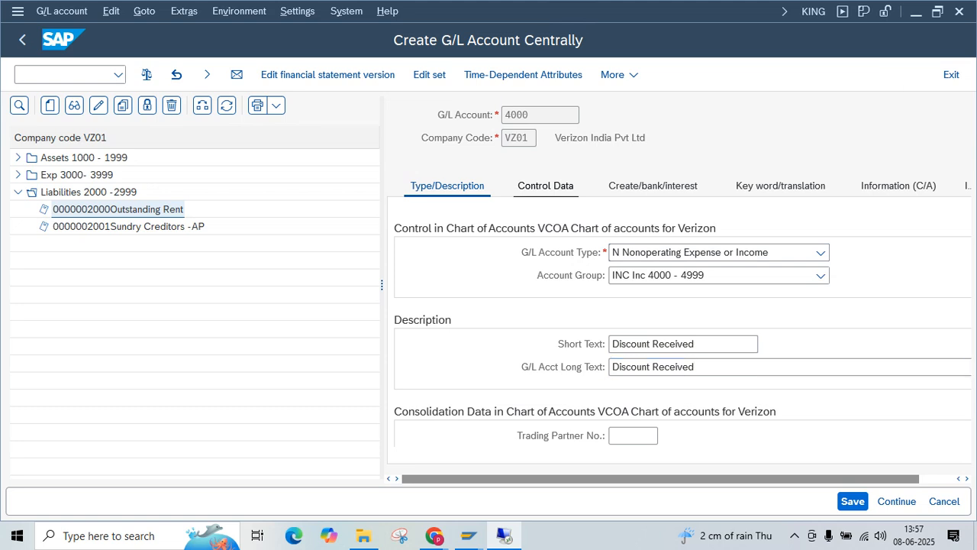
drag(382, 285, 242, 285)
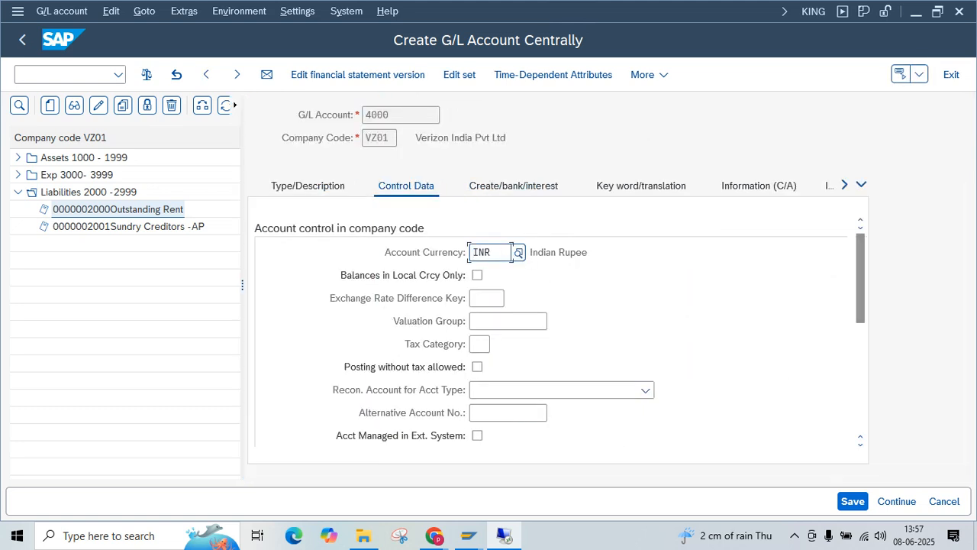
scroll(603, 333, down, 10)
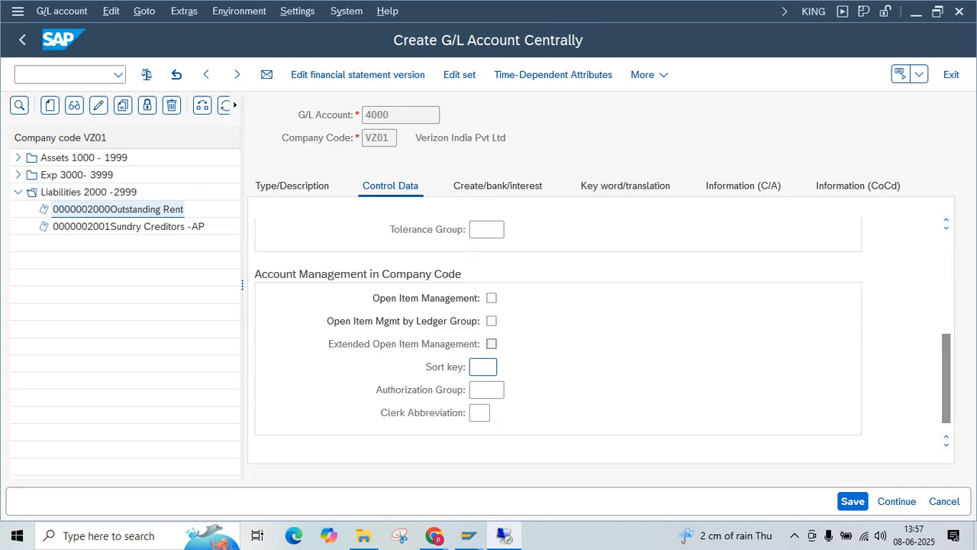
click(483, 367)
click(489, 411)
- Assign the General (with text, assignment) field status group to account 4000 and check the available G/L account types
click(498, 185)
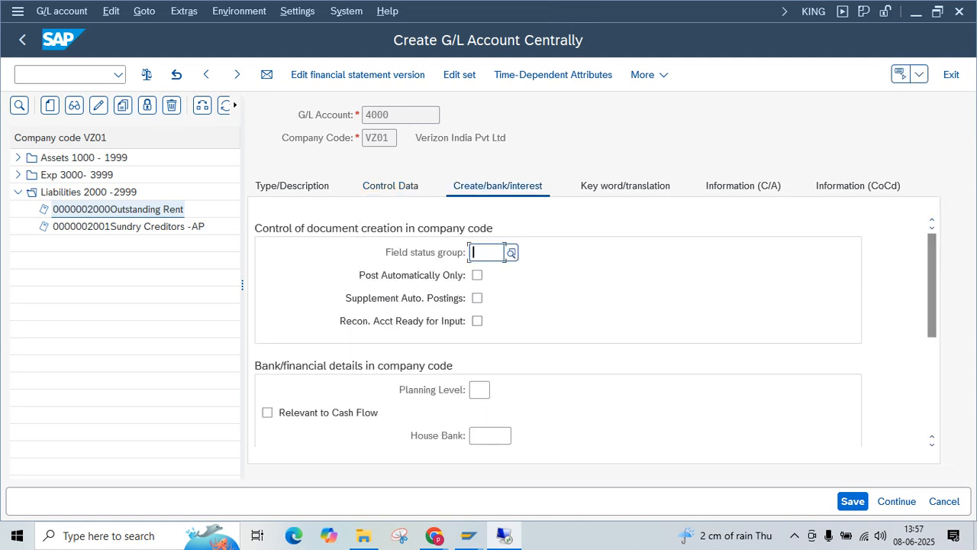
click(486, 253)
click(494, 296)
click(292, 185)
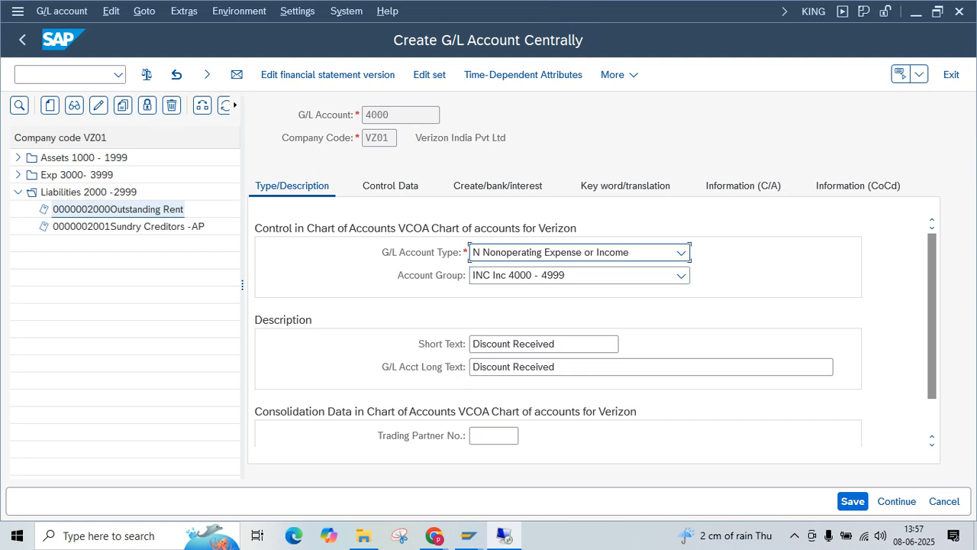
click(681, 253)
key(Escape)
- Set the field status group of account 4000 to G029 Revenue accounts and save the account
click(497, 185)
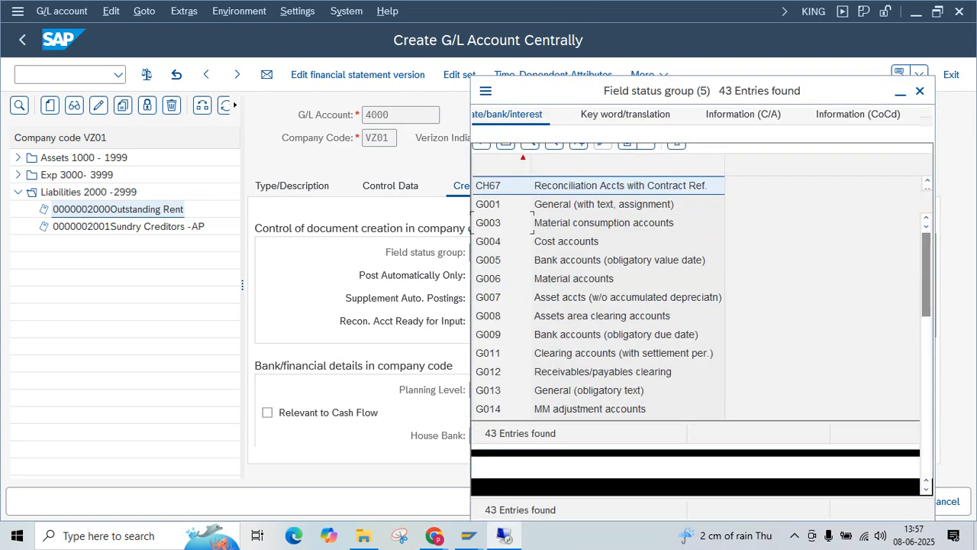
click(589, 427)
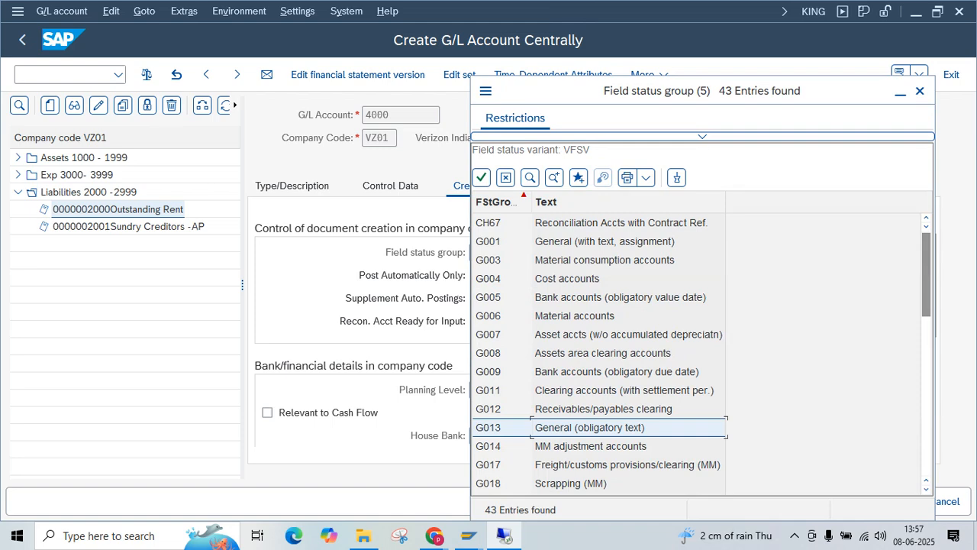
key(Down)
key(Down)
key(Down)
key(Down)
key(Down)
key(Down)
key(Down)
key(Down)
key(Down)
key(Down)
key(Down)
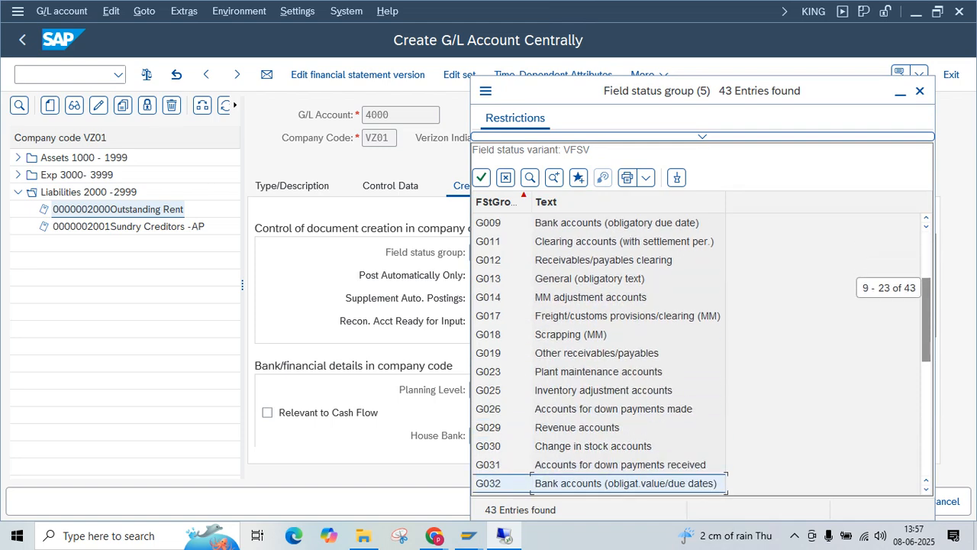
click(589, 428)
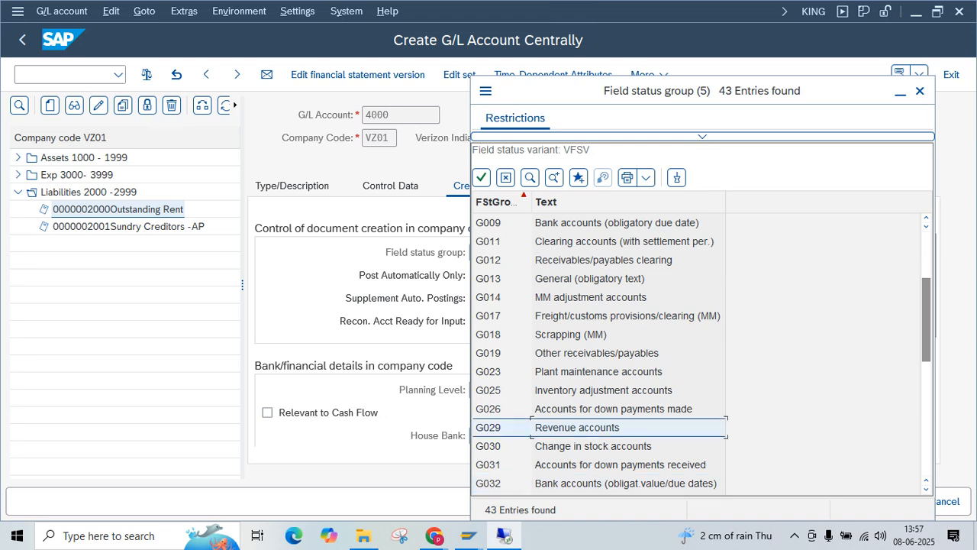
key(Return)
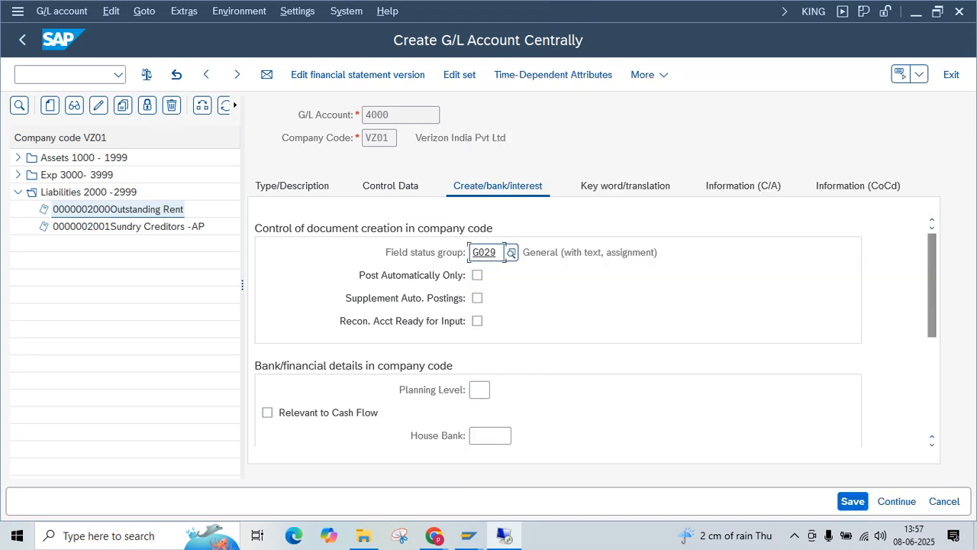
key(ctrl+s)
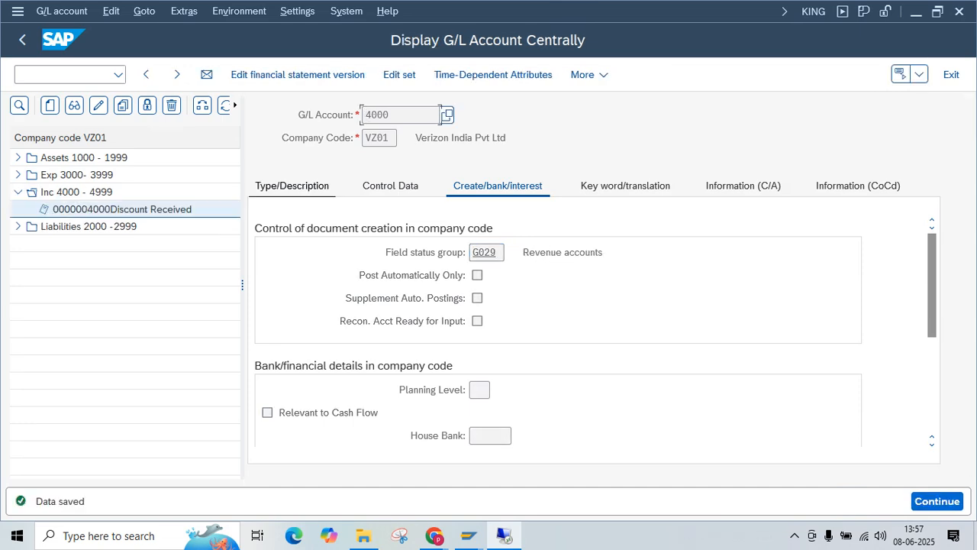
- Change the G/L account type of account 4000 to P Primary Costs or Revenue and try to save it
click(291, 186)
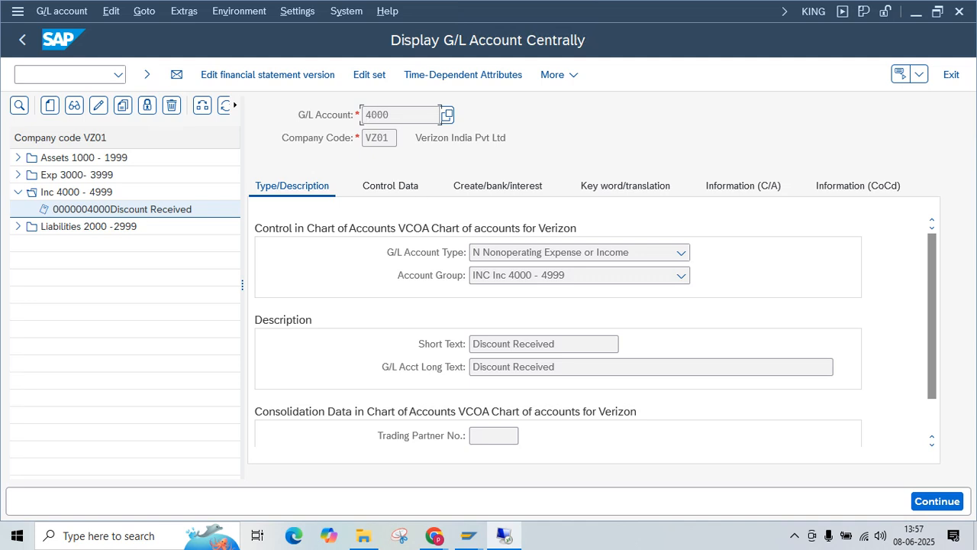
click(98, 105)
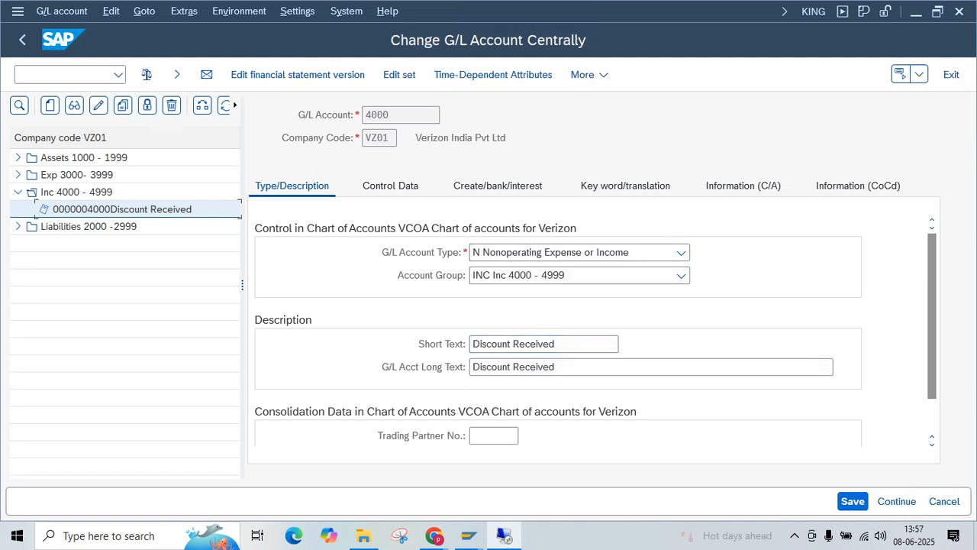
click(681, 253)
click(569, 319)
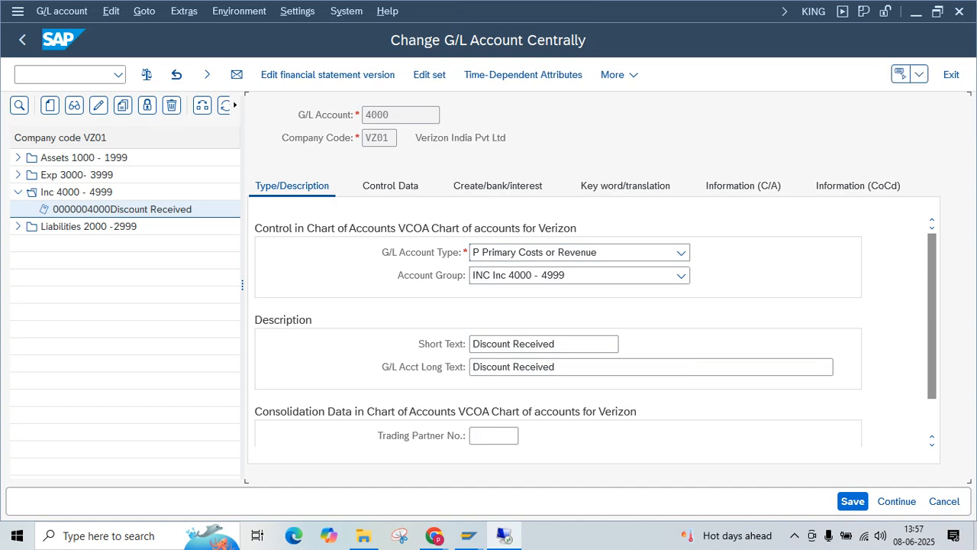
click(852, 500)
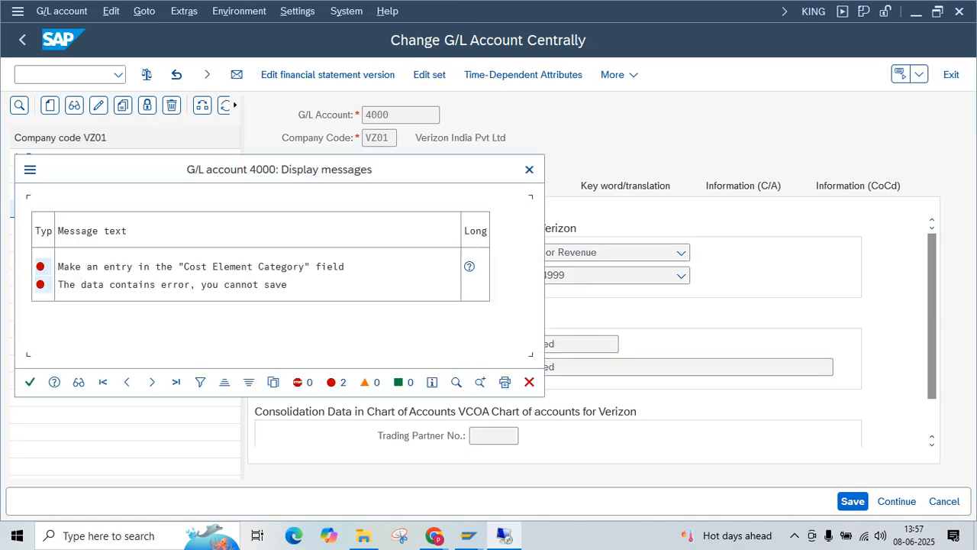
click(30, 382)
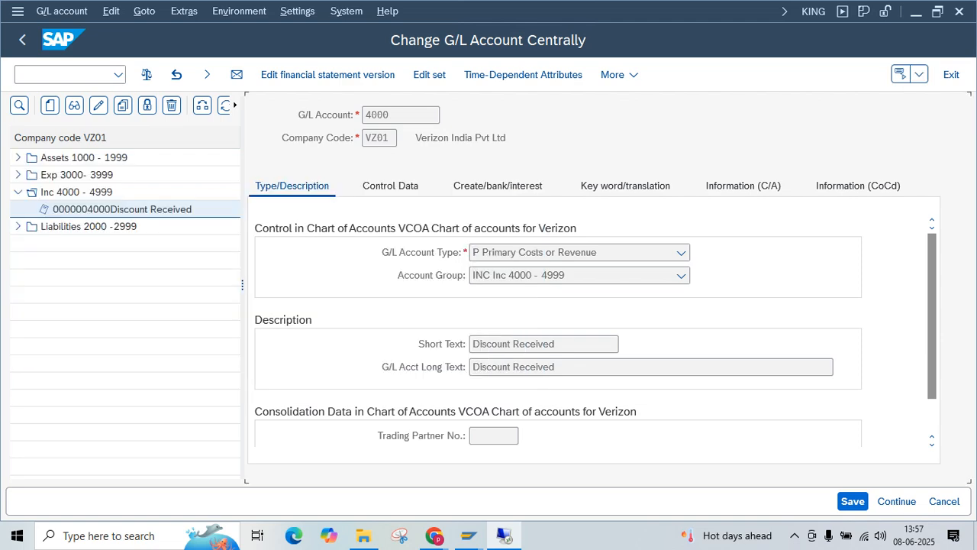
- Set the cost element category of account 4000 to 11 Revenues in its controlling area settings and save the account
click(390, 185)
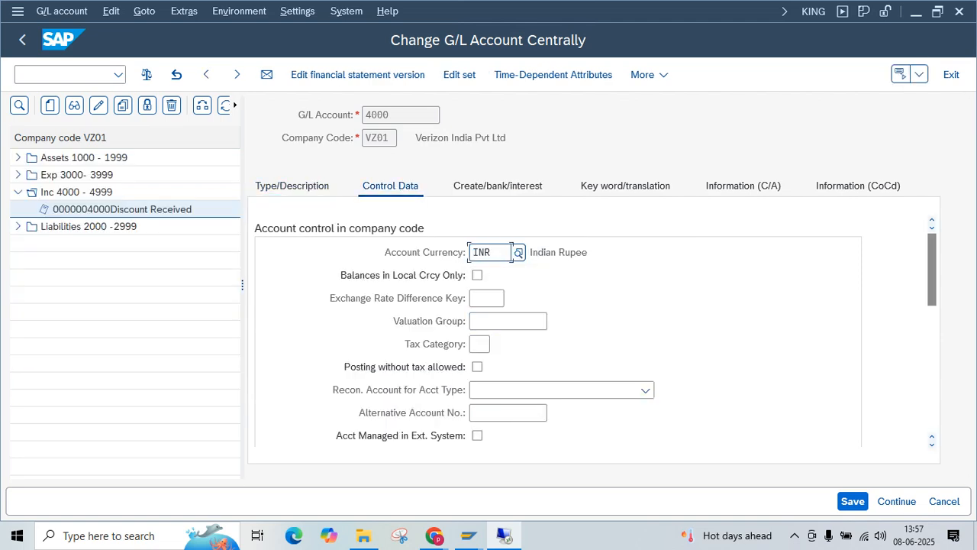
scroll(512, 251, down, 5)
scroll(512, 252, down, 2)
scroll(511, 252, up, 8)
scroll(511, 252, down, 7)
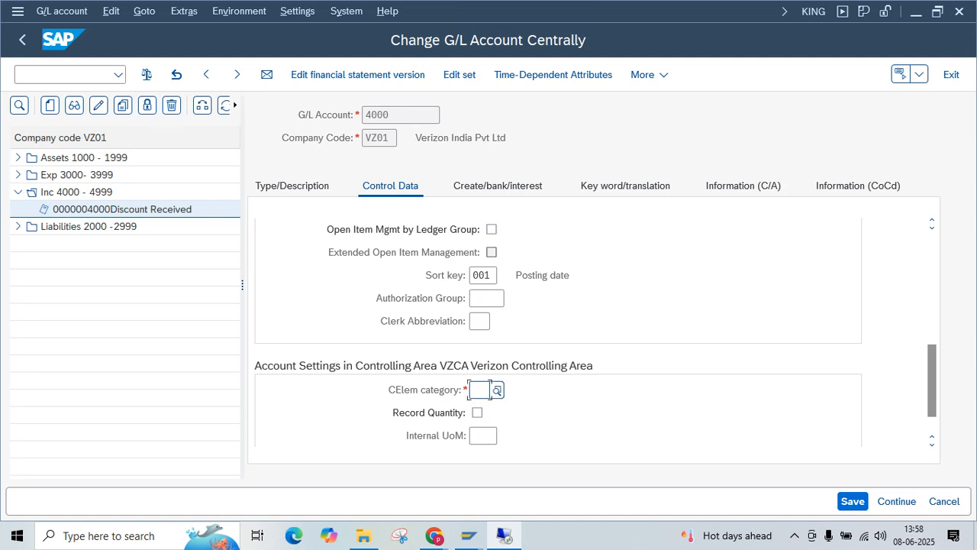
key(F4)
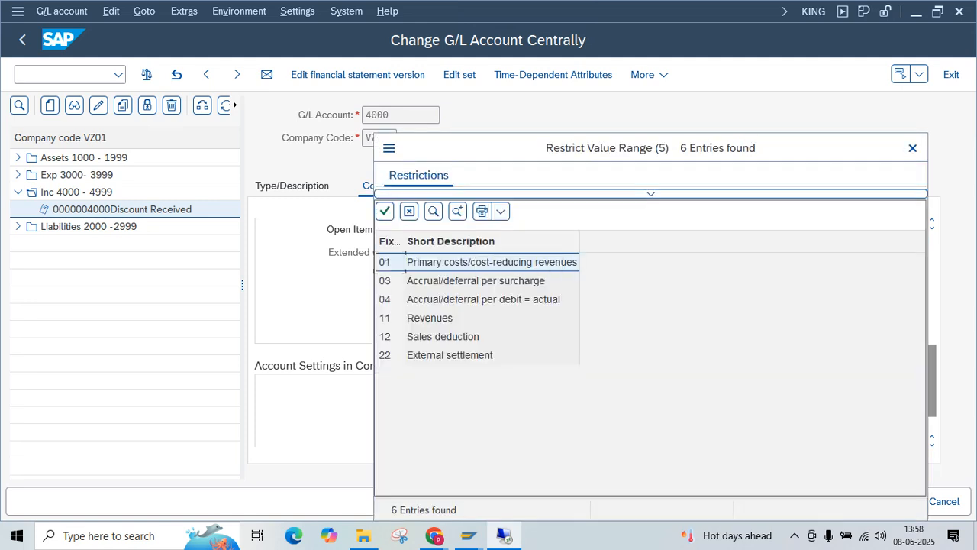
click(431, 318)
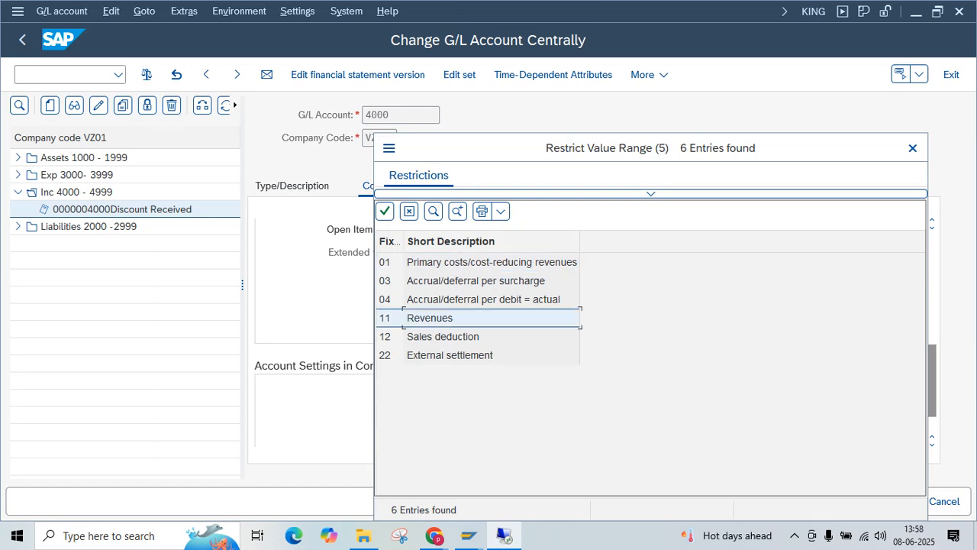
key(Return)
key(ctrl+s)
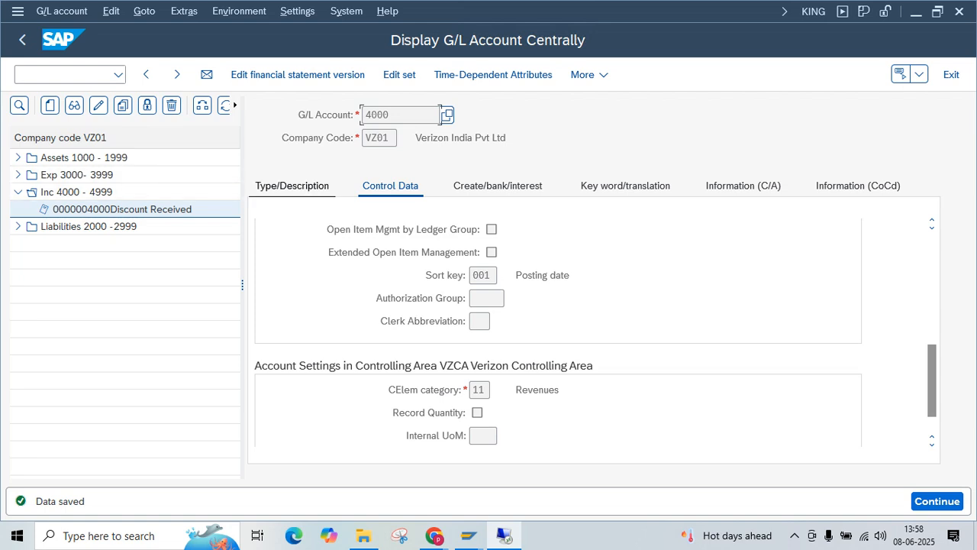
- Review the number and short text of the Discount Received account in its type and description data
click(291, 186)
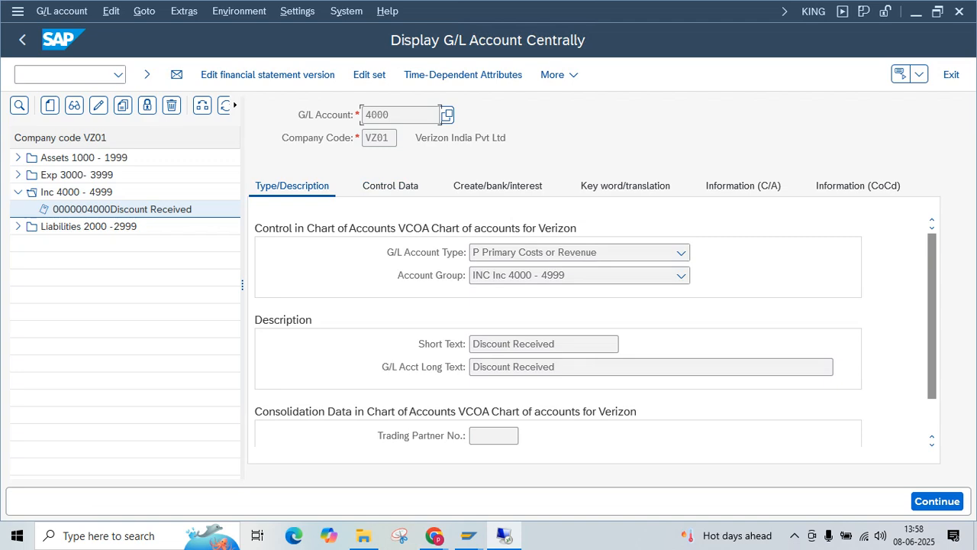
drag(390, 114, 365, 115)
drag(556, 344, 473, 344)
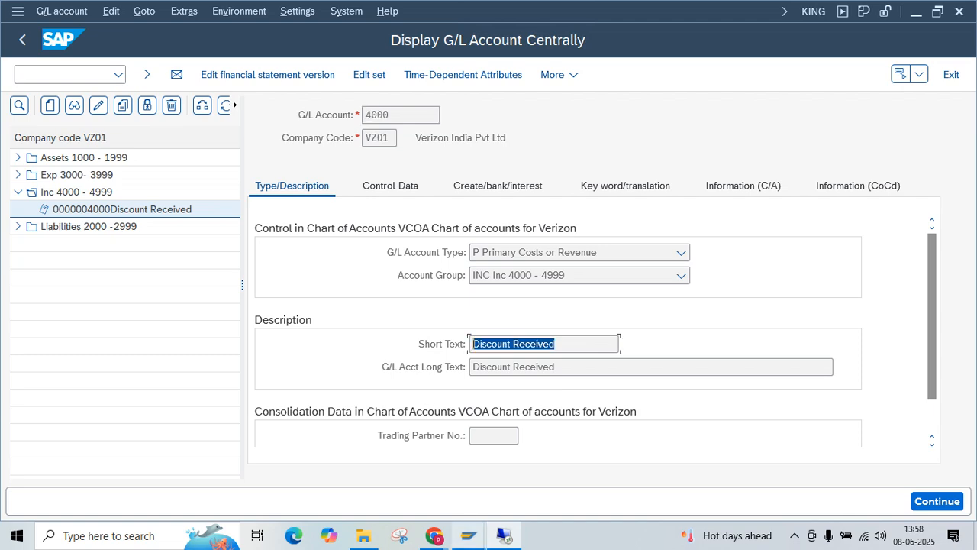
- Return to the outgoing payment and proceed from its error details to the account determination for chart of accounts VCOA
key(alt+Tab)
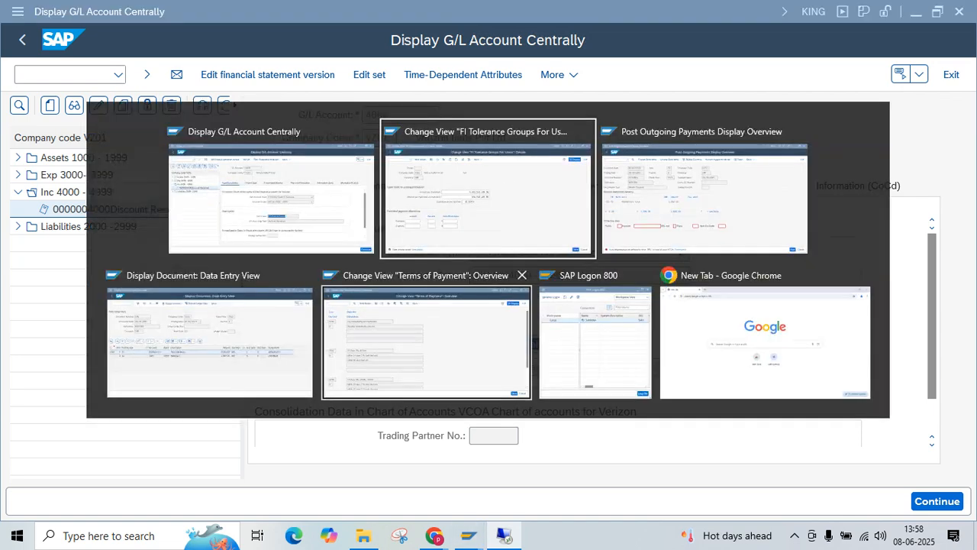
key(alt+Tab)
key(alt+Tab)
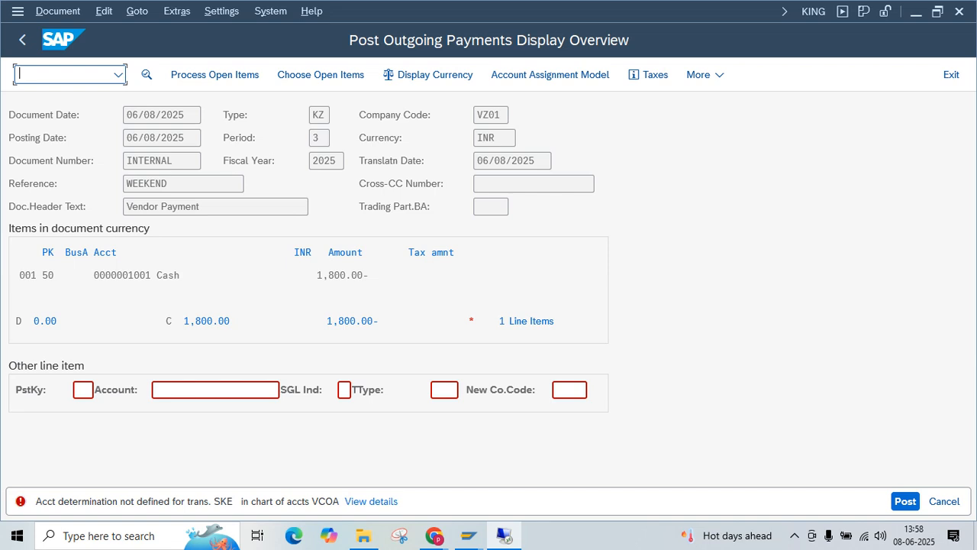
click(258, 535)
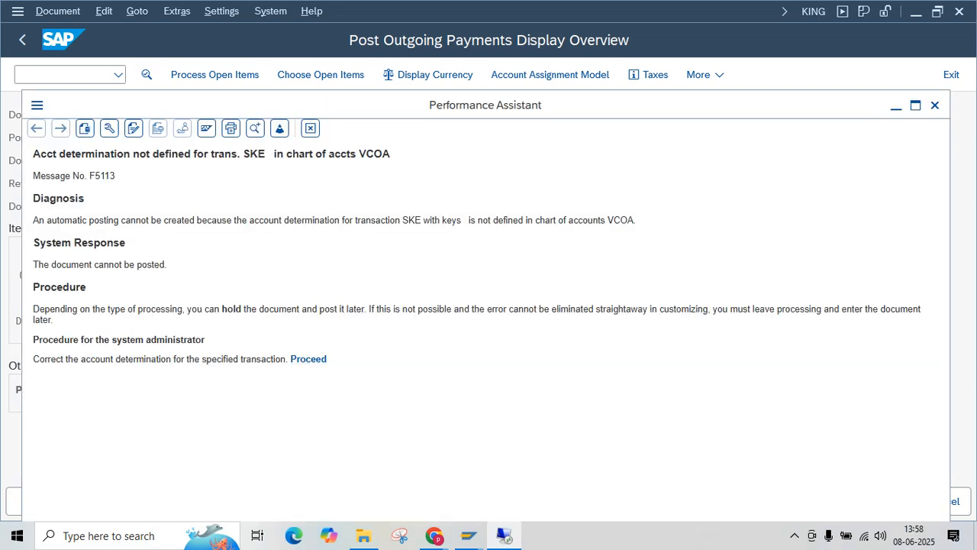
click(309, 358)
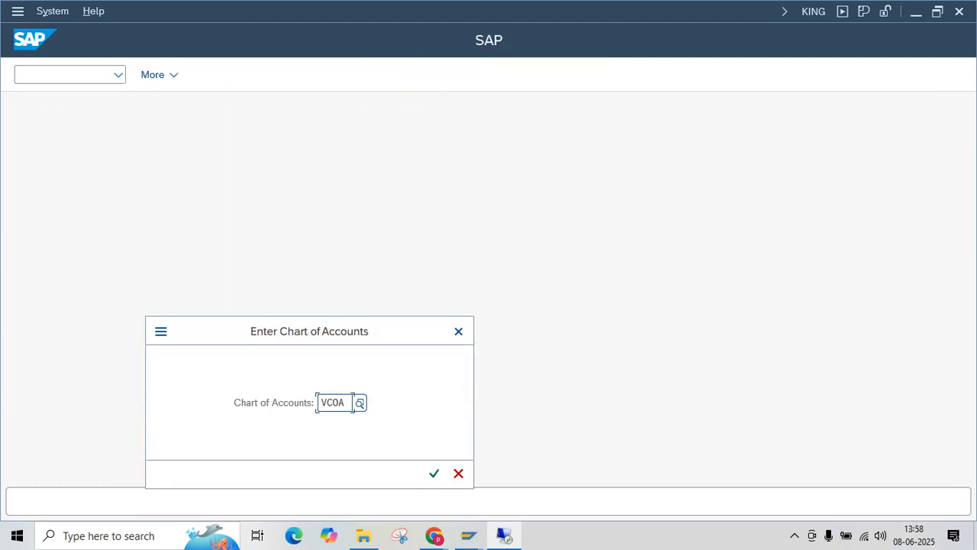
key(Return)
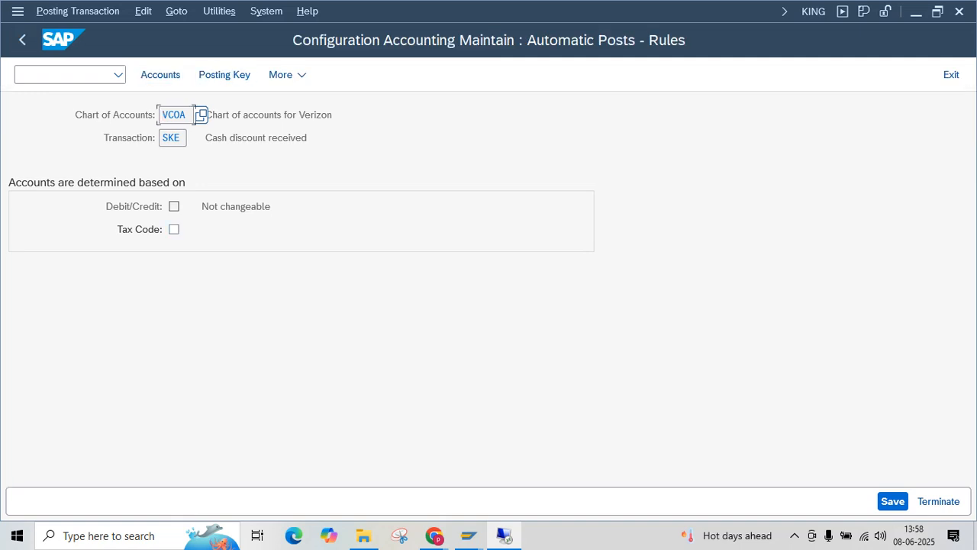
- Save the posting rules for transaction SKE, cash discount received, and continue to its account assignment
key(Tab)
key(Tab)
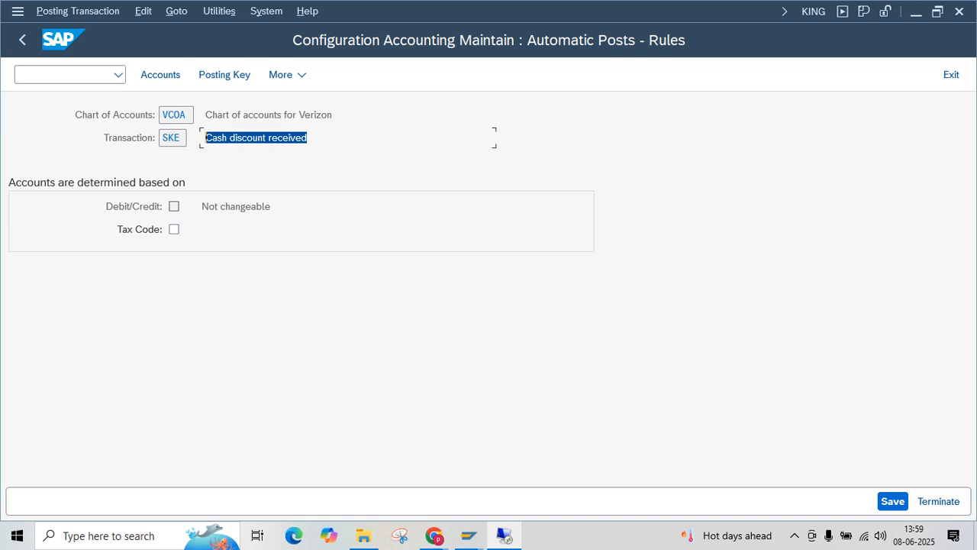
click(160, 75)
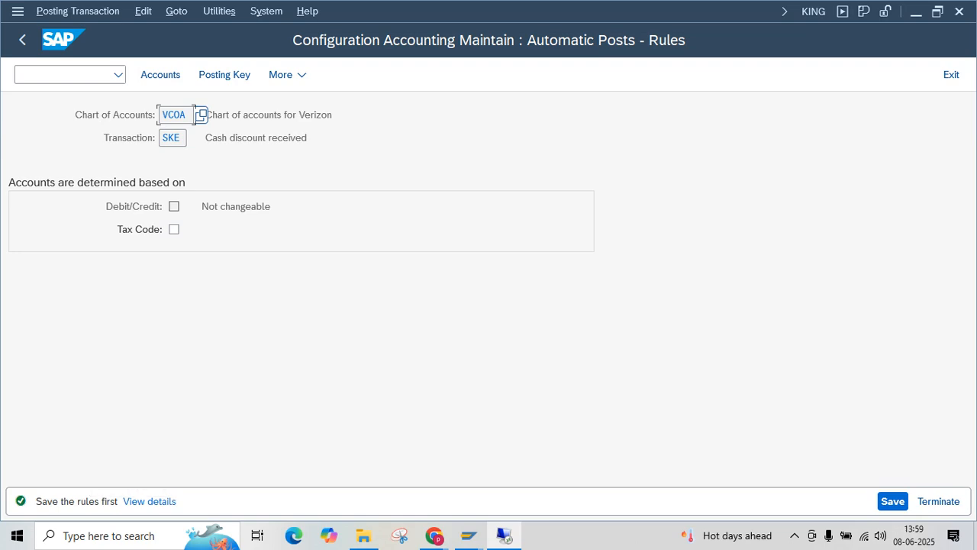
click(892, 500)
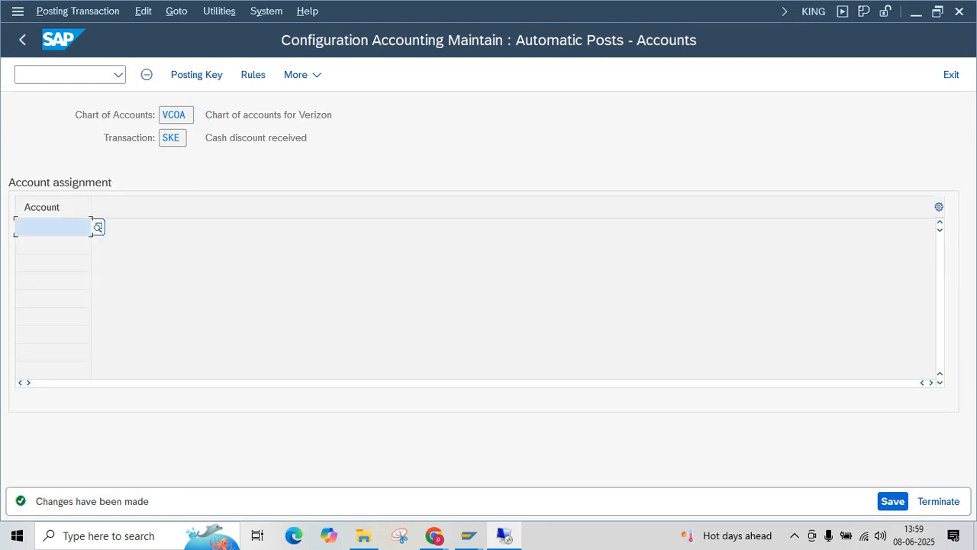
- Assign account 4000 to transaction SKE and save it under the Verizon Group customizing request
key(shift+Tab)
key(Tab)
text(4000)
key(Return)
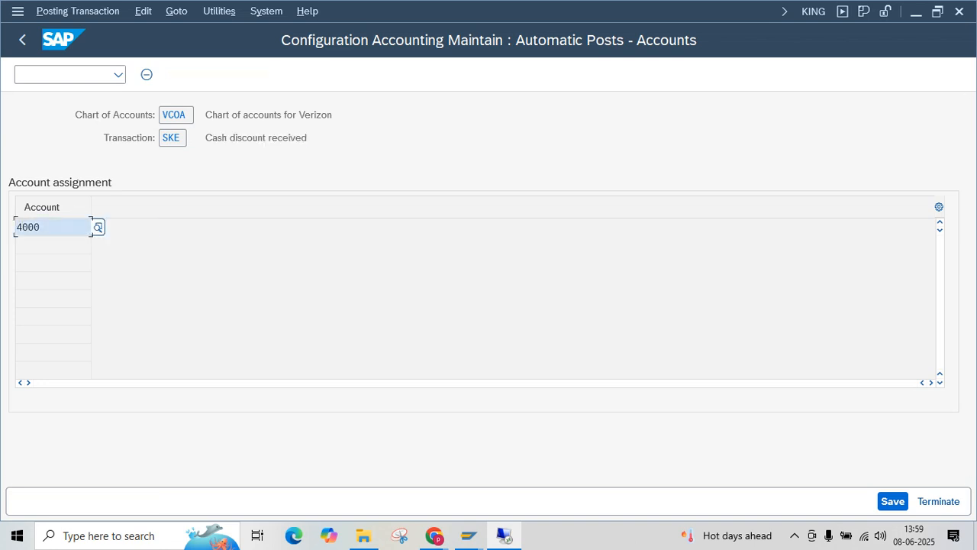
key(Return)
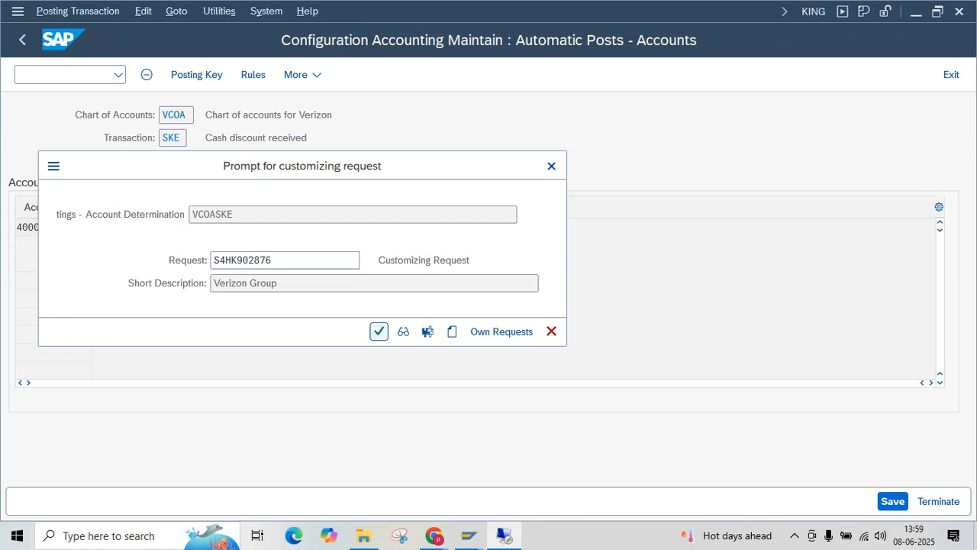
drag(307, 137, 205, 138)
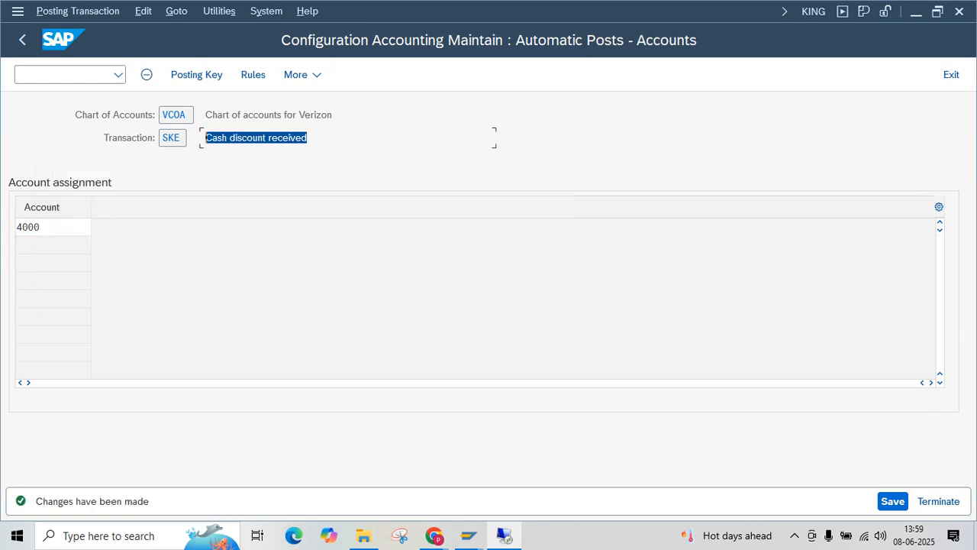
click(48, 227)
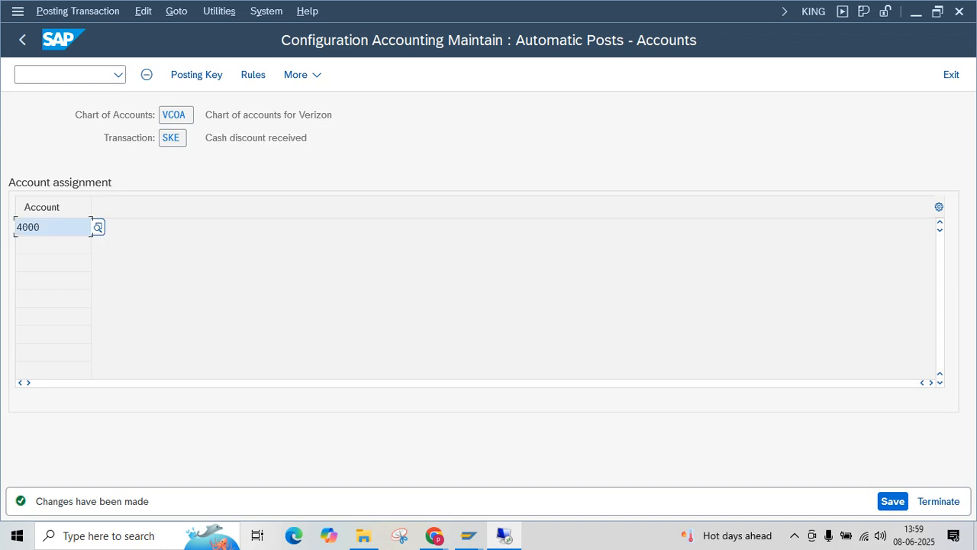
- Leave the account determination, close the error details and simulate the outgoing payment document
click(951, 75)
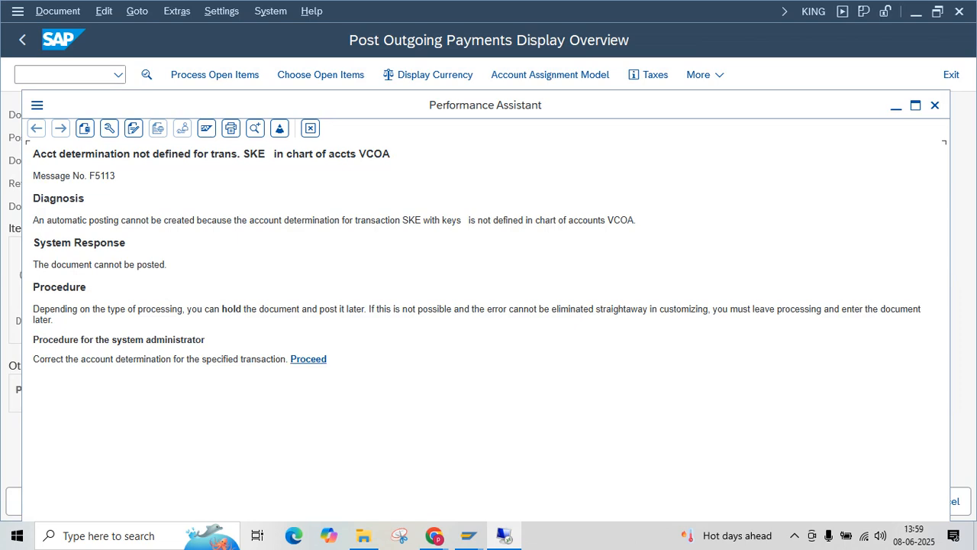
click(309, 127)
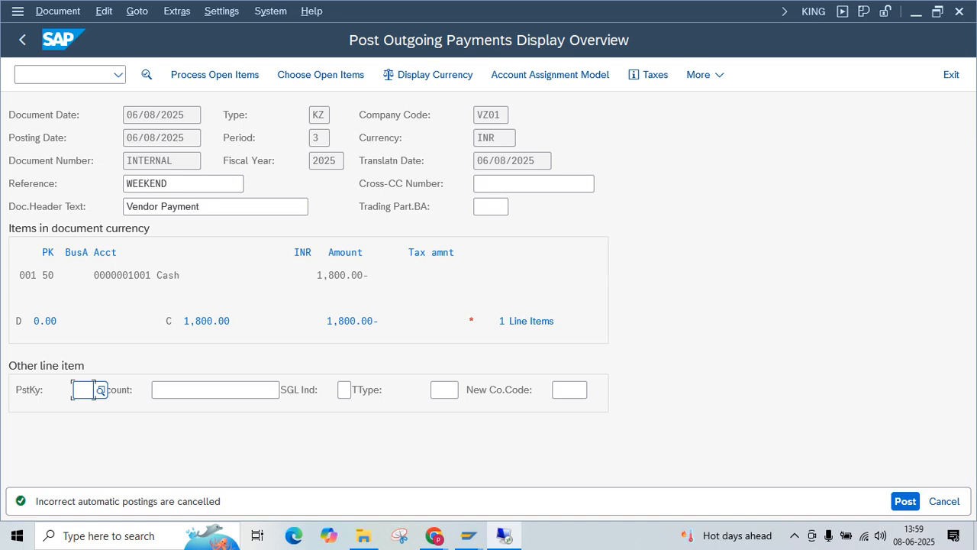
click(57, 12)
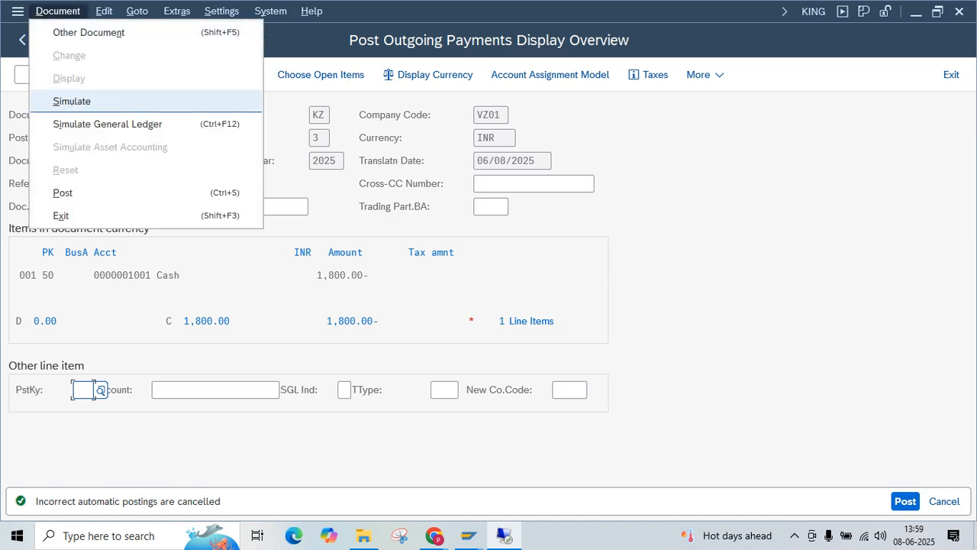
click(72, 100)
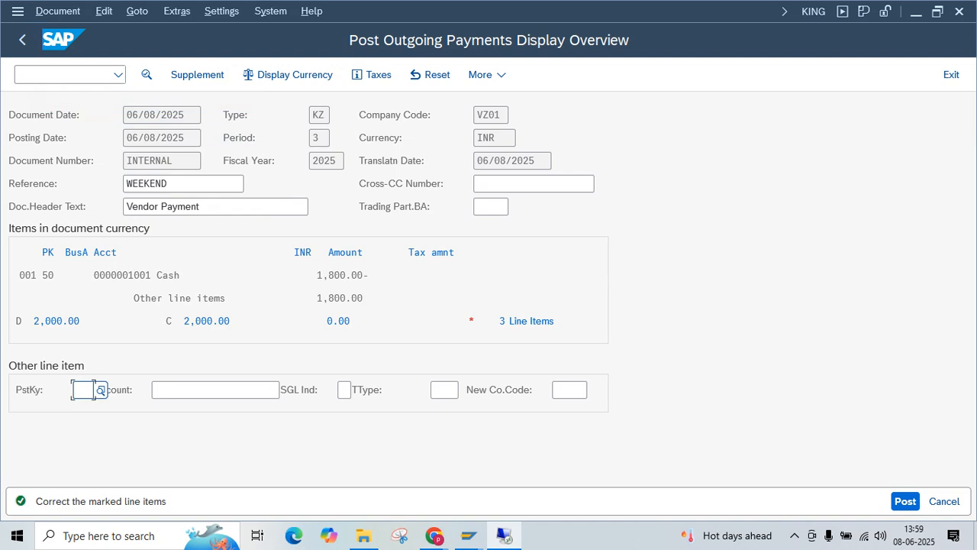
- Try to post the simulated outgoing payment
key(Tab)
key(Tab)
key(Tab)
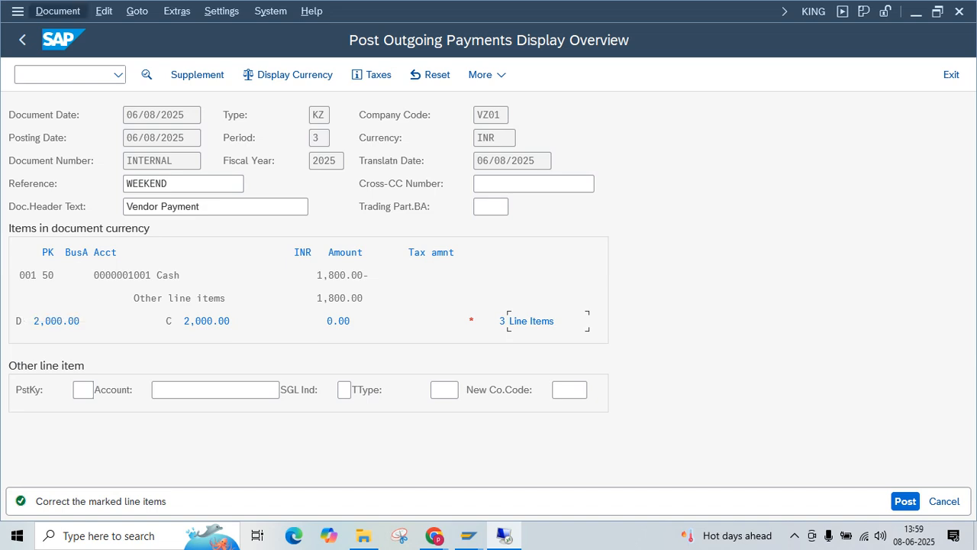
click(57, 11)
click(687, 290)
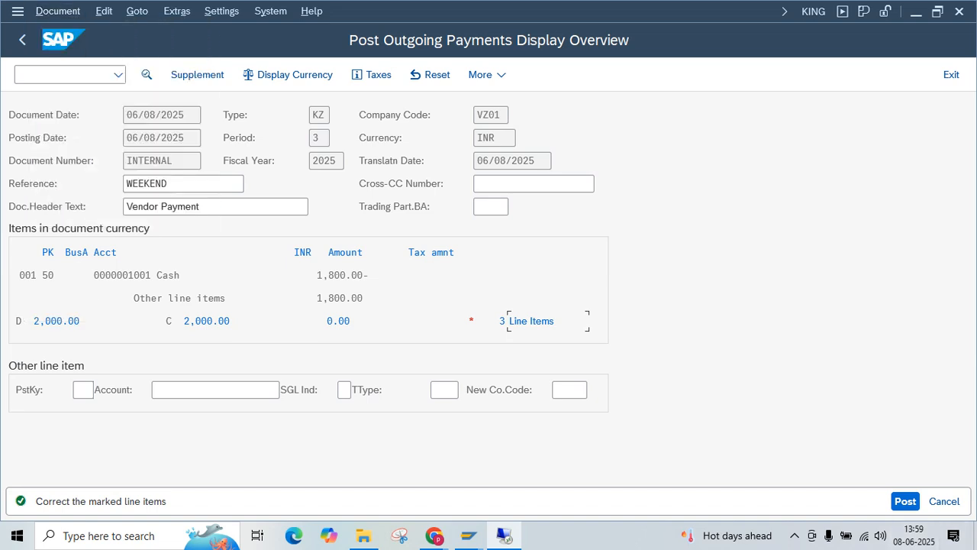
click(905, 501)
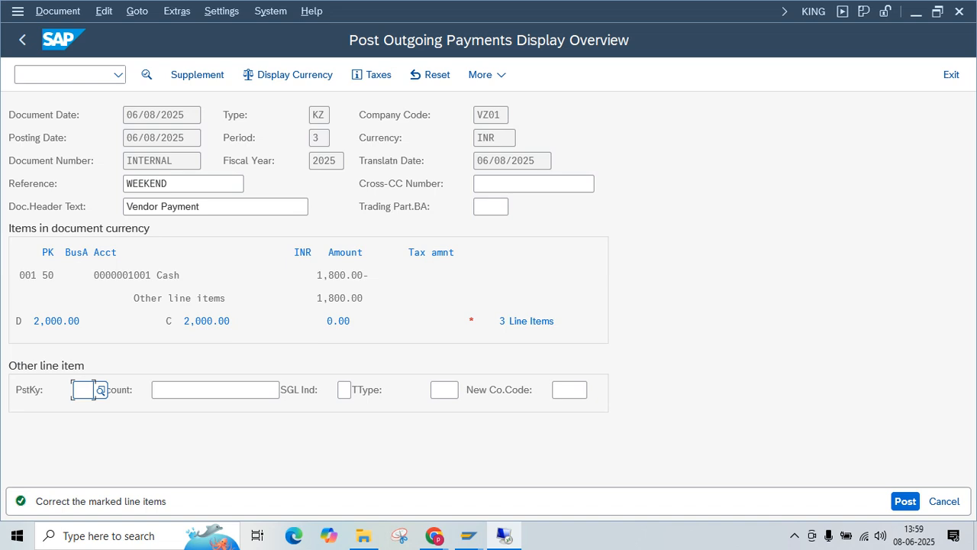
- Open the Cash line item for correction and move on to the Discount Received item
double_click(157, 274)
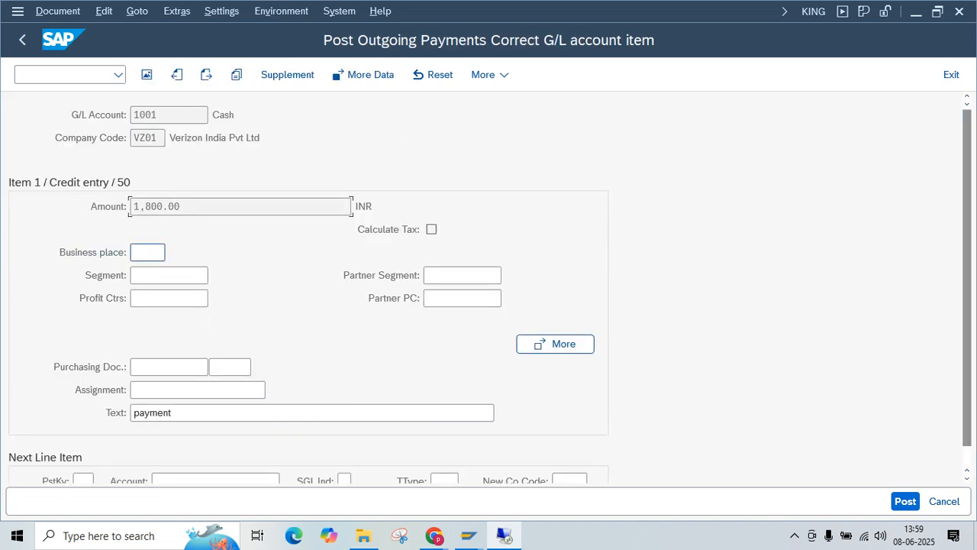
click(176, 74)
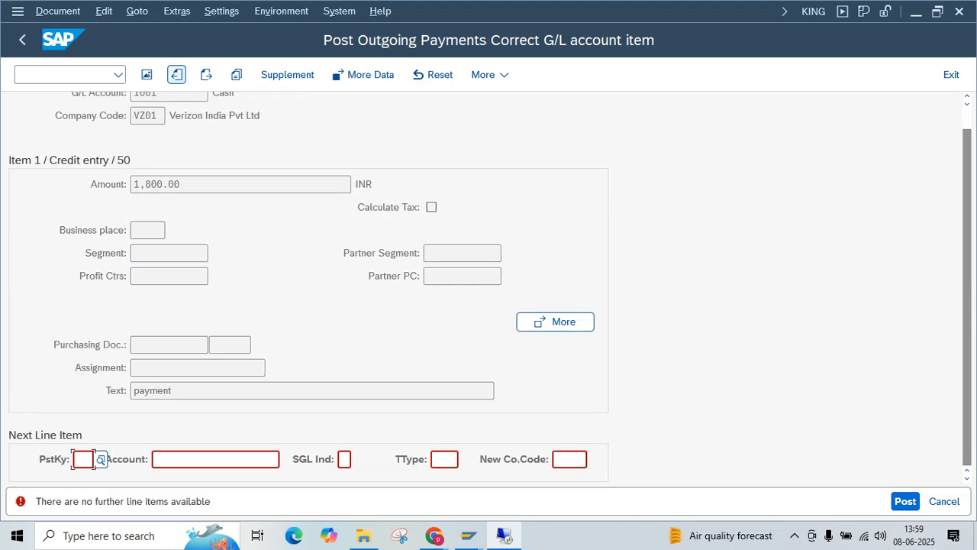
click(206, 74)
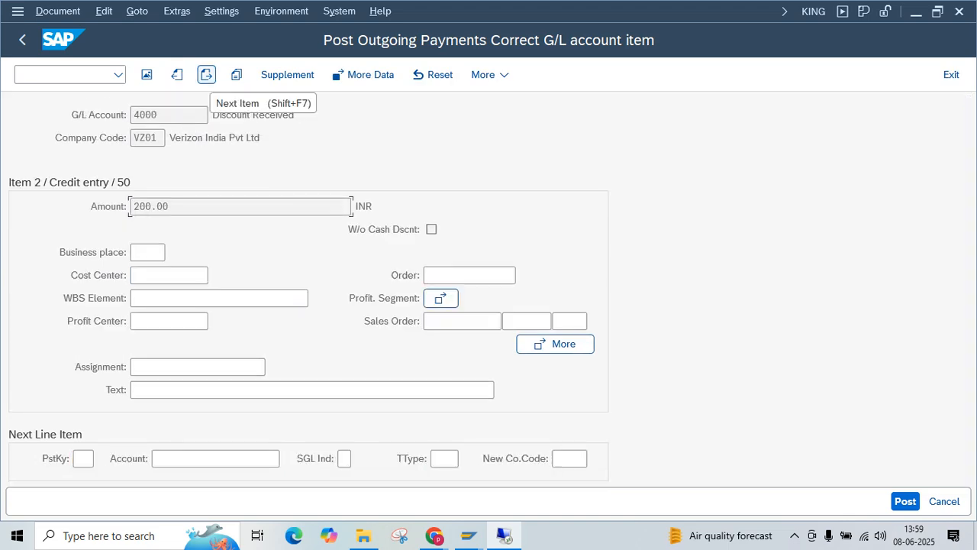
click(206, 74)
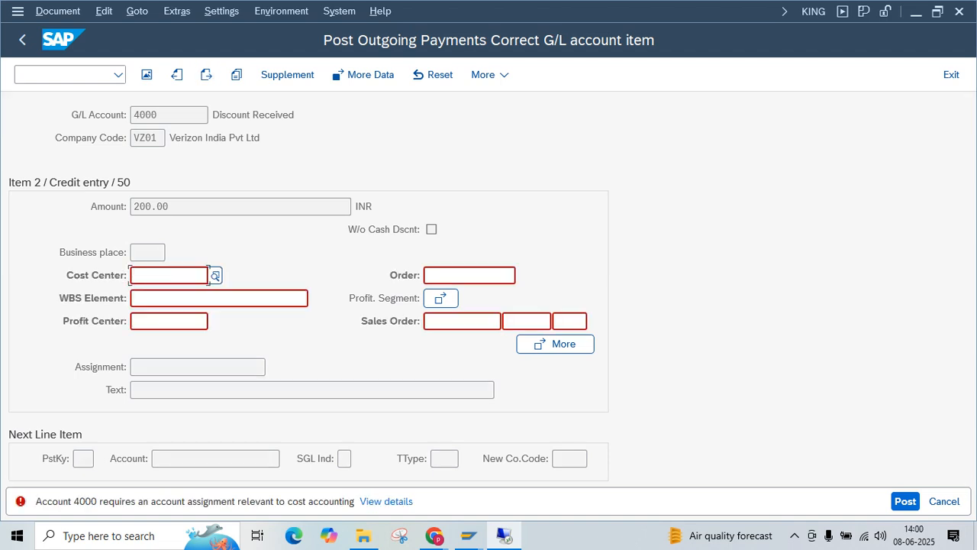
drag(296, 114, 209, 114)
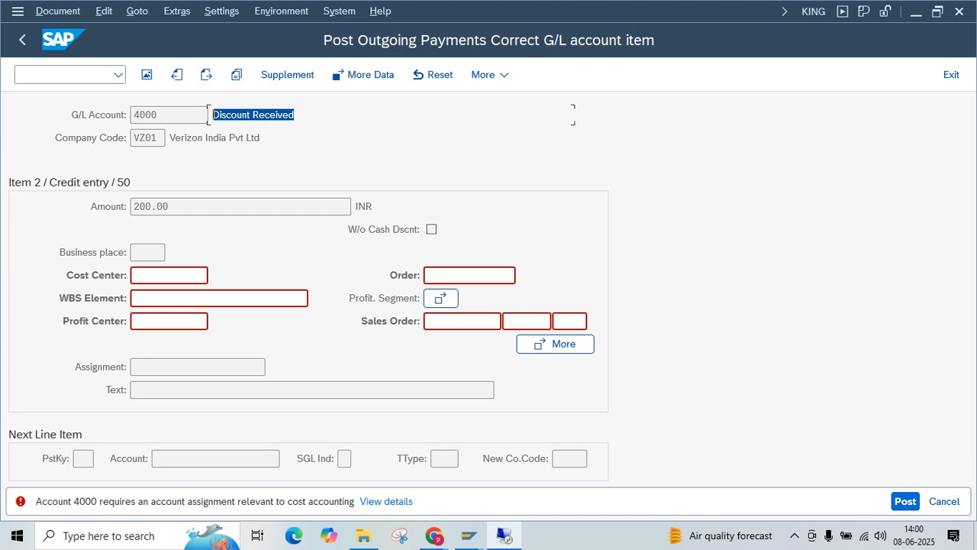
- Assign cost center 100100 to the Discount Received item and confirm the entry
click(169, 275)
click(168, 320)
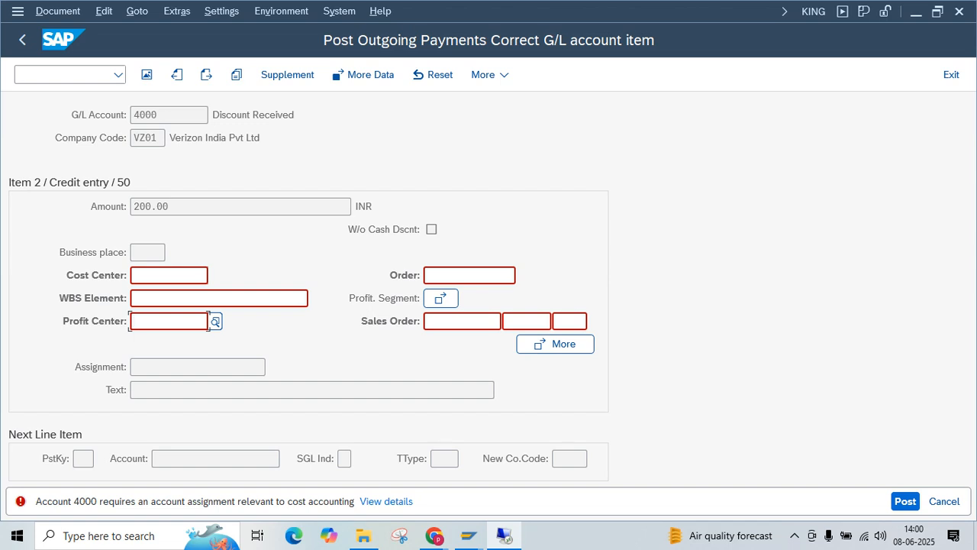
click(208, 274)
key(Down)
key(Return)
key(Return)
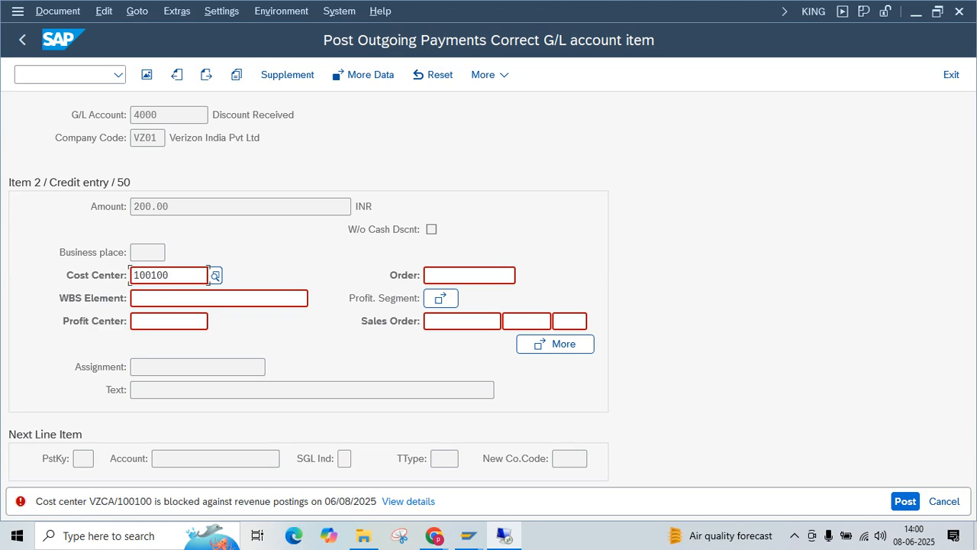
- Start transaction KS02 in a new session and open cost center 100100 for change
click(61, 75)
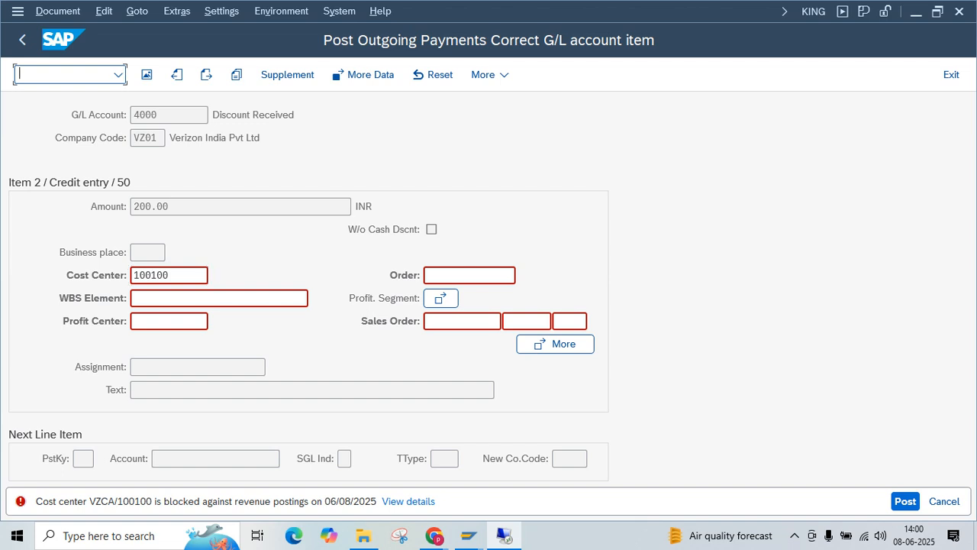
text(/o)
key(BackSpace)
text(oks02)
key(Return)
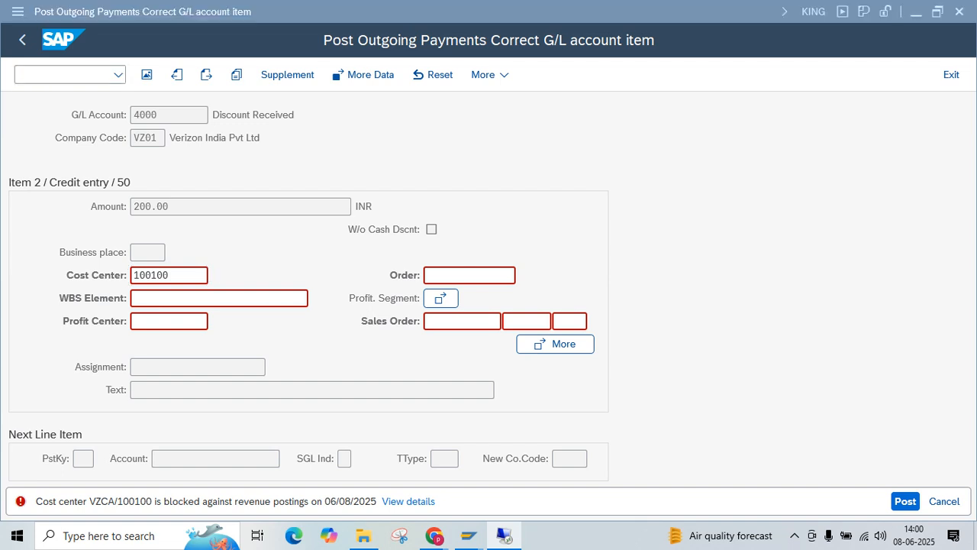
key(Down)
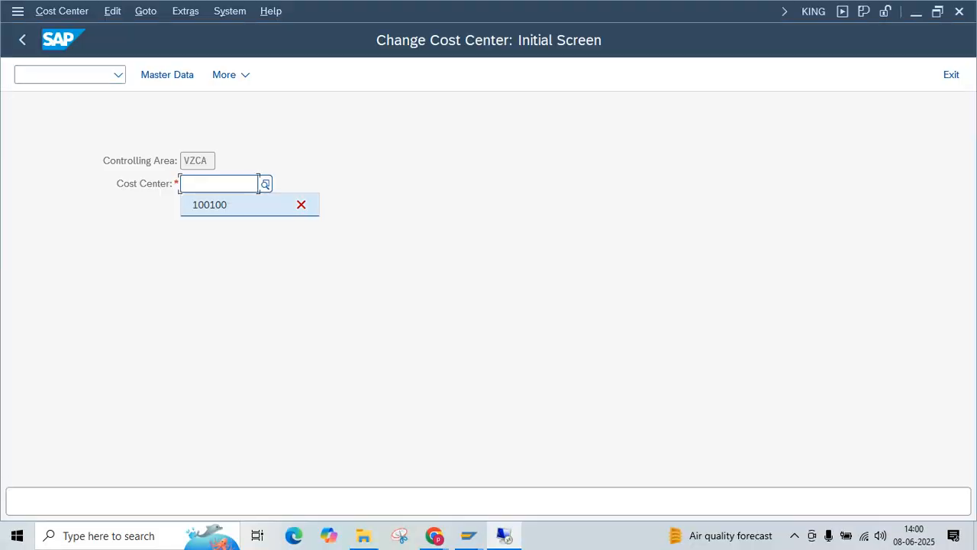
key(Return)
key(Return)
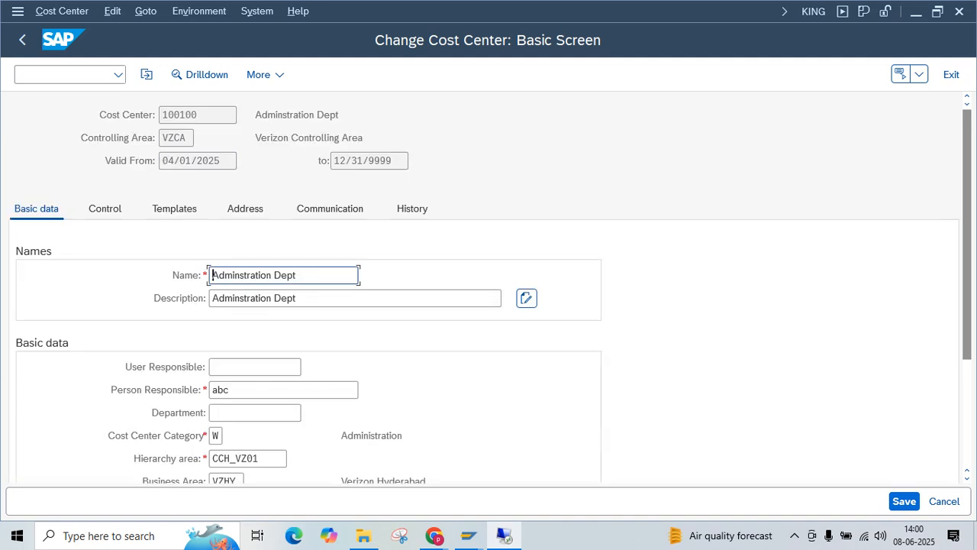
- Remove the Actual Revenues lock from the cost center's control data and save the change
click(105, 208)
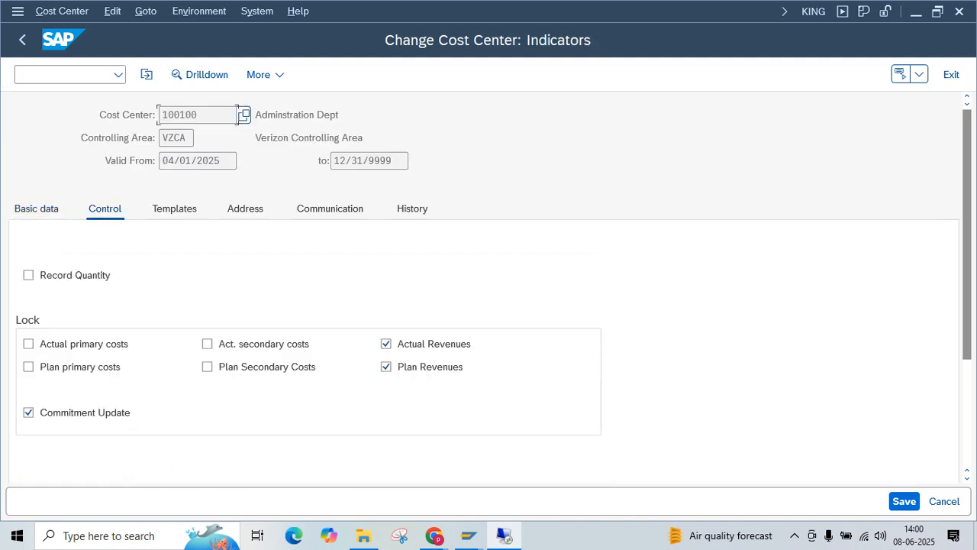
key(shift+Home)
click(386, 344)
key(ctrl+s)
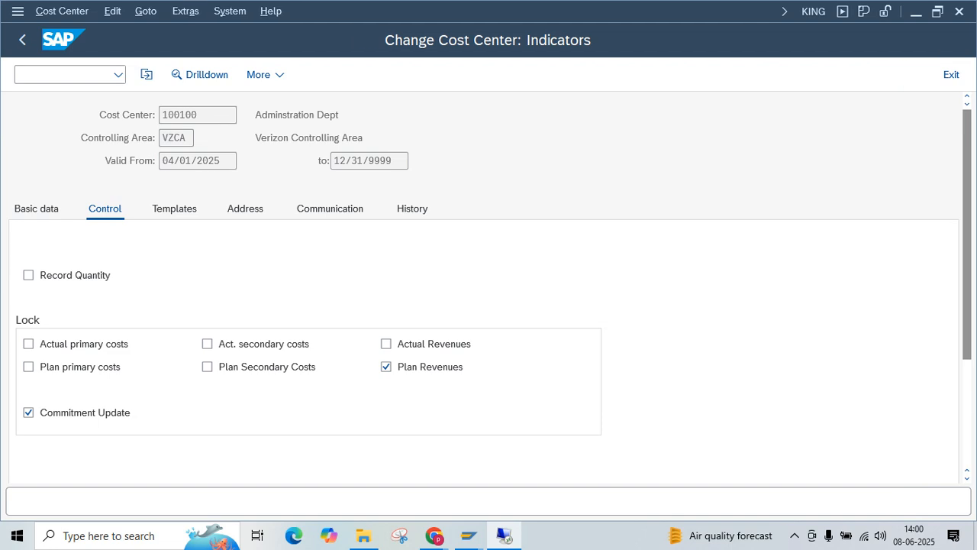
- Exit cost center maintenance, return to the outgoing payment and reconfirm cost center 100100 for the Discount Received item
click(951, 74)
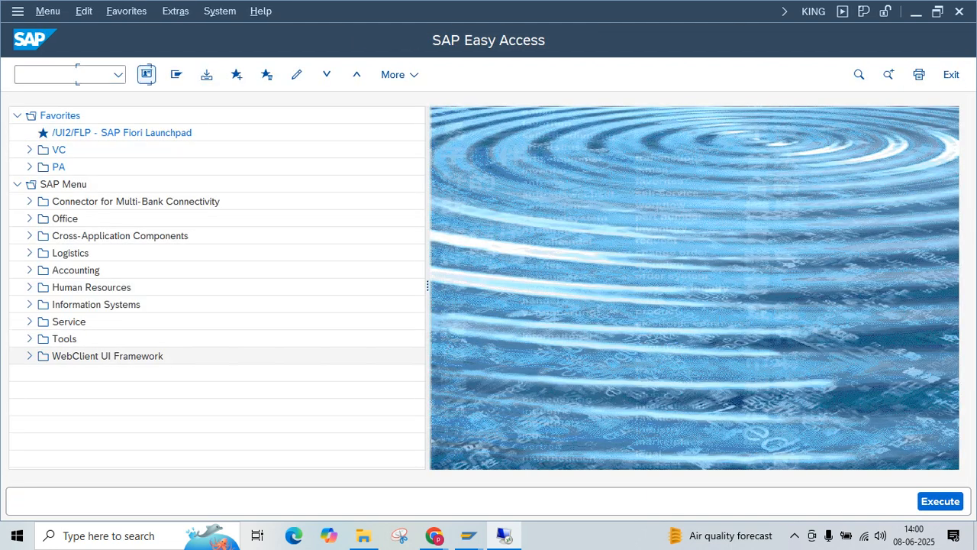
key(alt+Tab)
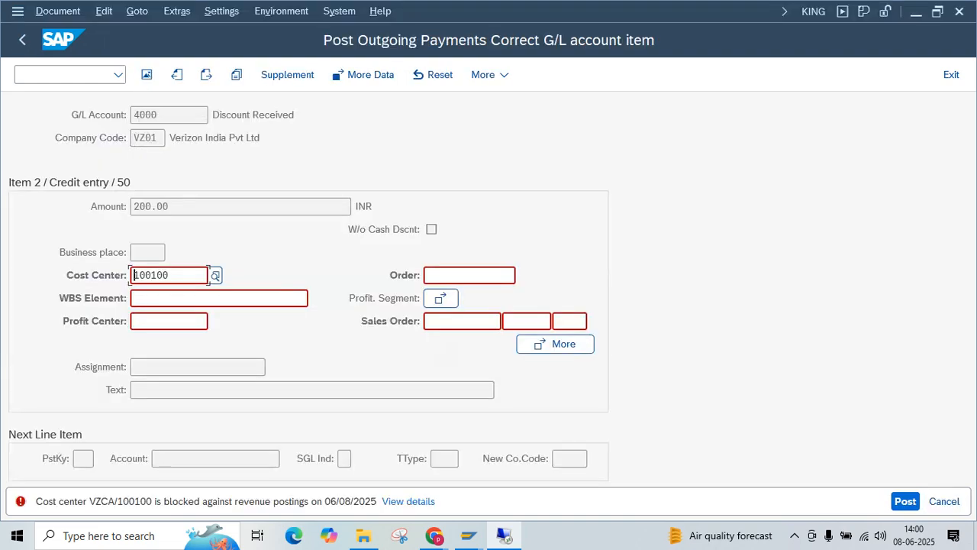
key(Return)
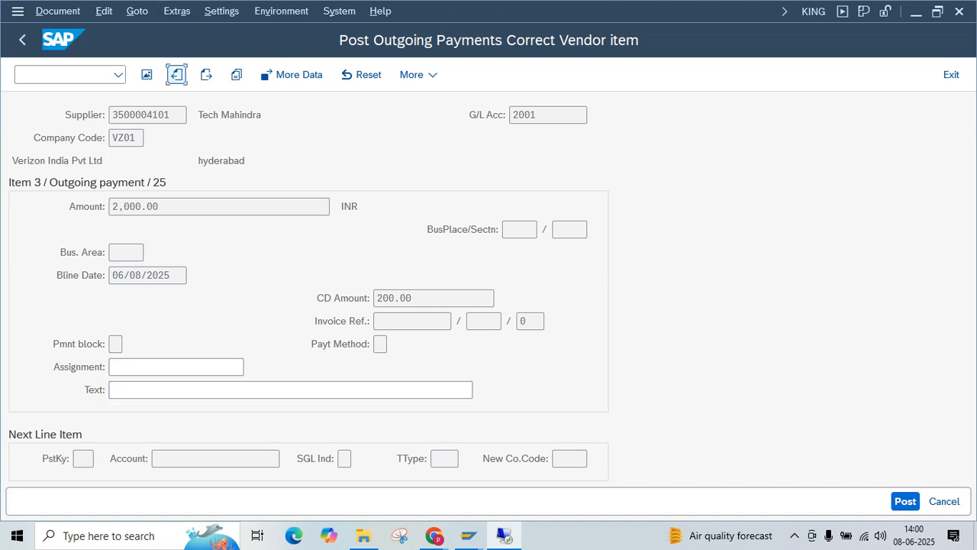
- Go back to the Discount Received item and review its cost center and profit center assignments
click(176, 74)
double_click(158, 275)
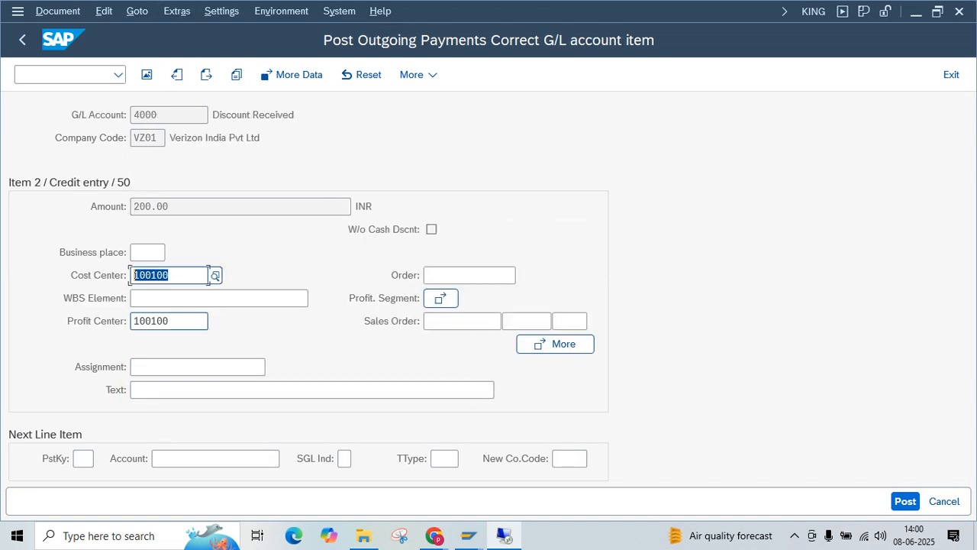
double_click(157, 321)
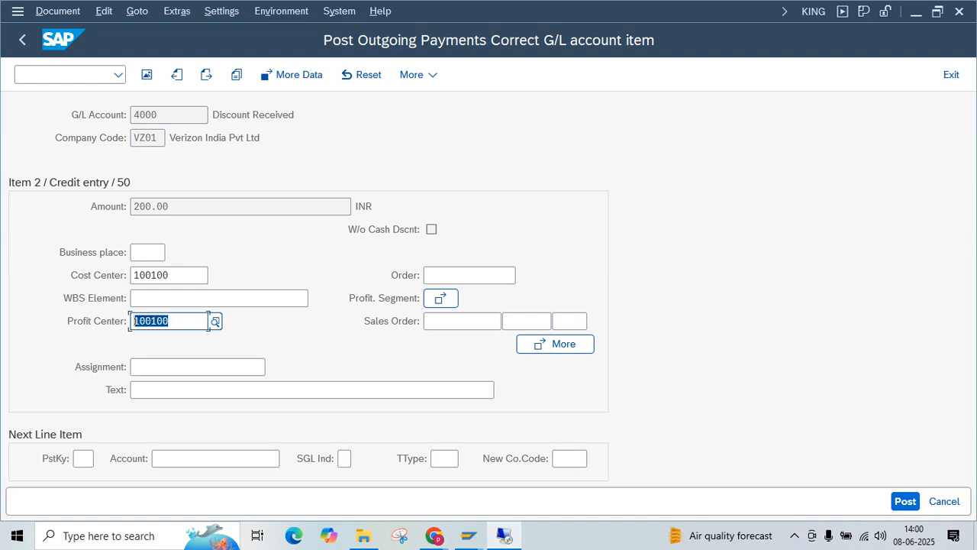
click(209, 274)
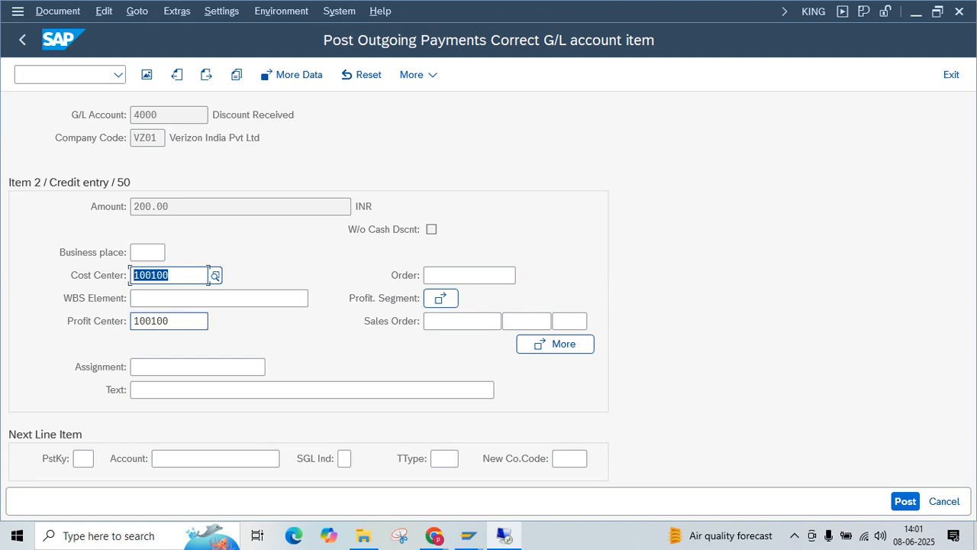
click(151, 320)
drag(169, 275, 133, 275)
click(162, 320)
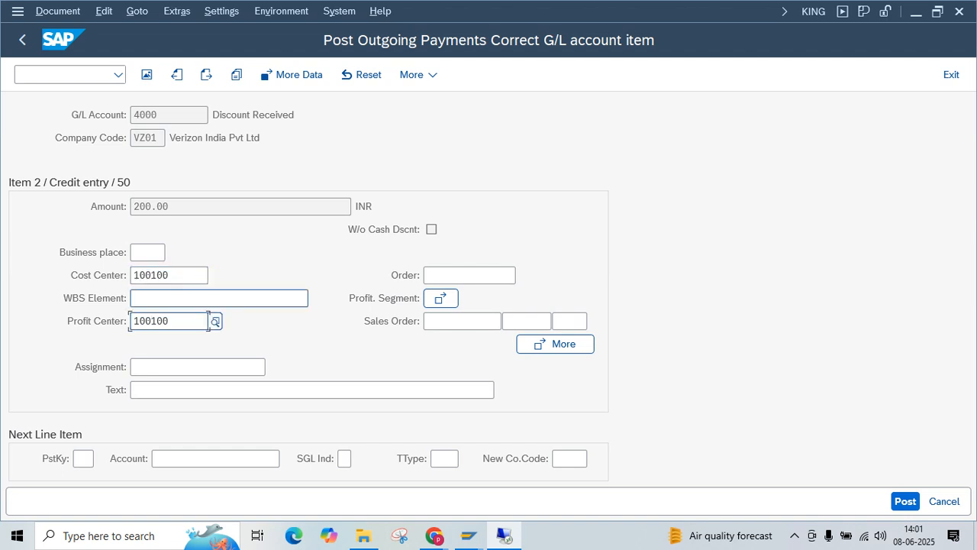
double_click(208, 321)
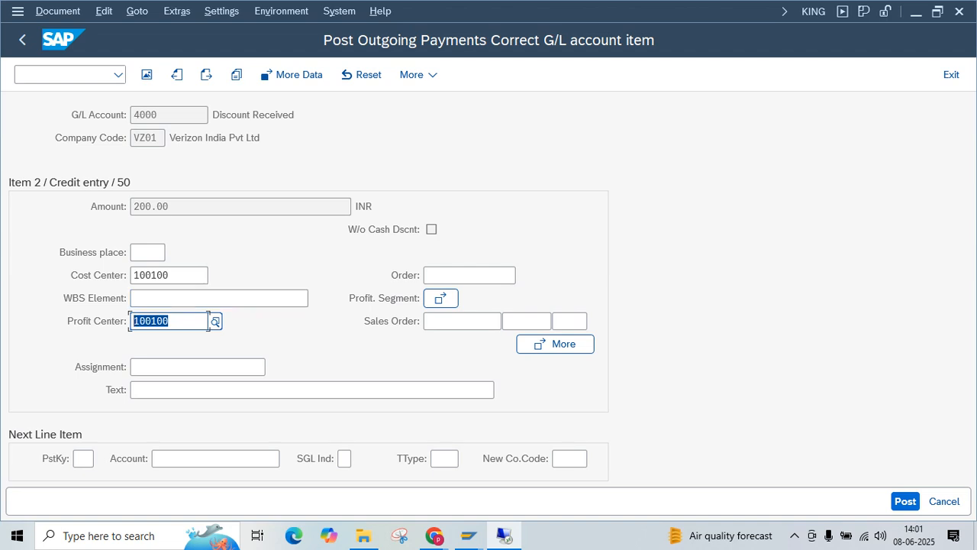
double_click(208, 274)
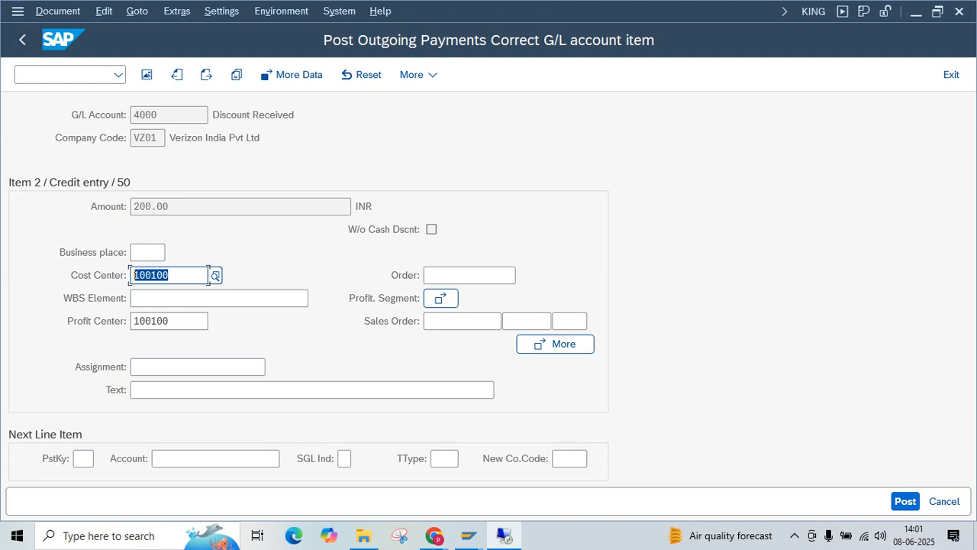
- Post the corrected outgoing payment and display the posted document
key(ctrl+s)
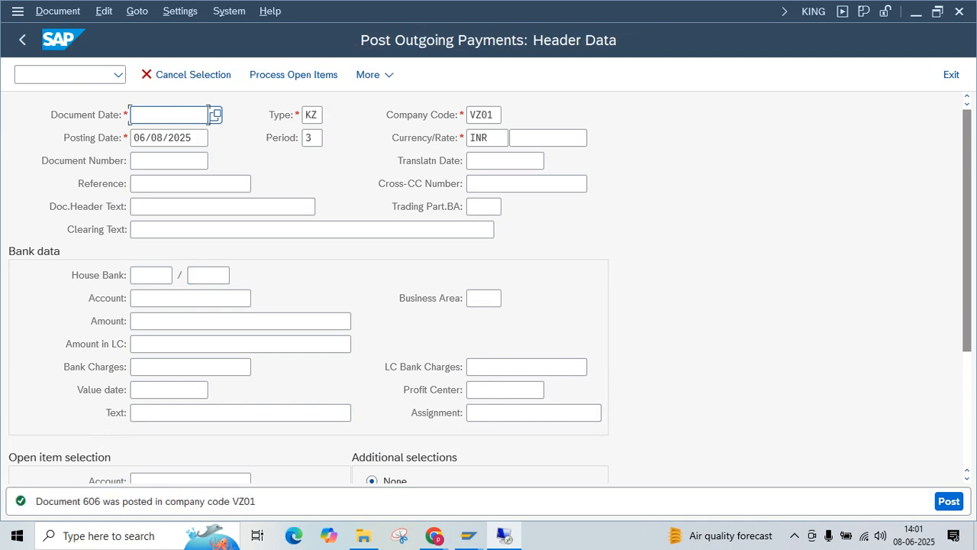
click(58, 12)
click(71, 79)
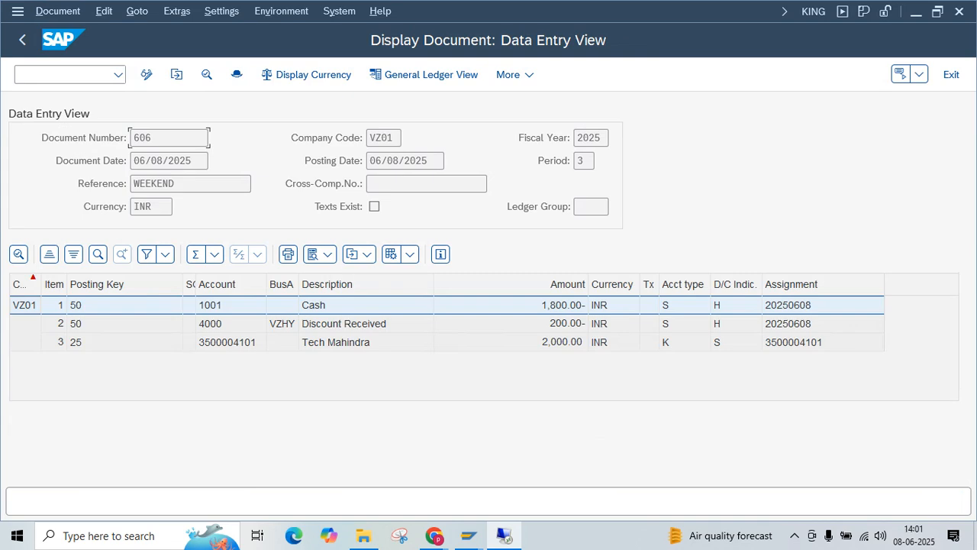
- Review the accounts and amounts of the vendor, Cash and Discount Received line items in the posted document
click(366, 342)
click(229, 342)
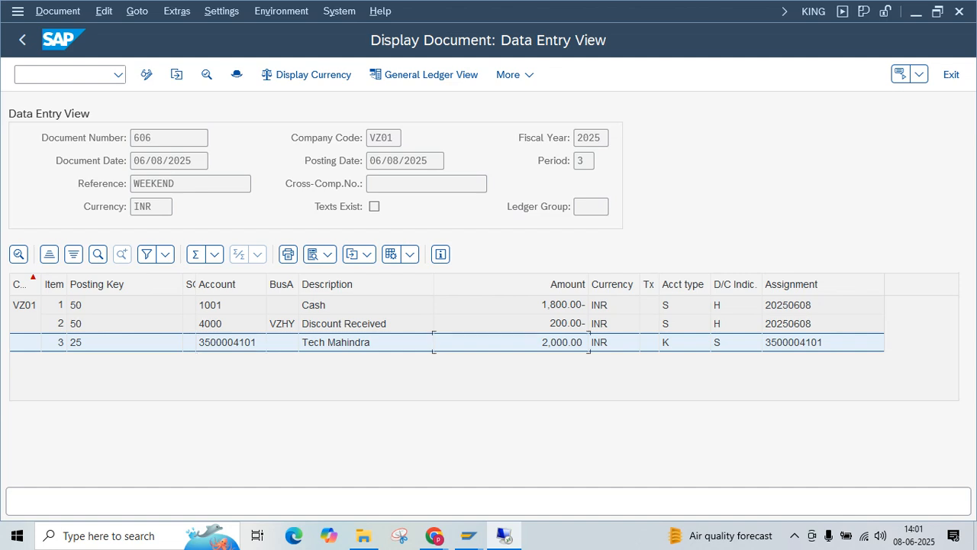
click(563, 305)
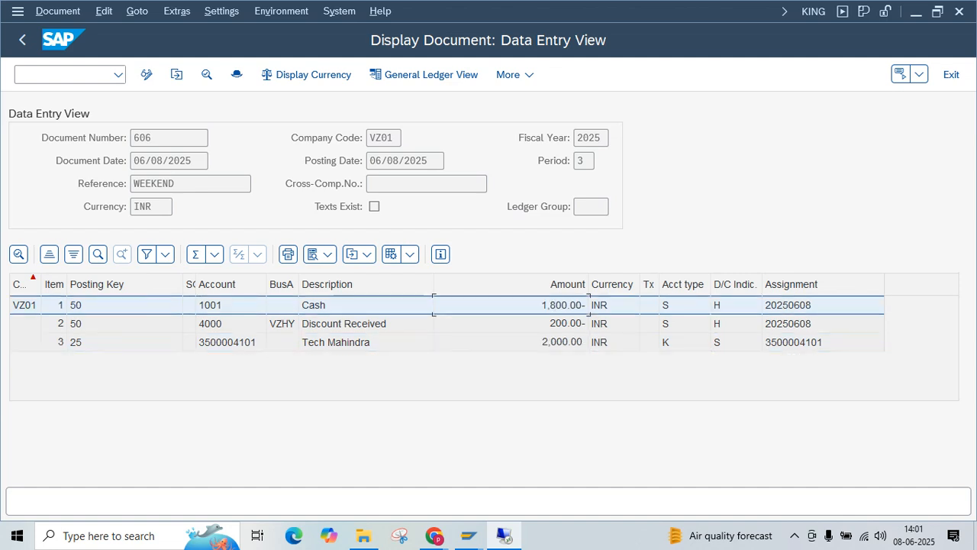
click(229, 324)
click(563, 323)
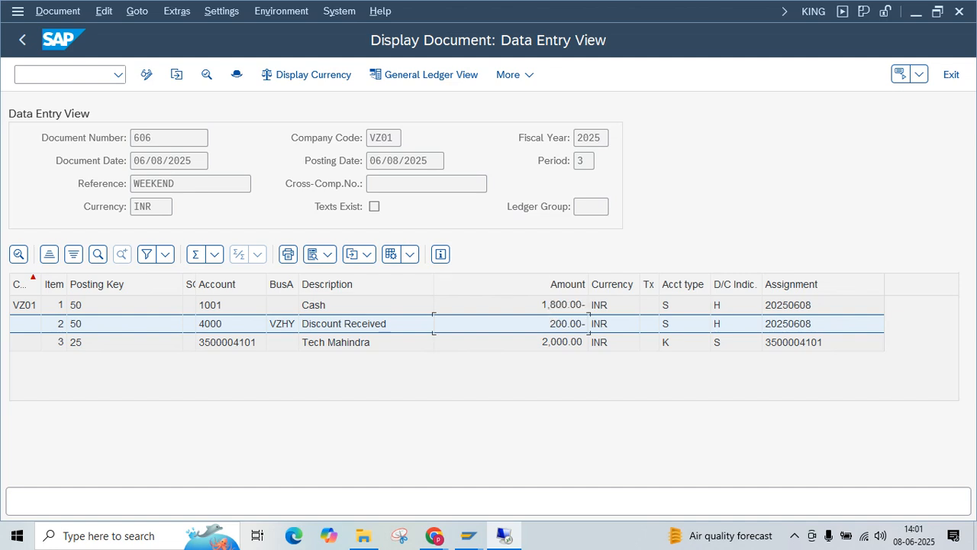
click(562, 342)
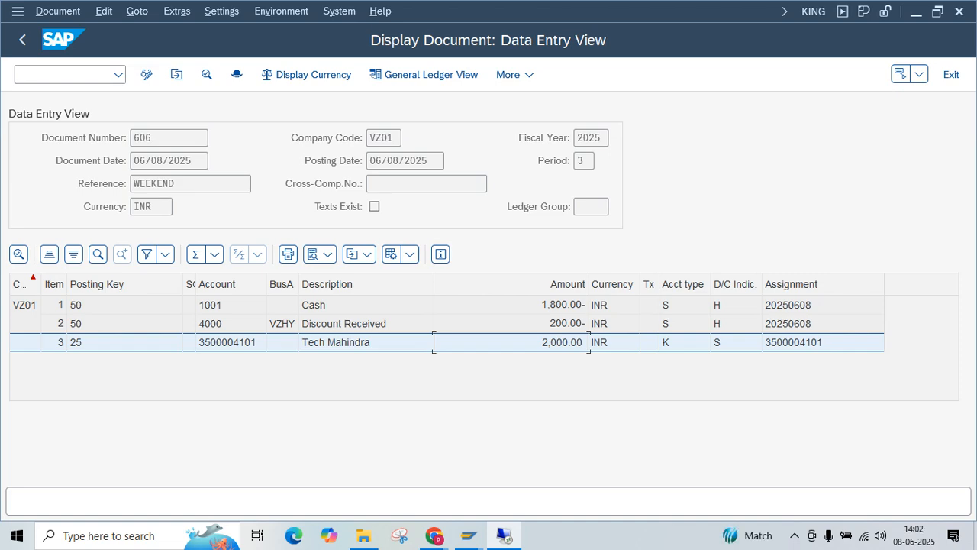
- Widen the Amount column of the posted document, then open the Discount Received line item and check its assignment
drag(588, 284, 599, 284)
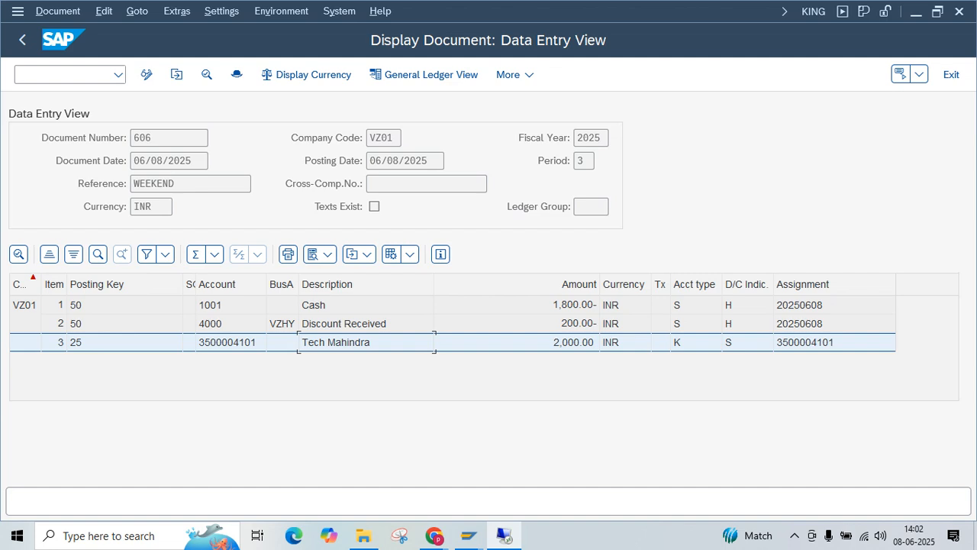
click(313, 306)
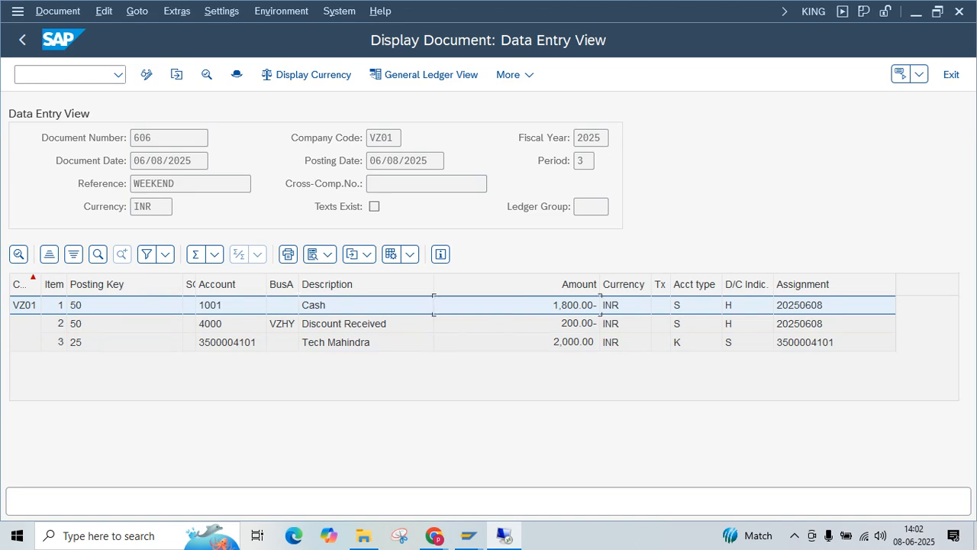
click(344, 323)
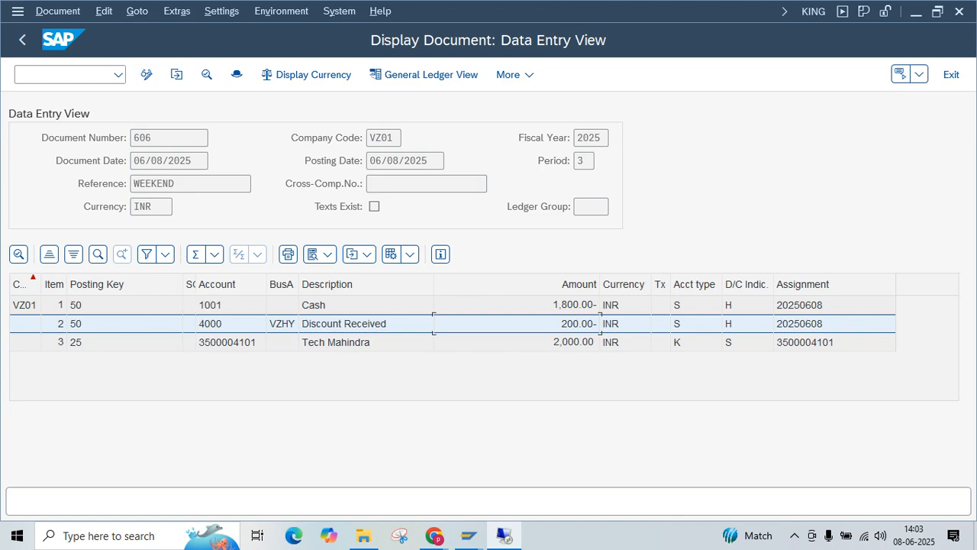
double_click(577, 324)
double_click(151, 412)
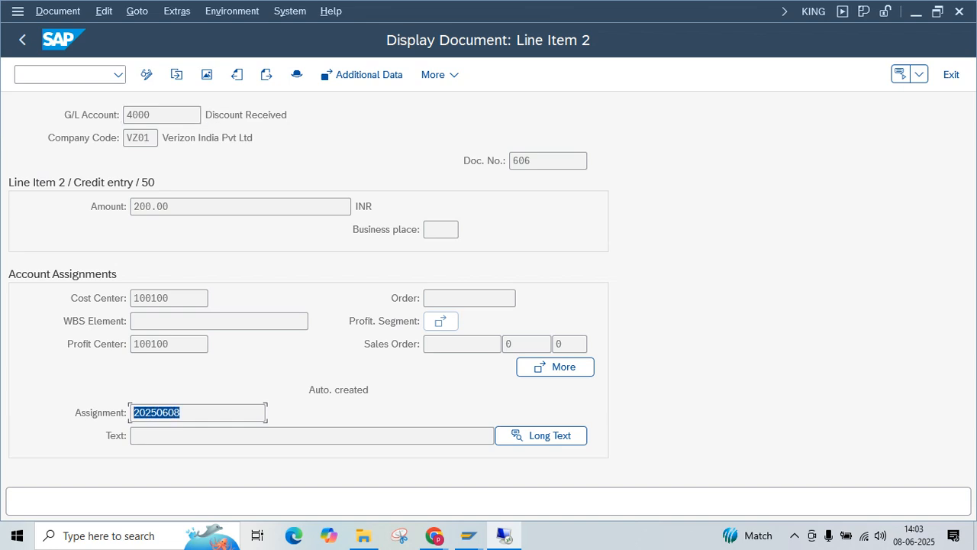
click(152, 412)
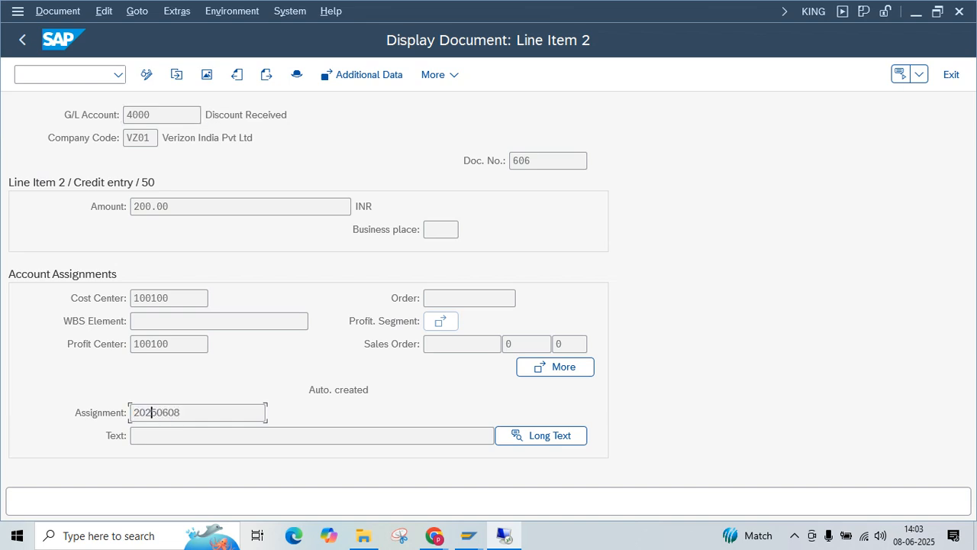
drag(156, 412, 135, 412)
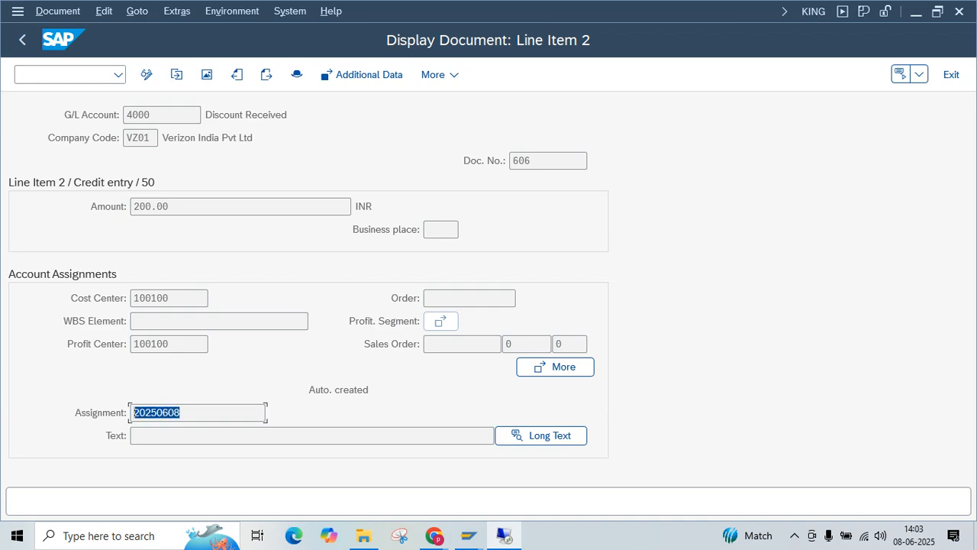
- Display the master record of G/L account 4000 Discount Received in company code VZ01 and enlarge its detail area
double_click(147, 114)
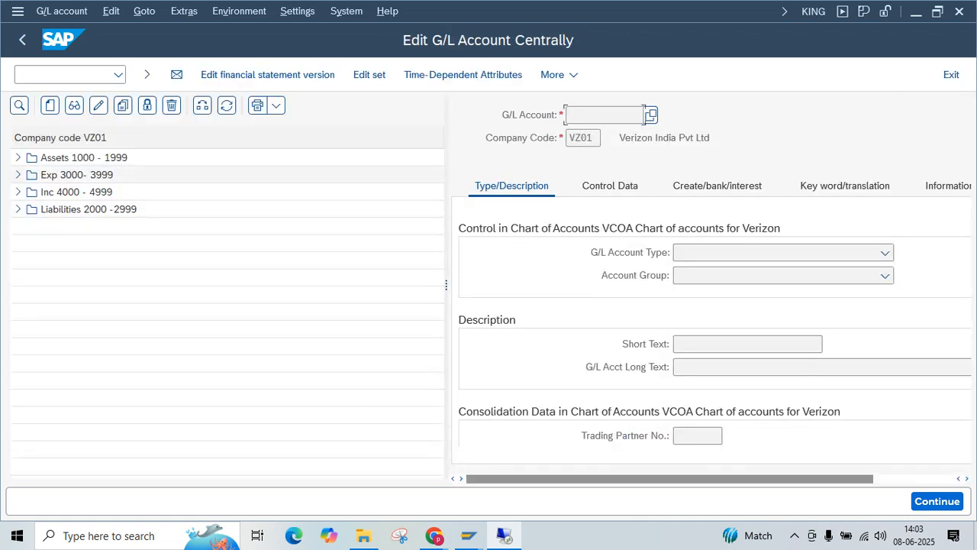
click(18, 191)
click(122, 209)
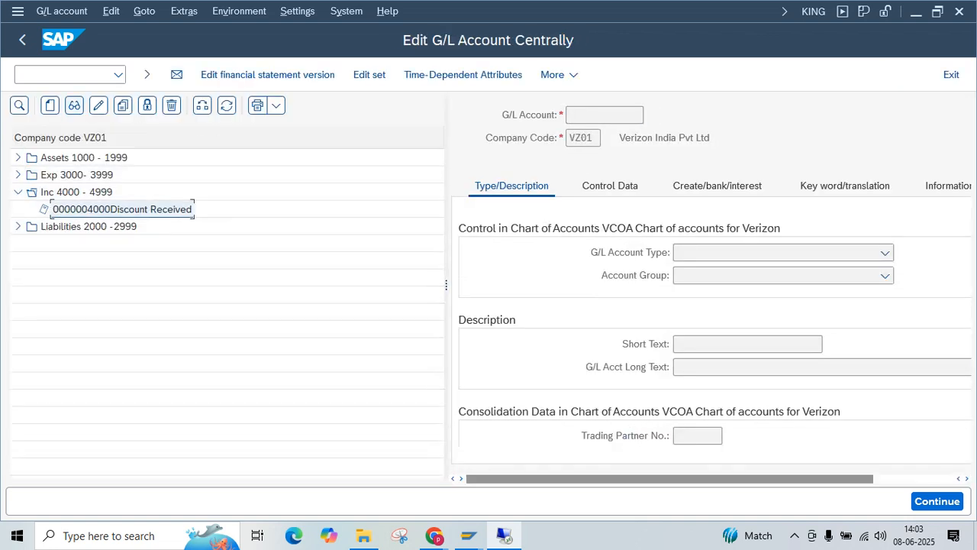
click(74, 105)
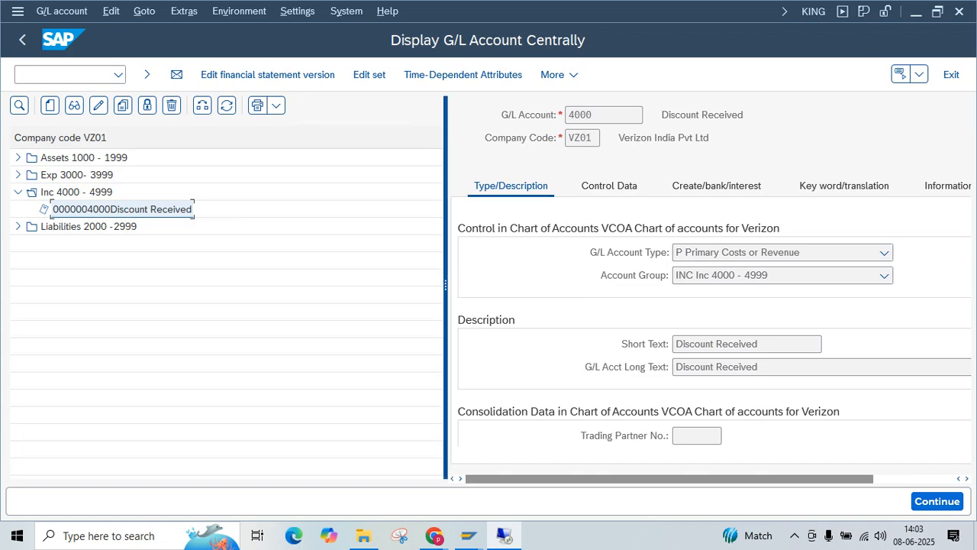
drag(445, 285, 253, 285)
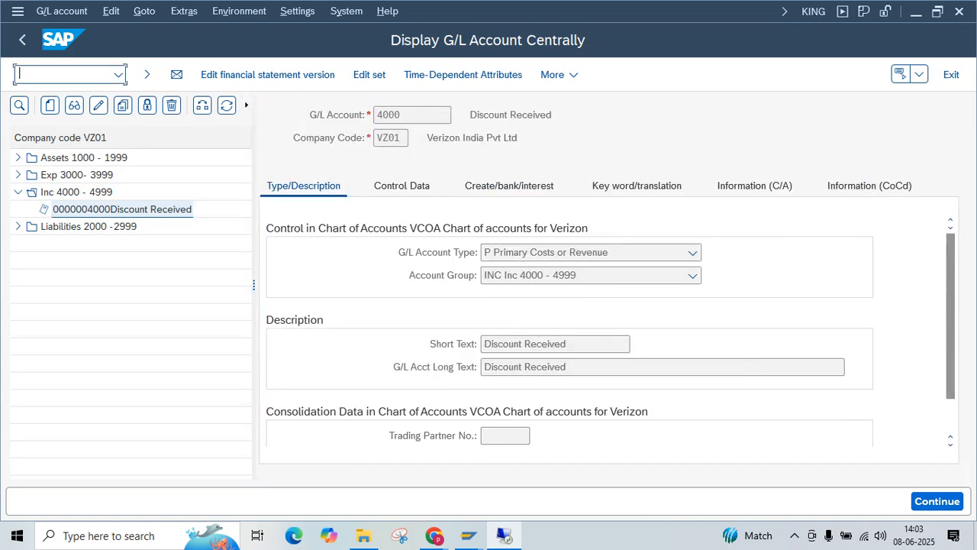
- Examine the sort key and its description in the control data of G/L account 4000
scroll(607, 333, down, 2)
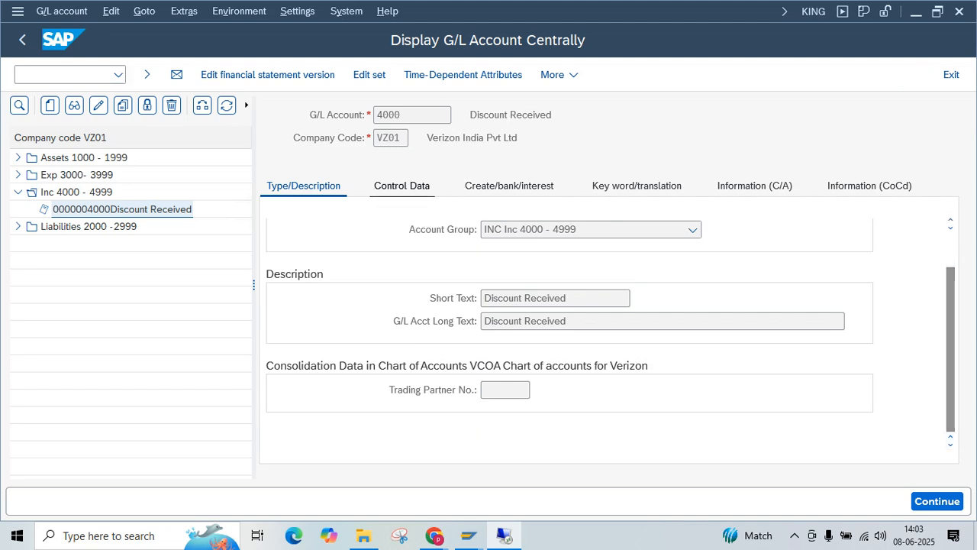
click(402, 186)
scroll(604, 333, down, 10)
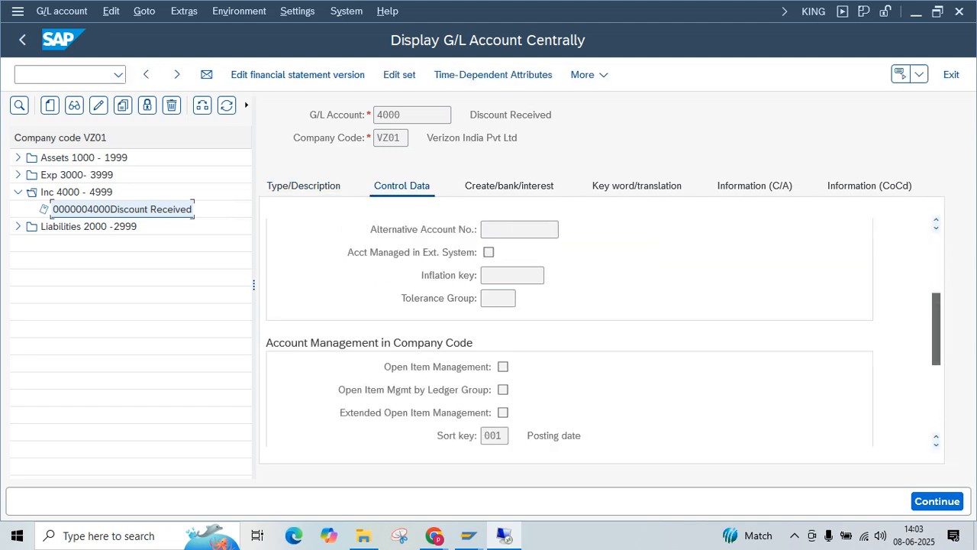
double_click(486, 367)
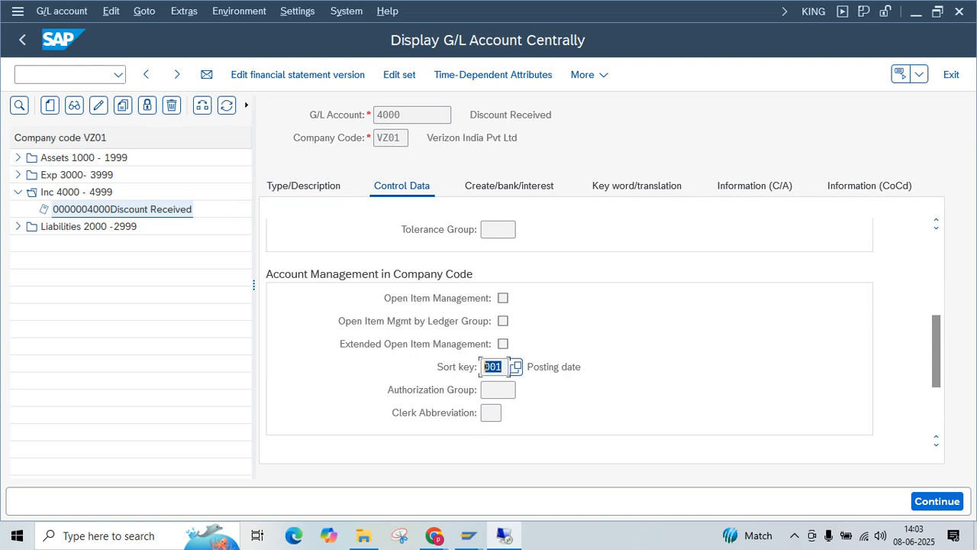
double_click(528, 367)
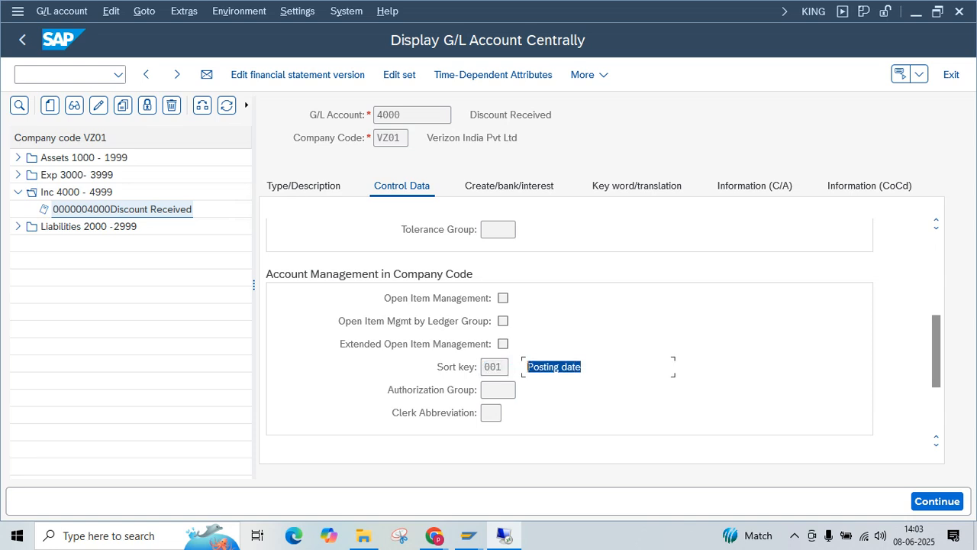
double_click(489, 366)
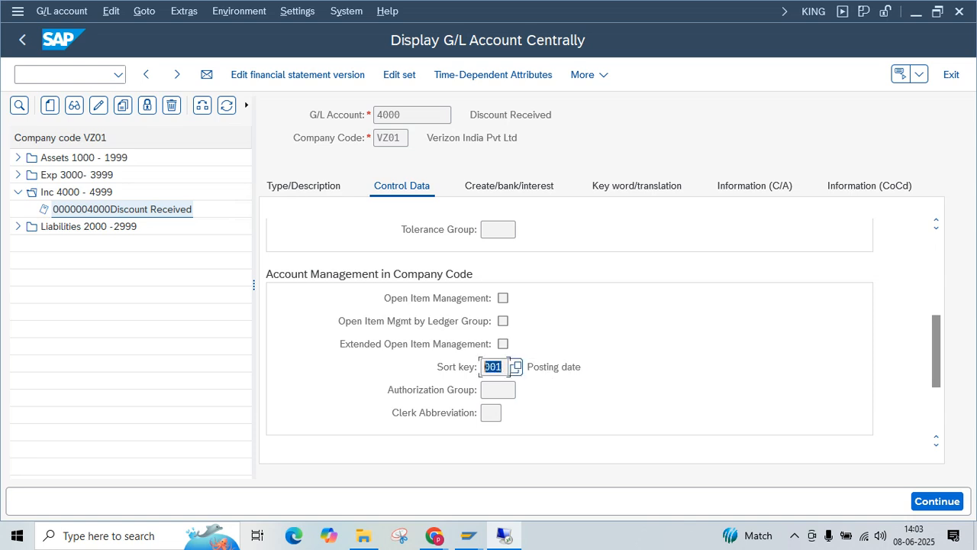
double_click(528, 366)
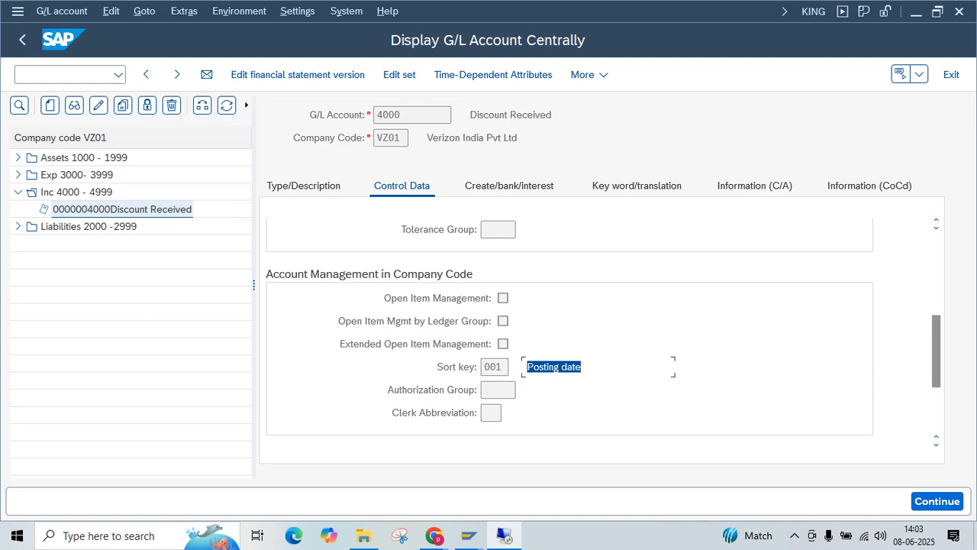
- Look up the possible sort keys for the account and find the Posting date entry
double_click(488, 366)
key(F4)
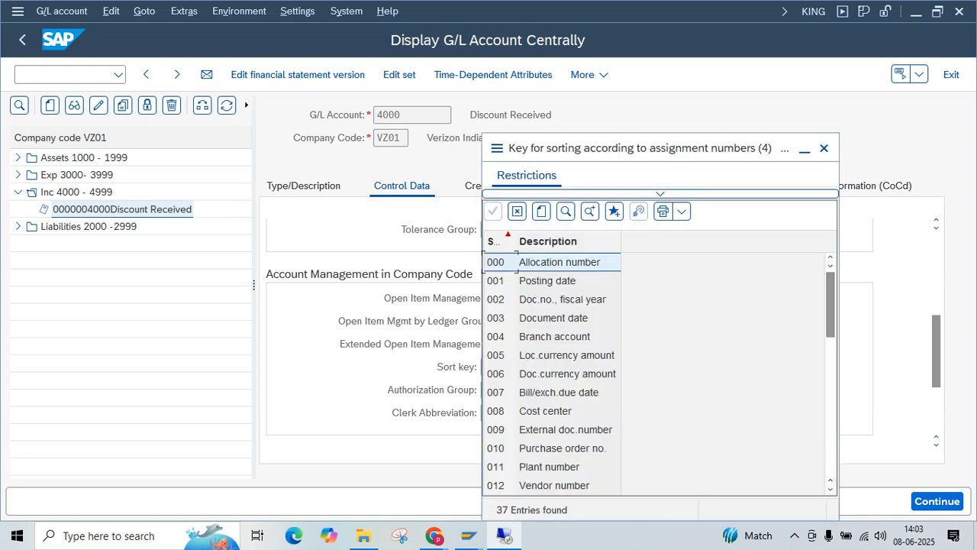
click(548, 281)
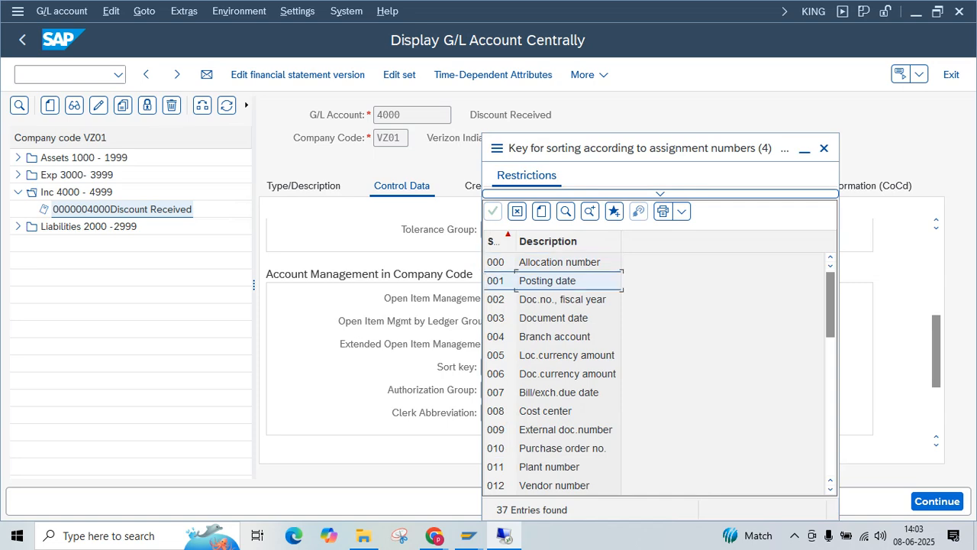
key(Return)
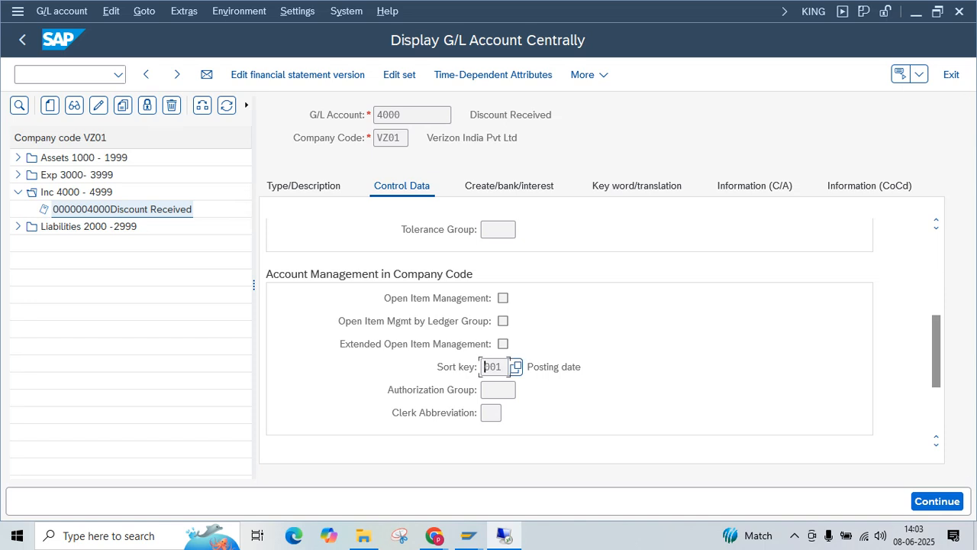
- Return to the Discount Received line item and compare the posting date in the document header with its assignment
click(22, 40)
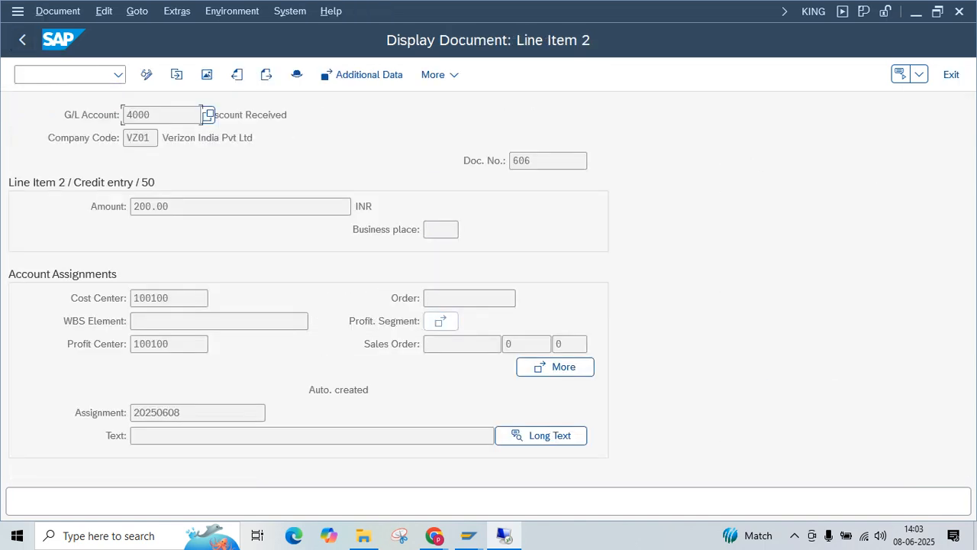
key(F5)
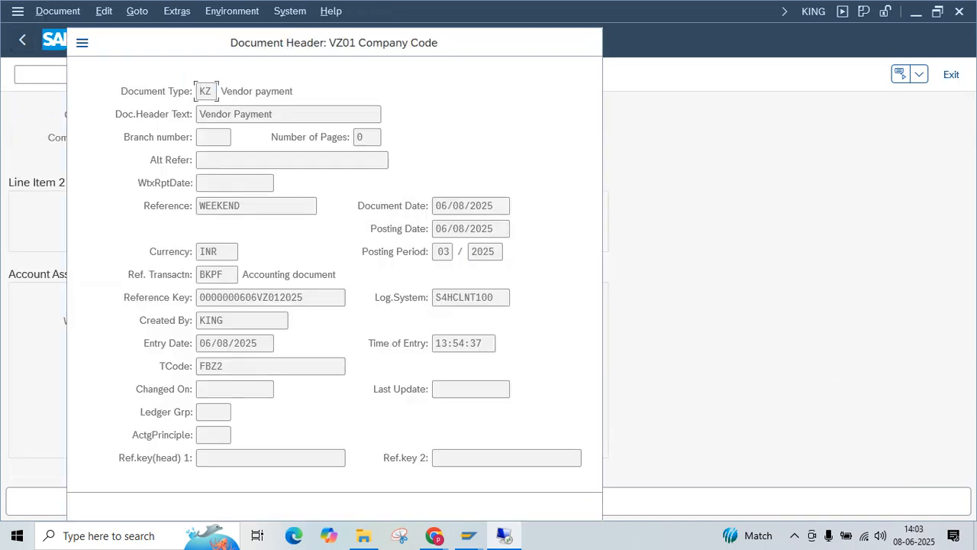
drag(495, 229, 435, 229)
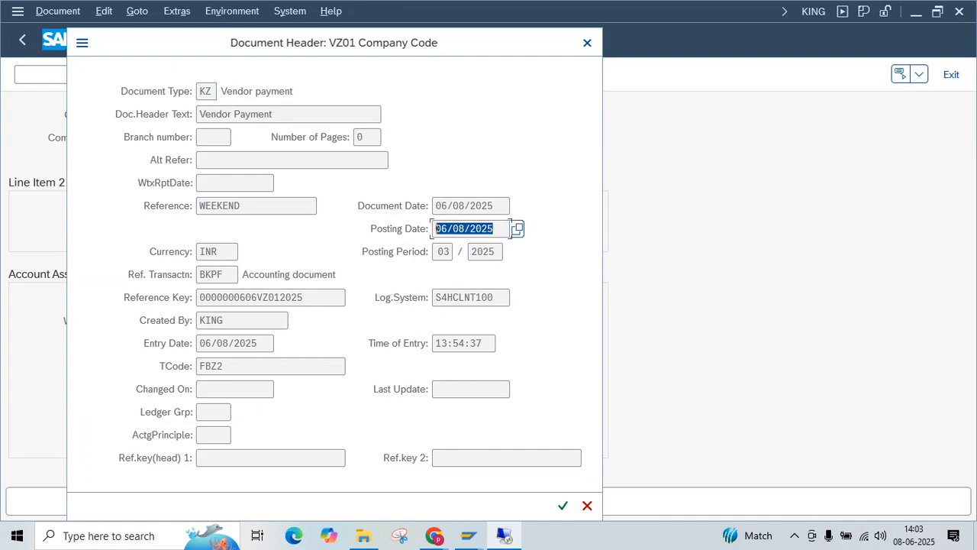
click(587, 42)
drag(180, 412, 133, 413)
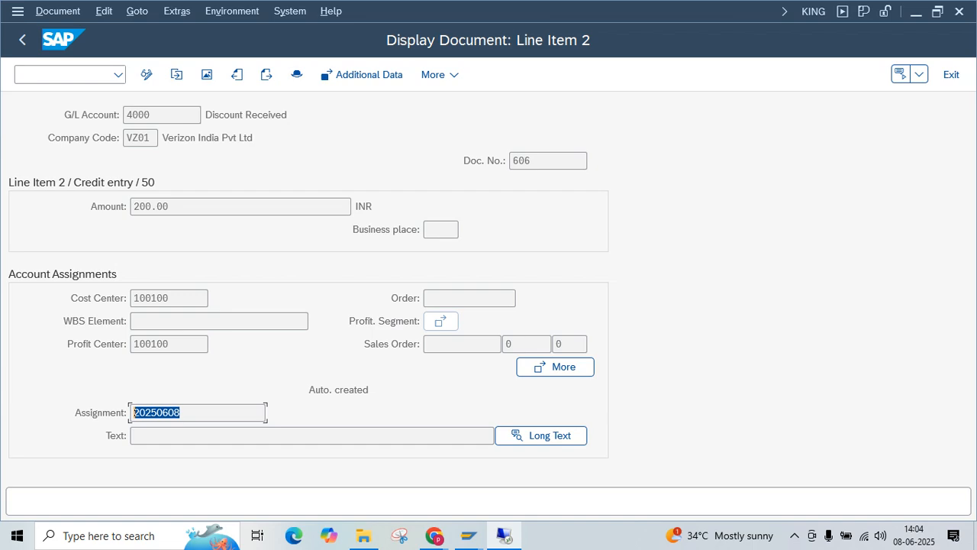
- Go back to the document overview and open the Tech Mahindra vendor line item to check the vendor number
click(22, 39)
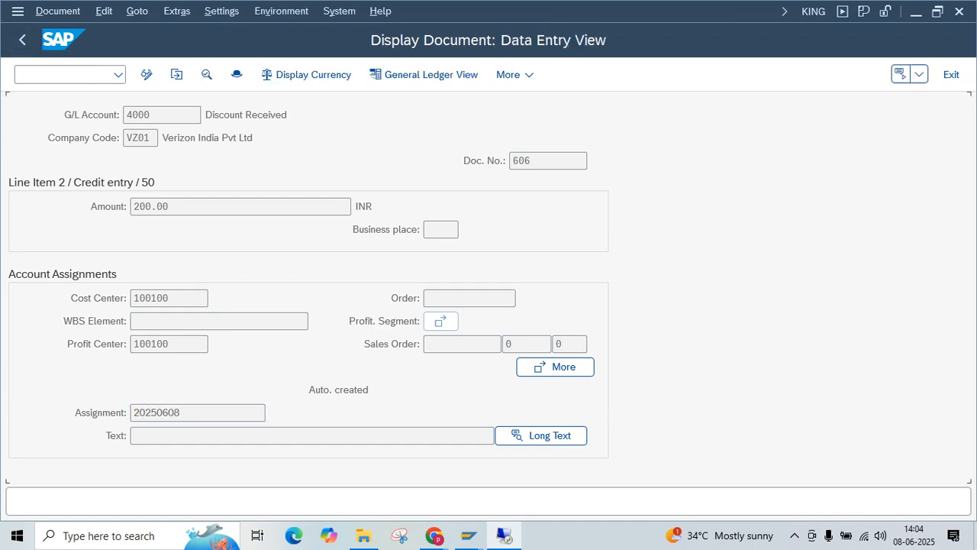
click(229, 343)
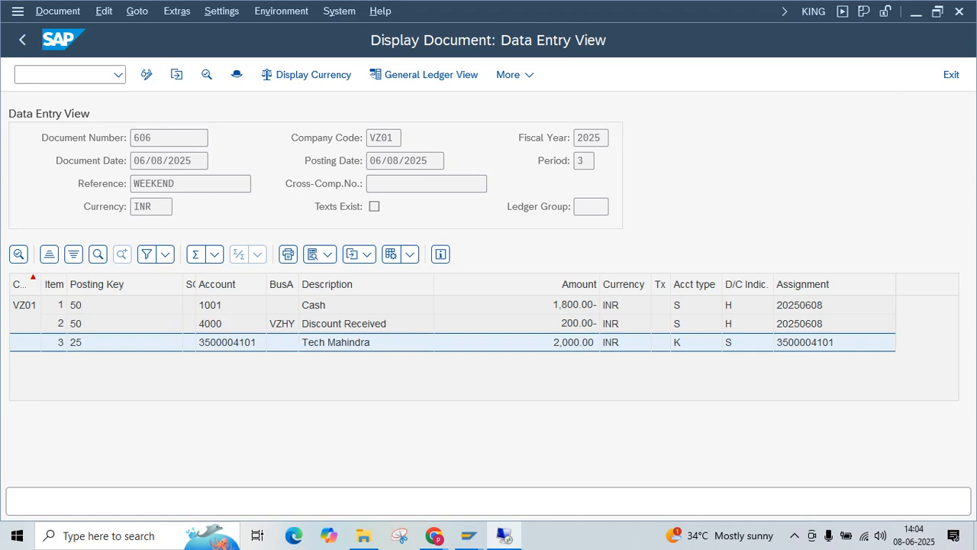
key(F2)
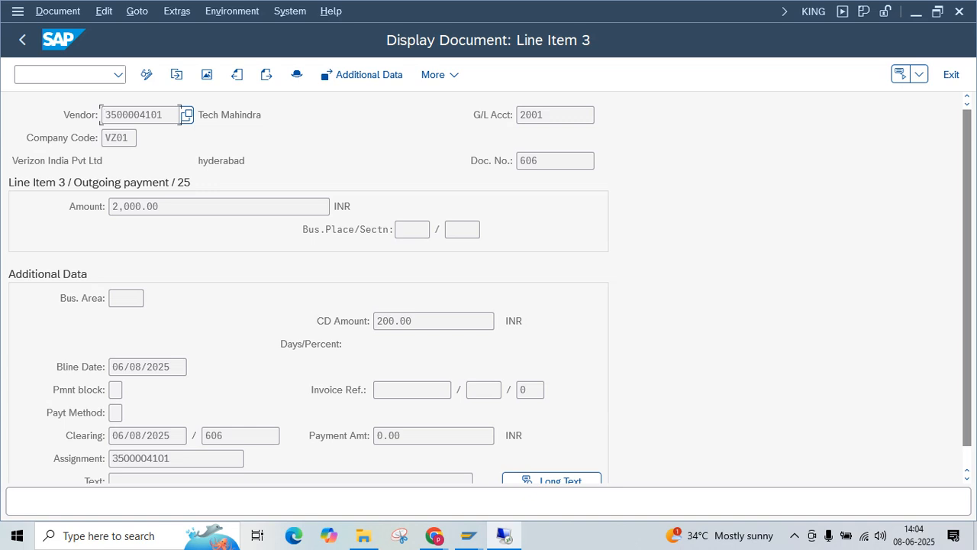
drag(164, 115, 106, 116)
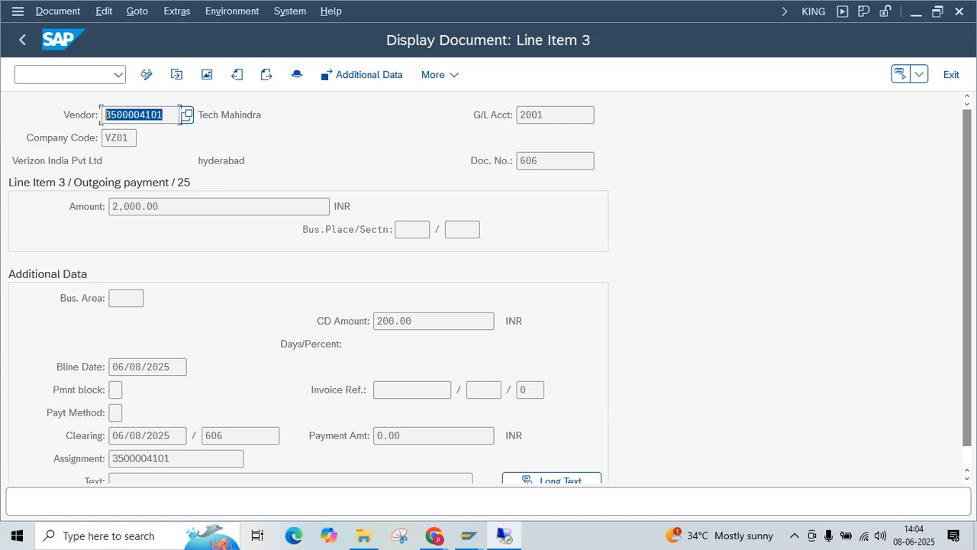
- Display the vendor's master record with the company code Accounting info and Payment transactions data
double_click(132, 116)
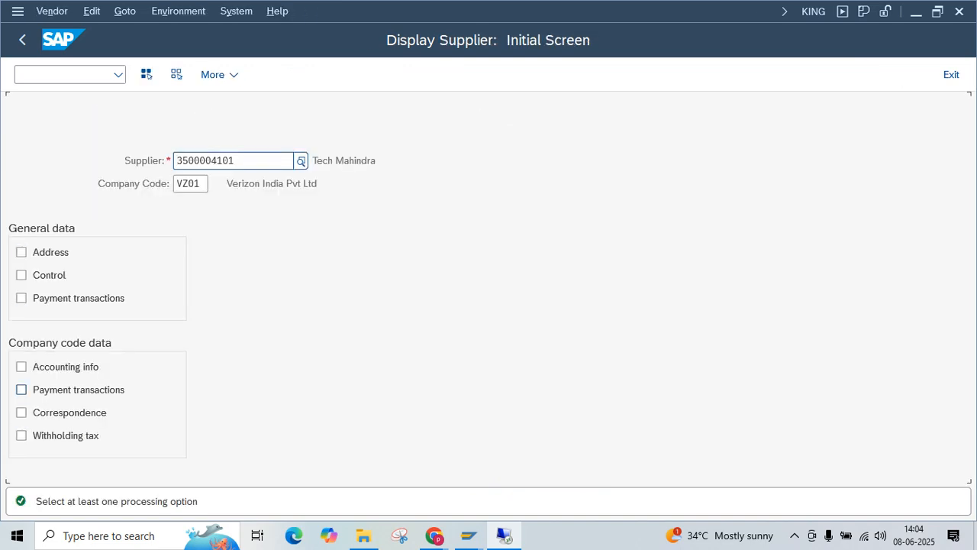
click(22, 389)
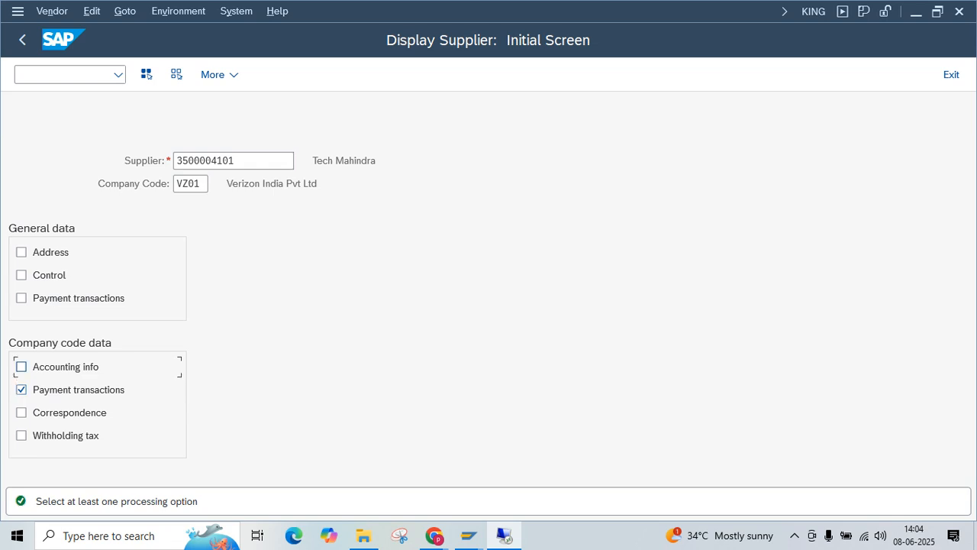
click(22, 367)
key(Return)
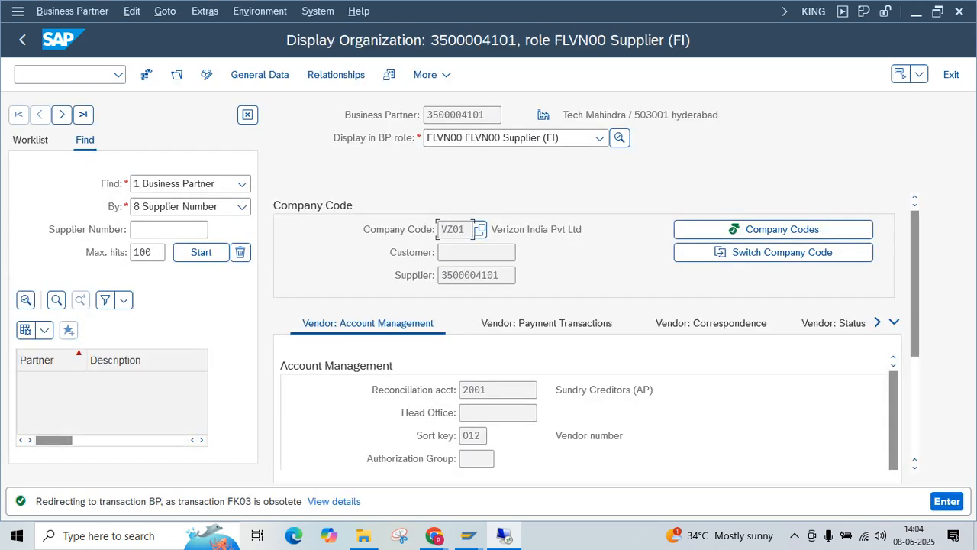
- Examine the sort key in the vendor's account management data and compare it with the assignment of the vendor line item
click(247, 114)
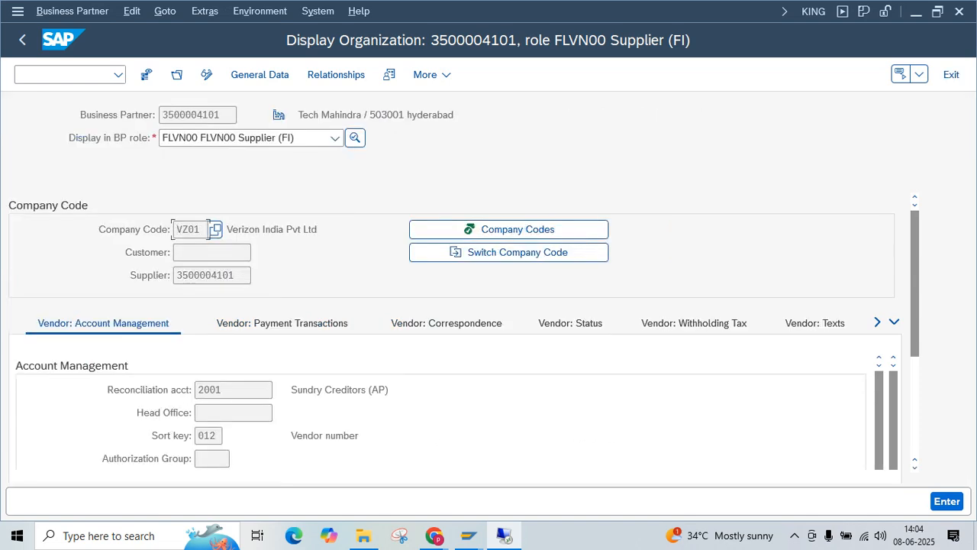
drag(360, 436, 291, 436)
click(208, 436)
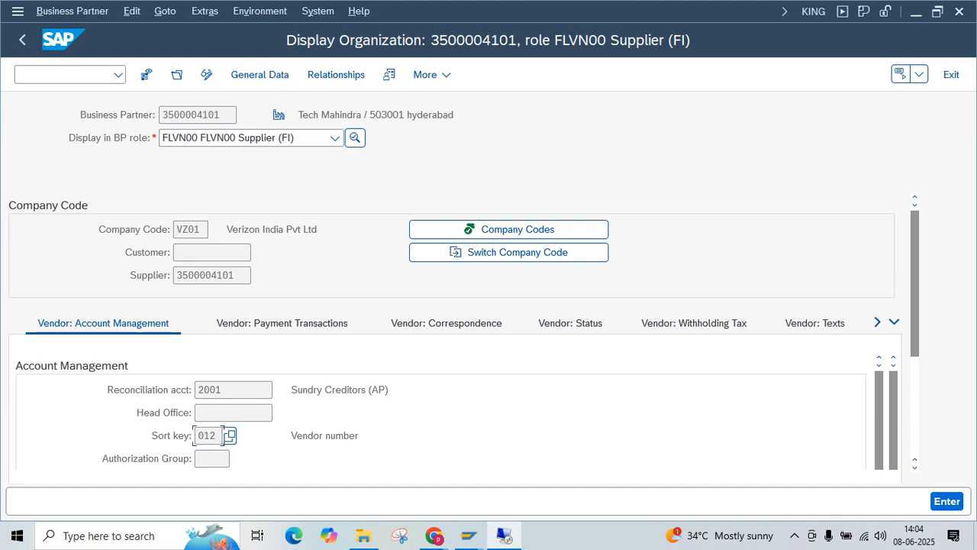
double_click(191, 115)
drag(217, 435, 197, 435)
drag(360, 436, 291, 436)
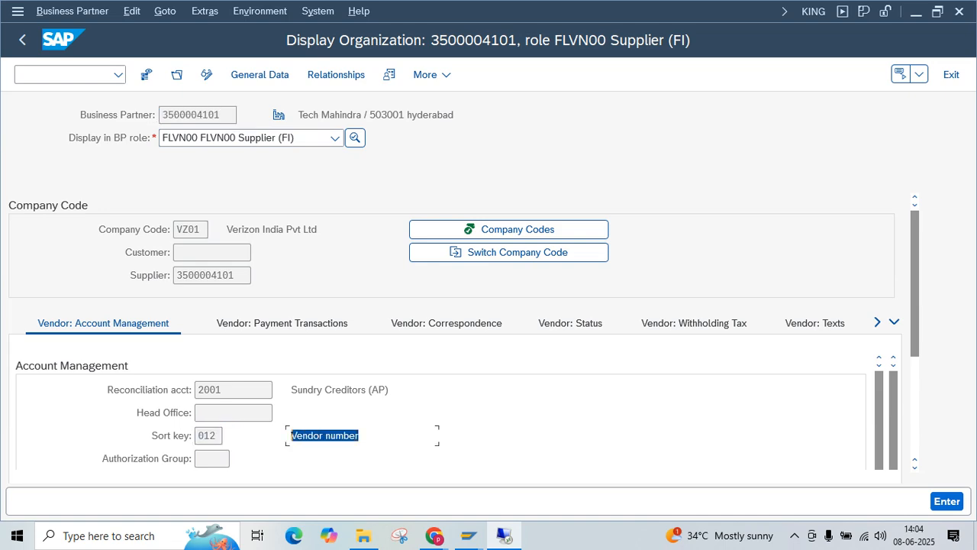
click(22, 40)
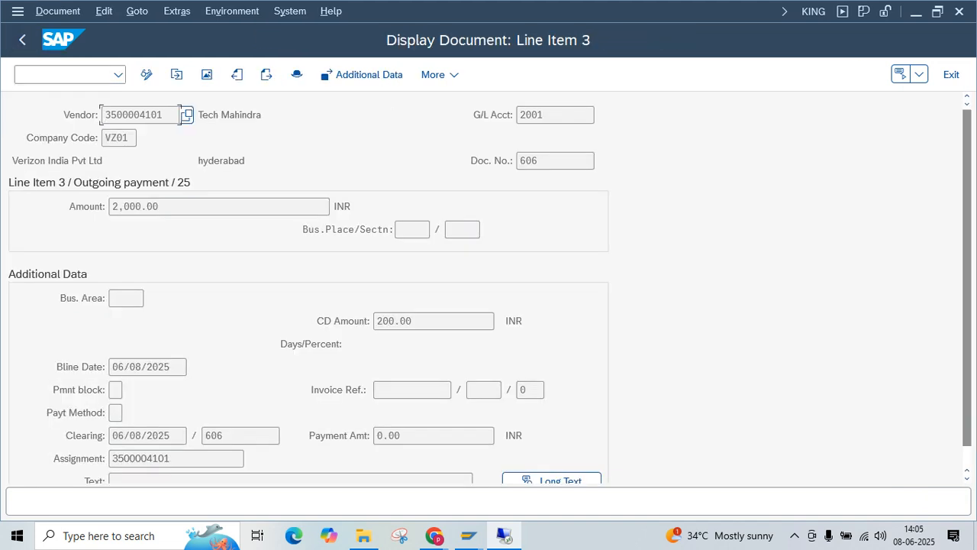
drag(174, 458, 112, 458)
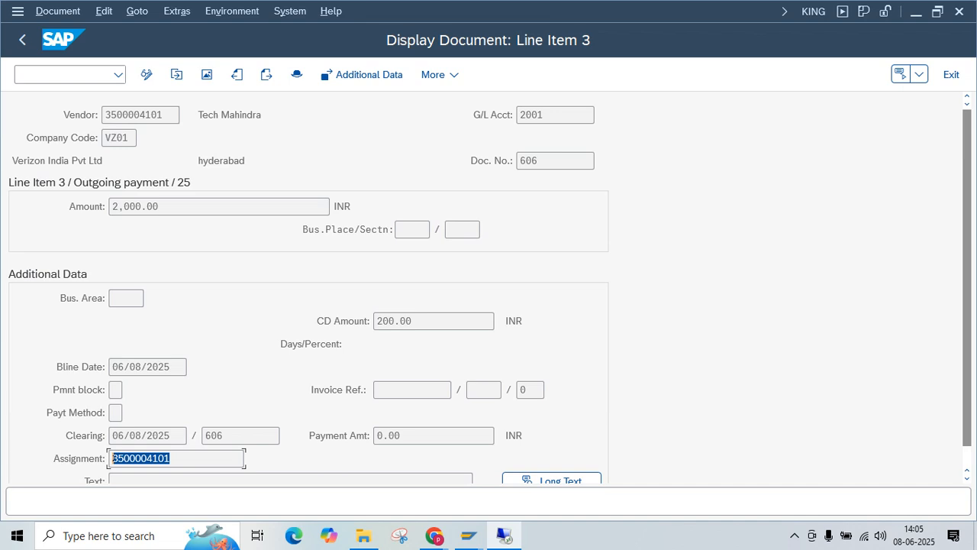
- Compare the vendor number of the Tech Mahindra line item with the value in its Assignment field
drag(175, 115, 104, 116)
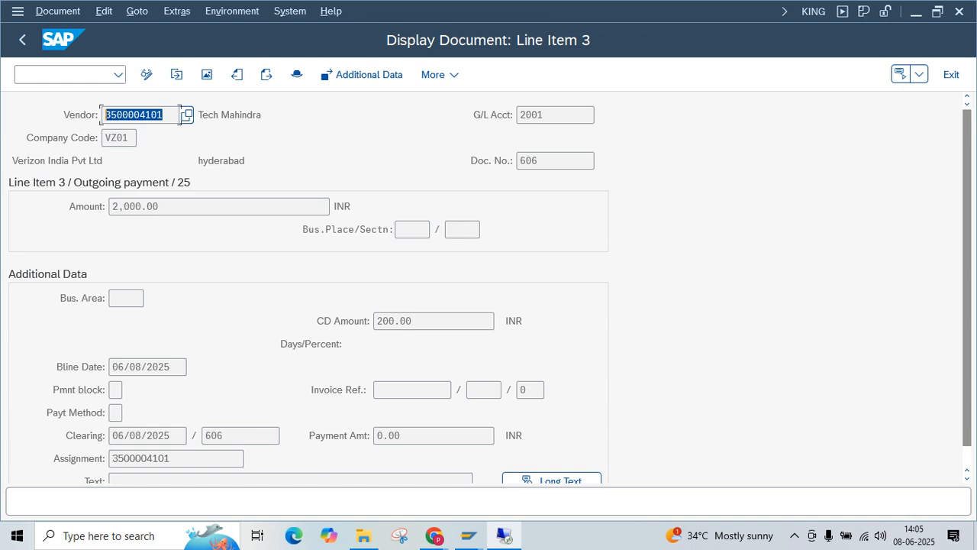
click(171, 457)
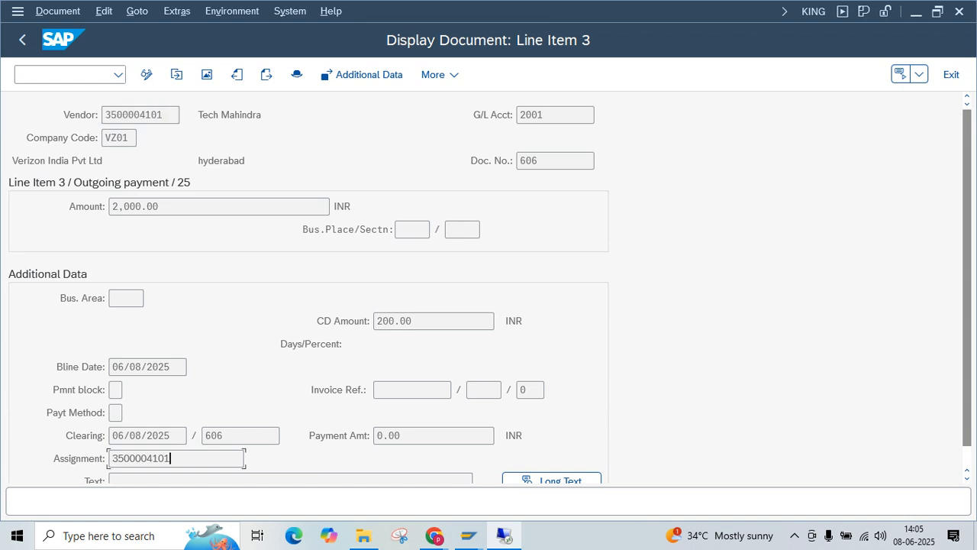
drag(171, 458, 112, 458)
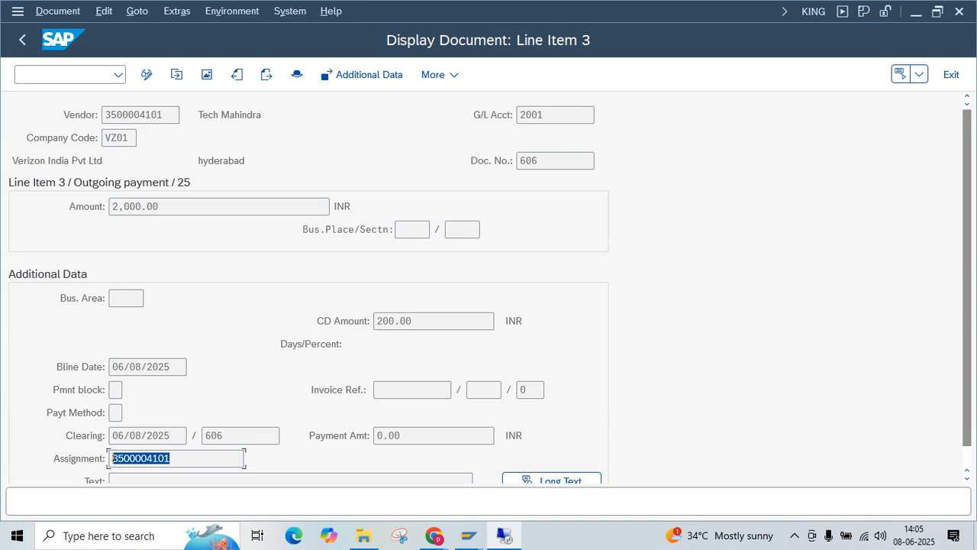
click(171, 458)
drag(171, 458, 112, 457)
click(157, 115)
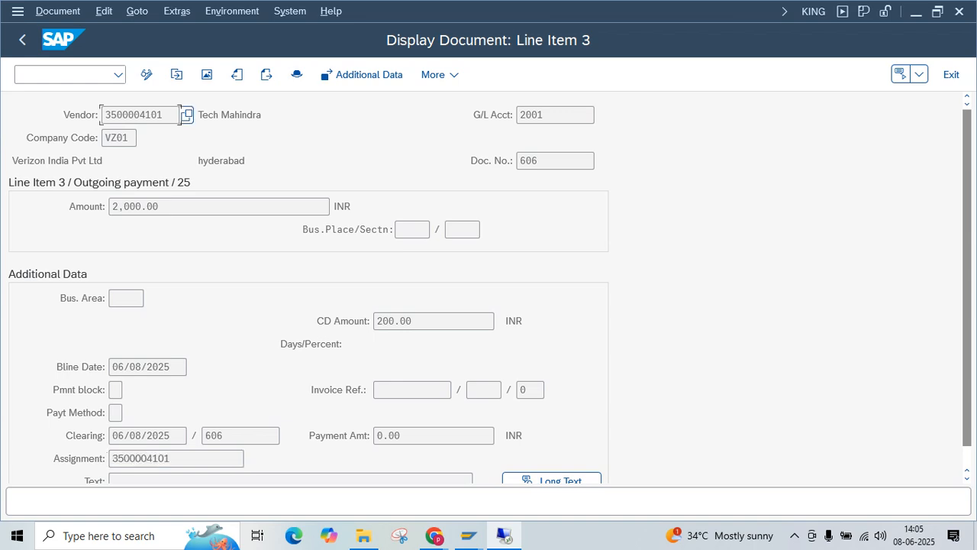
drag(171, 458, 113, 458)
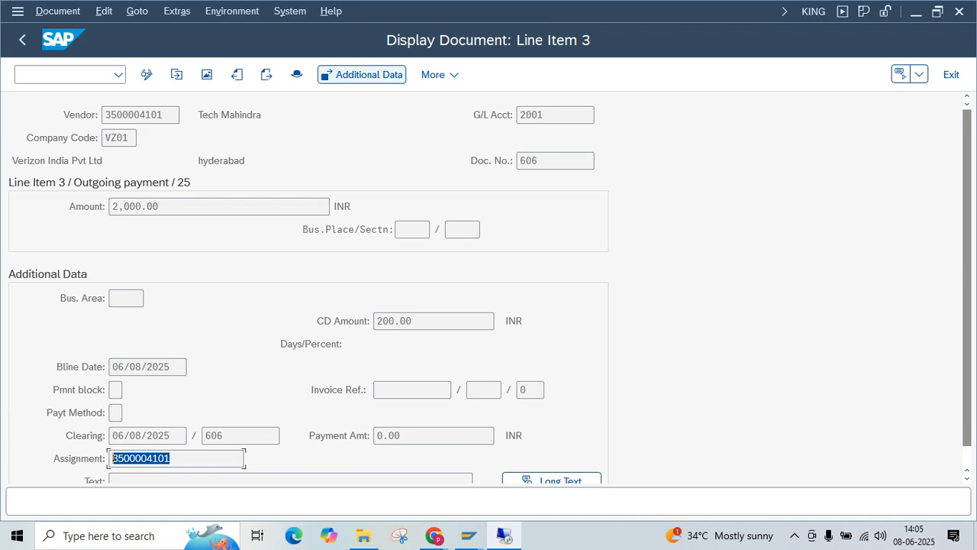
- Leave the vendor line item and redisplay the posted payment document's overview of cash, discount and vendor items
click(951, 75)
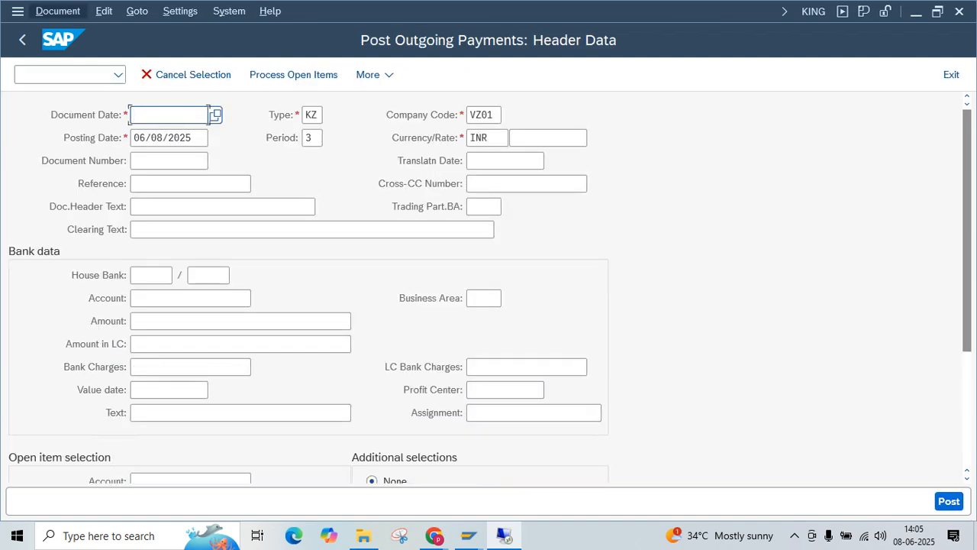
click(58, 11)
click(70, 78)
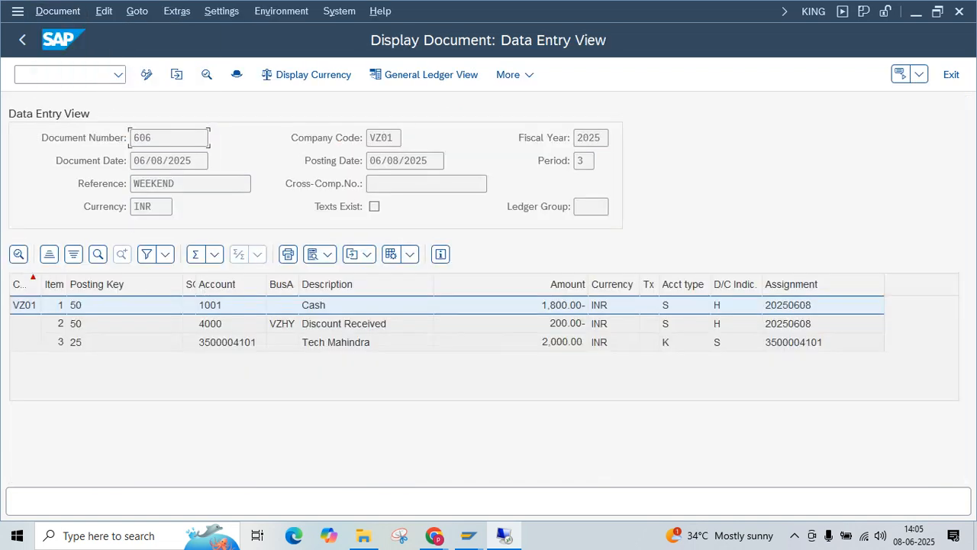
click(231, 324)
click(951, 74)
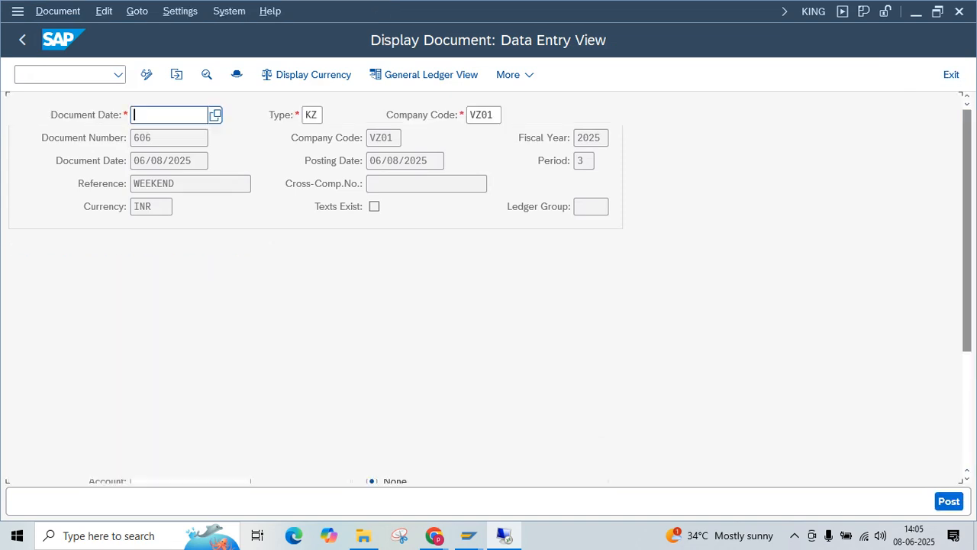
- Exit the outgoing payment posting, discarding the blank entry, and collapse the Outgoing Payment folder in the SAP menu
click(951, 75)
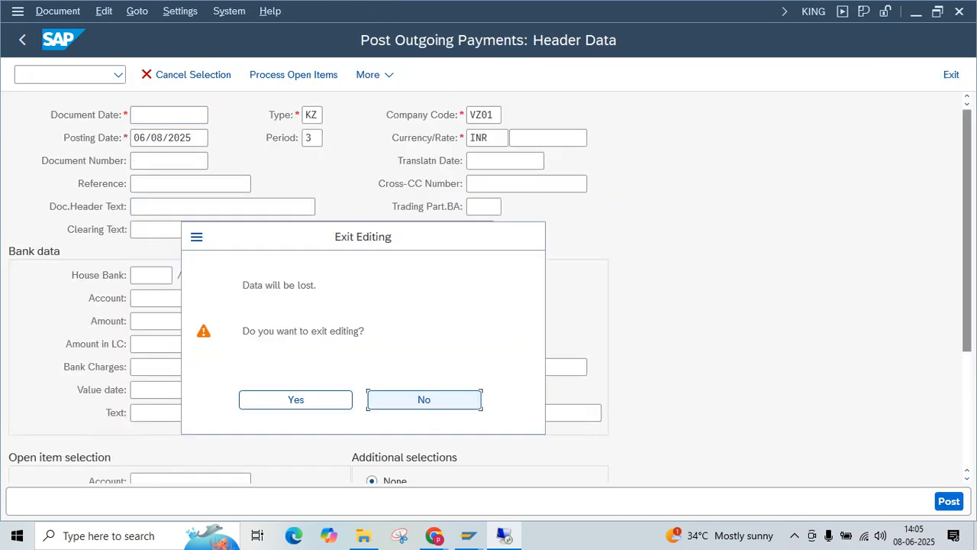
click(296, 400)
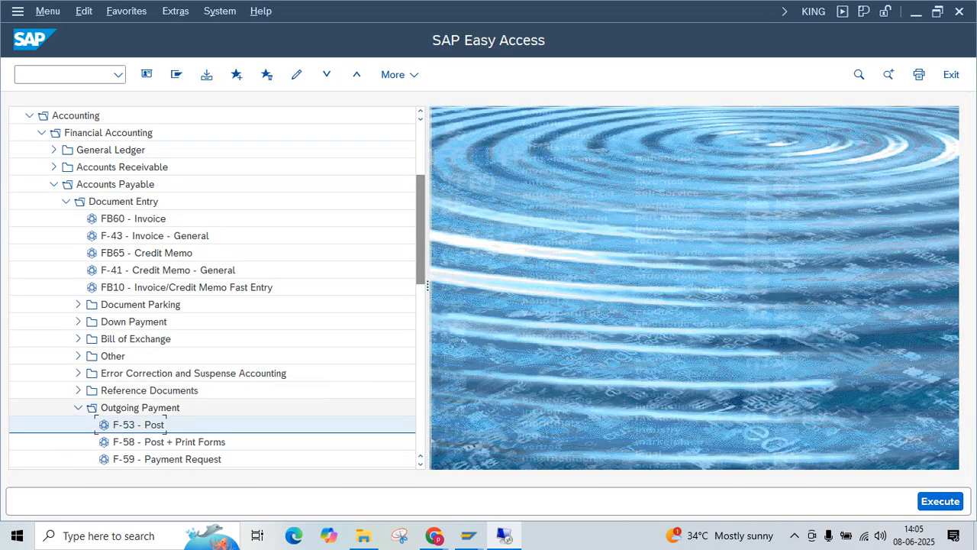
double_click(162, 408)
- Run FBL1N for the Tech Mahindra vendor in company code VZ01 with all items, and check its line items
click(63, 74)
text(f)
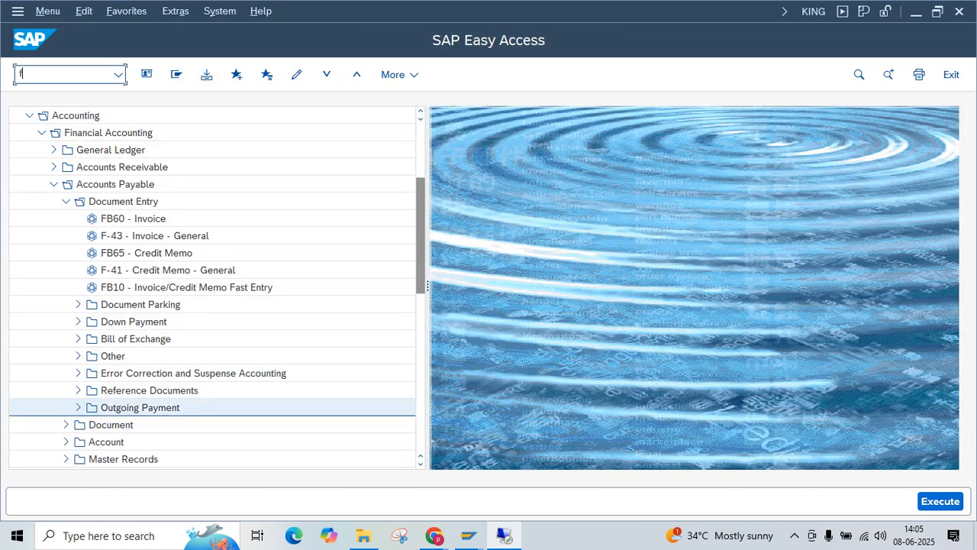
text(bl1n)
key(Return)
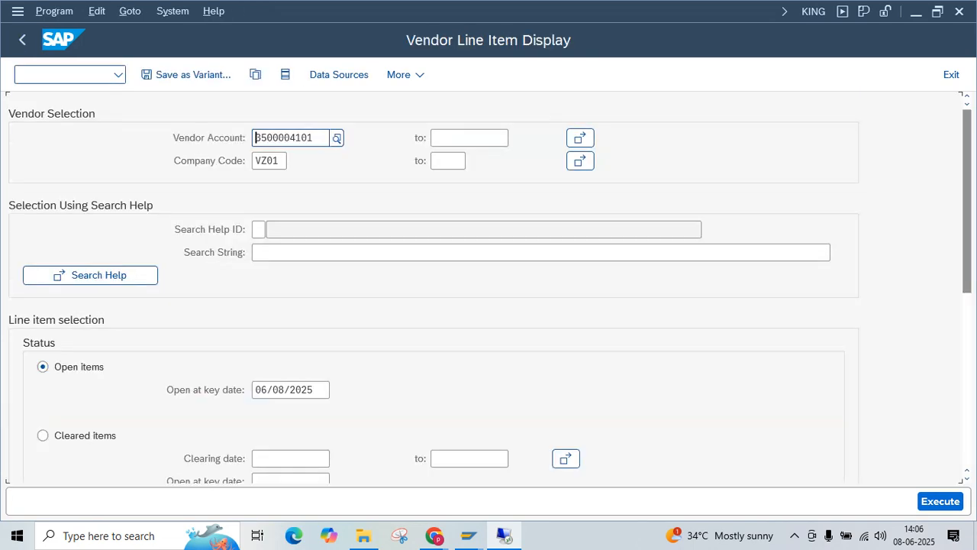
drag(967, 201, 967, 258)
click(43, 408)
click(939, 500)
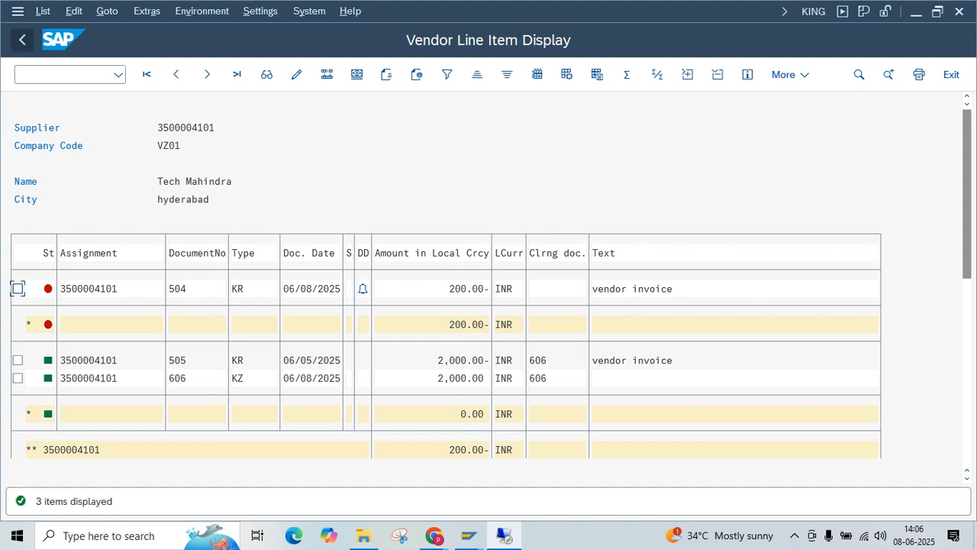
click(23, 40)
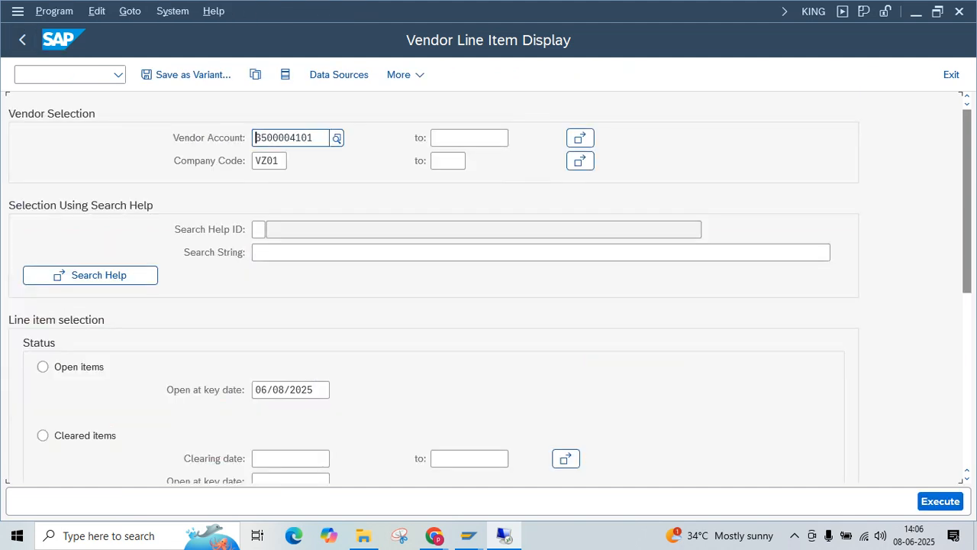
- Run FBL3N for the Discount Received account in VZ01 with all items, check the list and return to SAP Easy Access
click(56, 75)
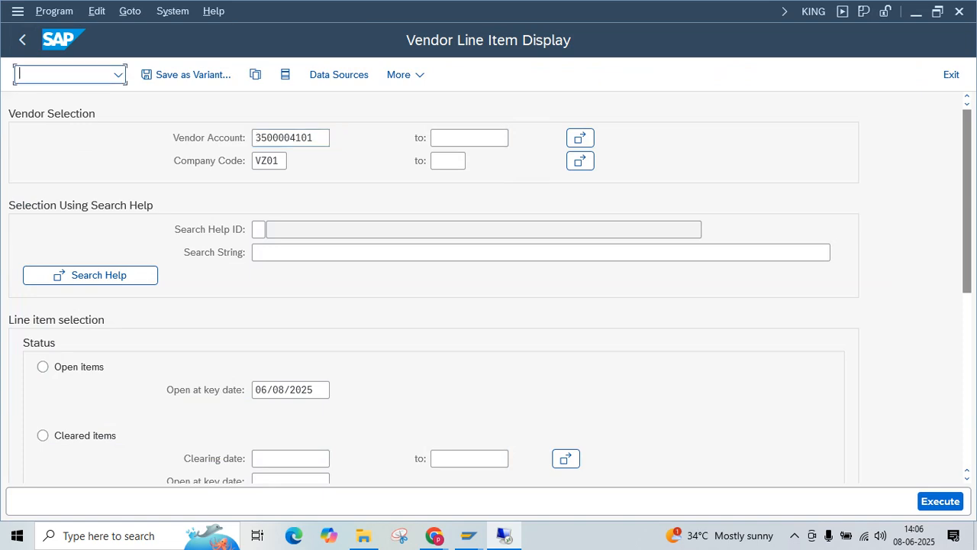
text(/nfbl3n)
key(Return)
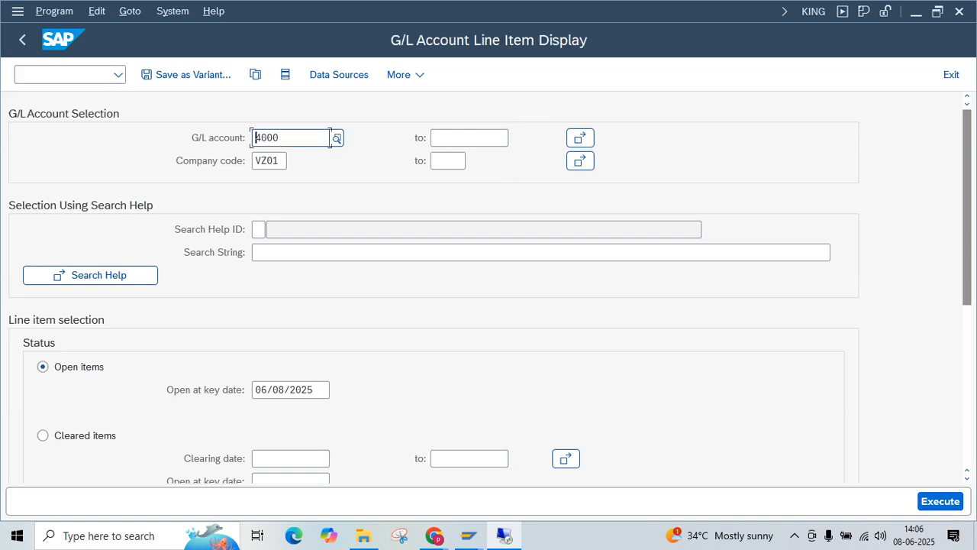
scroll(967, 229, down, 3)
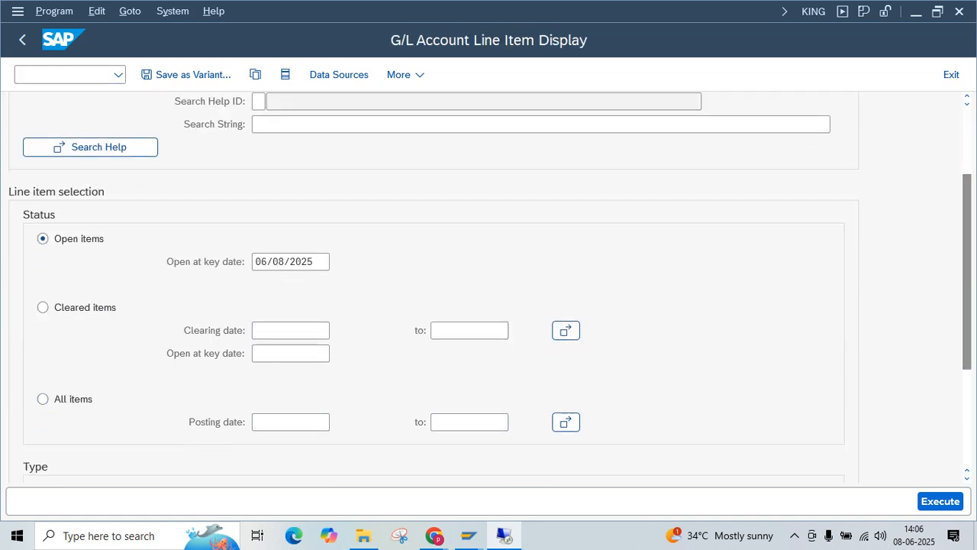
click(42, 398)
key(F8)
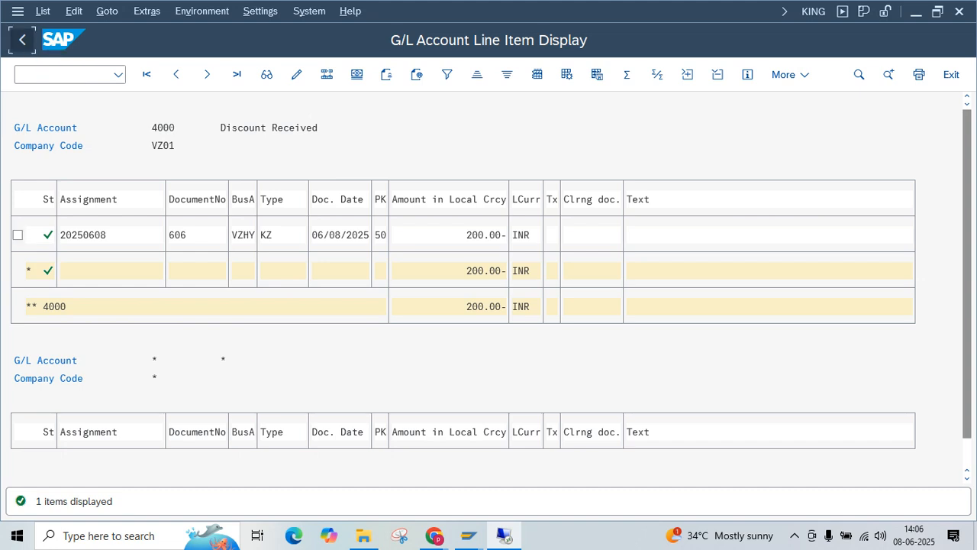
key(F3)
click(23, 39)
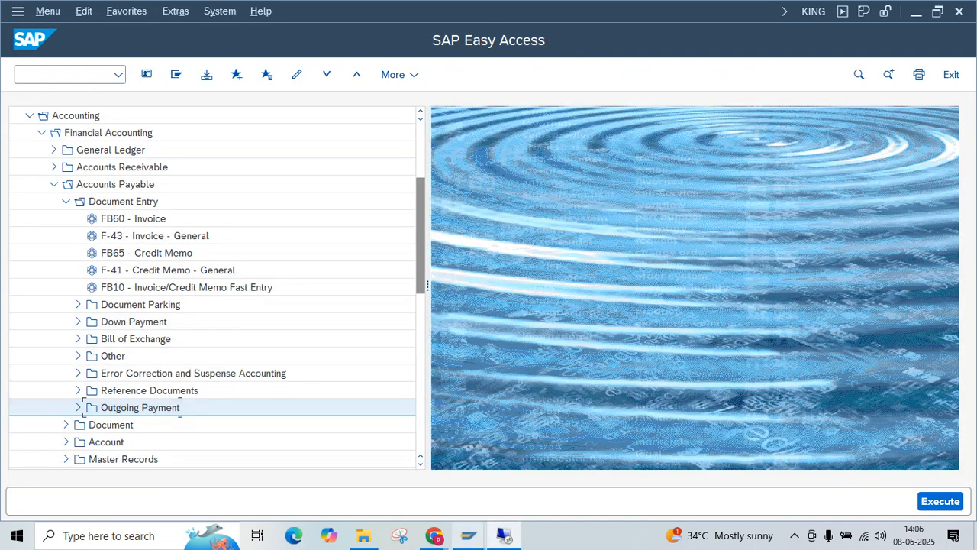
- Switch to the Google Sheets working notes and review the "Terms of Payment -- Cash Discount" section in B235:E240
mouse_move(433, 535)
click(355, 465)
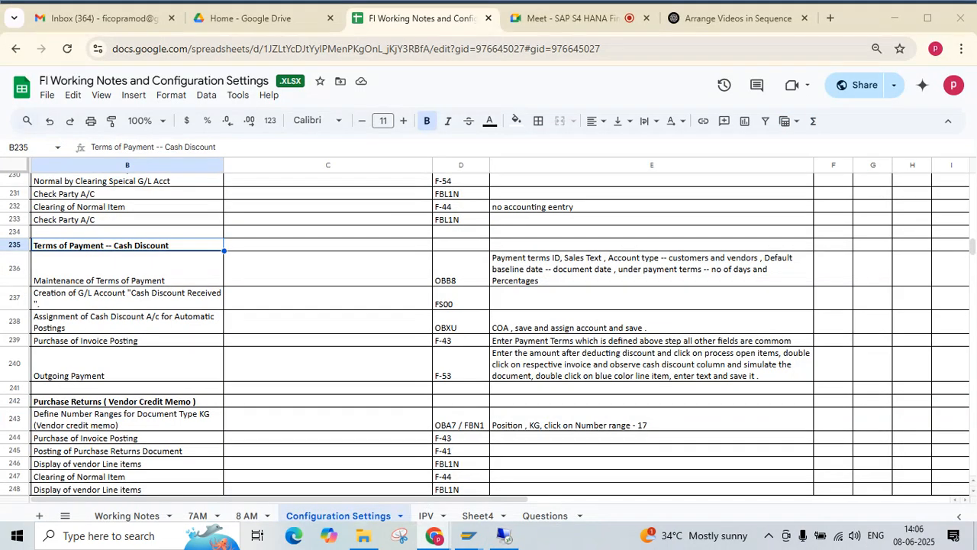
click(127, 365)
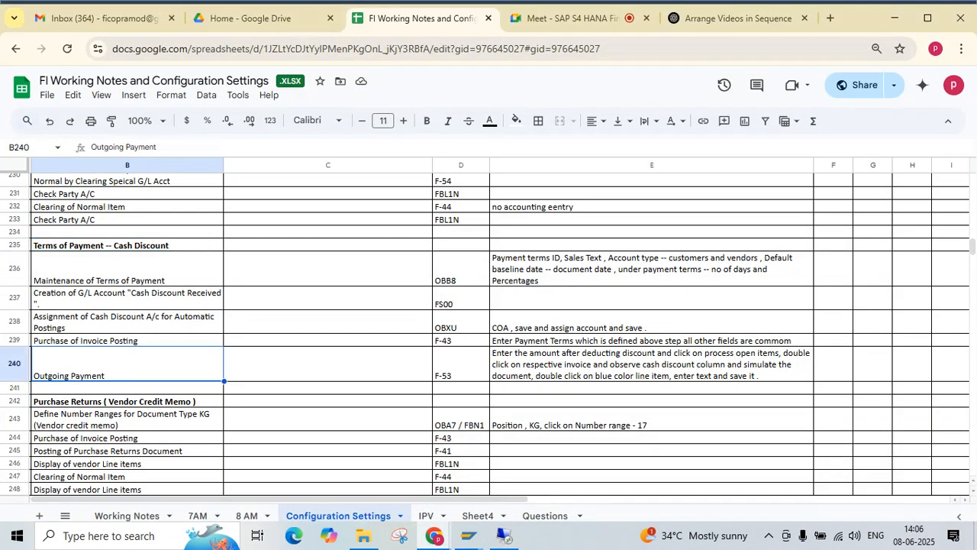
drag(128, 245, 651, 365)
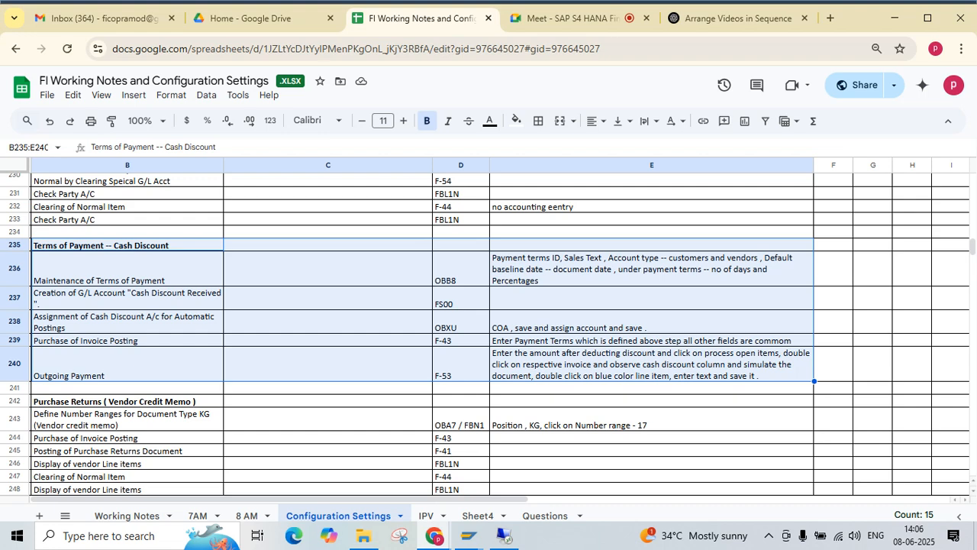
- Switch back to SAP and look at the other session's G/L account master before returning to SAP Easy Access
click(504, 535)
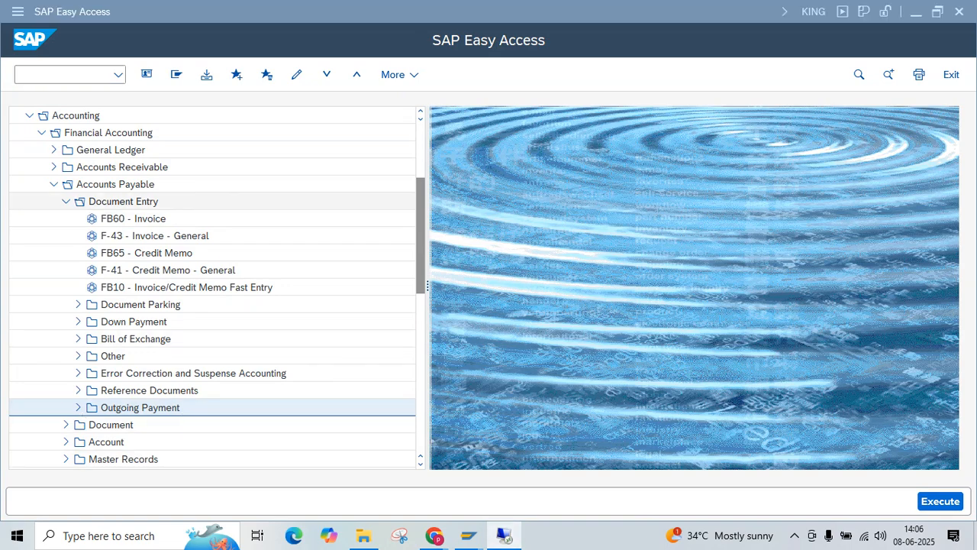
key(alt+Tab)
key(alt+Tab)
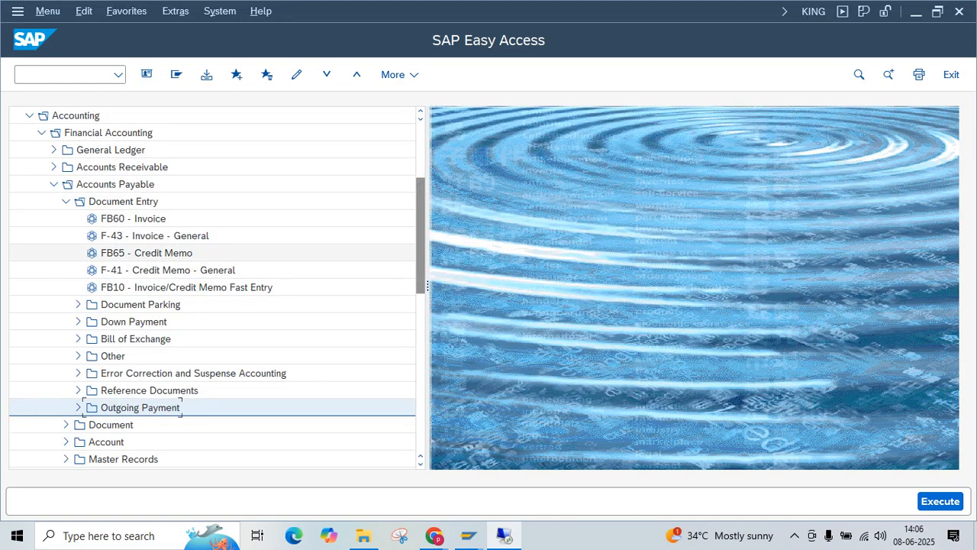
mouse_move(468, 536)
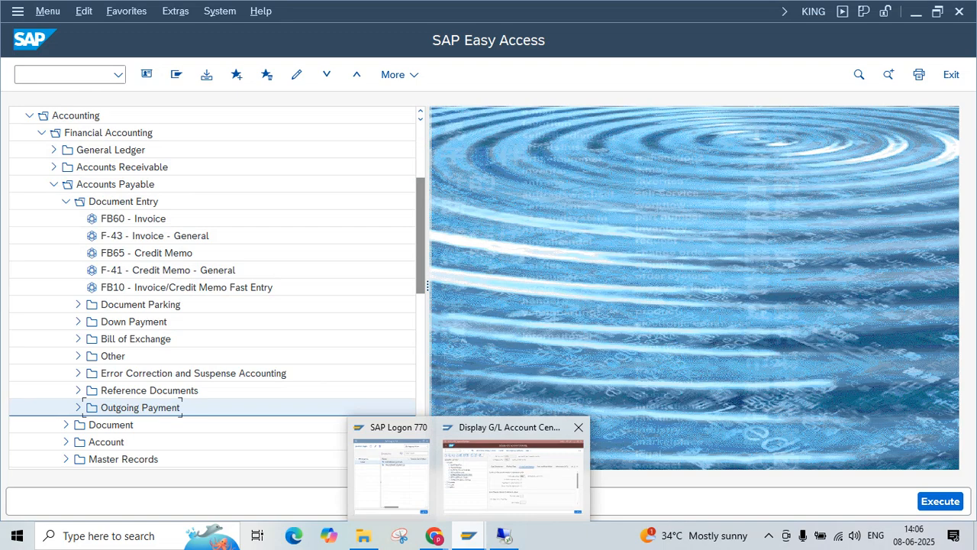
click(512, 465)
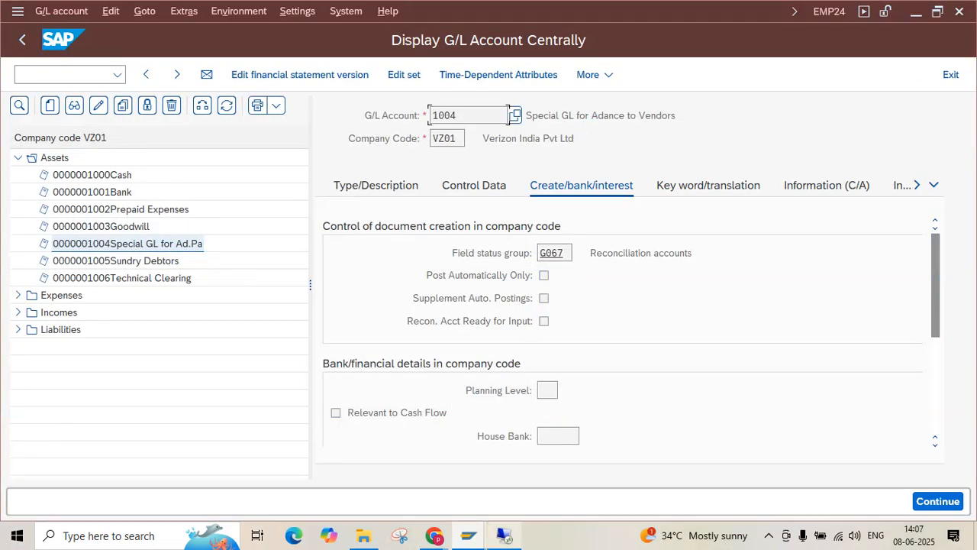
click(504, 536)
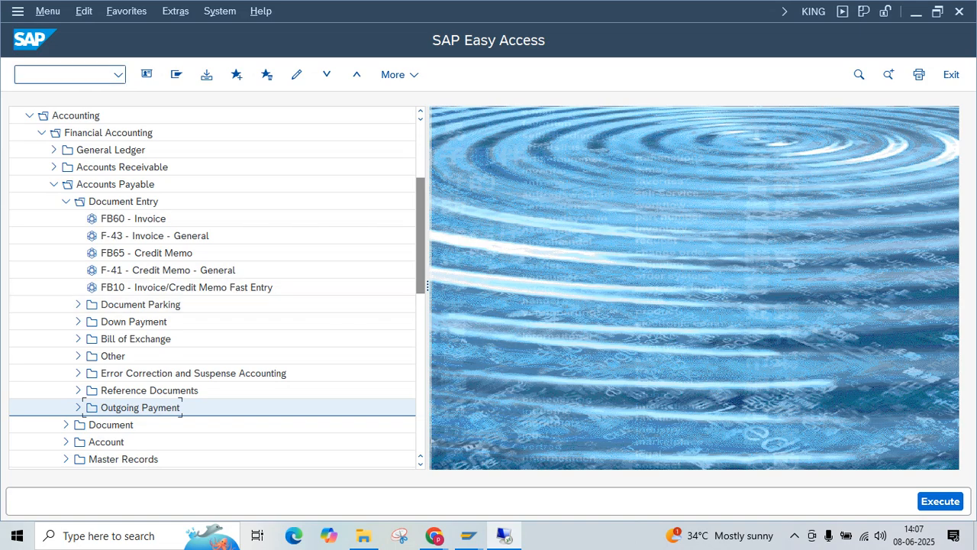
- Display the payment document in VZ01 with FB03 and examine its Discount Received and Tech Mahindra line items
text(fb03)
key(Return)
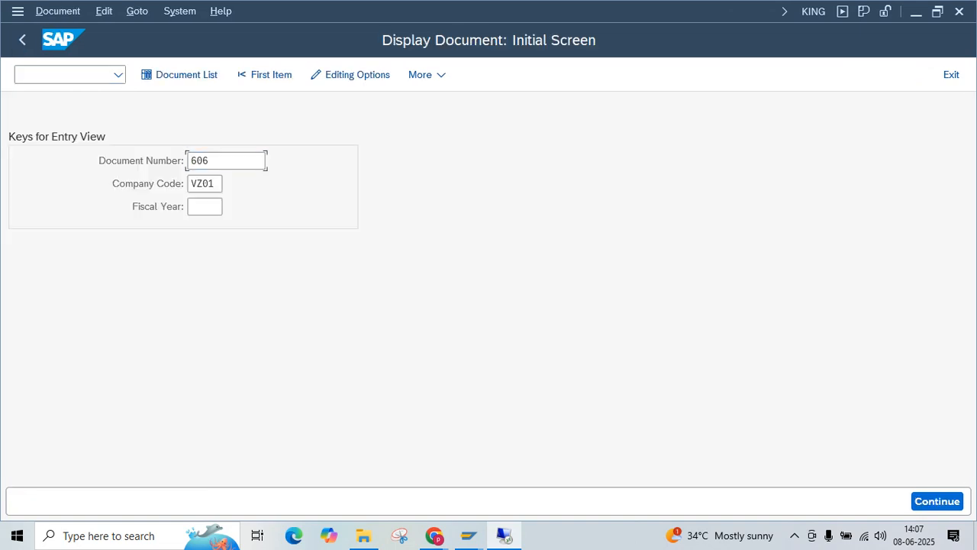
key(Return)
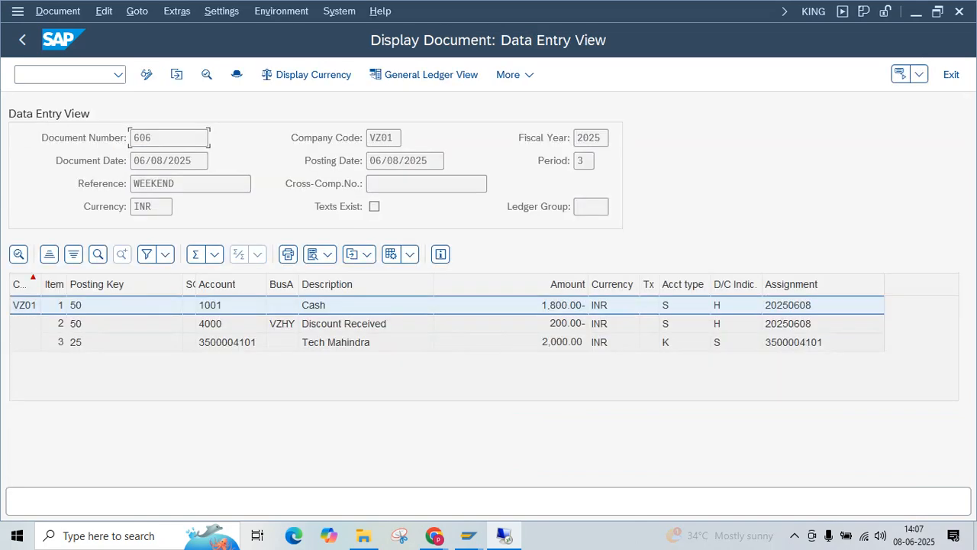
click(336, 342)
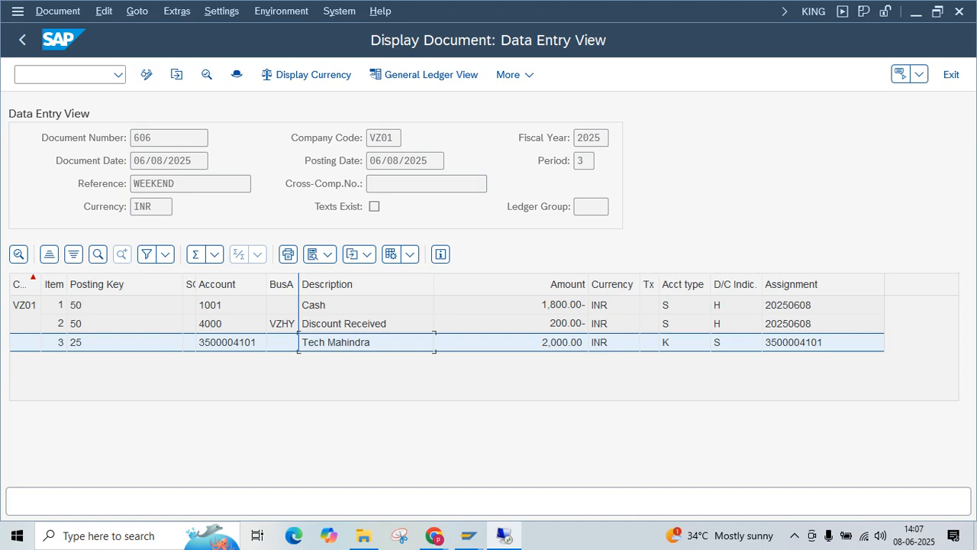
click(343, 324)
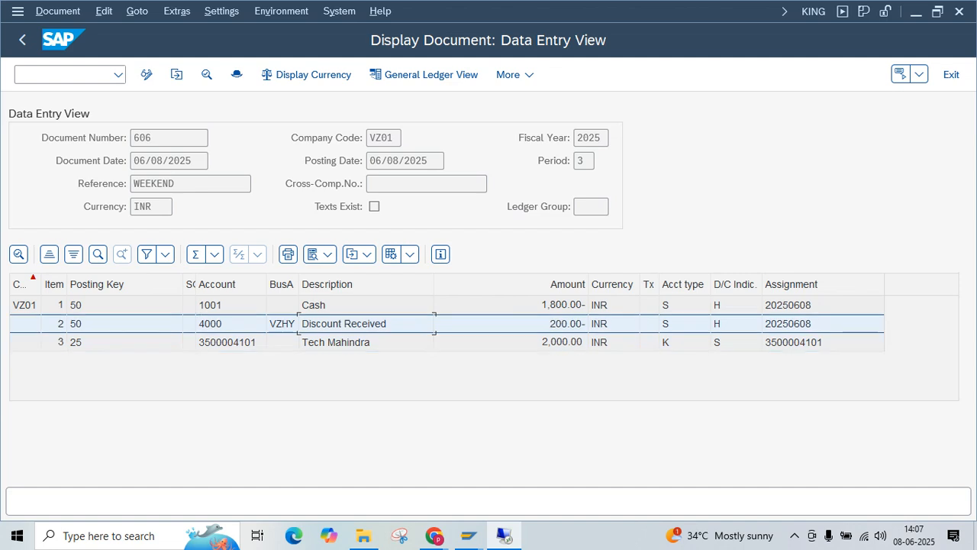
click(336, 341)
click(344, 323)
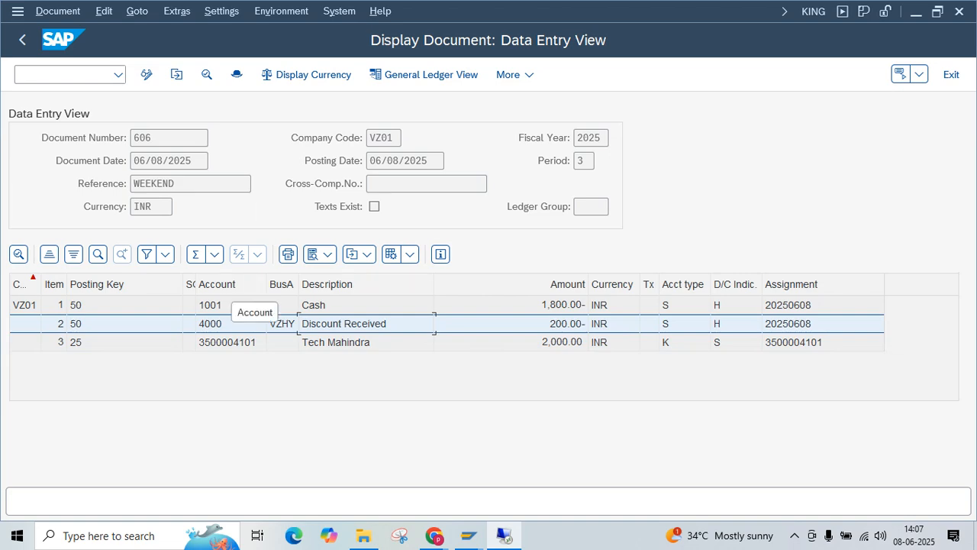
click(230, 341)
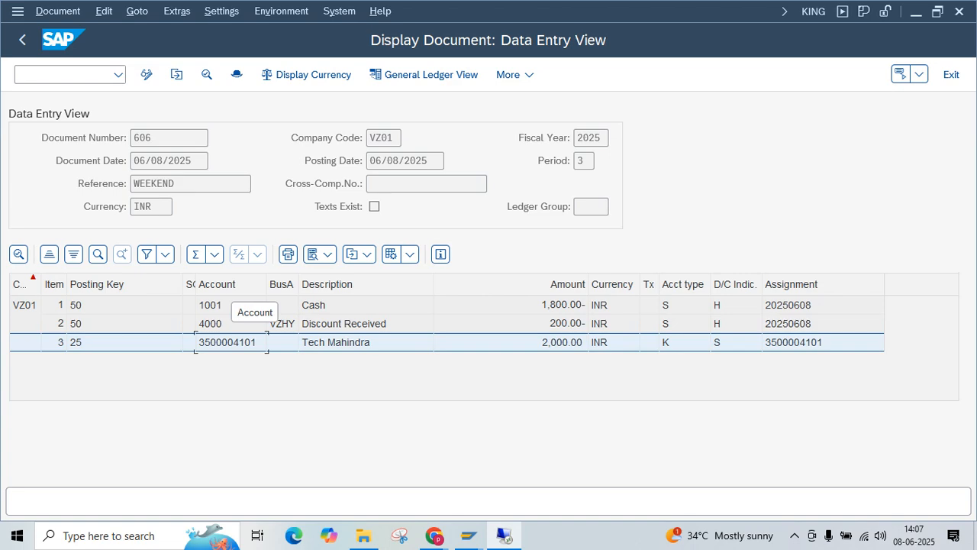
- Switch from the payment document to the FI Tolerance Groups for Users session and look at the VZ01 posting limits
click(118, 75)
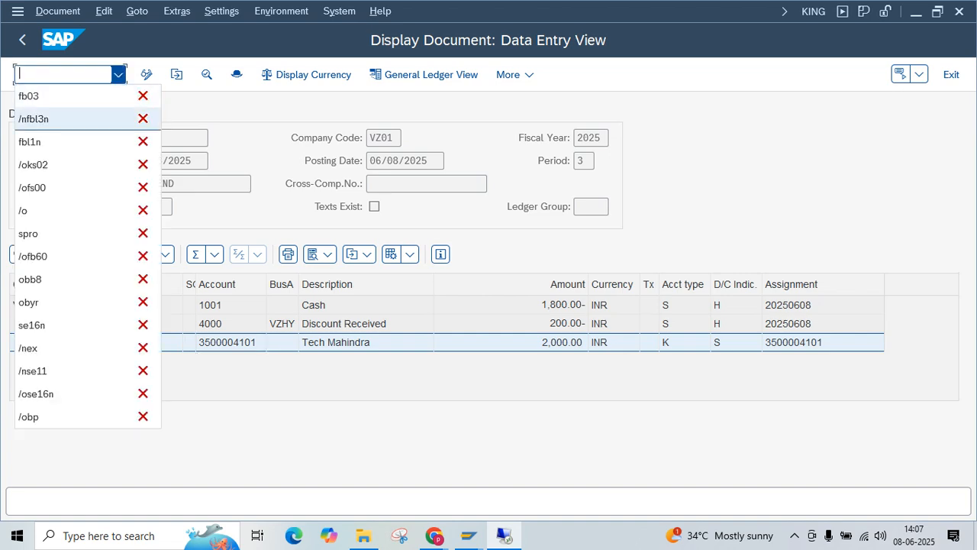
key(alt+Tab)
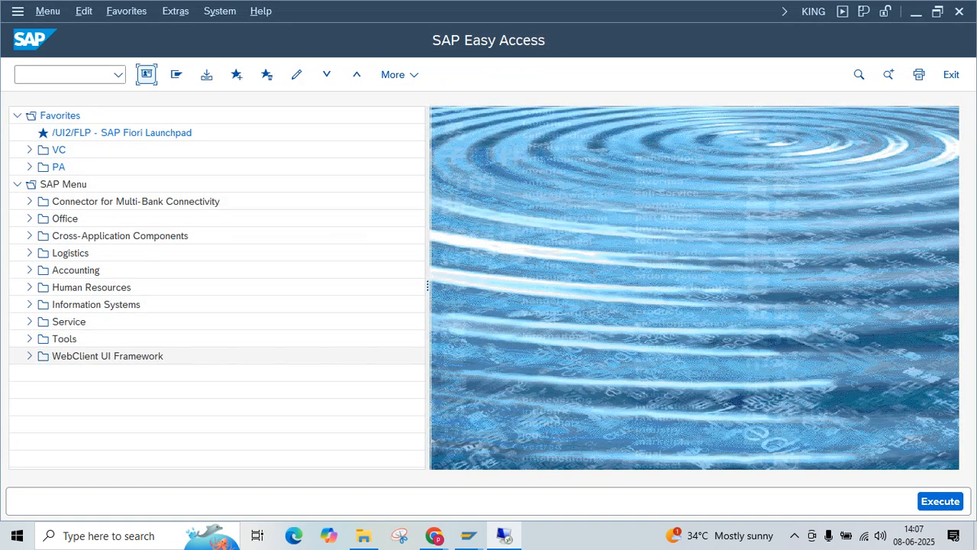
key(alt+Tab)
key(alt+Tab)
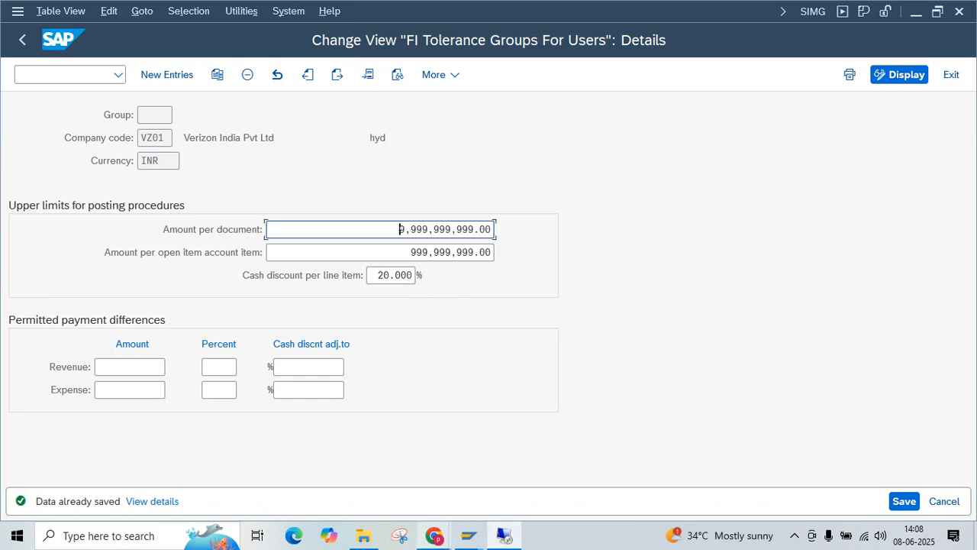
- Switch to the Google Sheets working notes and reread the cash discount rows, the Outgoing Payment instructions and the Purchase Returns section
mouse_move(434, 535)
click(351, 465)
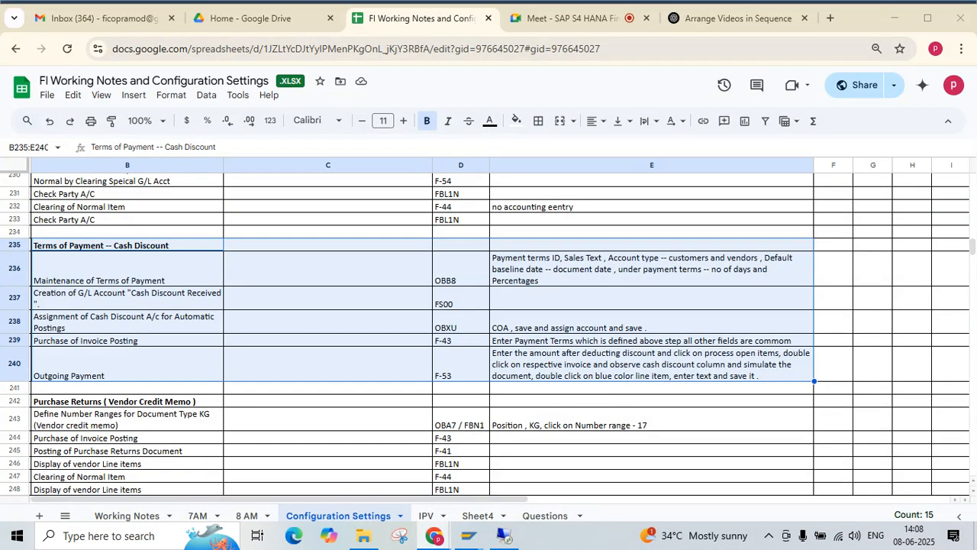
click(128, 437)
drag(128, 245, 614, 366)
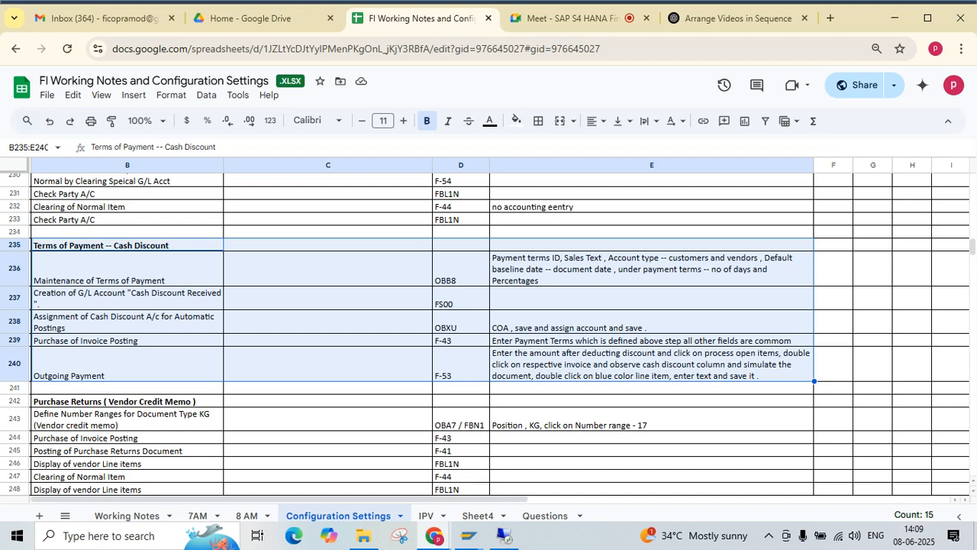
click(127, 364)
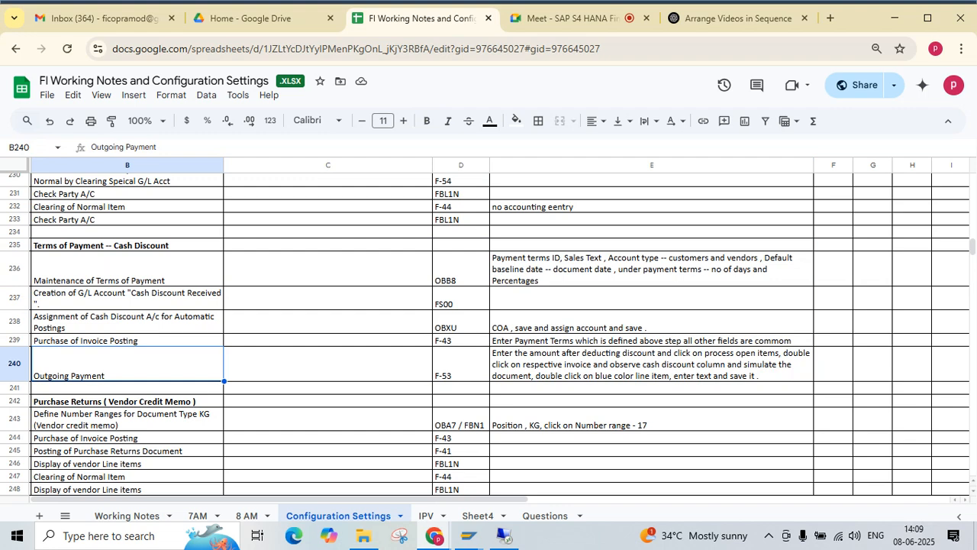
click(651, 364)
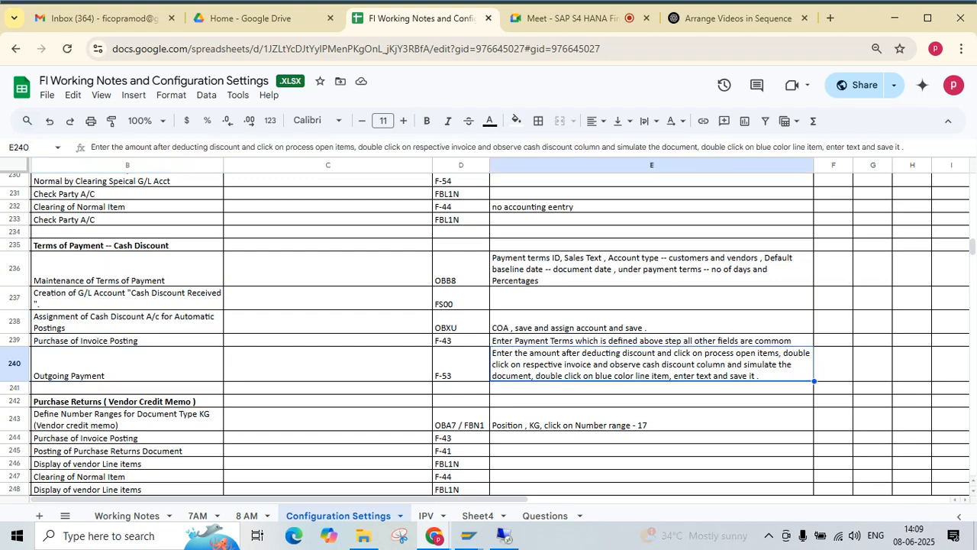
click(127, 245)
drag(127, 245, 651, 365)
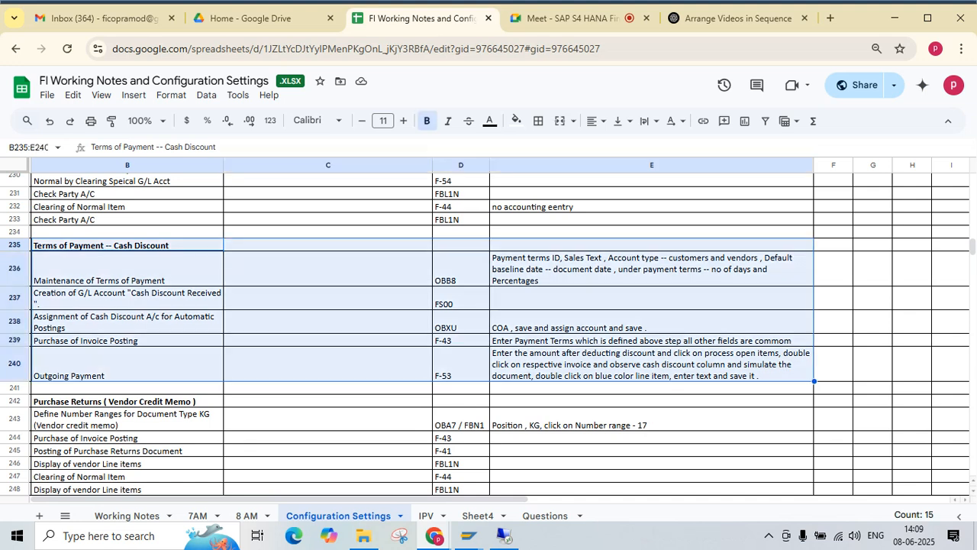
click(127, 419)
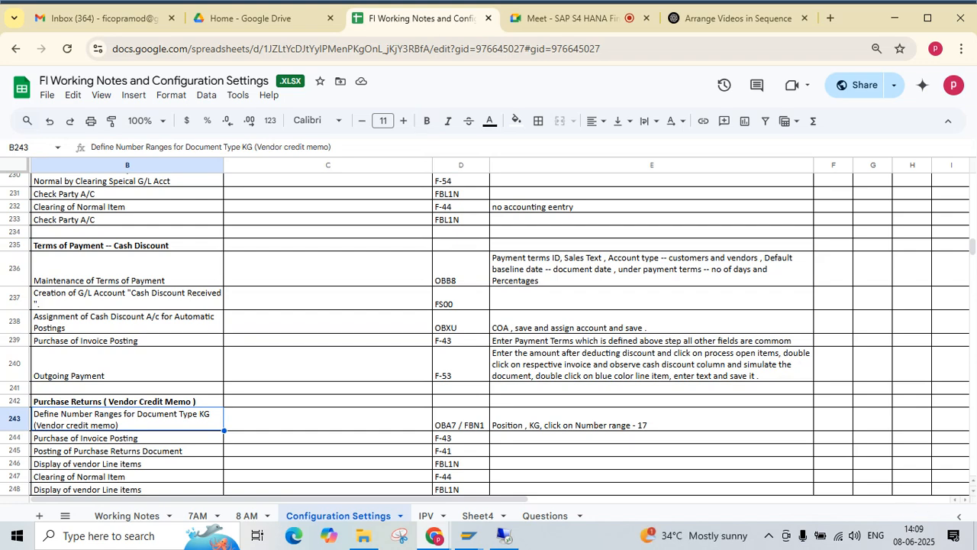
click(127, 364)
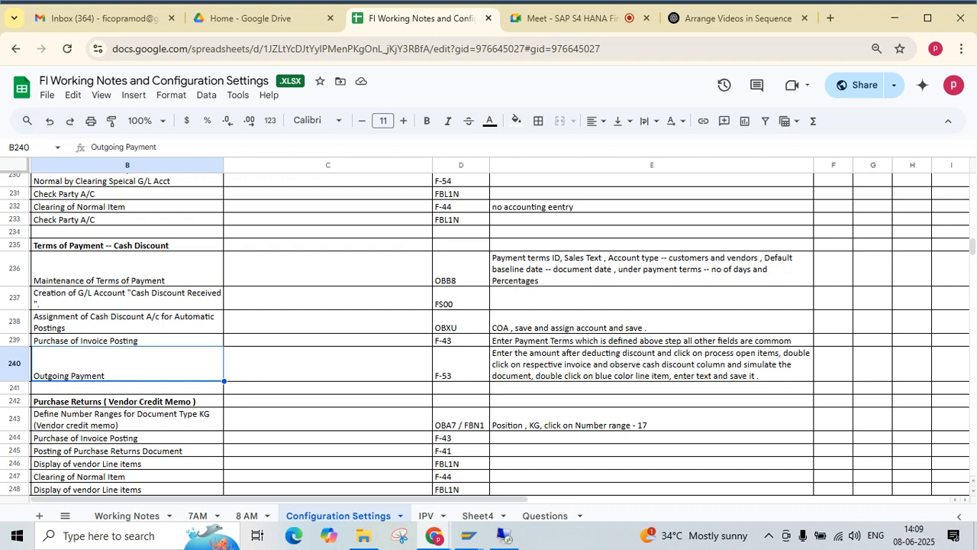
- Switch back to SAP and leave the FI tolerance group details for VZ01, returning to the IMG structure
key(alt+Tab)
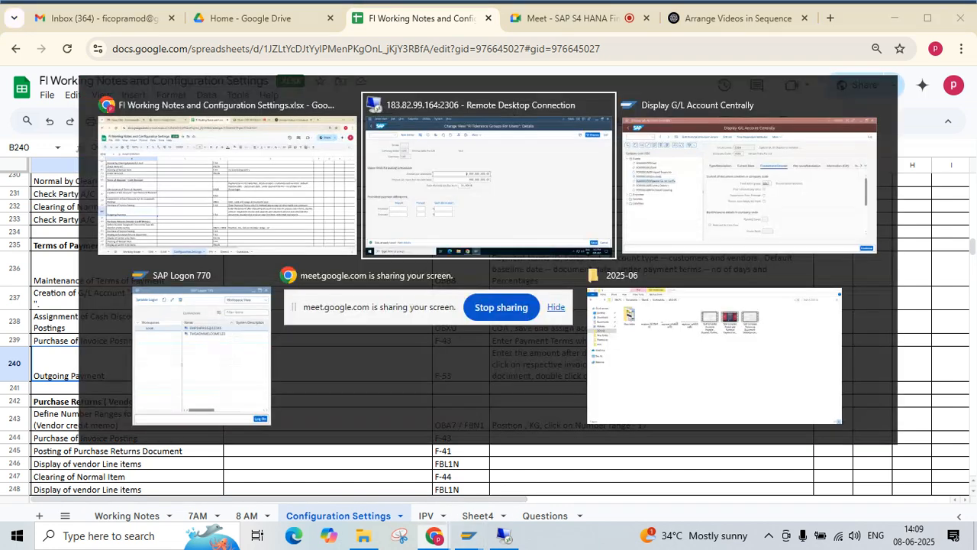
key(alt+Tab)
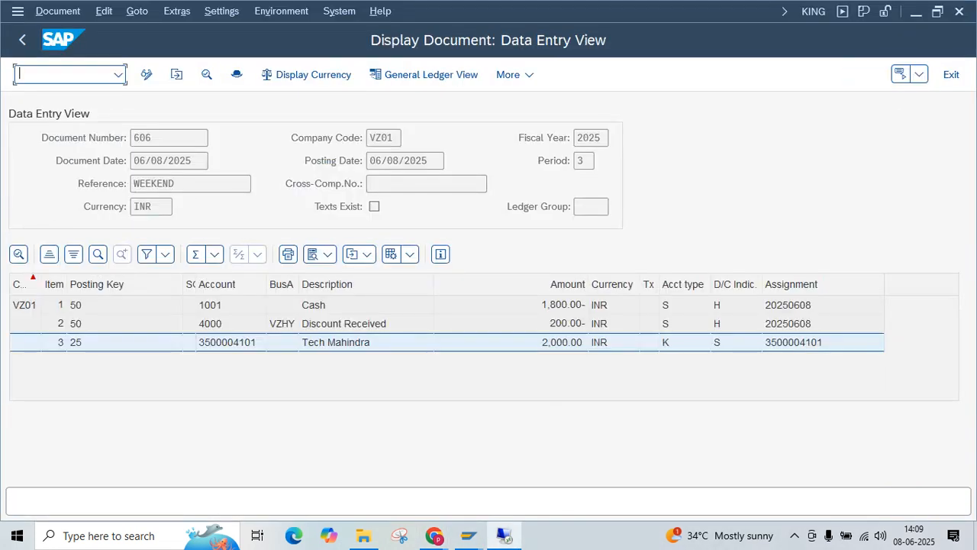
key(alt+Tab)
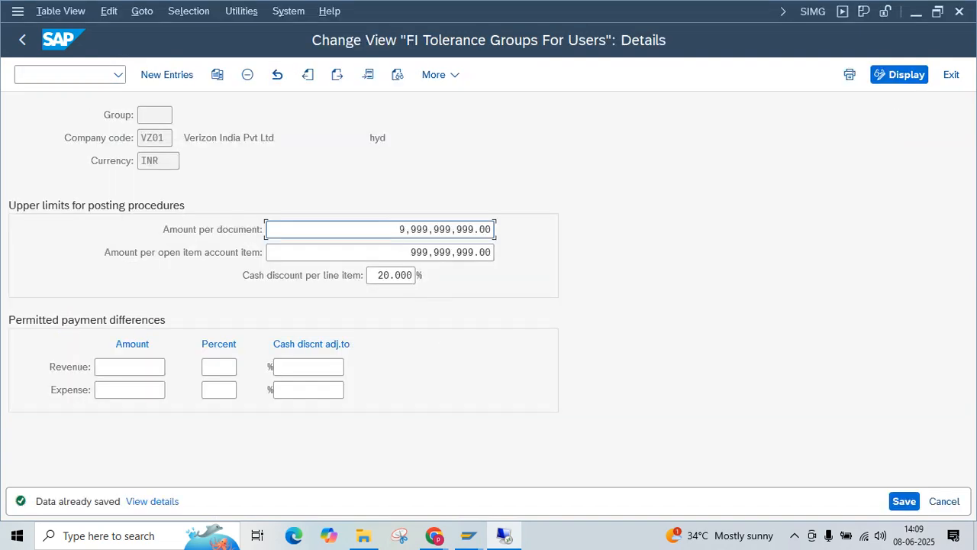
click(951, 74)
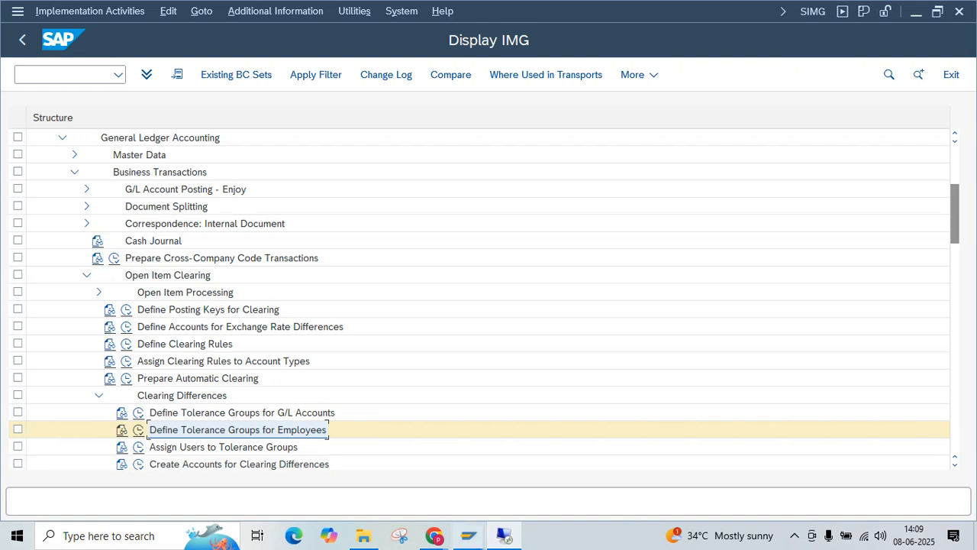
- From the SAP Easy Access session, run FBL3N for the Discount Received account in VZ01 with all items
key(alt+Tab)
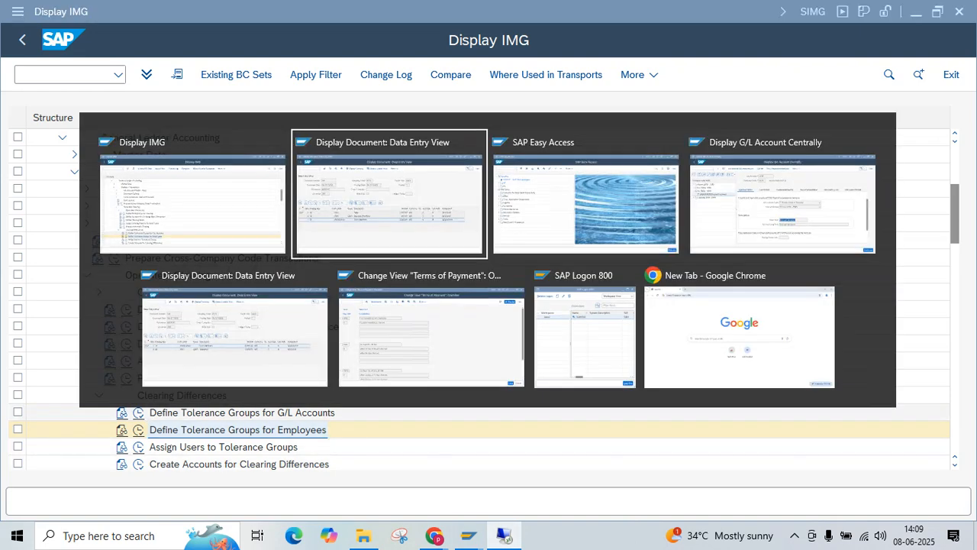
key(alt+Tab)
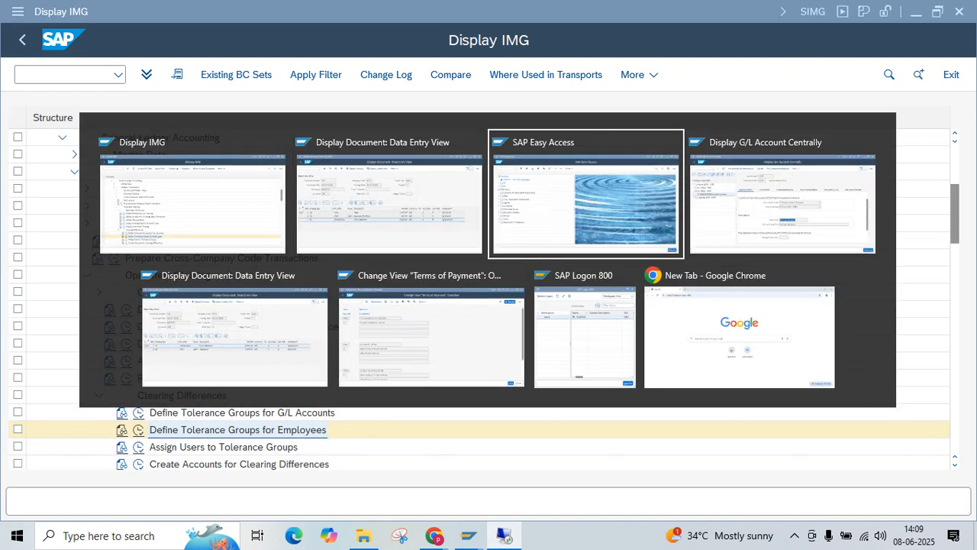
text(fbl3n)
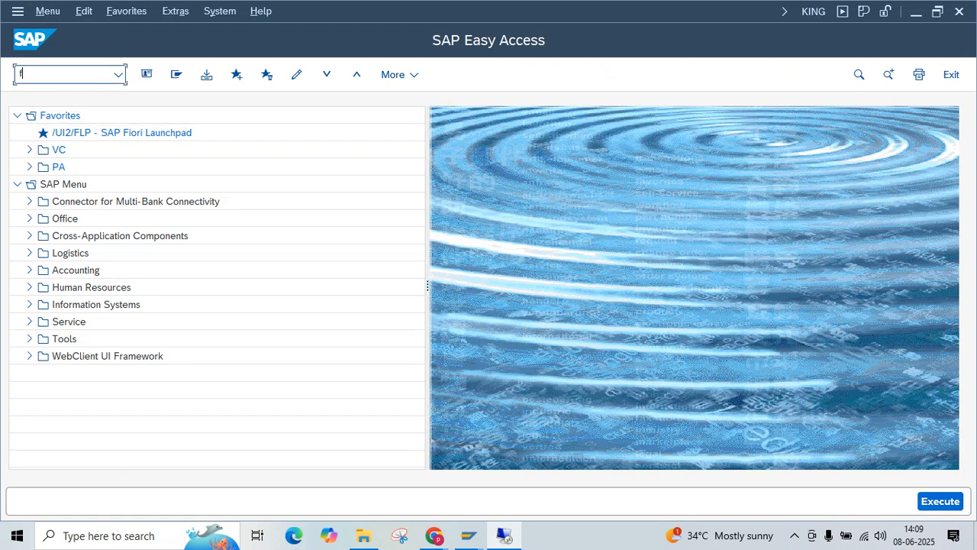
key(Return)
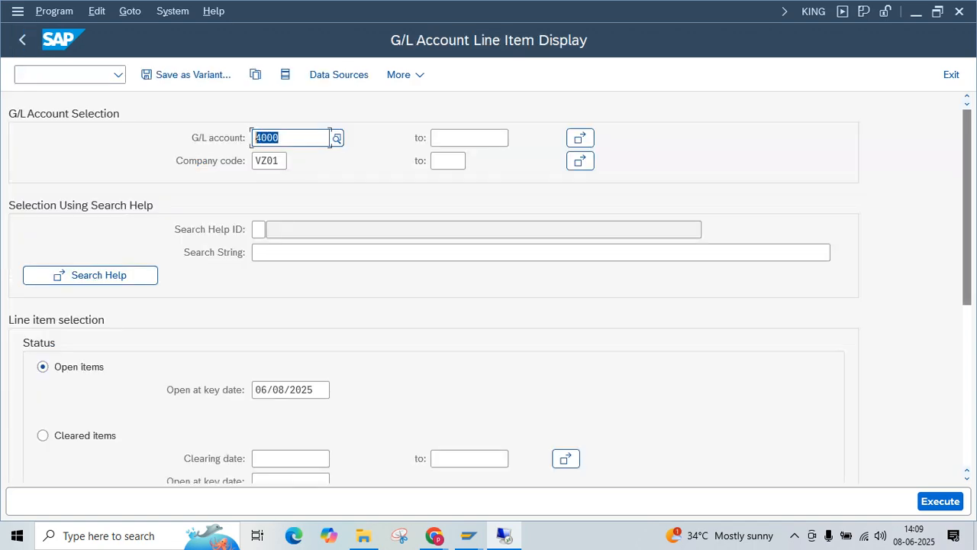
scroll(491, 287, down, 2)
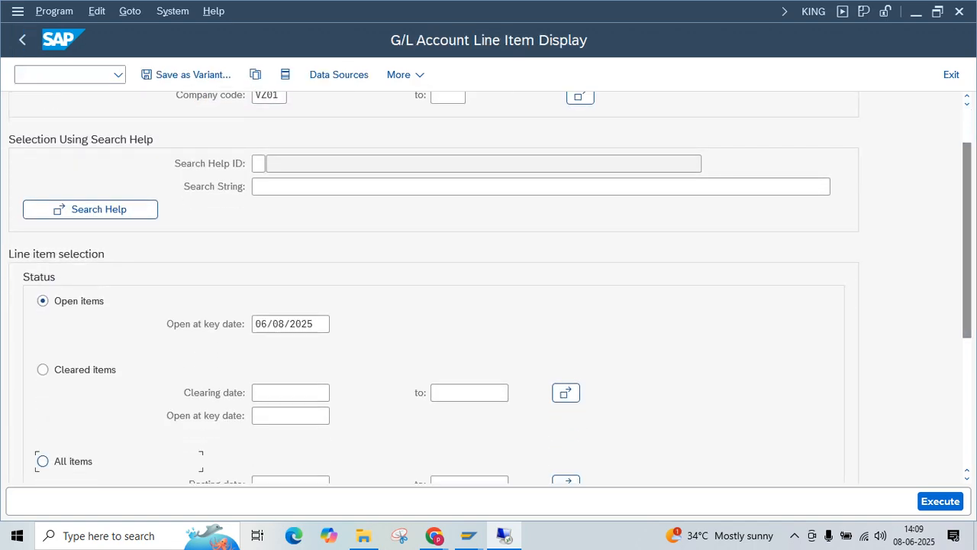
click(42, 461)
scroll(433, 287, up, 2)
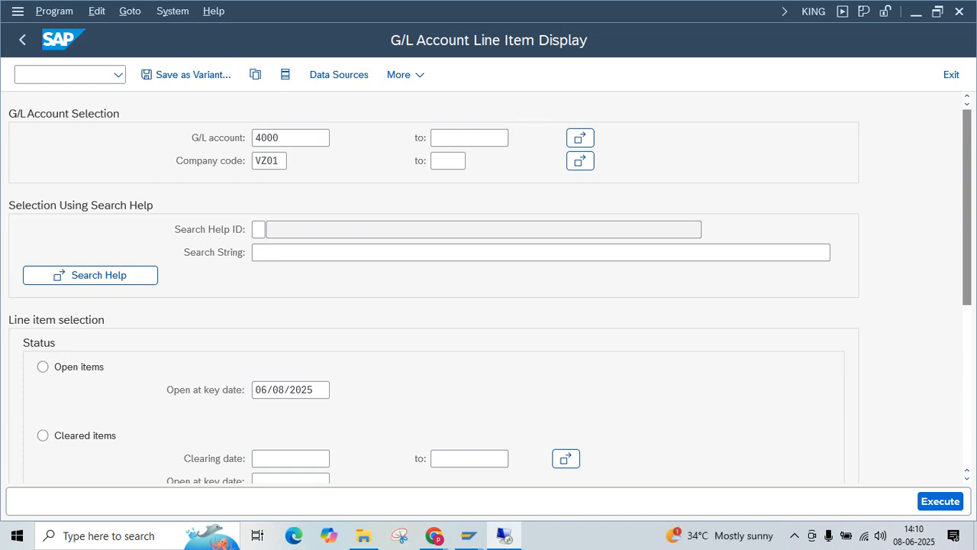
drag(284, 138, 255, 138)
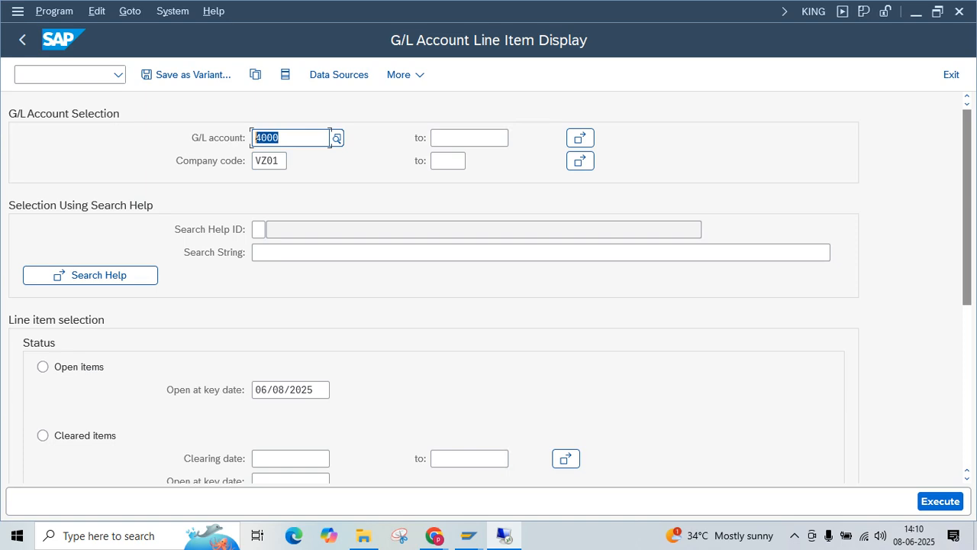
scroll(46, 341, down, 3)
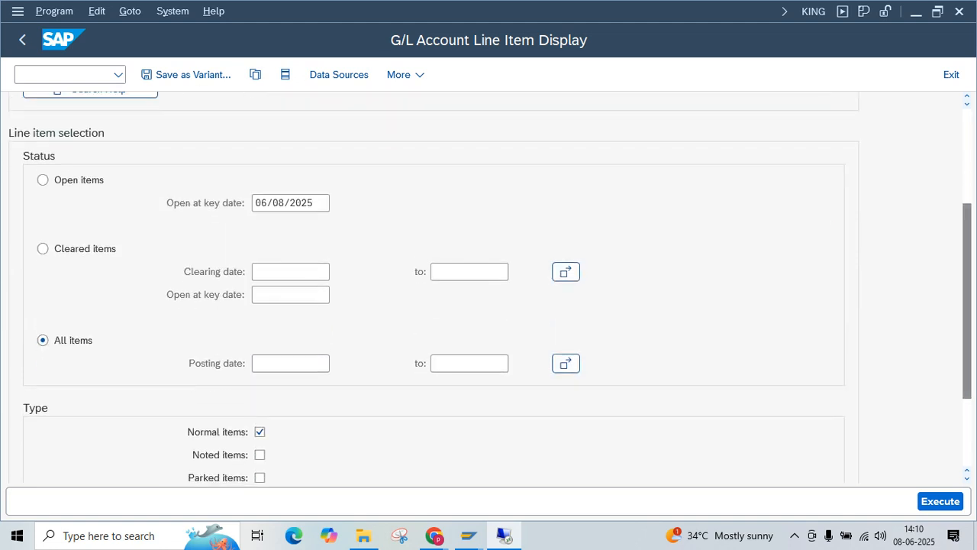
key(F8)
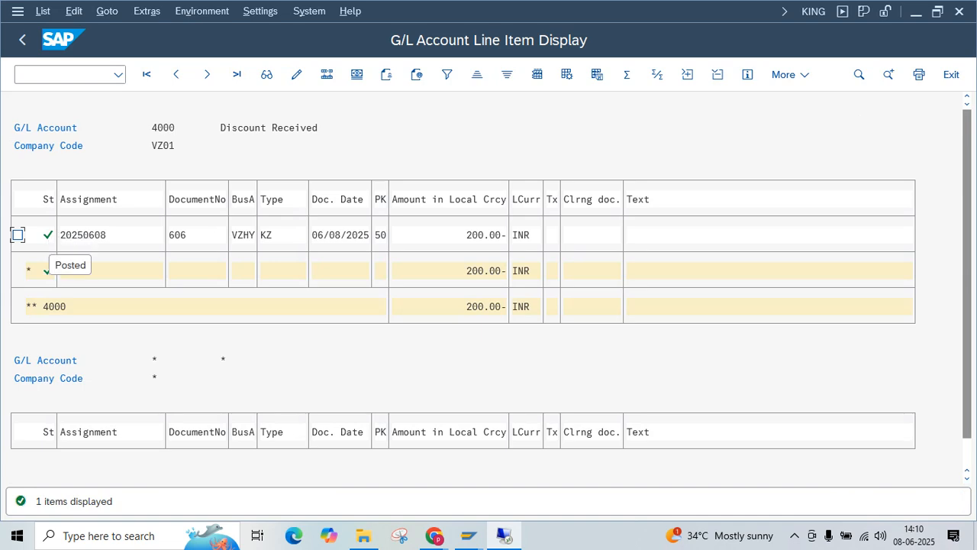
- Rerun the Discount Received line item list with open items only, check it and return to SAP Easy Access
click(951, 74)
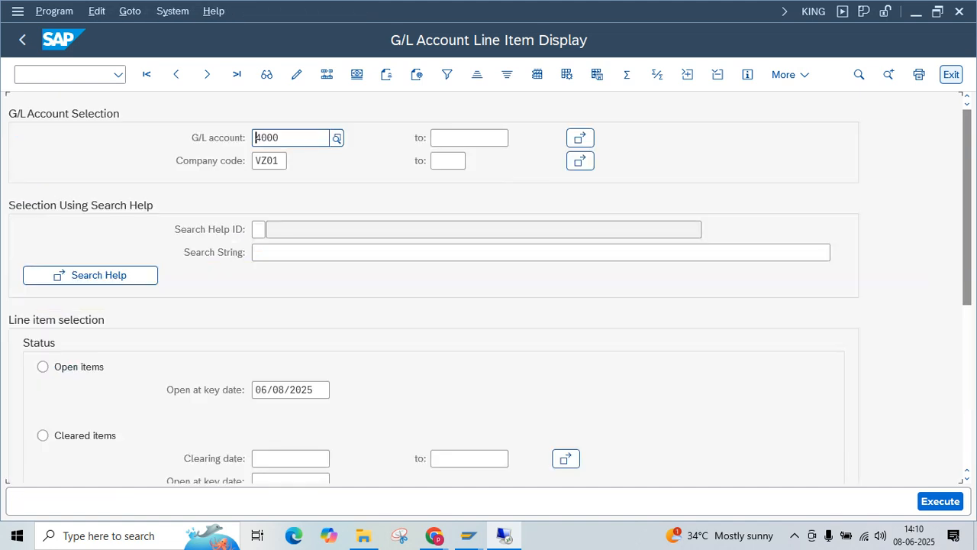
click(43, 366)
key(F8)
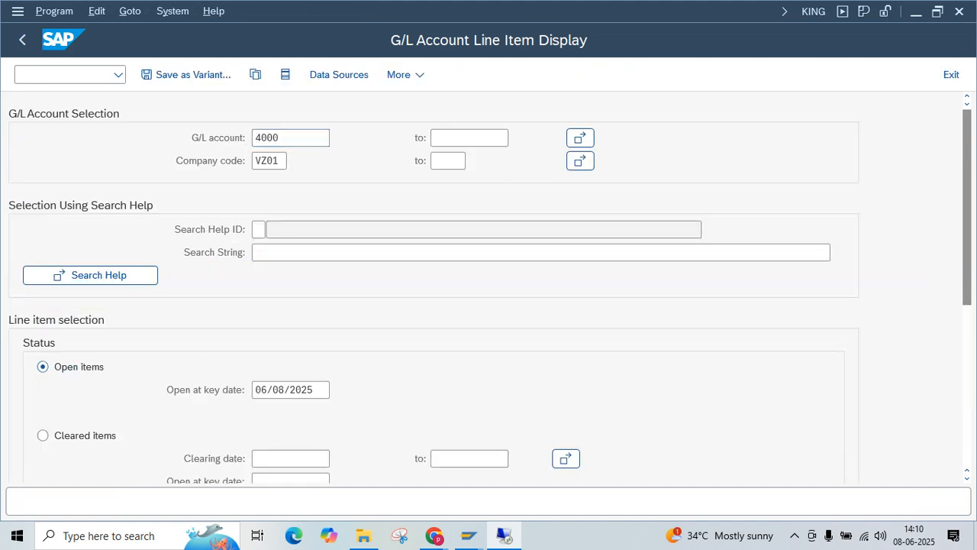
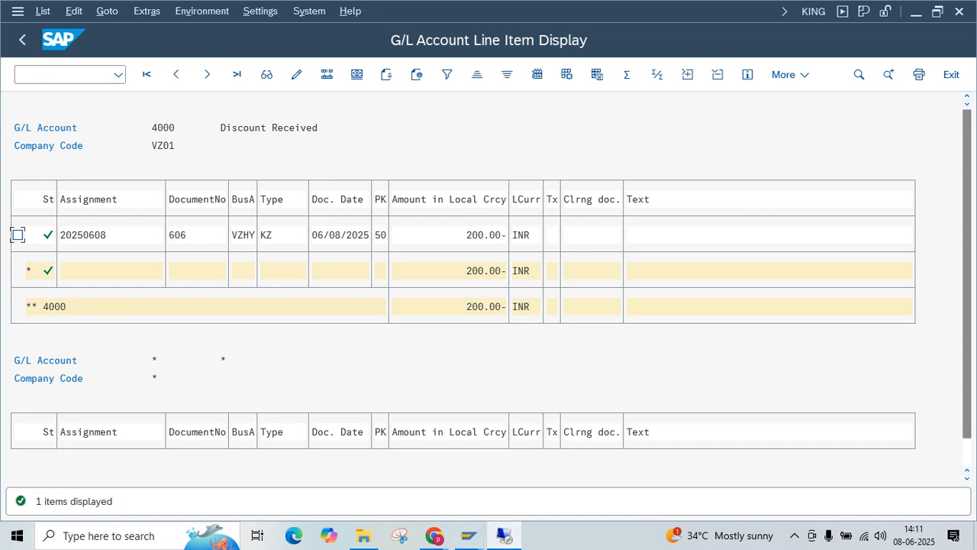
click(951, 75)
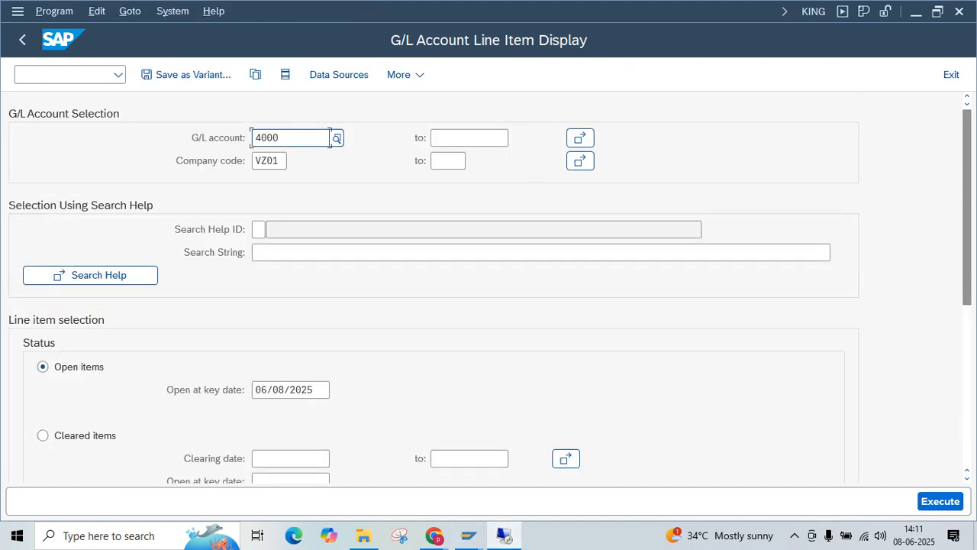
click(951, 75)
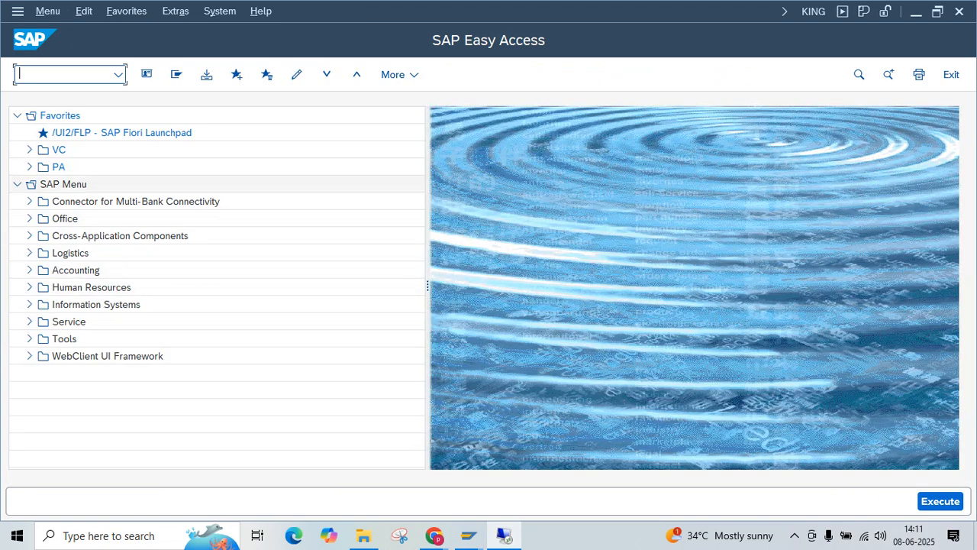
- Open FS00 and examine the Outstanding Rent account's open item management setting in its control data
text(fs00)
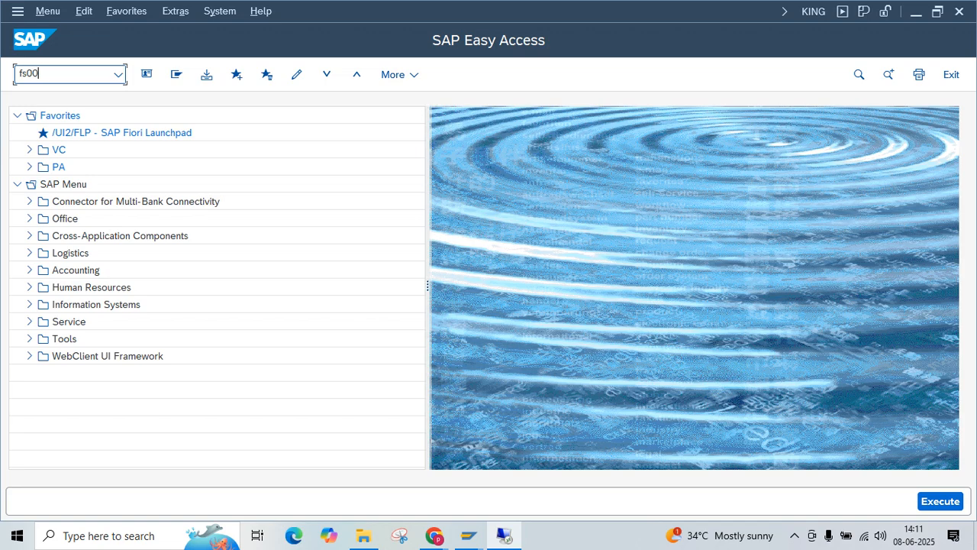
key(Return)
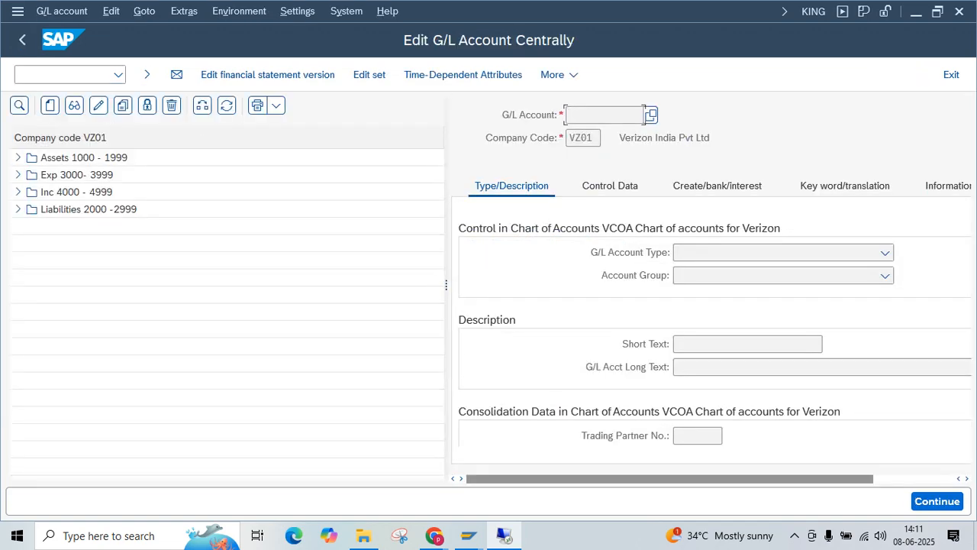
click(17, 209)
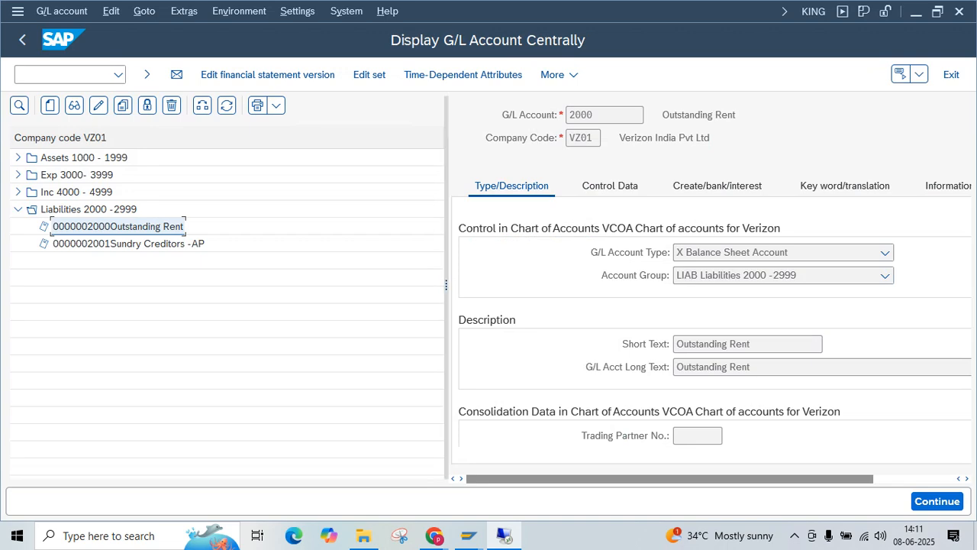
drag(446, 285, 236, 284)
click(400, 186)
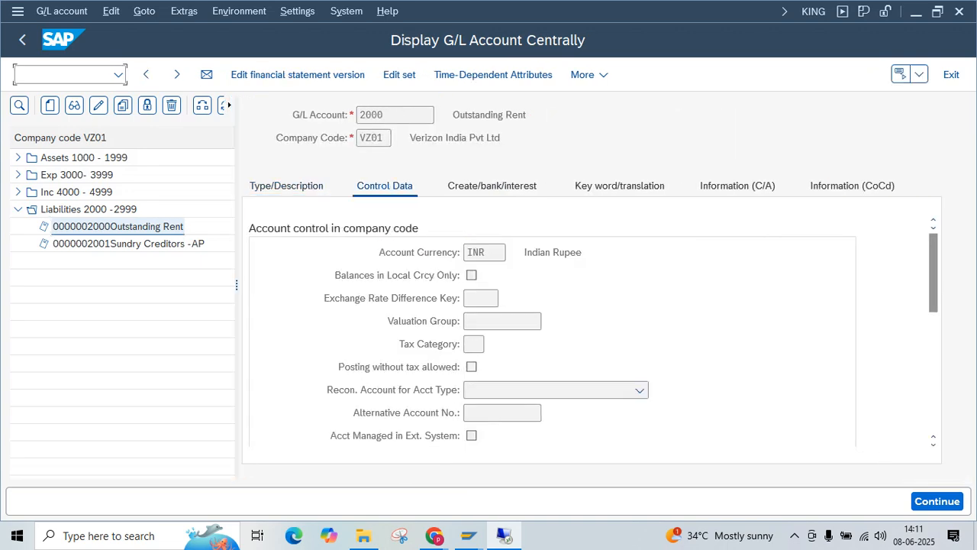
scroll(591, 332, down, 5)
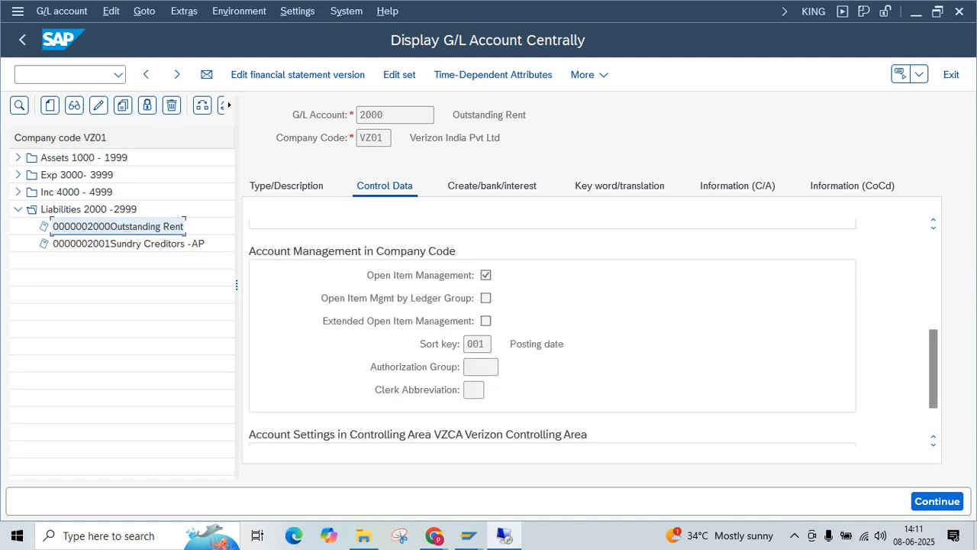
- Display the Discount Received account under Inc 4000 - 4999 and examine its open item management setting
double_click(122, 209)
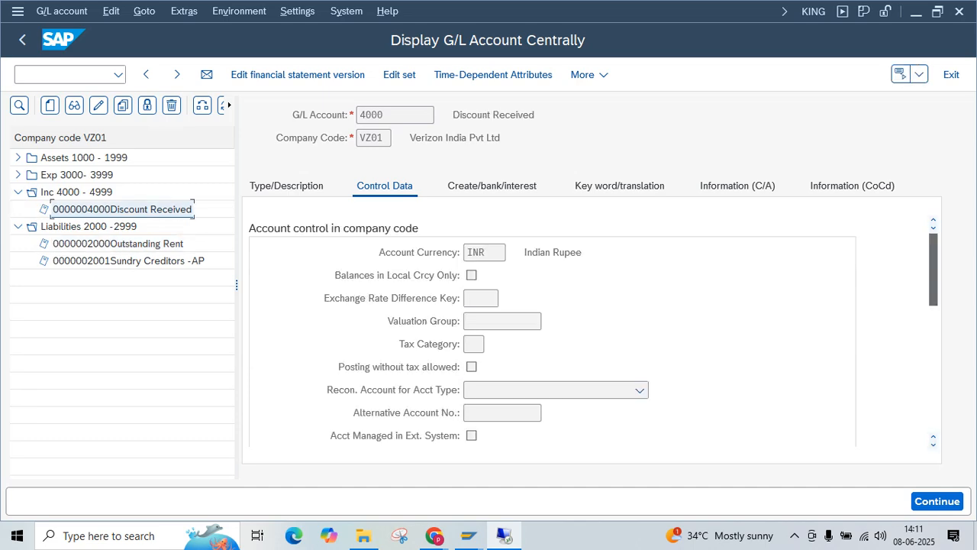
scroll(933, 269, down, 3)
scroll(594, 334, up, 1)
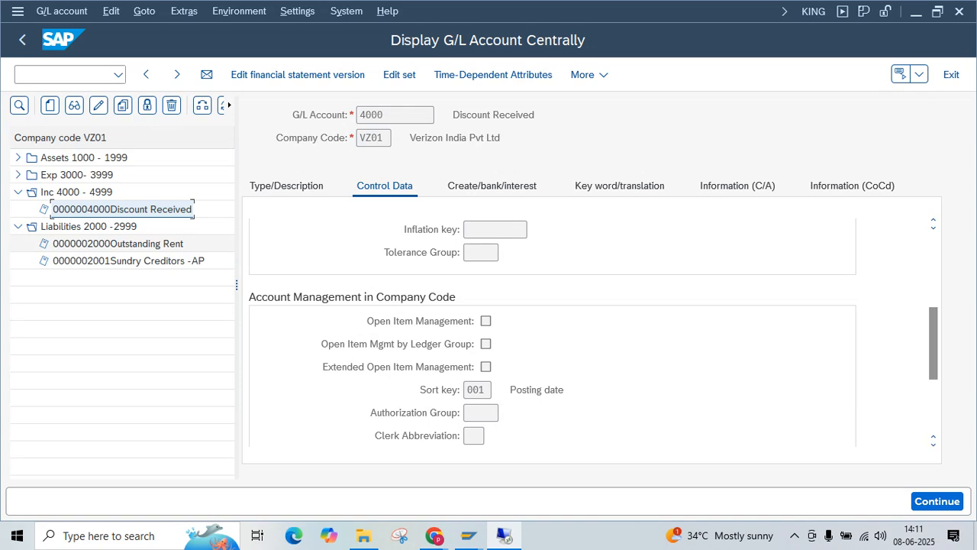
- Expand the Exp 3000- 3999 group in the VZ01 account tree and review the accounts across the expense, income and liability groups
click(122, 243)
click(122, 261)
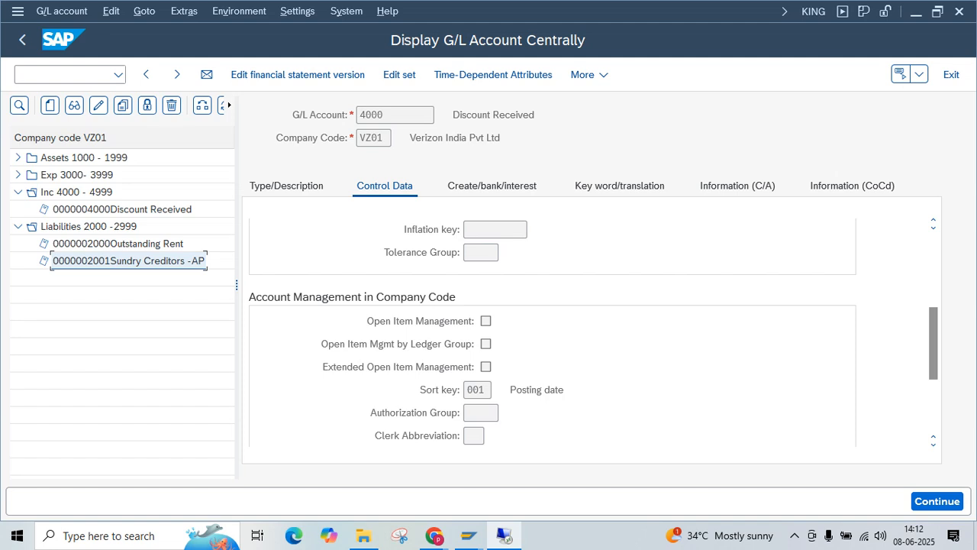
click(122, 209)
click(77, 175)
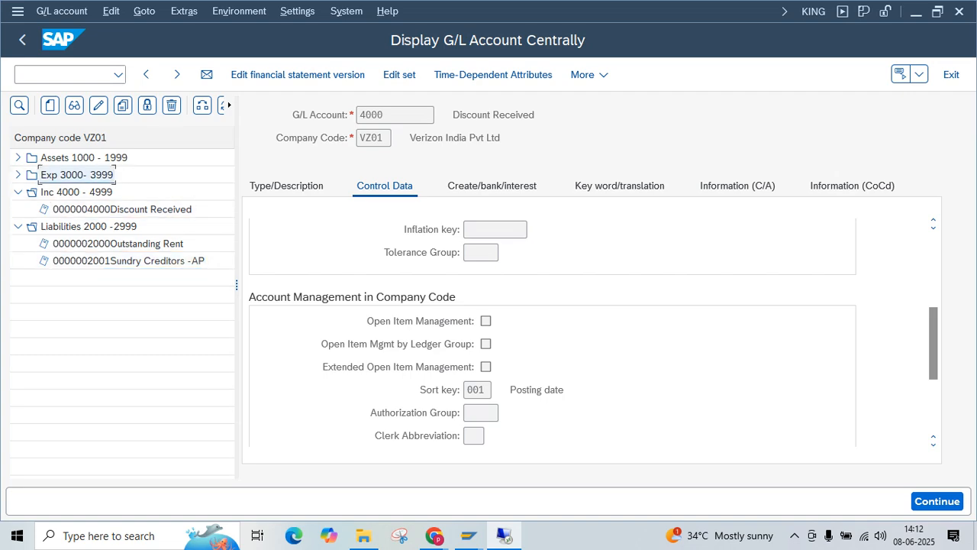
double_click(77, 175)
click(76, 226)
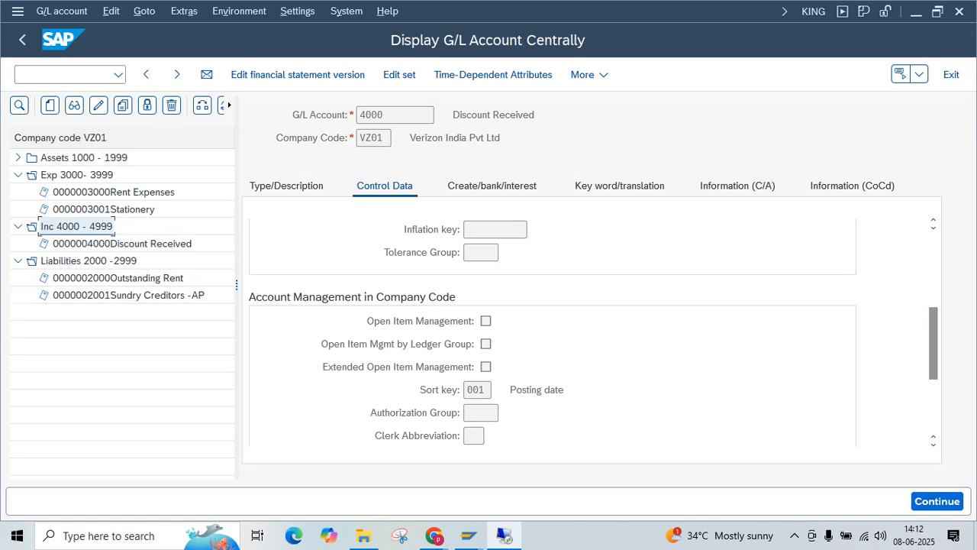
click(88, 261)
click(84, 157)
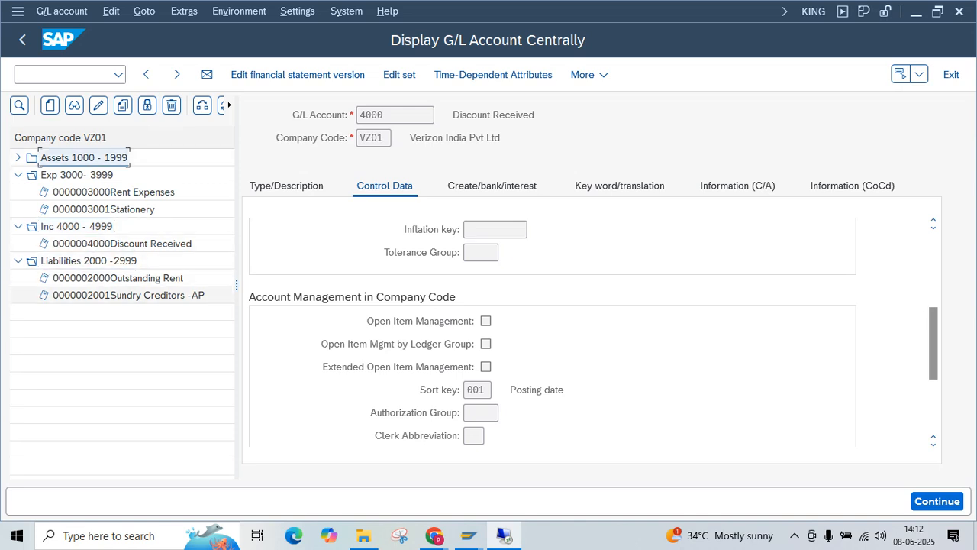
click(182, 278)
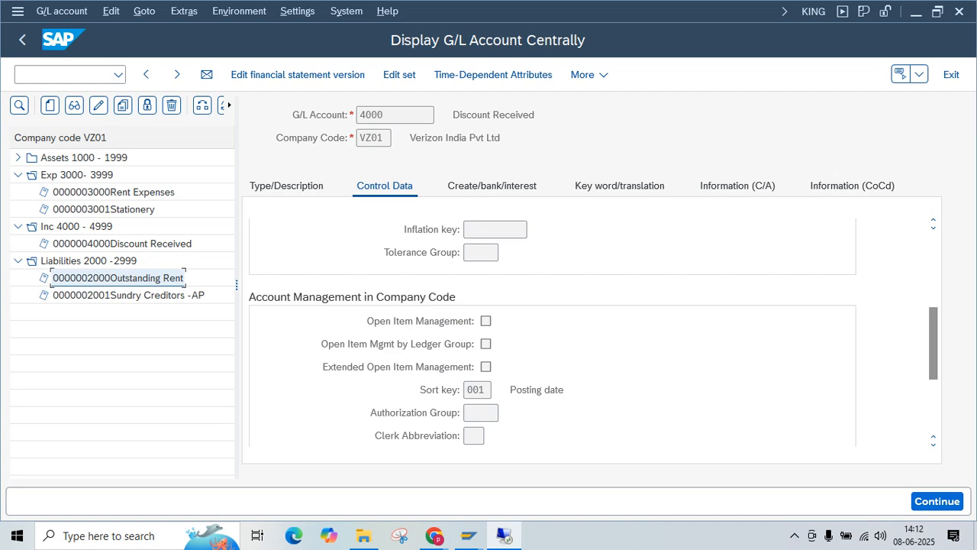
- Switch to the FI Working Notes spreadsheet in Chrome and examine the Purchase Returns ( Vendor Credit Memo ) block, selecting B242:E248
mouse_move(433, 535)
click(349, 473)
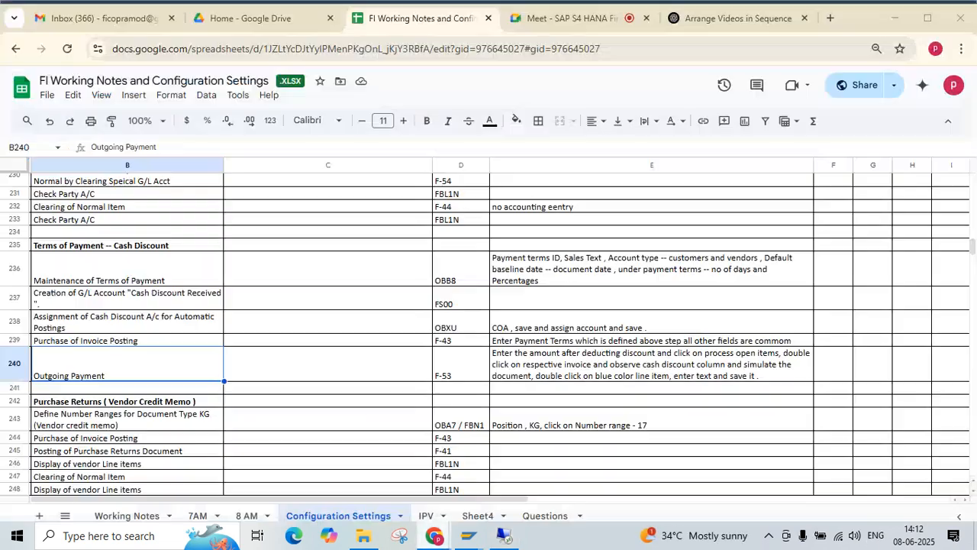
click(128, 438)
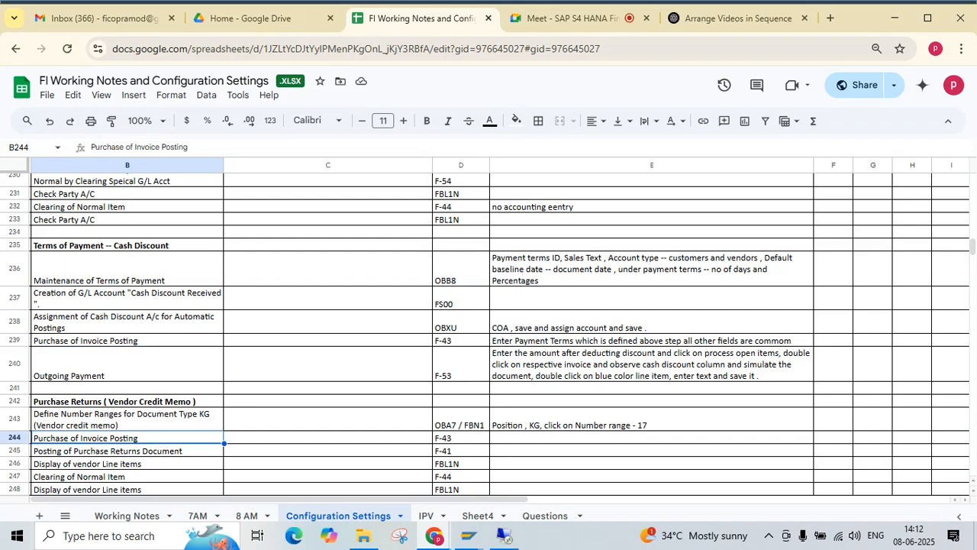
key(Down)
key(Down)
key(Down)
key(Down)
key(Down)
key(Down)
key(Down)
key(Down)
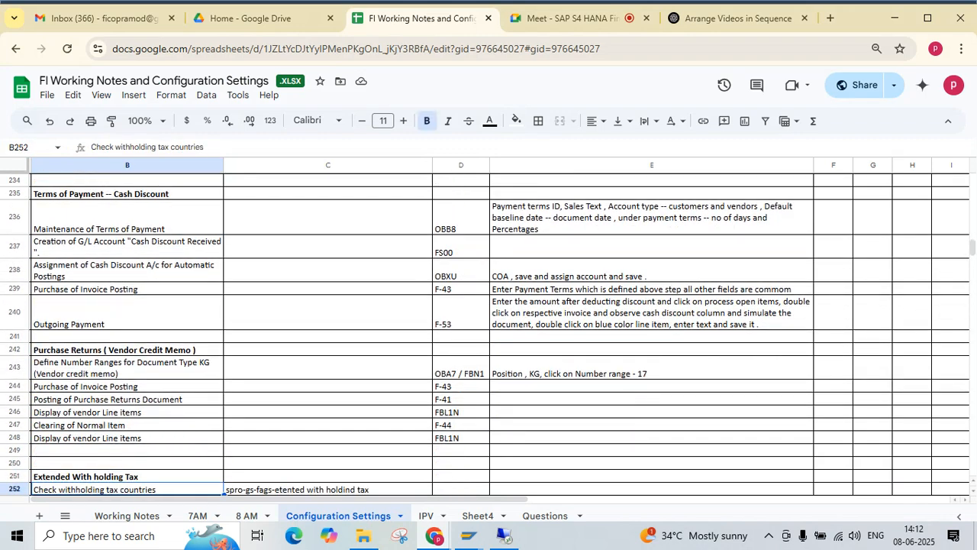
key(Down)
click(127, 337)
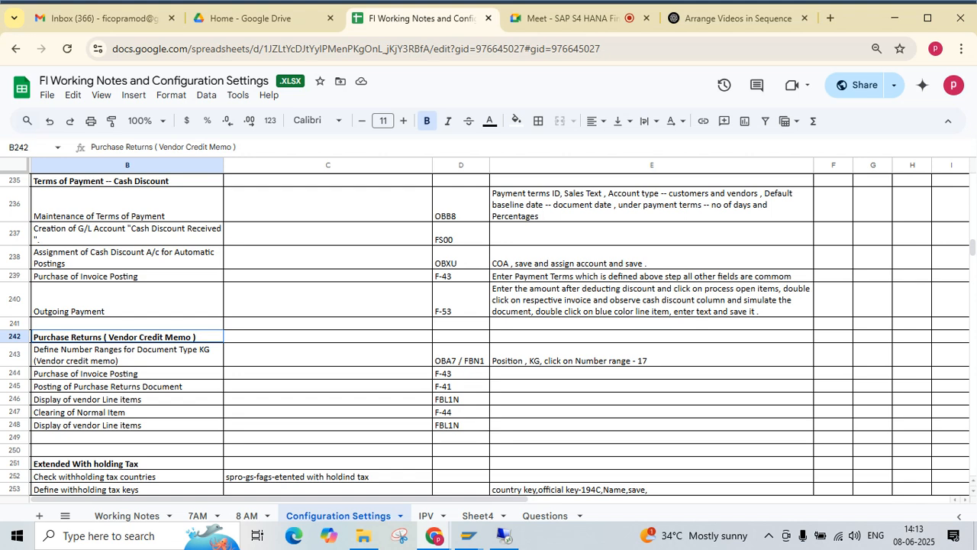
drag(127, 337, 625, 424)
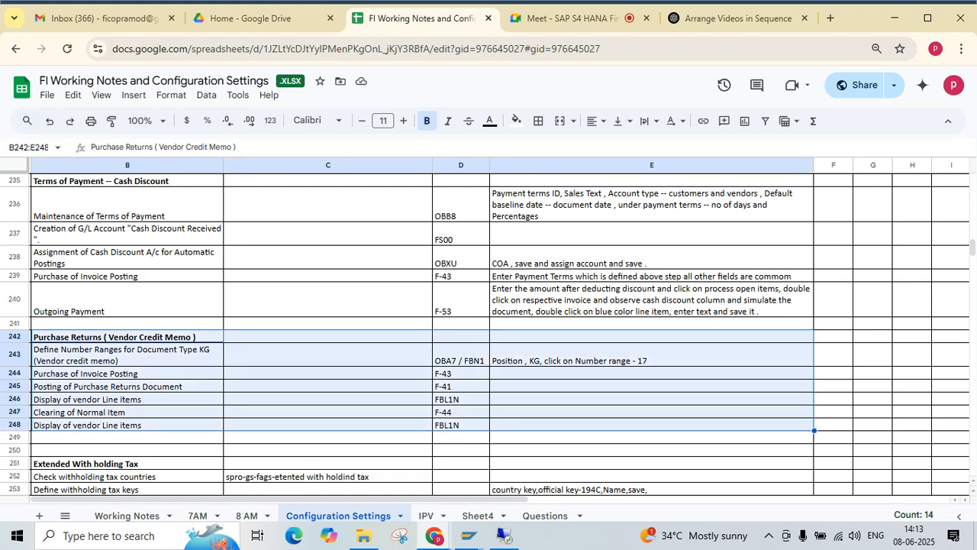
- Examine the Extended With holding Tax configuration steps in the Configuration Settings sheet and return to that section's heading
key(ctrl+Down)
key(ctrl+Down)
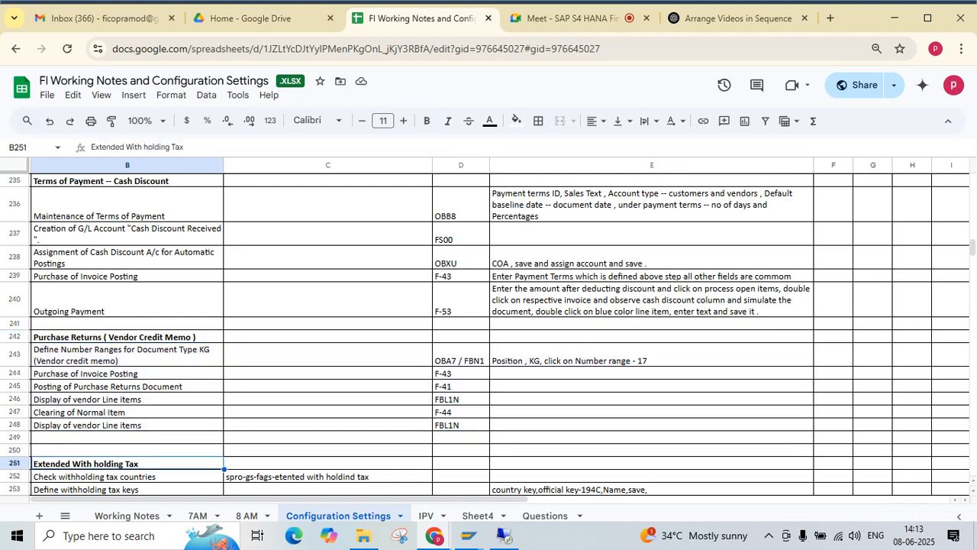
key(Down)
key(Down)
key(Down)
key(Down)
key(Down)
key(Down)
key(Down)
key(Down)
key(Down)
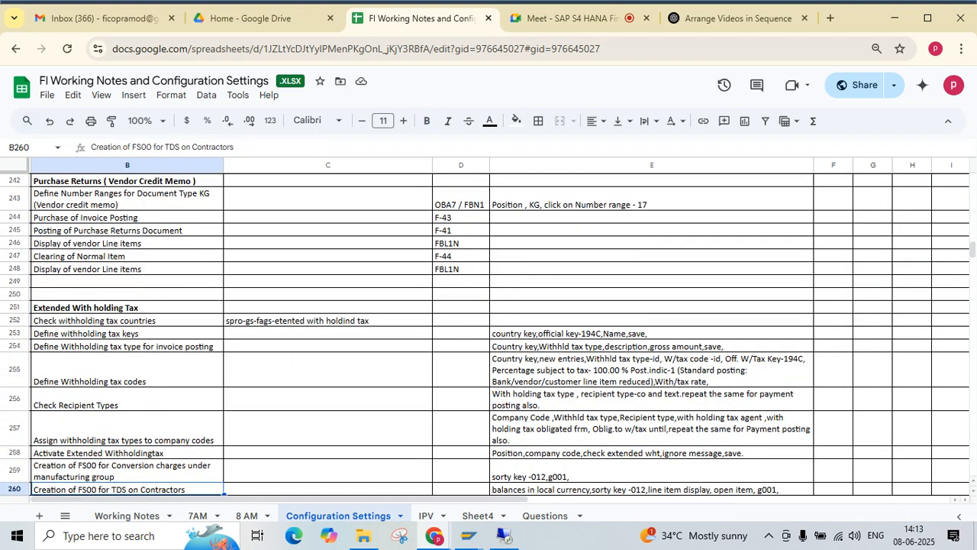
key(Up)
key(Up)
key(Up)
key(Up)
key(Up)
key(Up)
key(Up)
key(Up)
key(Up)
key(Up)
key(Up)
key(Up)
key(Up)
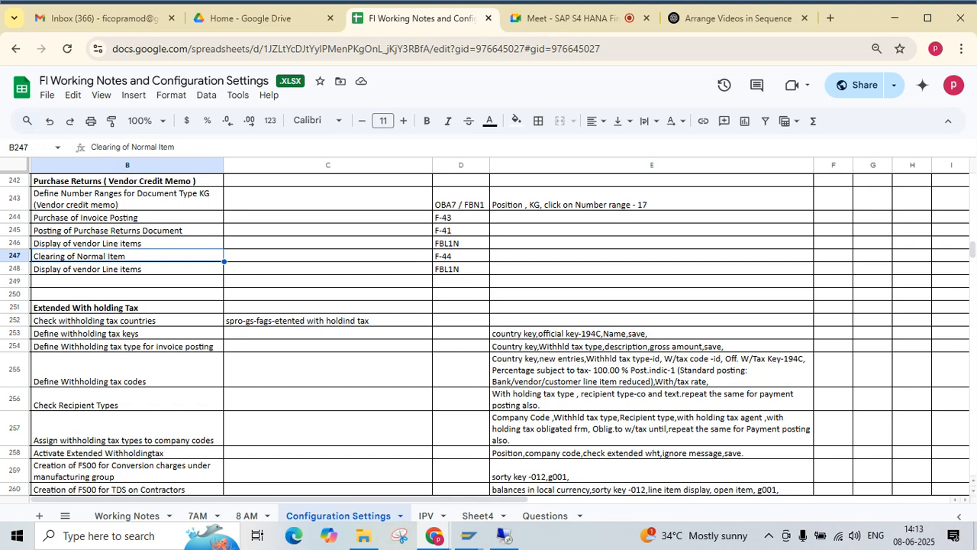
key(Down)
key(Down)
key(Down)
key(Down)
key(Right)
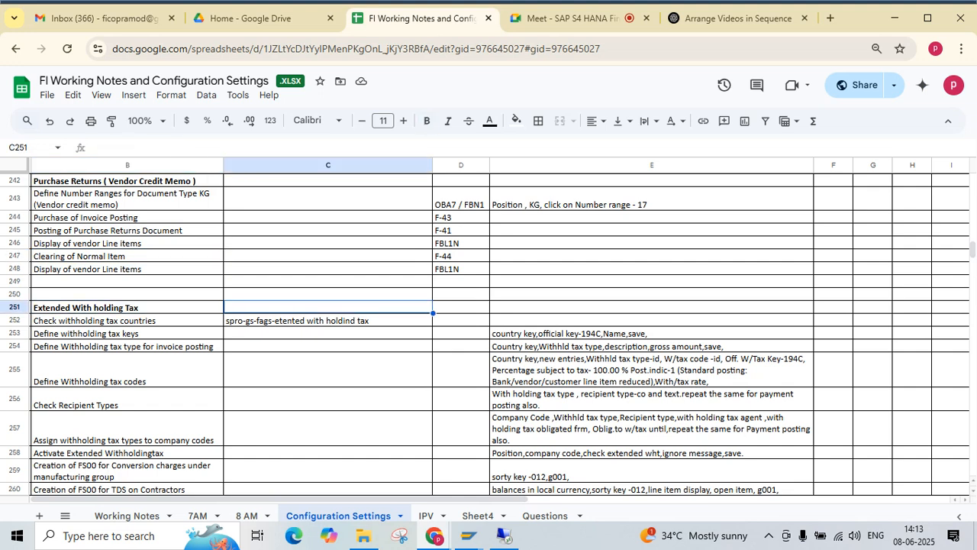
key(Left)
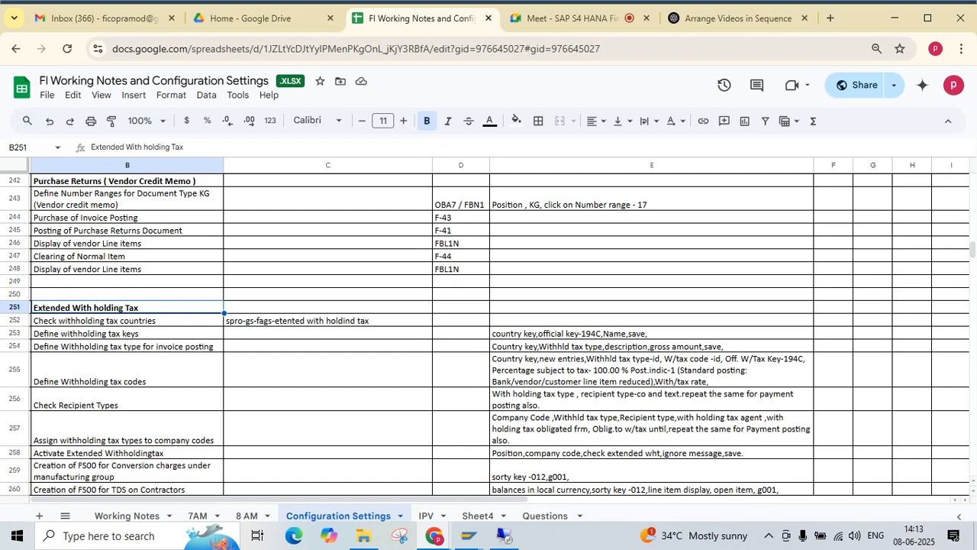
- Review the rows back up to Terms of Payment -- Cash Discount, and select the document type KG number range step under Purchase Returns
key(Up)
key(Up)
key(Up)
key(Up)
key(Up)
key(Up)
key(Up)
key(Up)
key(Up)
key(Up)
key(Up)
key(Up)
key(Up)
key(Up)
key(Up)
key(Up)
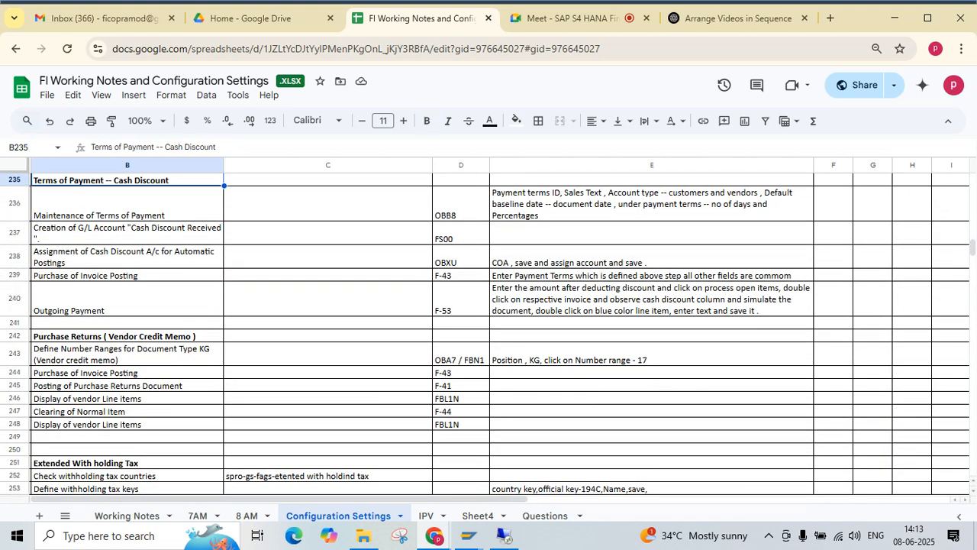
key(Up)
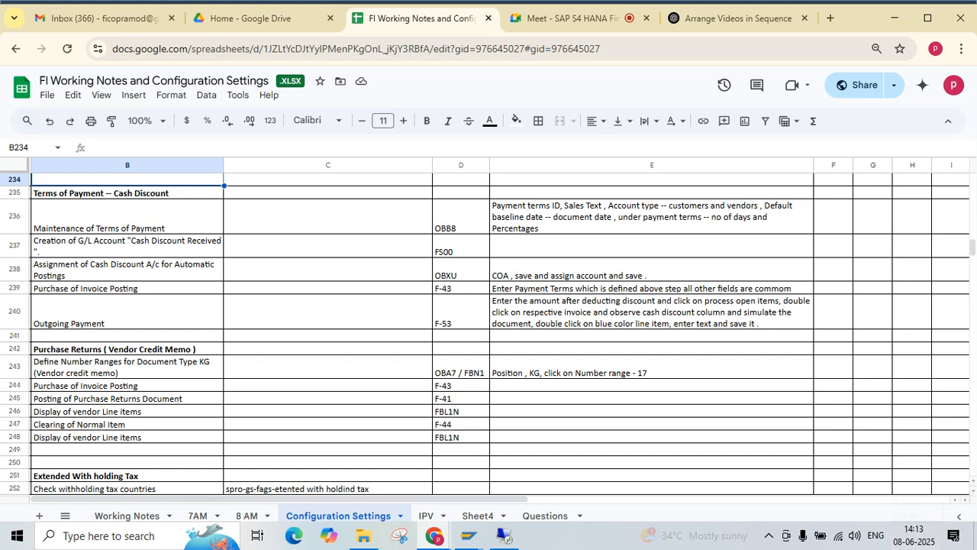
click(128, 367)
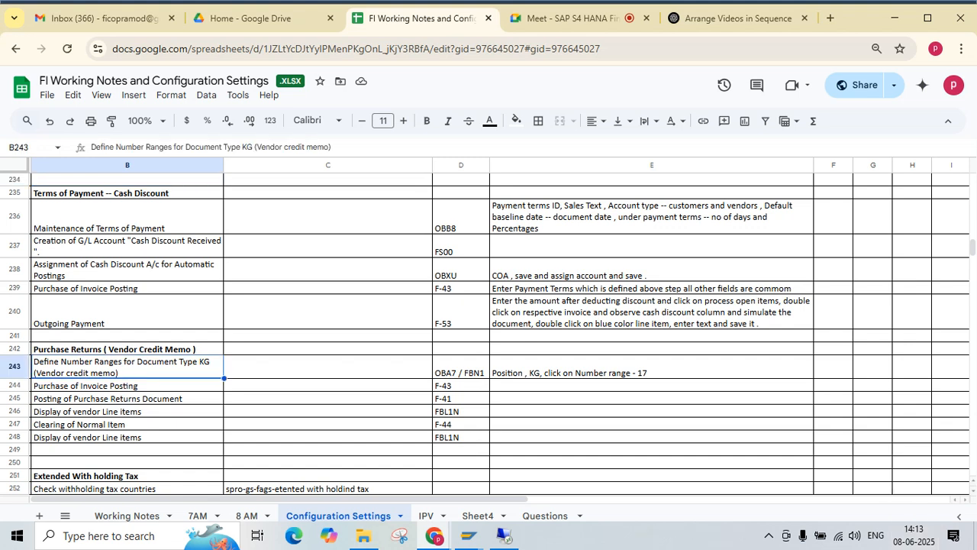